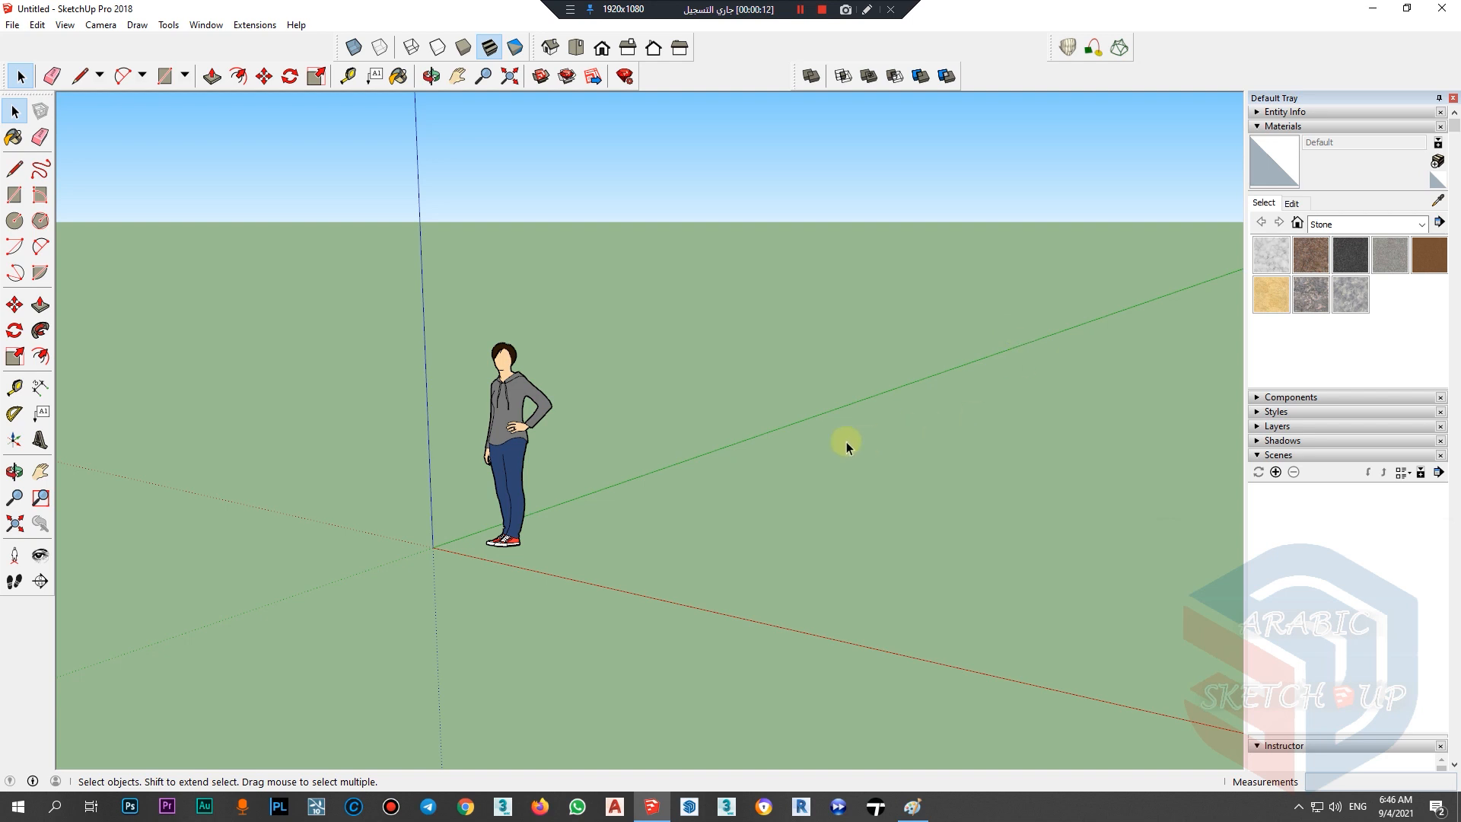
Step: Switch to Paint and pencil a black outline of a waisted tower with a domed top standing on a ground line
{"action": "scroll", "coordinate": [460, 372], "scroll_direction": "down", "scroll_amount": 4}
{"action": "middle_click_drag", "start_coordinate": [856, 520], "coordinate": [913, 542]}
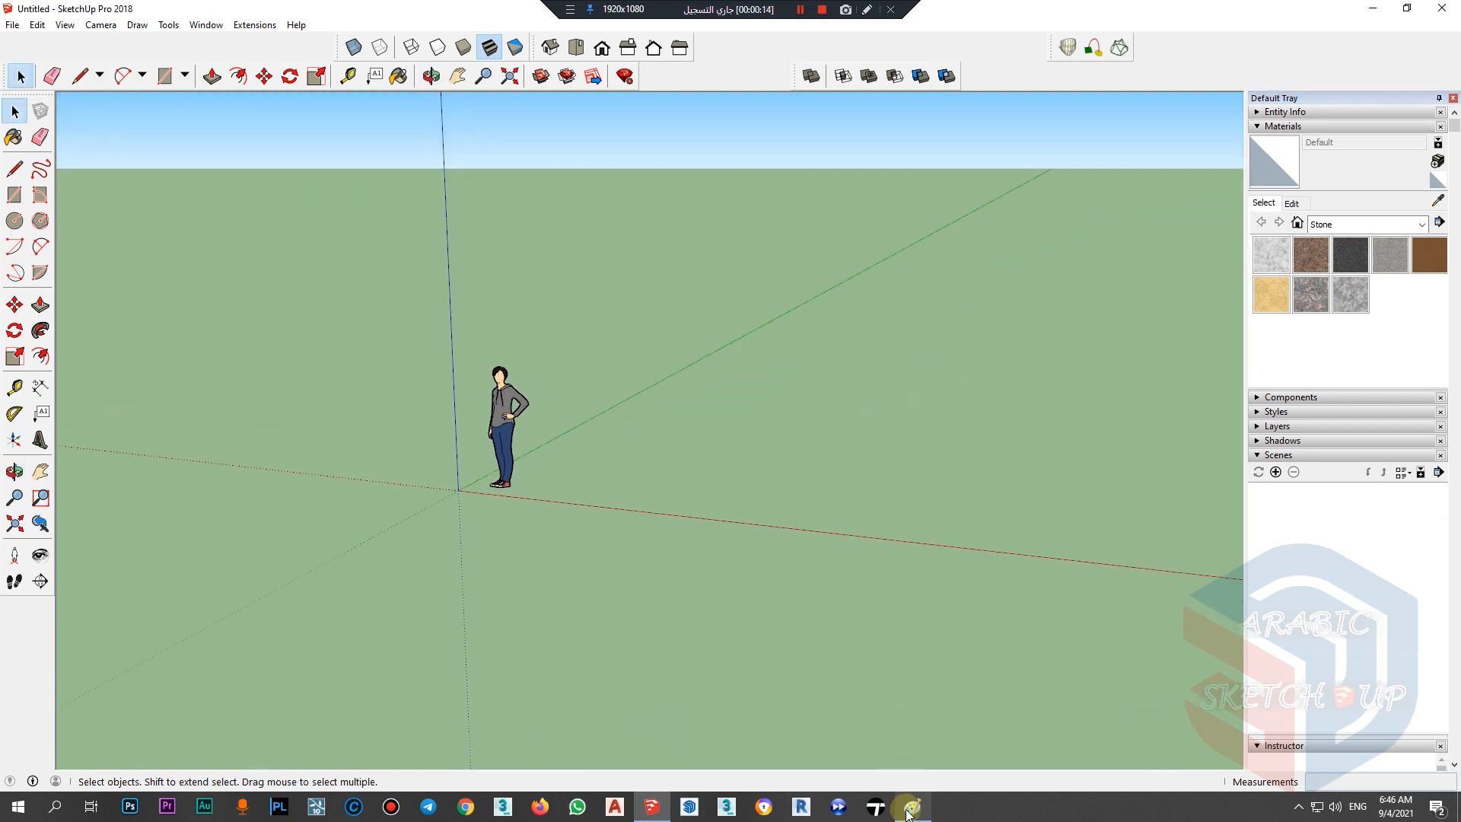
{"action": "left_click", "coordinate": [911, 807]}
{"action": "left_click_drag", "start_coordinate": [228, 147], "coordinate": [570, 98]}
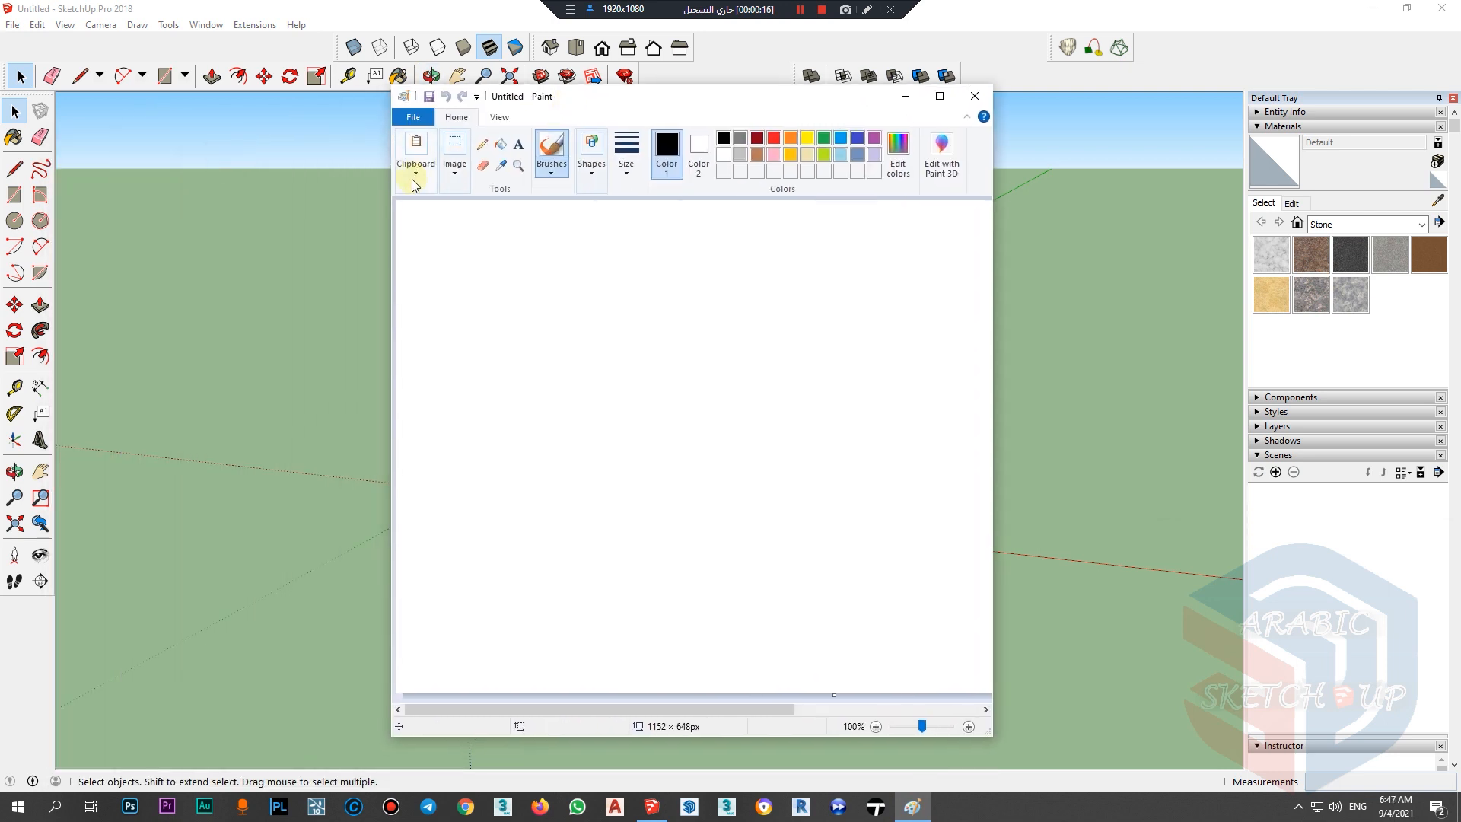
{"action": "left_click", "coordinate": [487, 146]}
{"action": "mouse_move", "coordinate": [665, 274]}
{"action": "left_mouse_down"}
{"action": "mouse_move", "coordinate": [642, 326]}
{"action": "mouse_move", "coordinate": [670, 273]}
{"action": "mouse_move", "coordinate": [714, 331]}
{"action": "mouse_move", "coordinate": [706, 426]}
{"action": "left_mouse_up"}
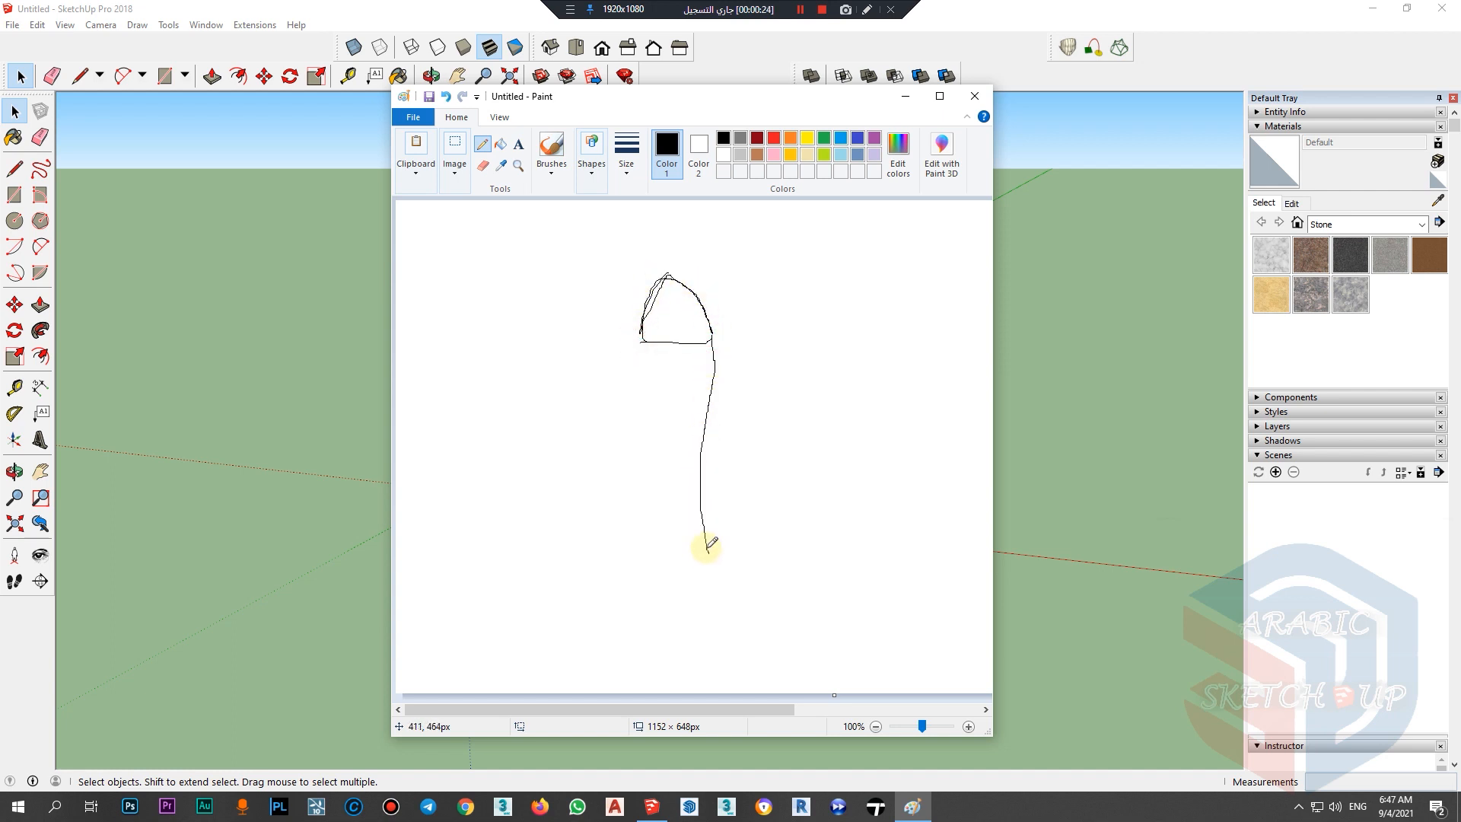
{"action": "mouse_move", "coordinate": [641, 329]}
{"action": "left_mouse_down"}
{"action": "mouse_move", "coordinate": [658, 538]}
{"action": "mouse_move", "coordinate": [825, 558]}
{"action": "left_mouse_up"}
{"action": "left_click_drag", "start_coordinate": [628, 544], "coordinate": [436, 545]}
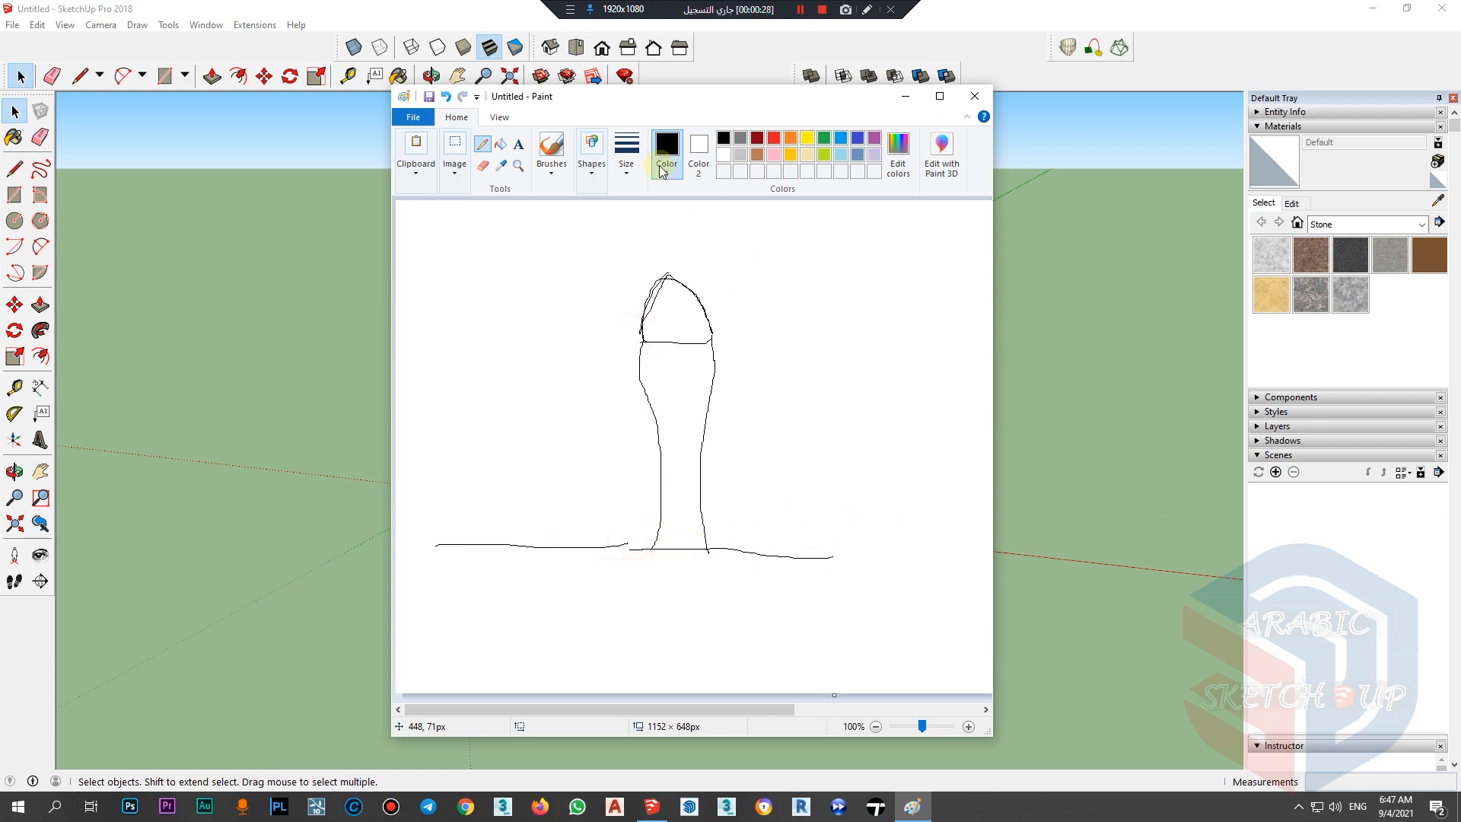
Step: Change the pencil colour to orange and sketch the dome arcs, level marks along the tower, and flat cross-section outlines beside it
{"action": "mouse_move", "coordinate": [726, 112]}
{"action": "left_mouse_down"}
{"action": "mouse_move", "coordinate": [695, 98]}
{"action": "mouse_move", "coordinate": [713, 108]}
{"action": "left_mouse_up"}
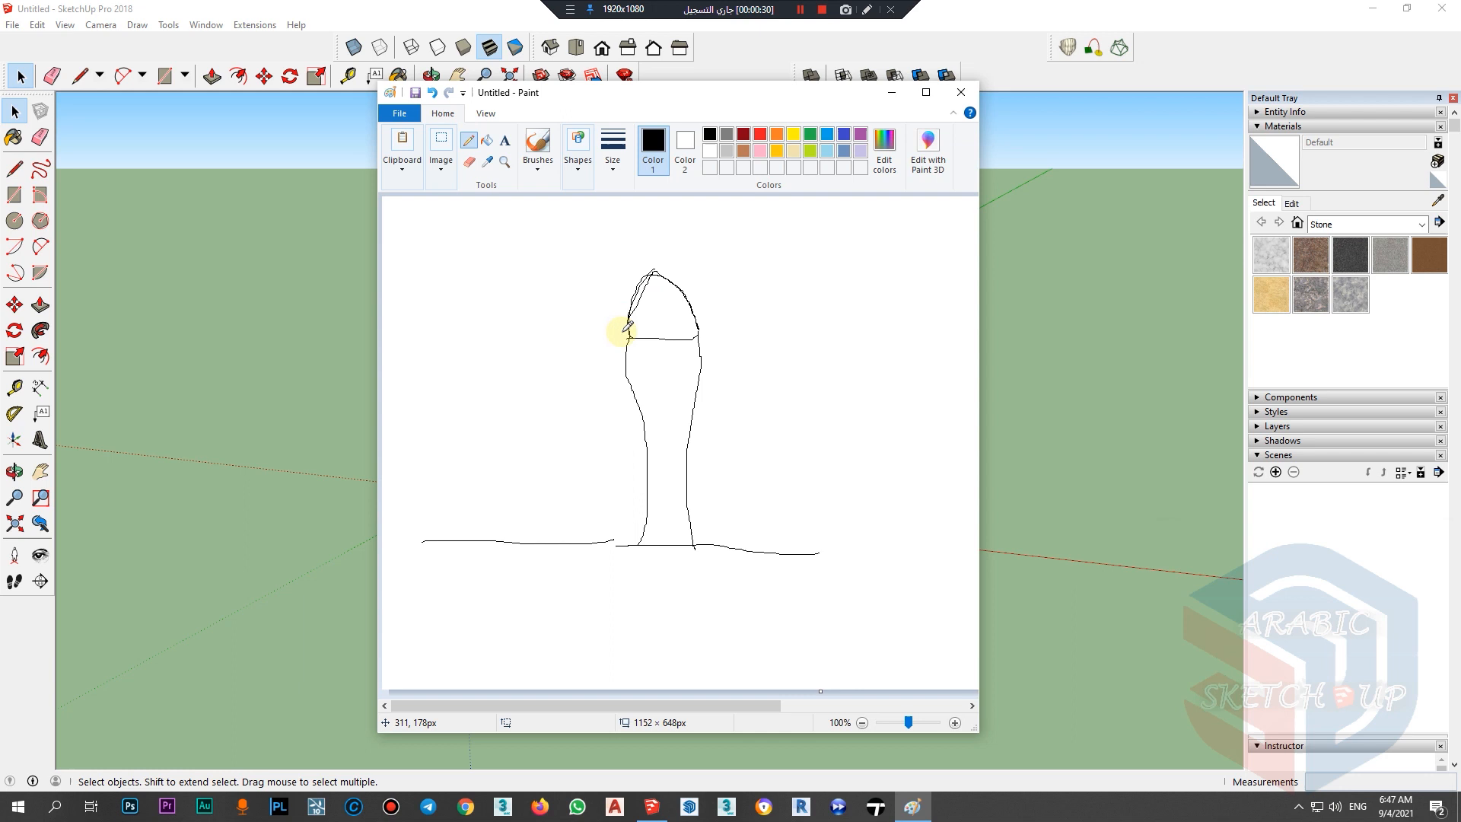
{"action": "left_click", "coordinate": [777, 134]}
{"action": "left_click_drag", "start_coordinate": [623, 340], "coordinate": [662, 302]}
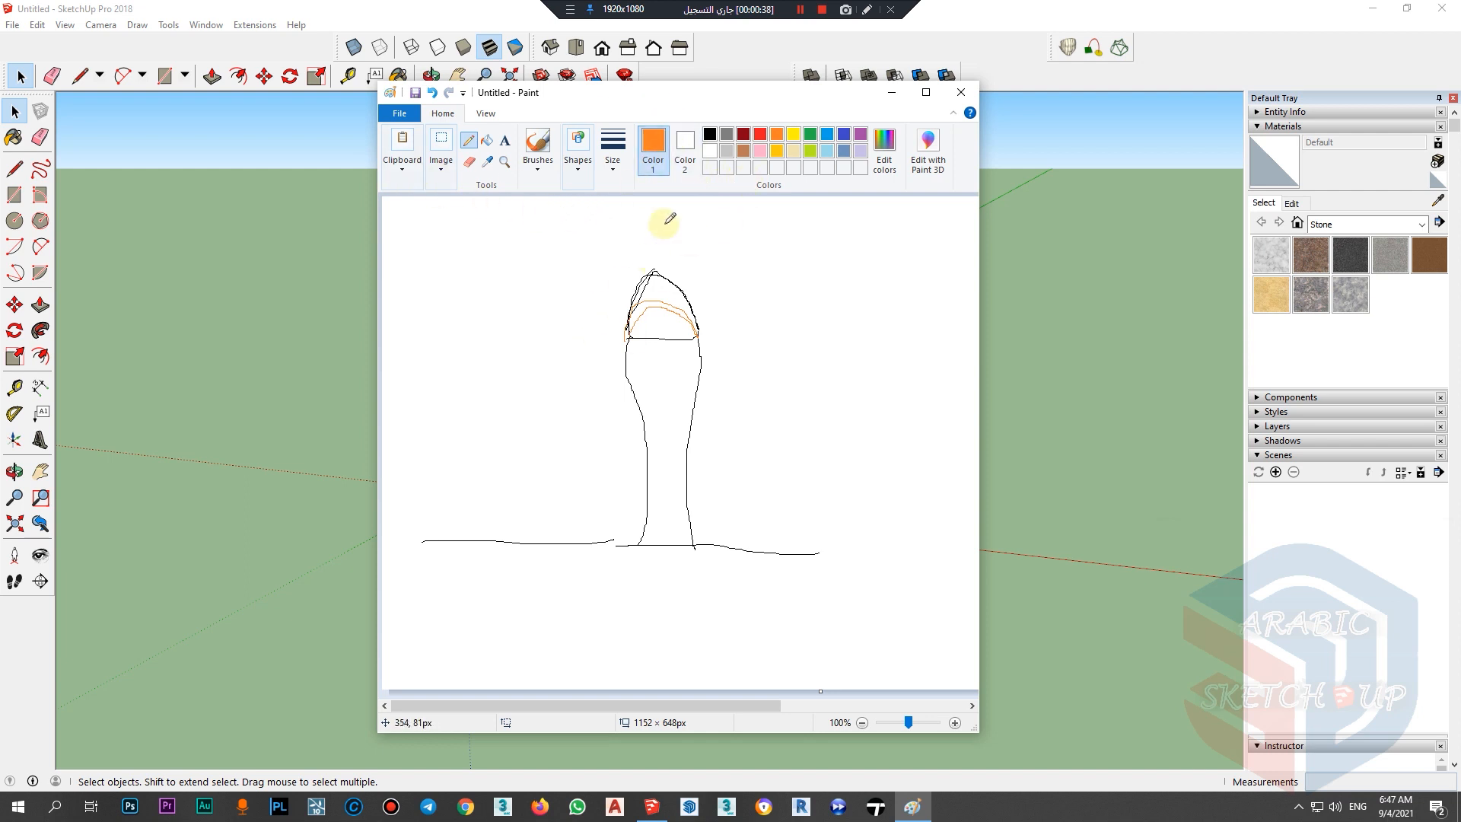
{"action": "left_click_drag", "start_coordinate": [720, 399], "coordinate": [707, 456]}
{"action": "left_click_drag", "start_coordinate": [710, 498], "coordinate": [708, 533]}
{"action": "left_click_drag", "start_coordinate": [803, 545], "coordinate": [919, 537]}
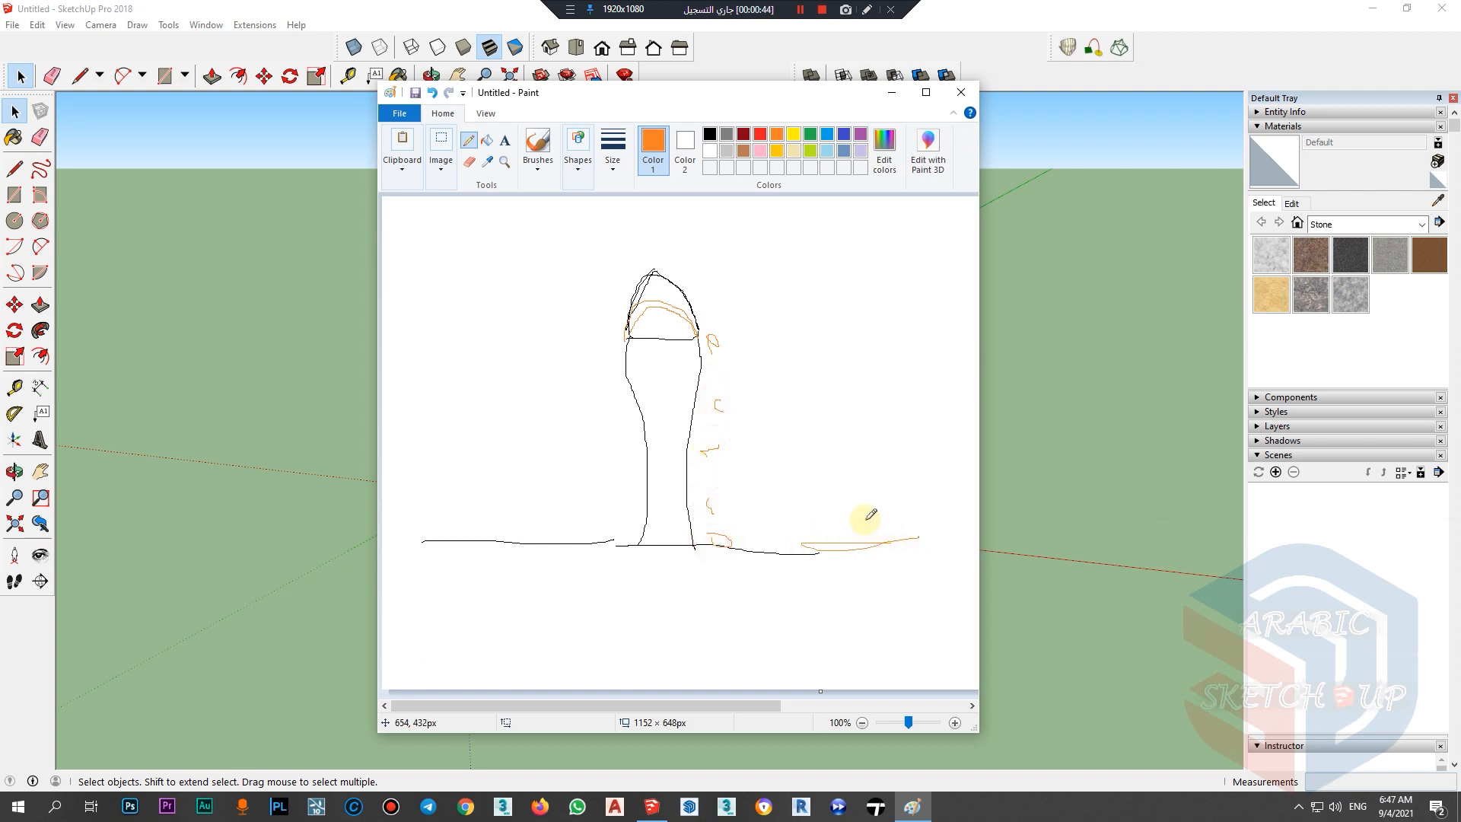
{"action": "left_click_drag", "start_coordinate": [821, 515], "coordinate": [876, 524]}
{"action": "mouse_move", "coordinate": [825, 462]}
{"action": "left_mouse_down"}
{"action": "mouse_move", "coordinate": [886, 461]}
{"action": "mouse_move", "coordinate": [875, 414]}
{"action": "mouse_move", "coordinate": [921, 357]}
{"action": "left_mouse_up"}
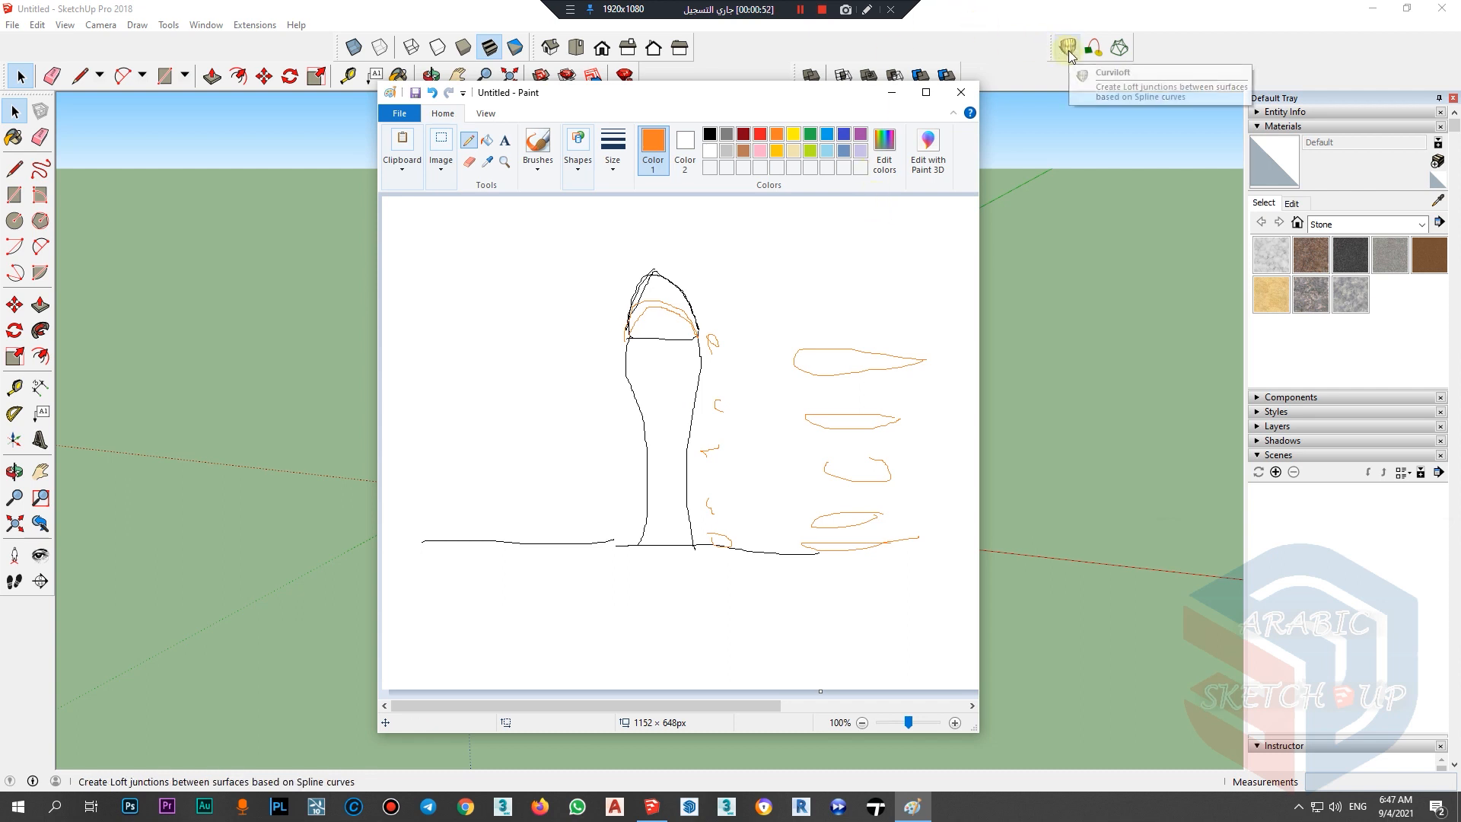
Step: Annotate the sketch in orange with outlines around the dome and tower, a small dome diagram and diagonal cross-hatching, and minimise Paint
{"action": "mouse_move", "coordinate": [669, 260]}
{"action": "left_mouse_down"}
{"action": "mouse_move", "coordinate": [668, 344]}
{"action": "mouse_move", "coordinate": [689, 289]}
{"action": "left_mouse_up"}
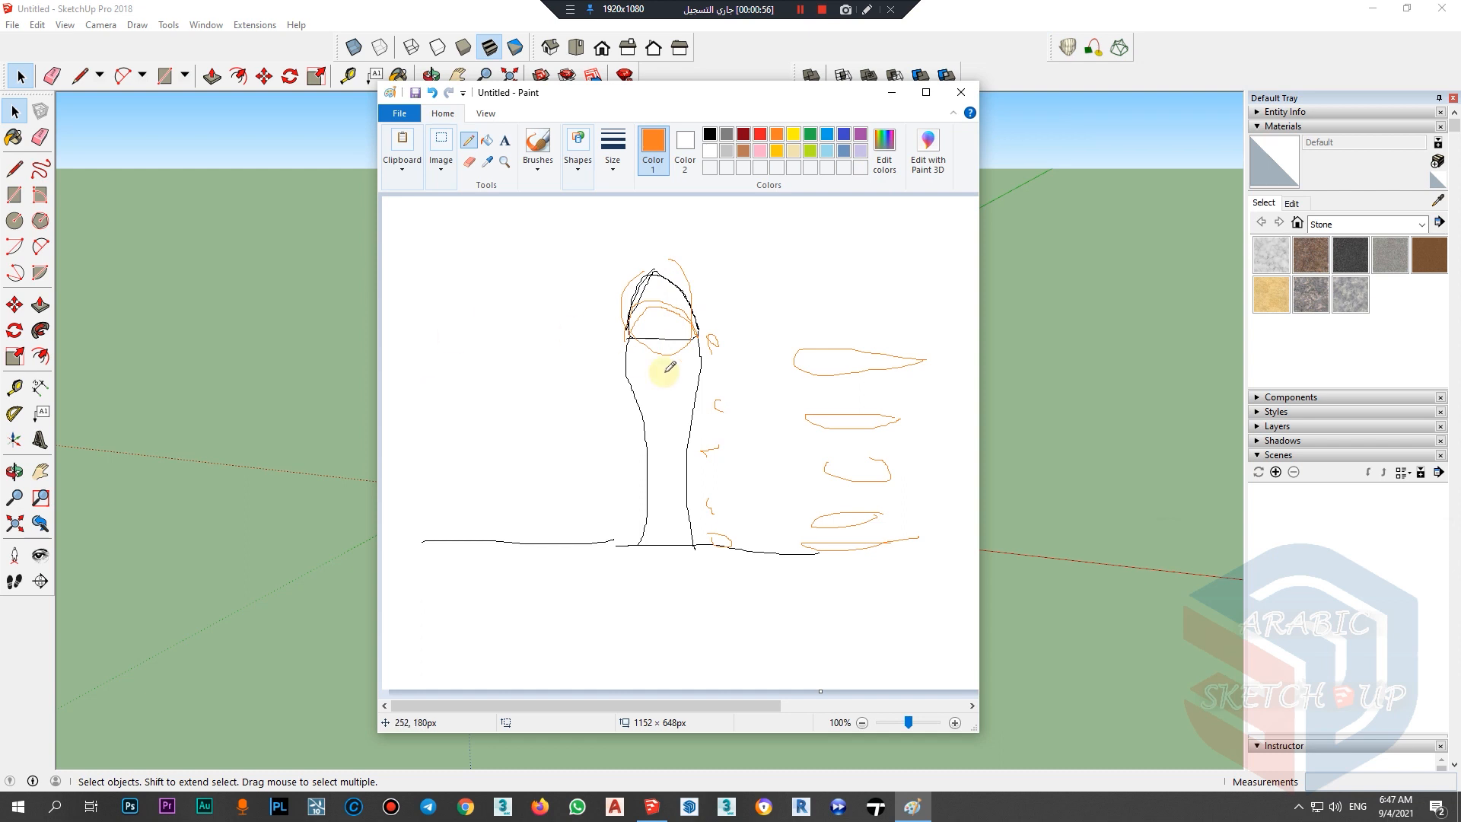
{"action": "mouse_move", "coordinate": [522, 329]}
{"action": "left_mouse_down"}
{"action": "mouse_move", "coordinate": [472, 349]}
{"action": "mouse_move", "coordinate": [534, 328]}
{"action": "mouse_move", "coordinate": [502, 295]}
{"action": "left_mouse_up"}
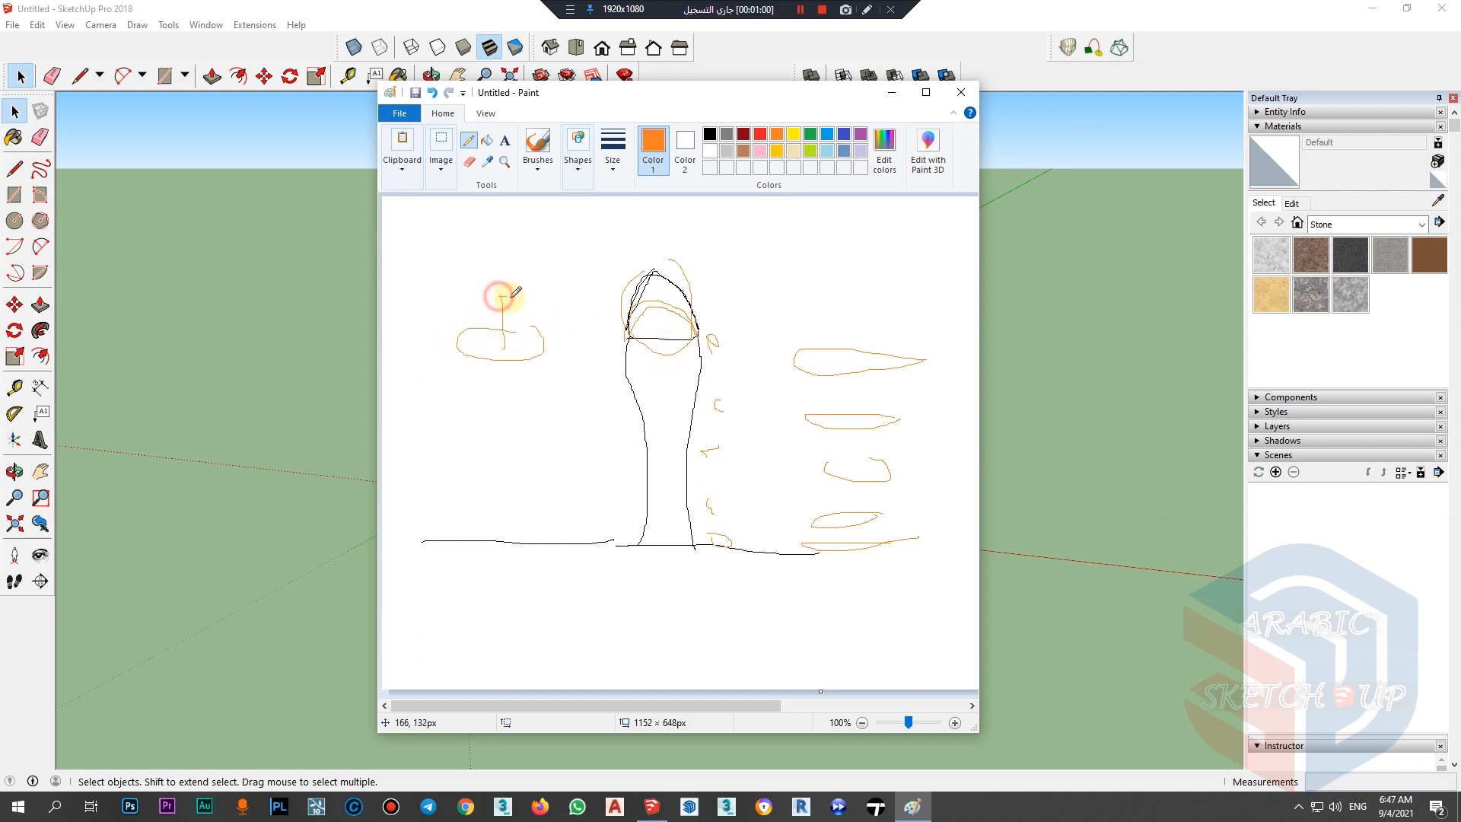
{"action": "left_click_drag", "start_coordinate": [477, 359], "coordinate": [550, 416]}
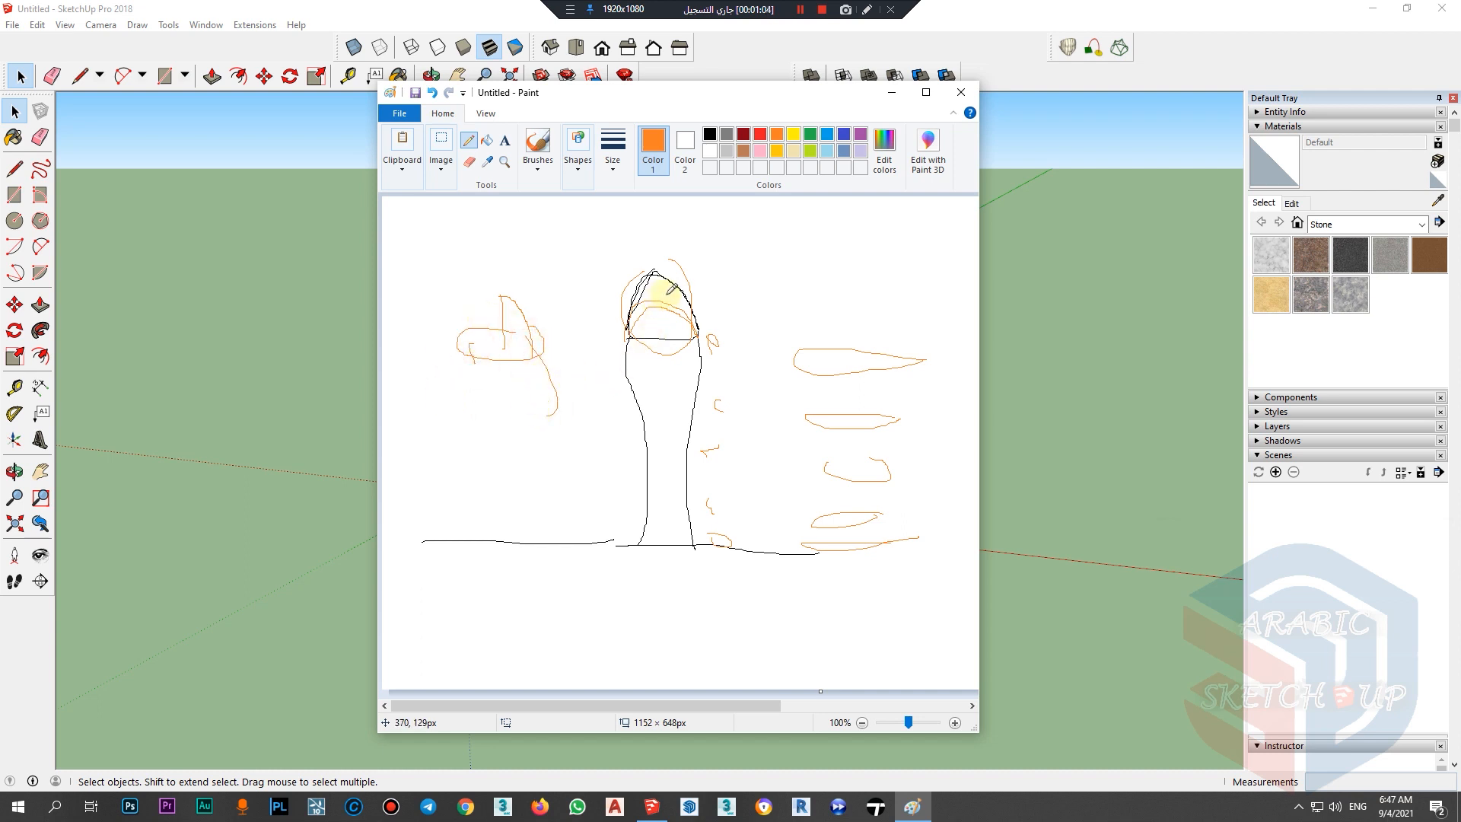
{"action": "mouse_move", "coordinate": [649, 265]}
{"action": "left_mouse_down"}
{"action": "mouse_move", "coordinate": [596, 460]}
{"action": "mouse_move", "coordinate": [711, 542]}
{"action": "left_mouse_up"}
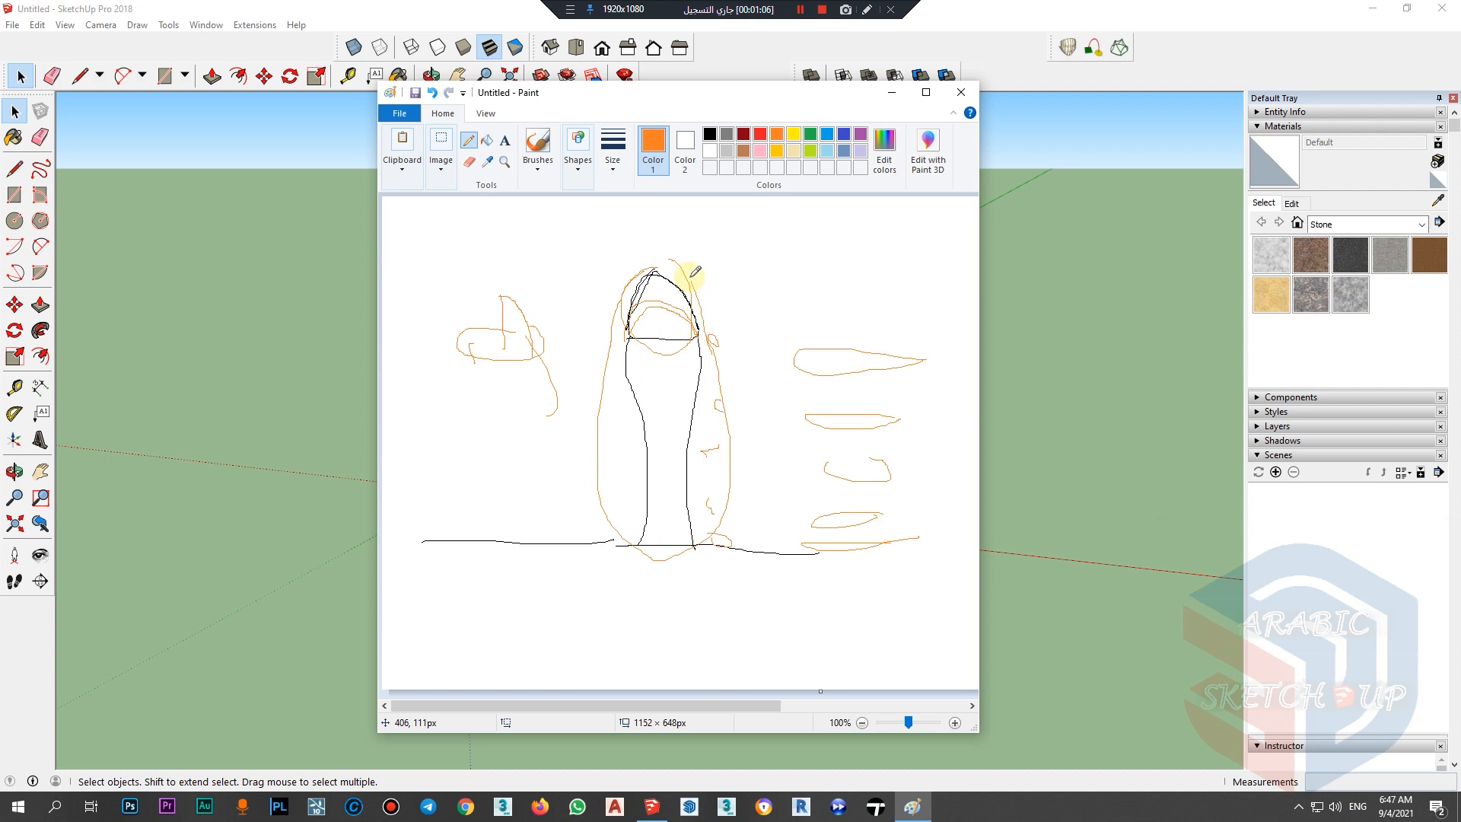
{"action": "left_click_drag", "start_coordinate": [778, 285], "coordinate": [790, 302]}
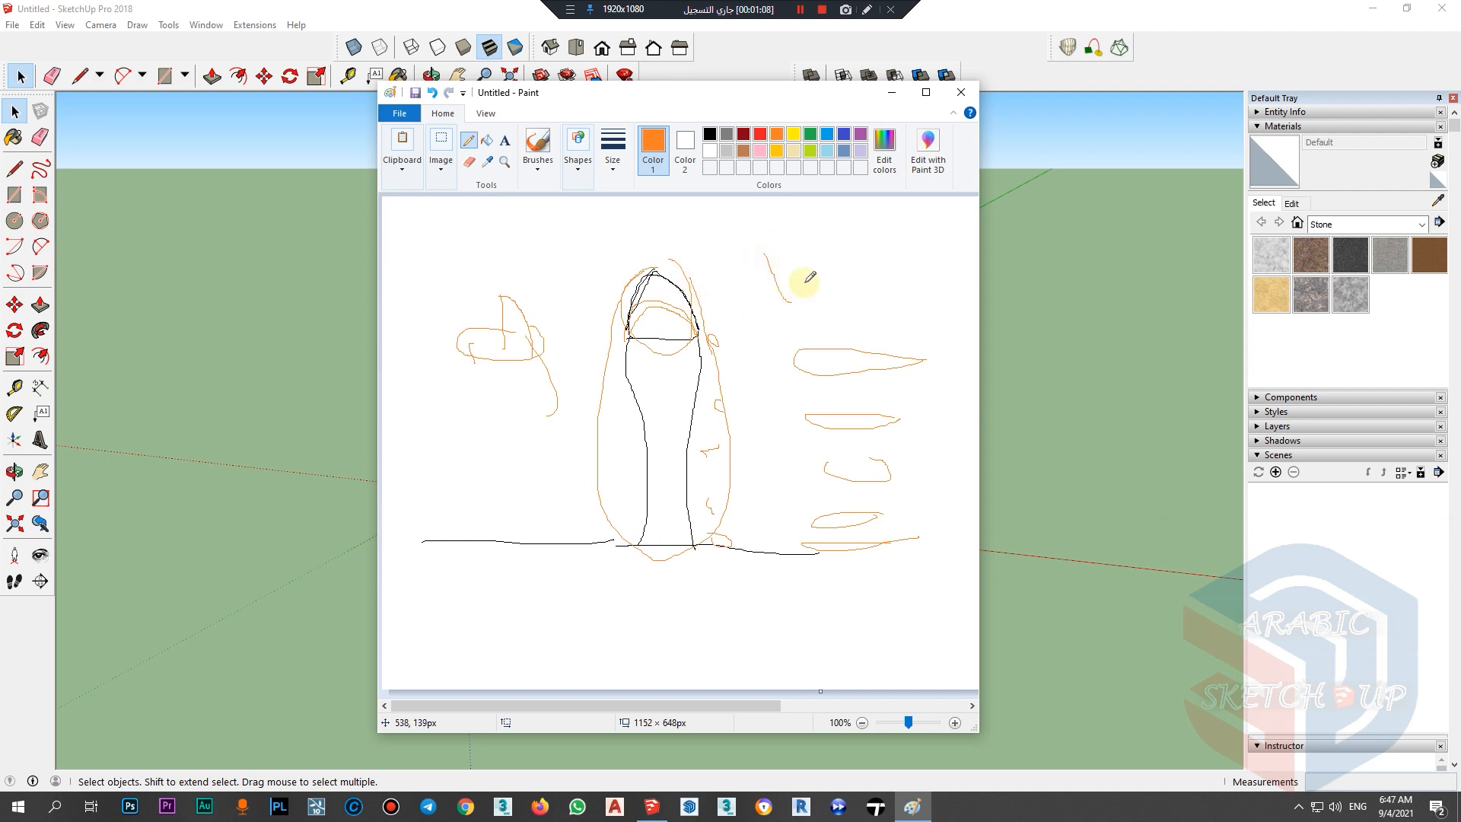
{"action": "mouse_move", "coordinate": [687, 337]}
{"action": "left_mouse_down"}
{"action": "mouse_move", "coordinate": [687, 538]}
{"action": "mouse_move", "coordinate": [694, 505]}
{"action": "mouse_move", "coordinate": [642, 418]}
{"action": "mouse_move", "coordinate": [652, 391]}
{"action": "mouse_move", "coordinate": [718, 446]}
{"action": "left_mouse_up"}
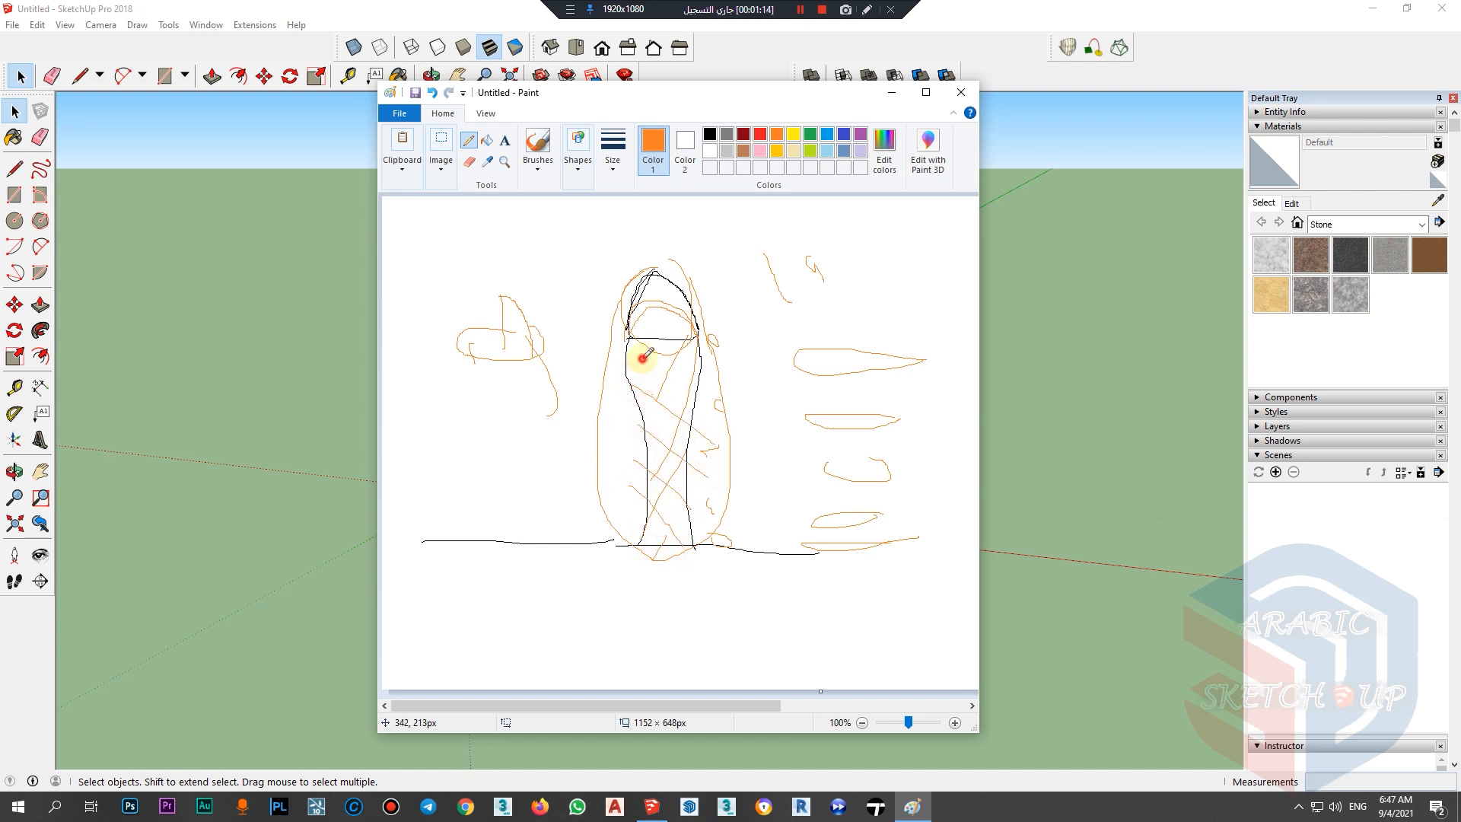
{"action": "left_click", "coordinate": [892, 93]}
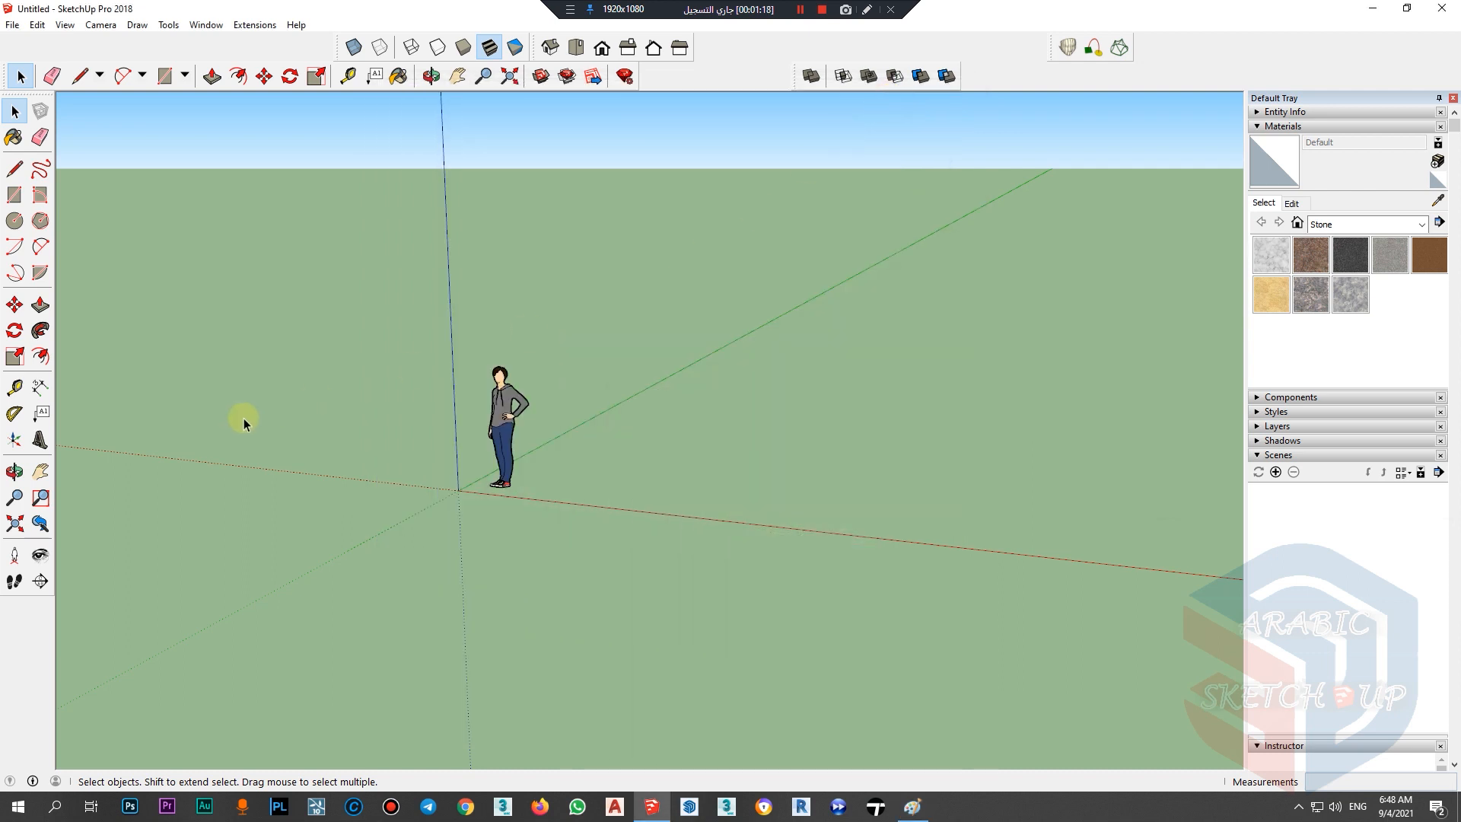
Step: Draw a ground-plane circle of about 1.4 m radius centred on the origin
{"action": "middle_click_drag", "start_coordinate": [600, 449], "coordinate": [613, 486]}
{"action": "left_click", "coordinate": [15, 223]}
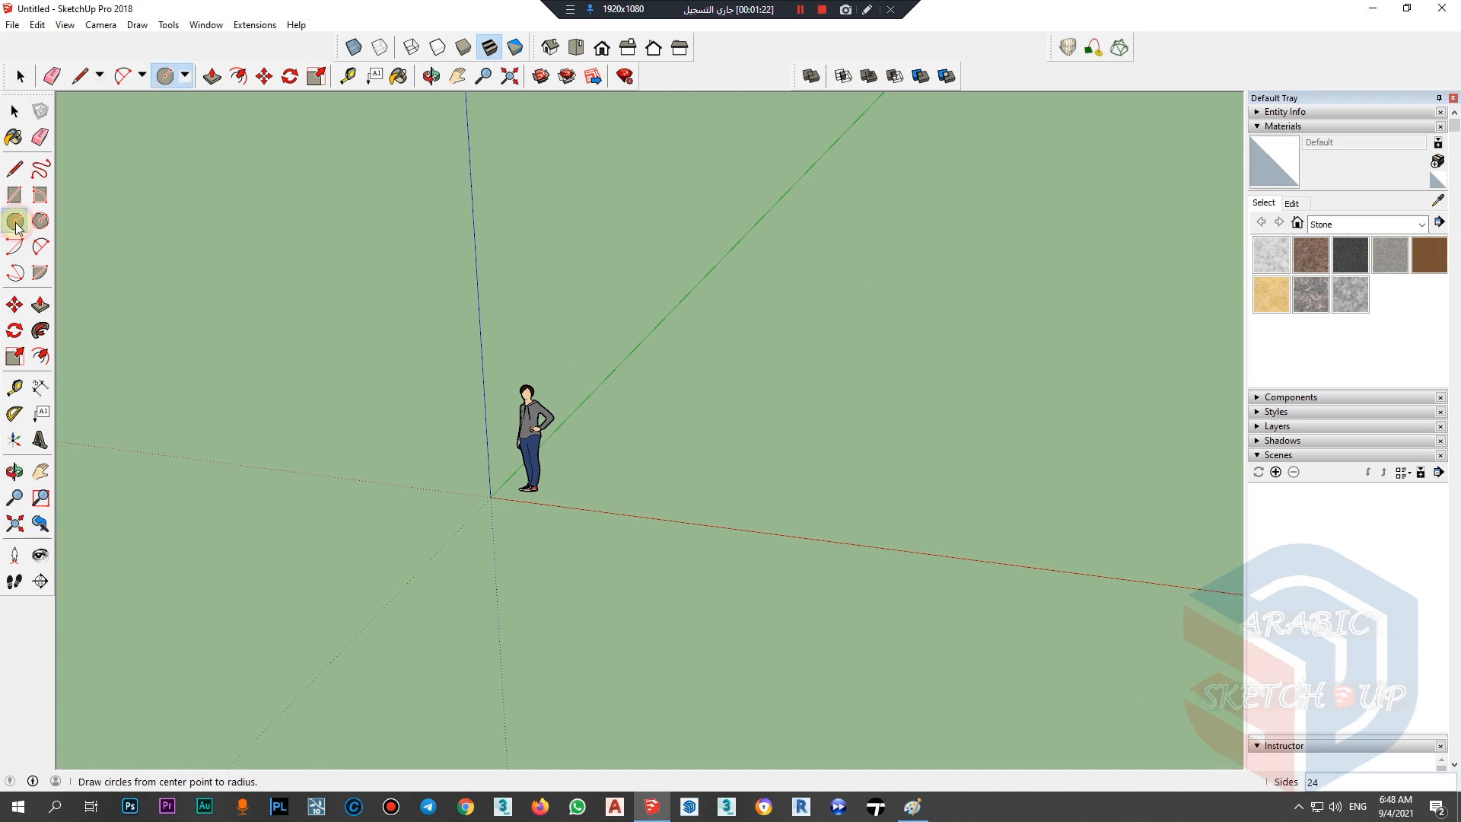
{"action": "left_click", "coordinate": [490, 497]}
{"action": "scroll", "coordinate": [546, 527], "scroll_direction": "up", "scroll_amount": 3}
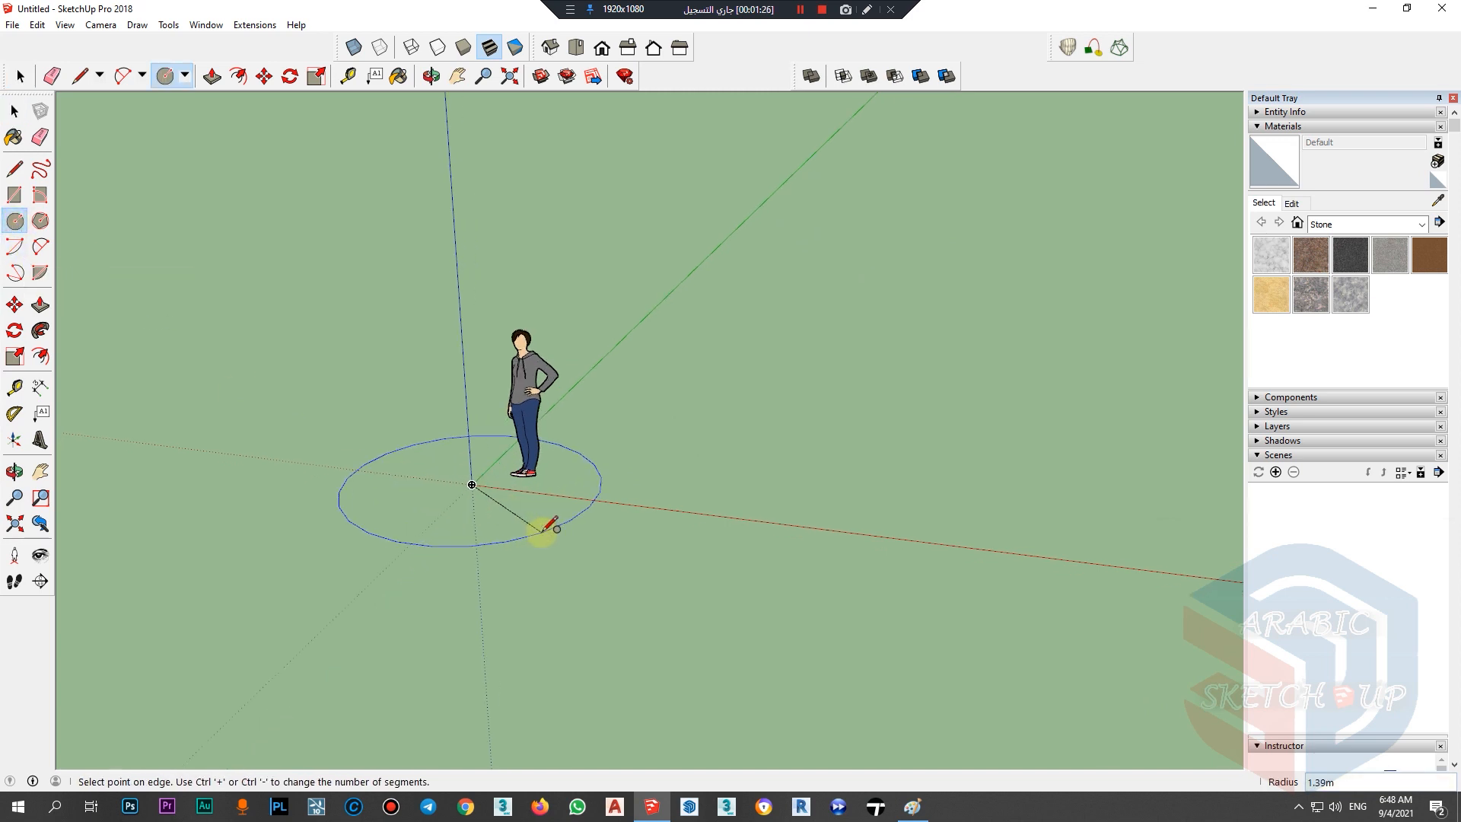
{"action": "left_click", "coordinate": [546, 525]}
{"action": "key", "text": "space"}
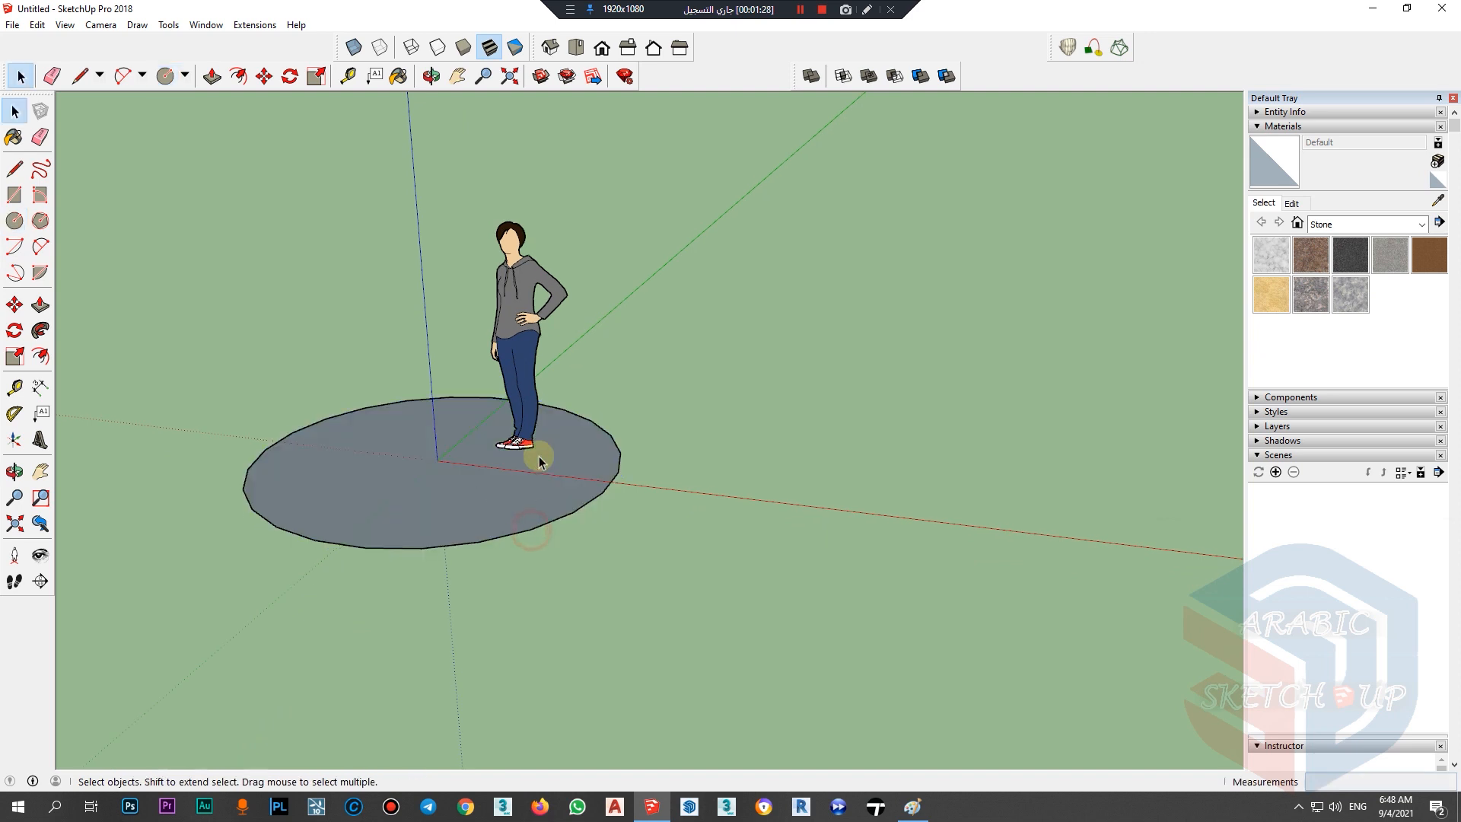
Step: Move the scale figure about 12 m away from the circle
{"action": "left_click", "coordinate": [532, 399]}
{"action": "scroll", "coordinate": [548, 502], "scroll_direction": "down", "scroll_amount": 3}
{"action": "key", "text": "m"}
{"action": "left_click", "coordinate": [522, 449]}
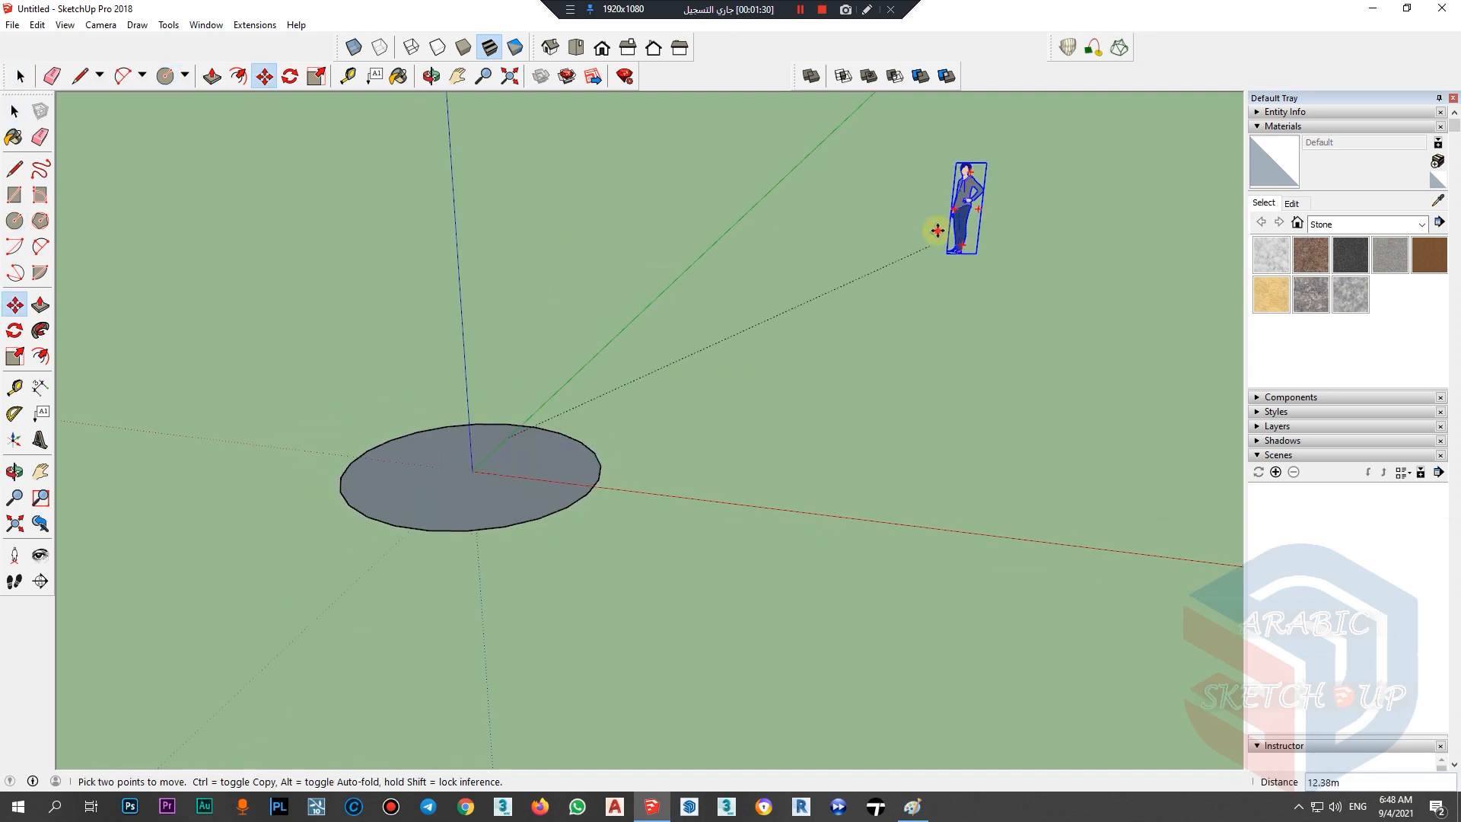
{"action": "left_click", "coordinate": [953, 227]}
{"action": "key", "text": "space"}
Step: Select the circle's face together with its edge and make them a group
{"action": "left_click", "coordinate": [493, 522]}
{"action": "middle_click_drag", "start_coordinate": [569, 435], "coordinate": [518, 541]}
{"action": "double_click", "coordinate": [517, 540]}
{"action": "scroll", "coordinate": [497, 601], "scroll_direction": "down", "scroll_amount": 2}
{"action": "middle_click_drag", "start_coordinate": [495, 626], "coordinate": [400, 611]}
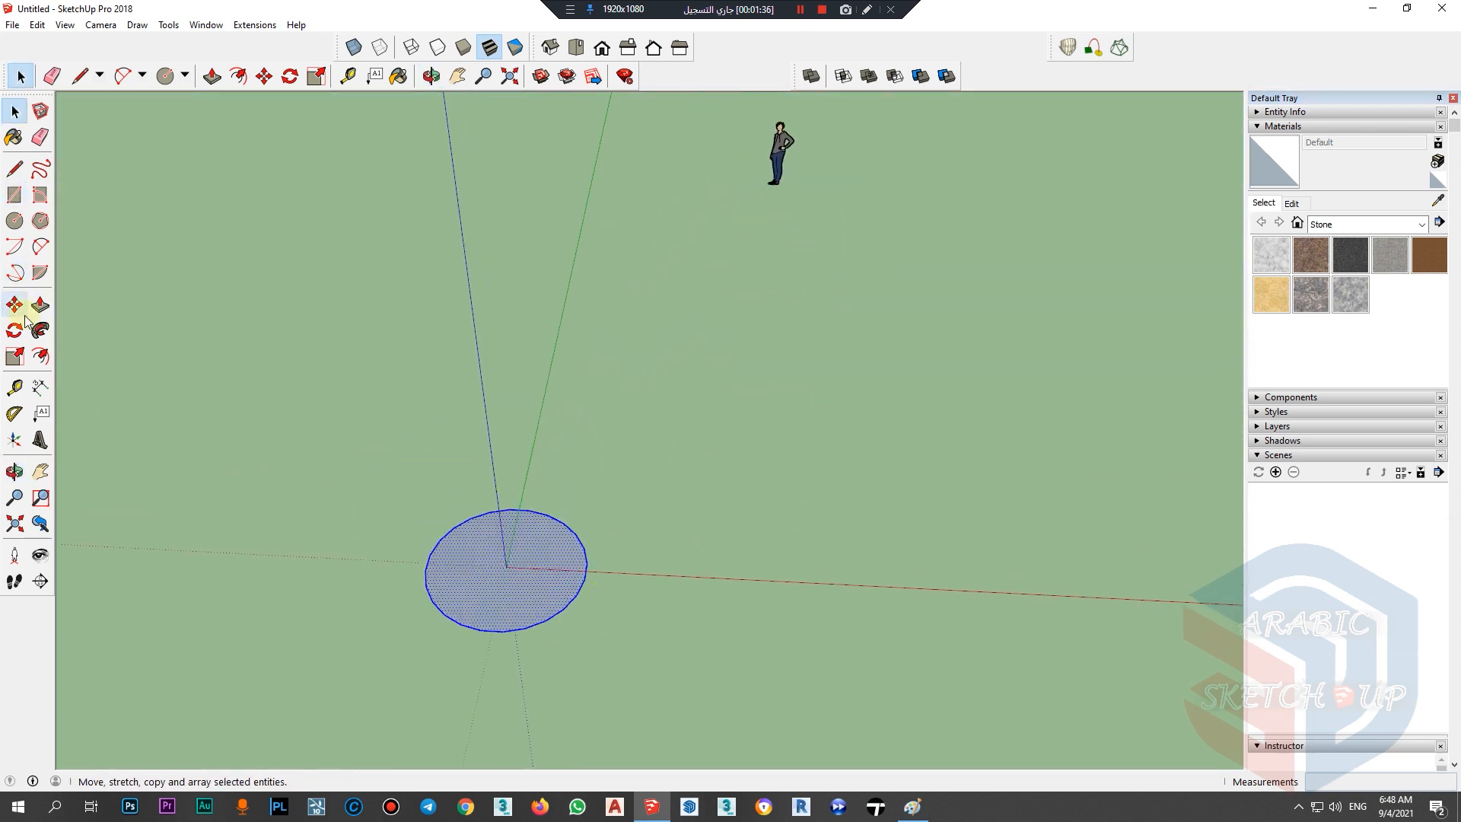
{"action": "right_click", "coordinate": [532, 581]}
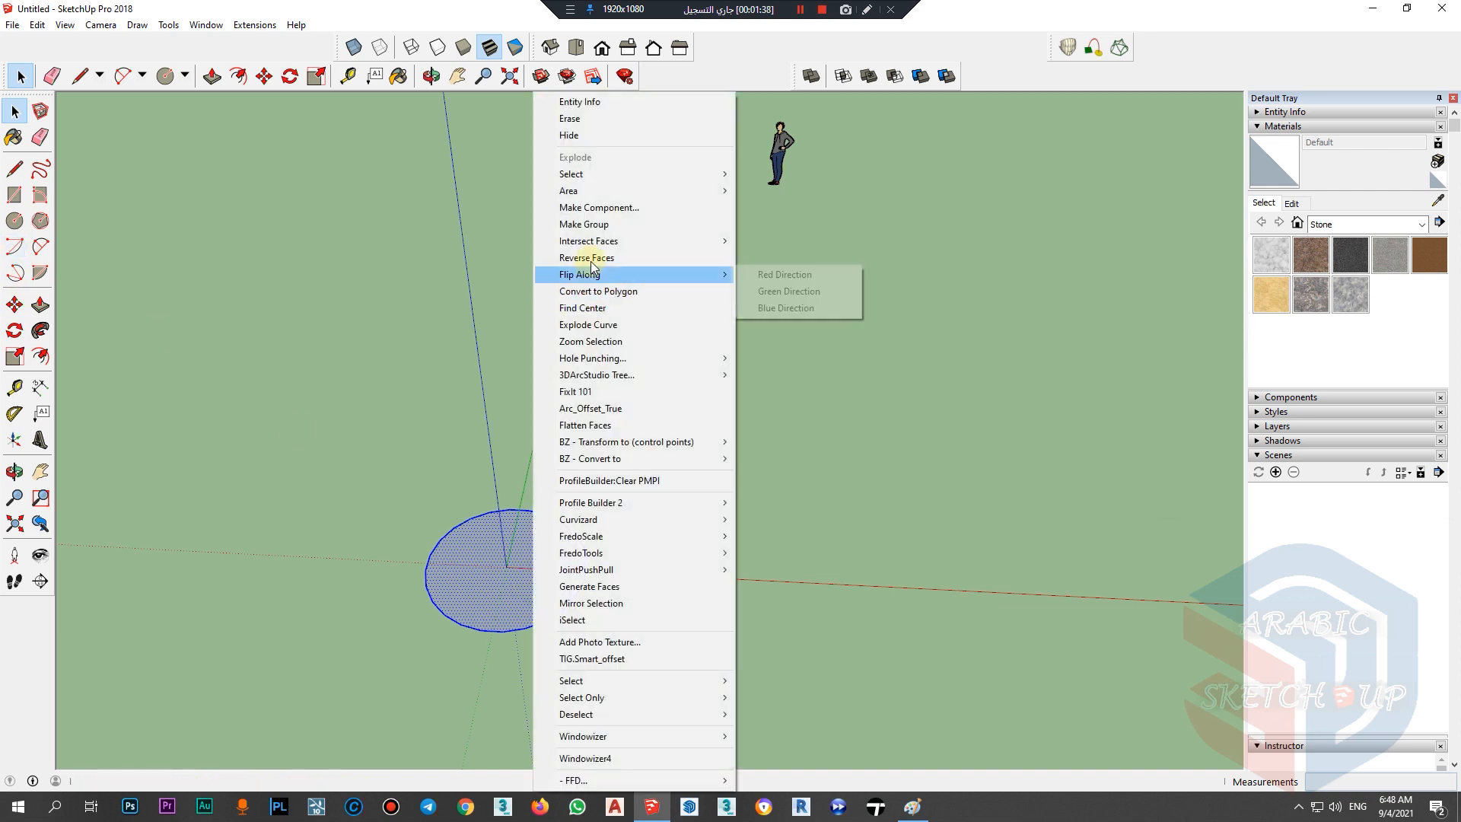
{"action": "left_click", "coordinate": [597, 228]}
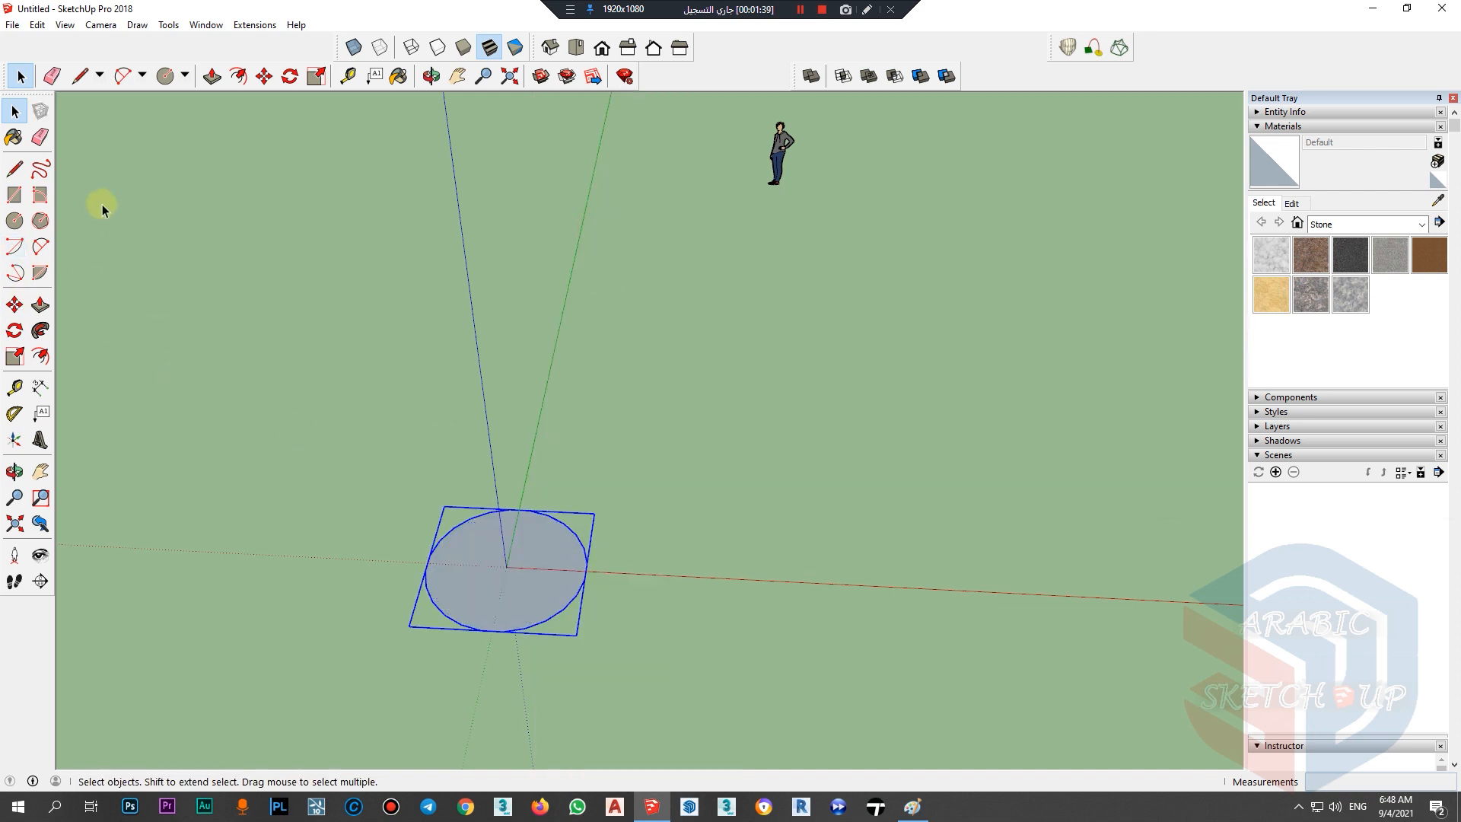
Step: Switch to the top view and draw a slightly smaller concentric circle from the origin inside the grouped circle
{"action": "left_click", "coordinate": [579, 49]}
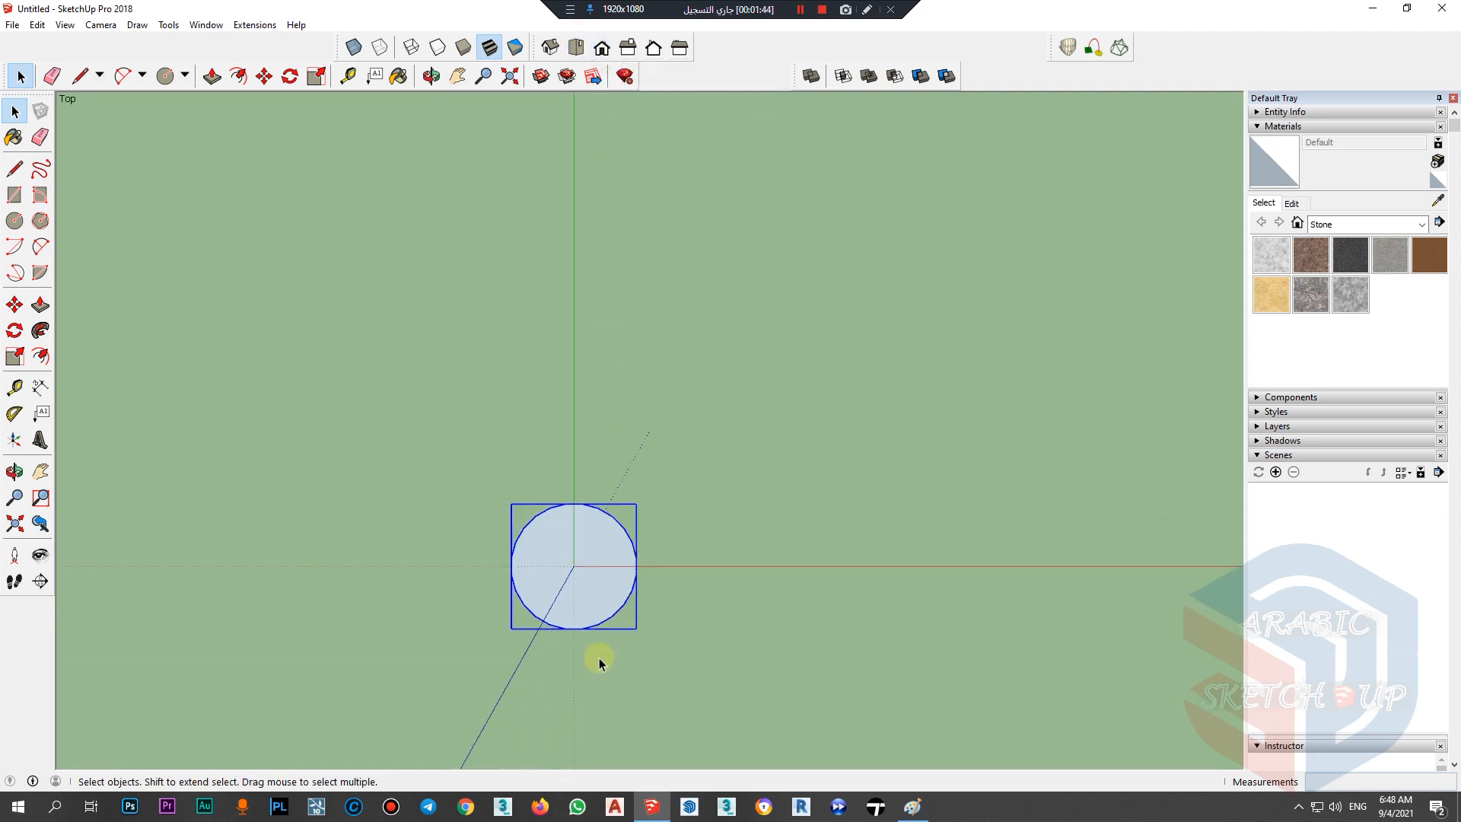
{"action": "left_click", "coordinate": [41, 221]}
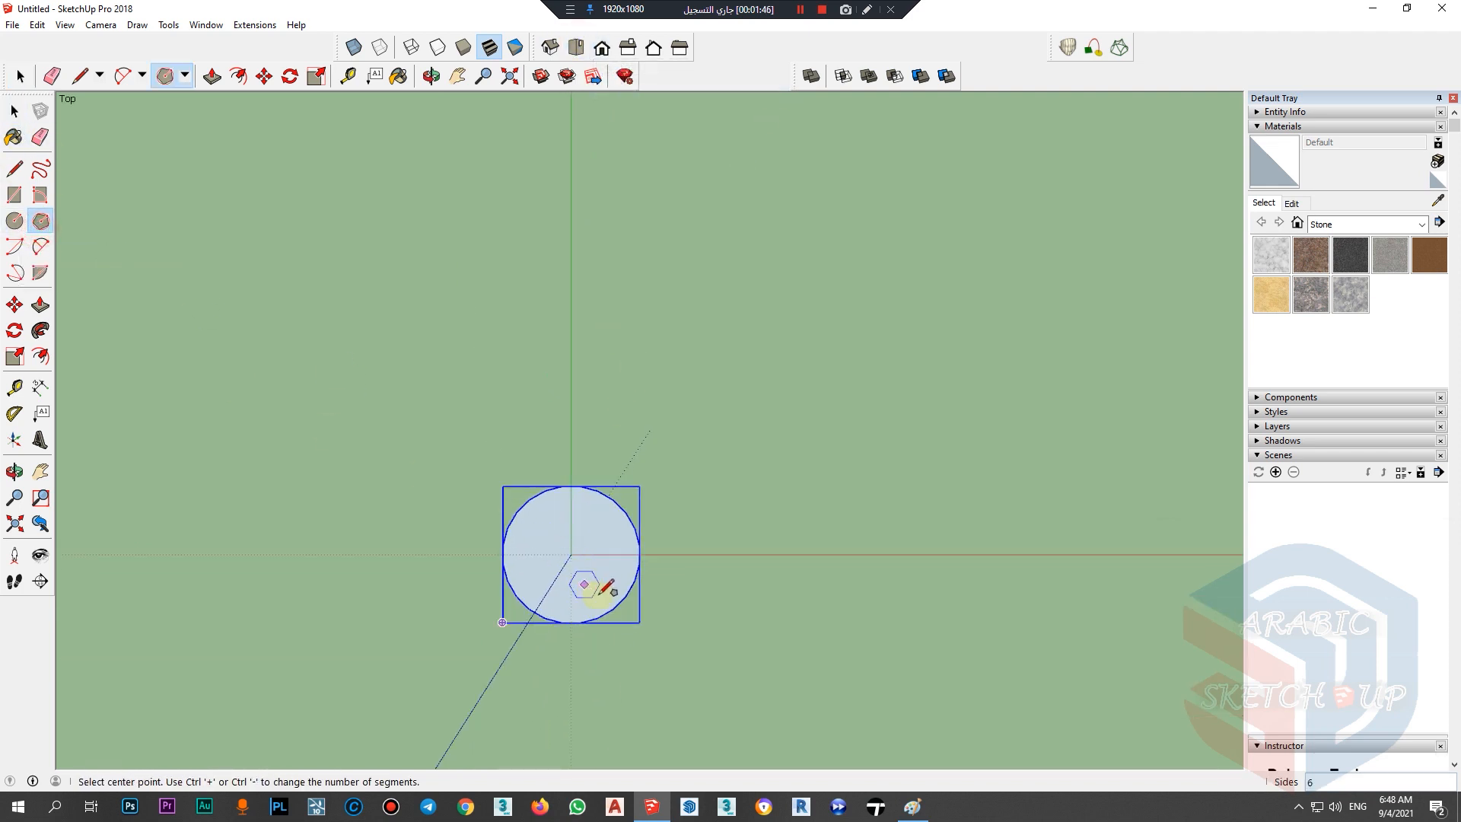
{"action": "left_click", "coordinate": [15, 220]}
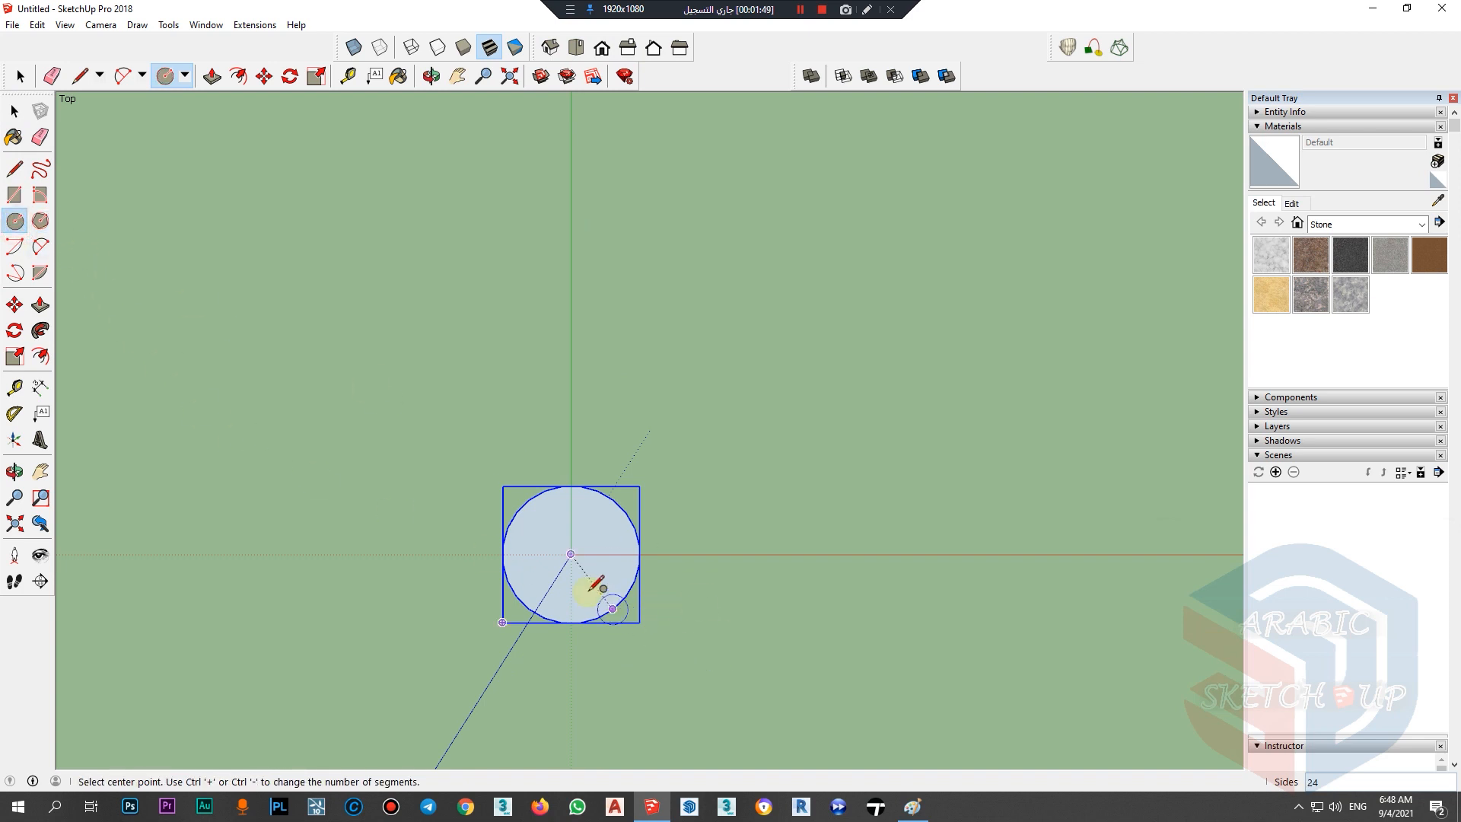
{"action": "left_click", "coordinate": [917, 808]}
{"action": "left_click", "coordinate": [928, 811]}
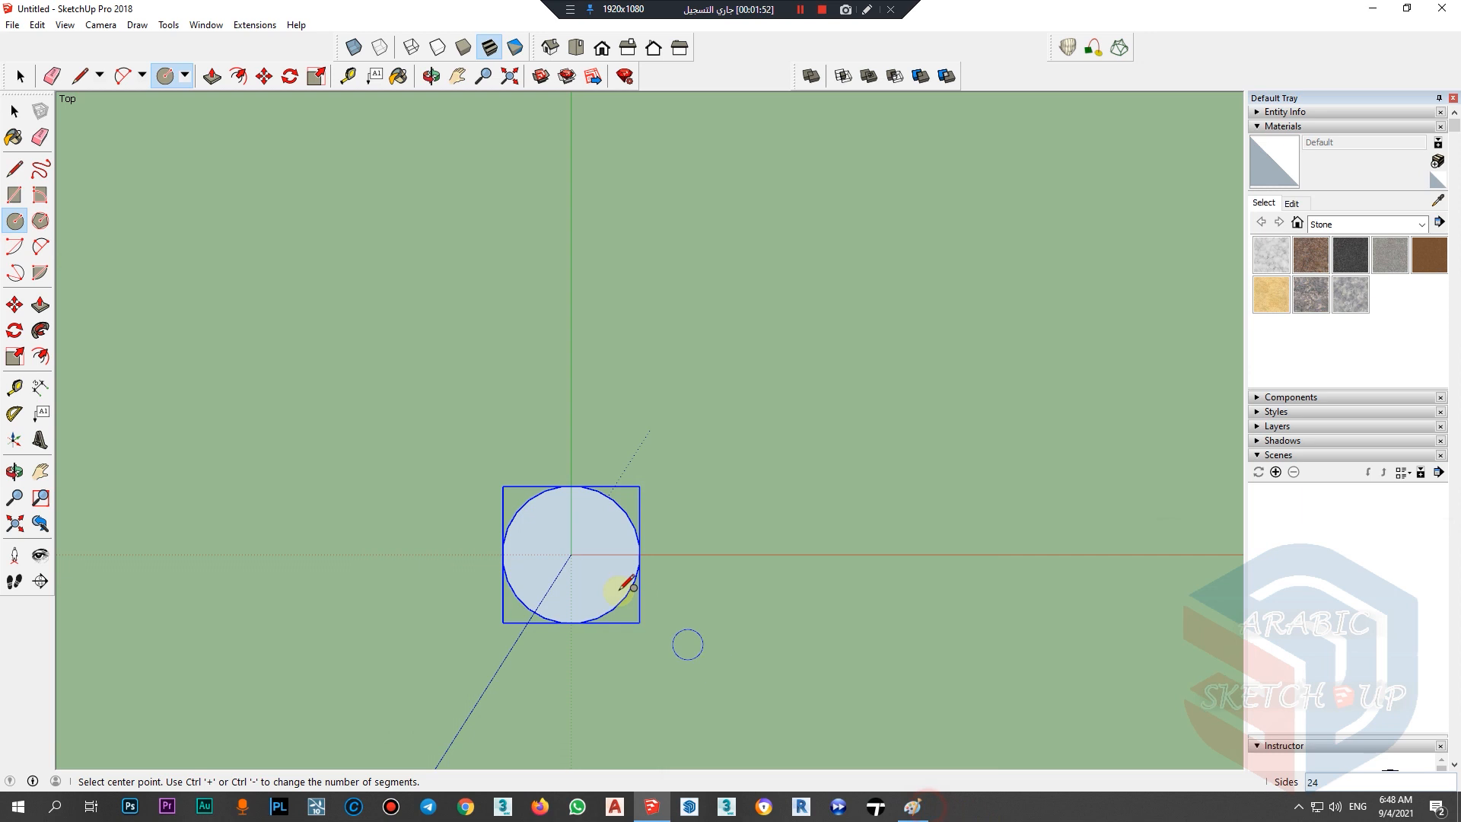
{"action": "left_click", "coordinate": [571, 554]}
{"action": "left_click", "coordinate": [626, 567]}
Step: Make the smaller inner circle a separate group
{"action": "key", "text": "space"}
{"action": "left_click", "coordinate": [596, 563]}
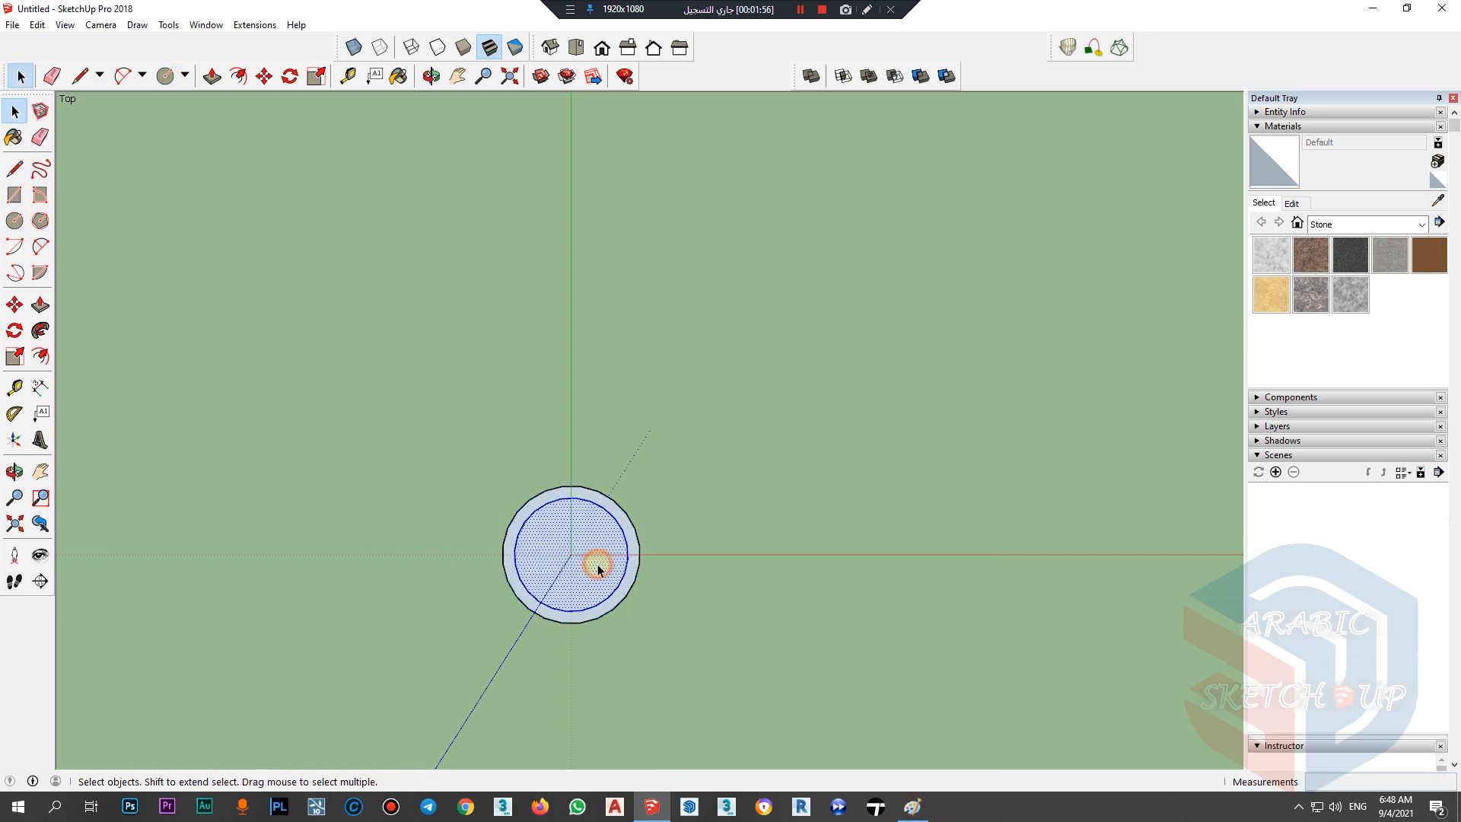
{"action": "right_click", "coordinate": [596, 563]}
{"action": "left_click", "coordinate": [647, 224]}
{"action": "scroll", "coordinate": [428, 464], "scroll_direction": "up", "scroll_amount": 2}
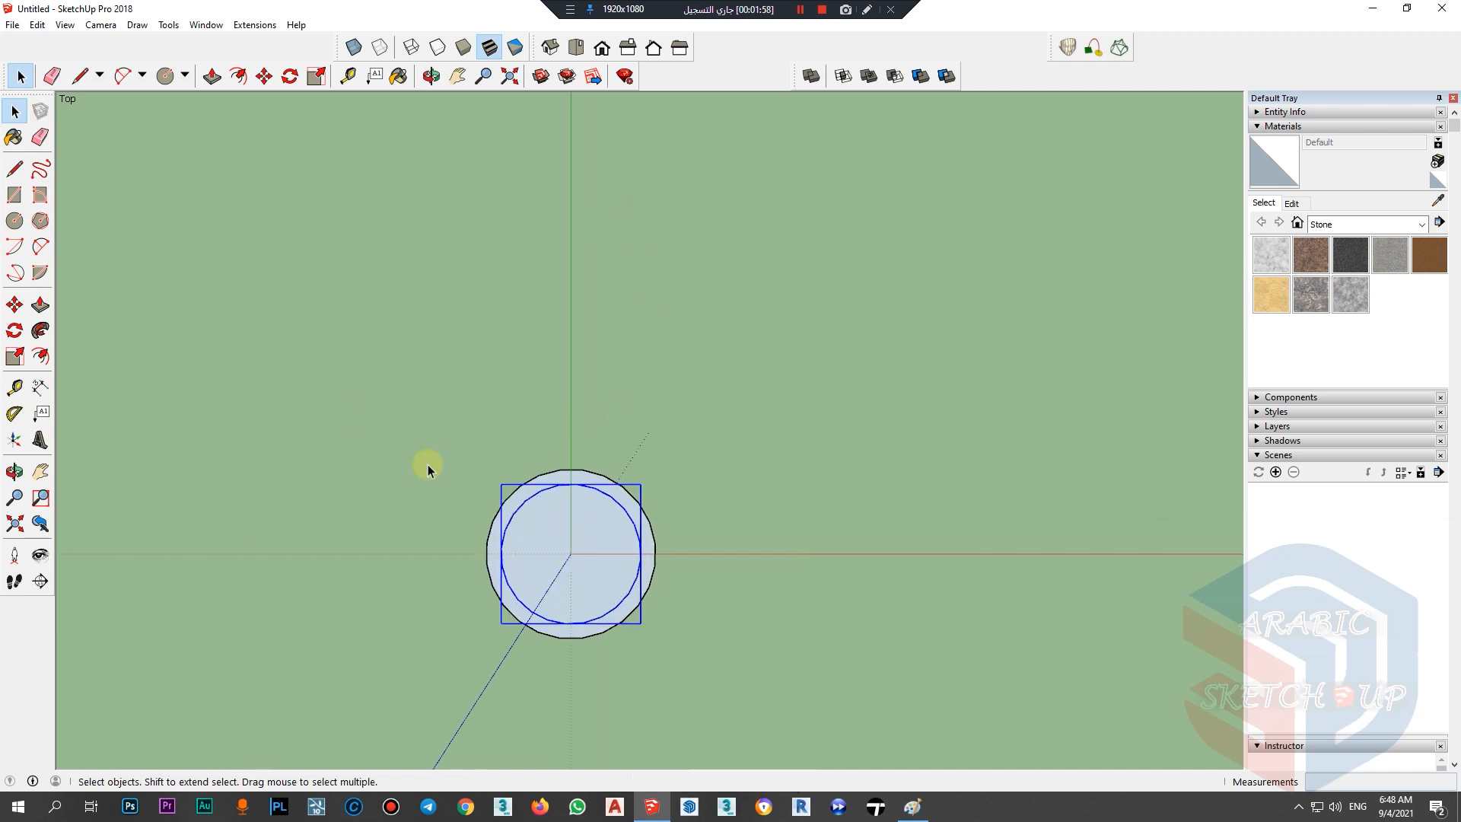
Step: Consult the tower sketch in Paint and draw another circle of about 1.3 m radius from the origin, near the outer circle's edge
{"action": "left_click", "coordinate": [917, 808]}
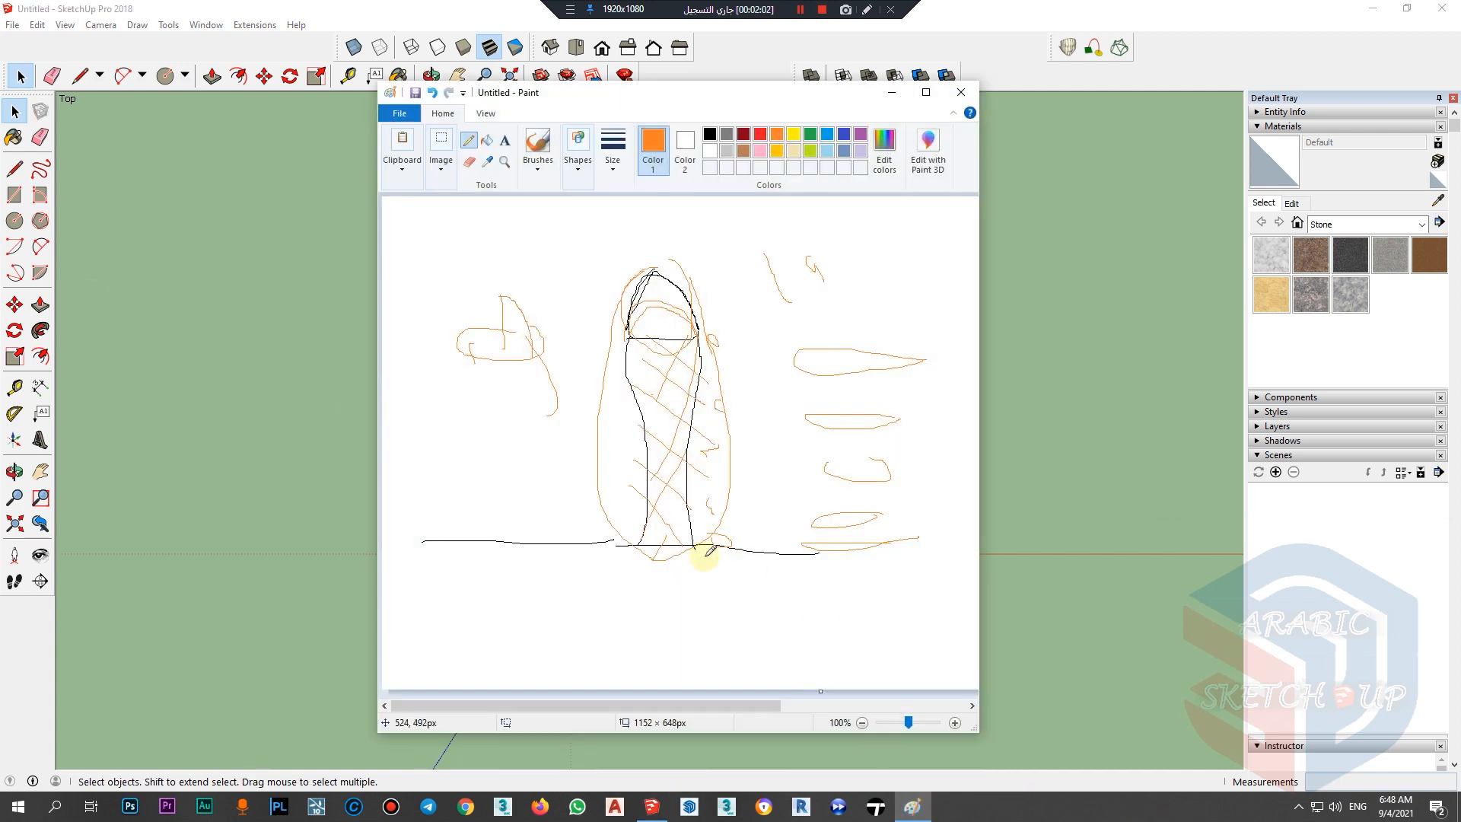
{"action": "left_click", "coordinate": [917, 808]}
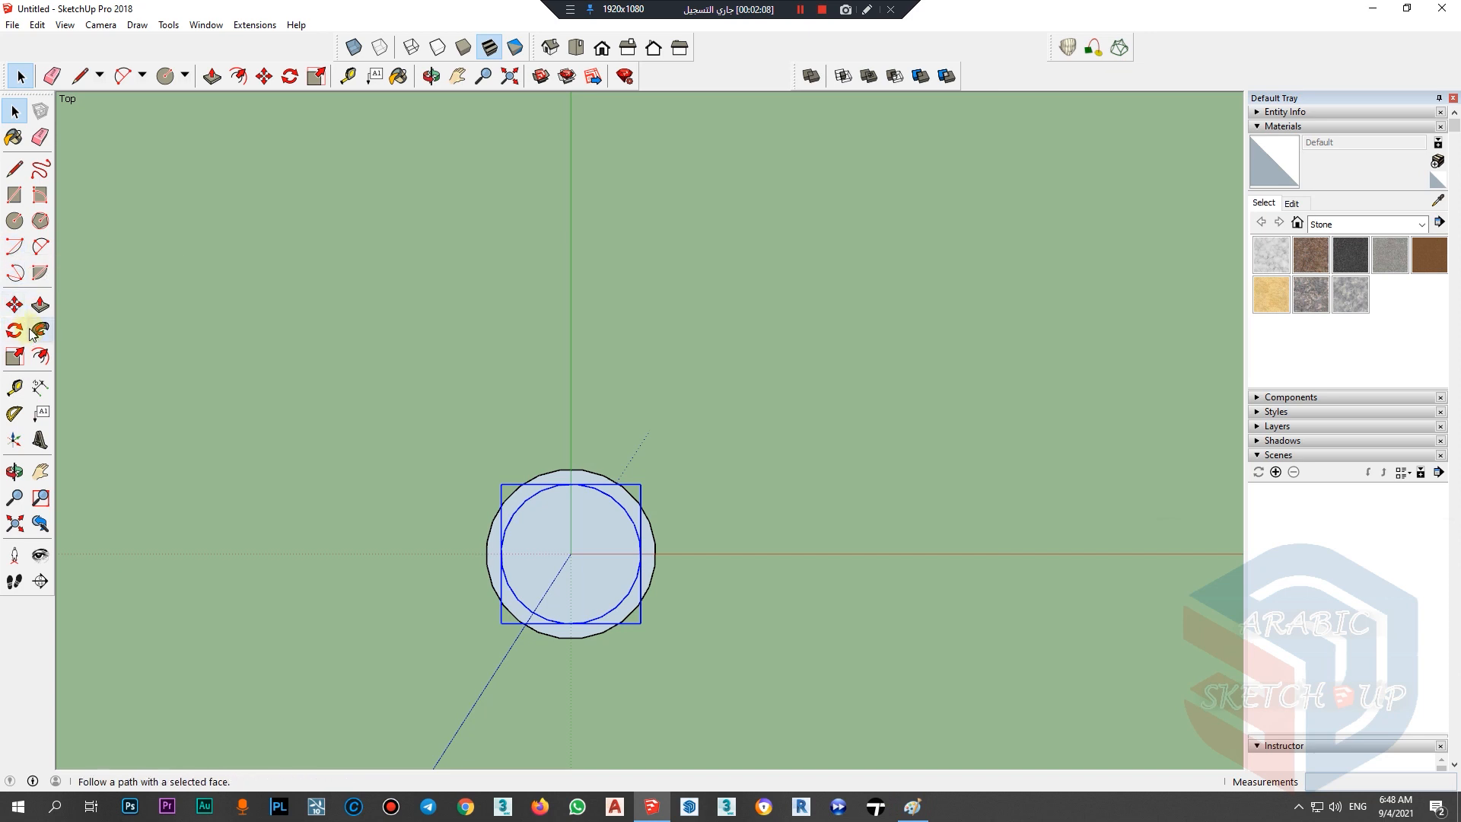
{"action": "left_click", "coordinate": [14, 220]}
{"action": "left_click", "coordinate": [913, 807]}
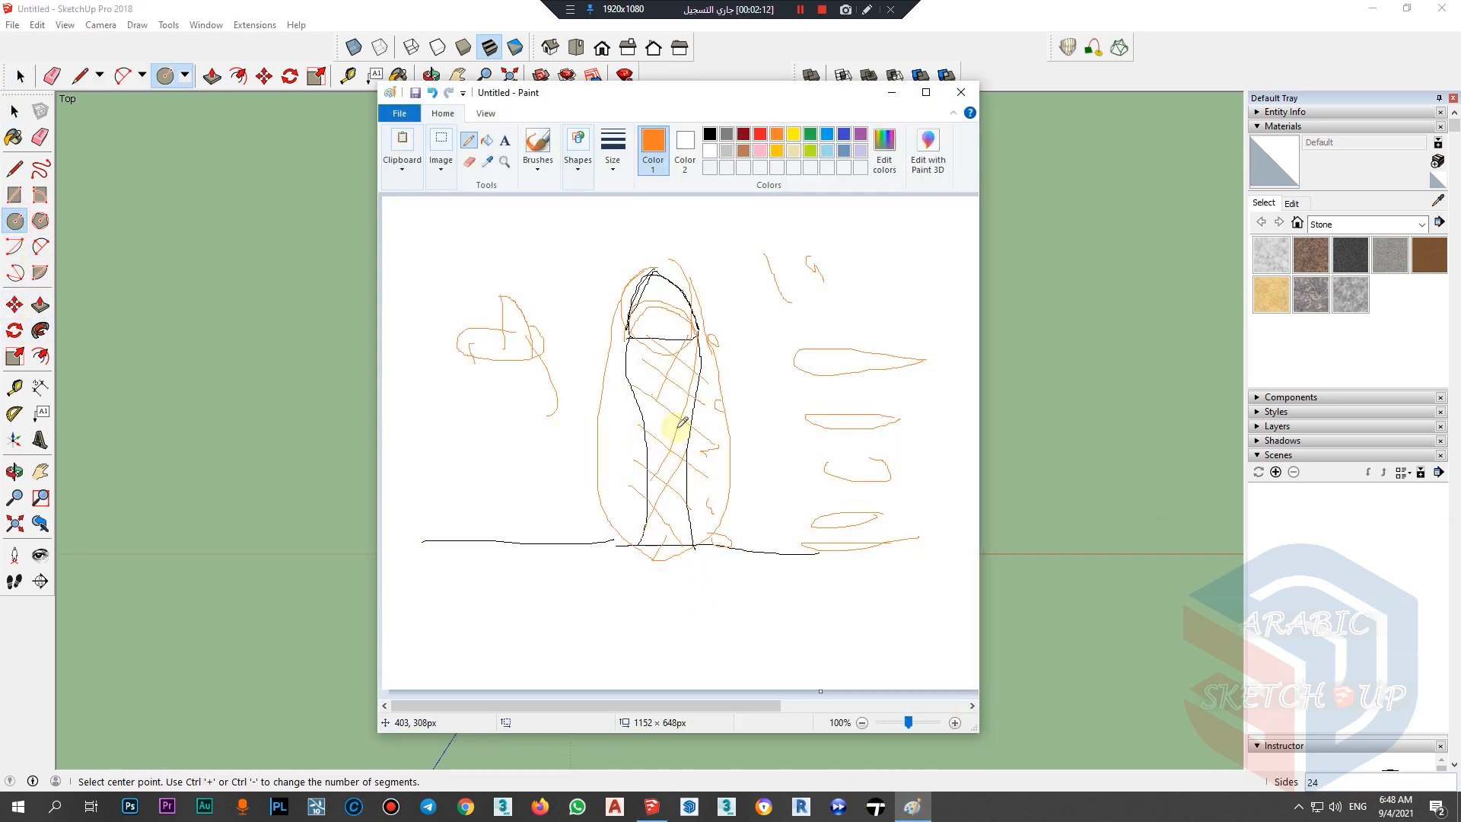
{"action": "left_click", "coordinate": [892, 92]}
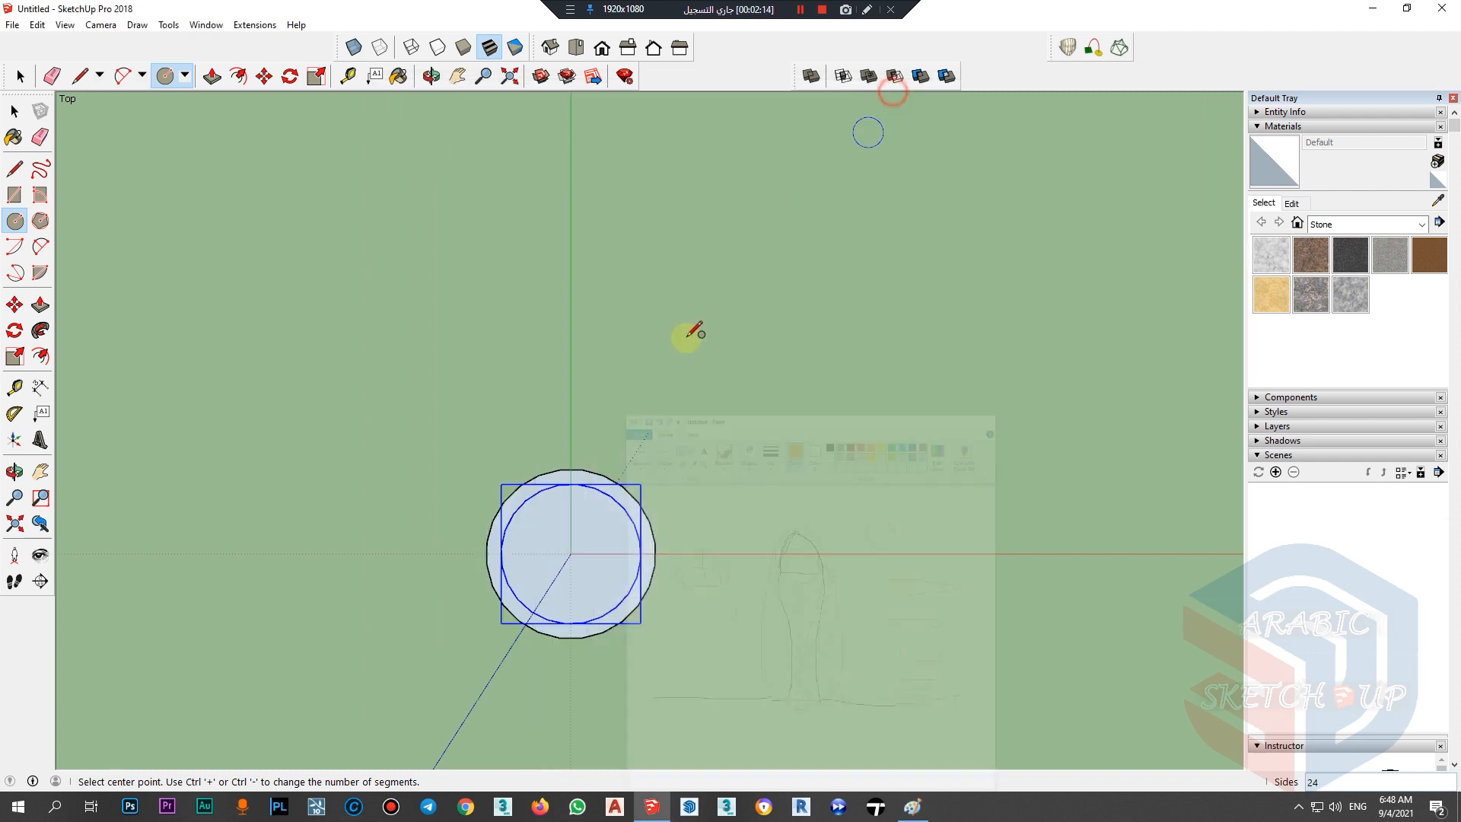
{"action": "left_click", "coordinate": [570, 553]}
{"action": "left_click", "coordinate": [655, 563]}
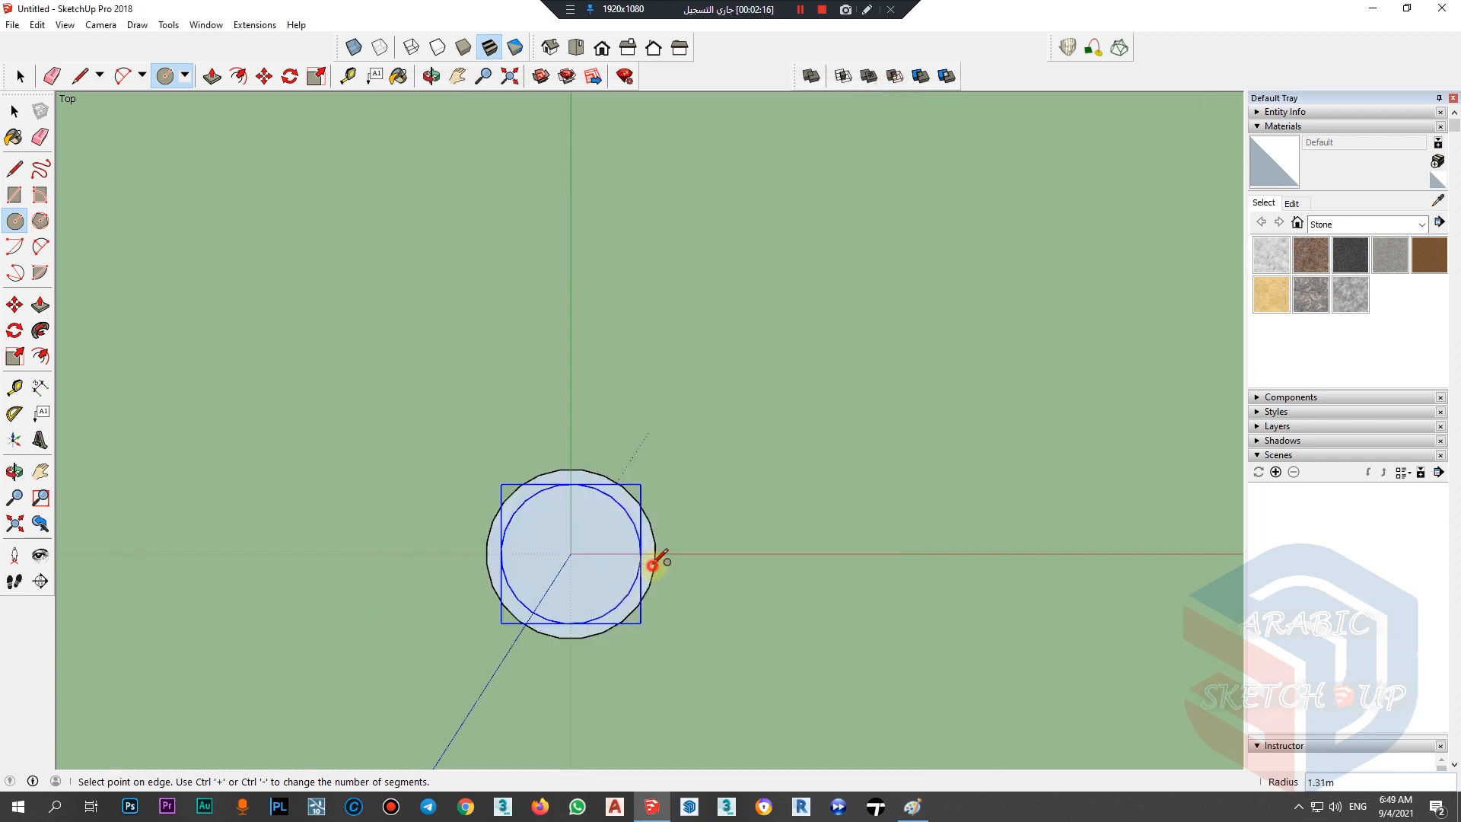
Step: Inspect the concentric circles by opening and closing the outer circle's group and tilting out of the top view
{"action": "key", "text": "space"}
{"action": "left_click", "coordinate": [591, 565]}
{"action": "double_click", "coordinate": [644, 564]}
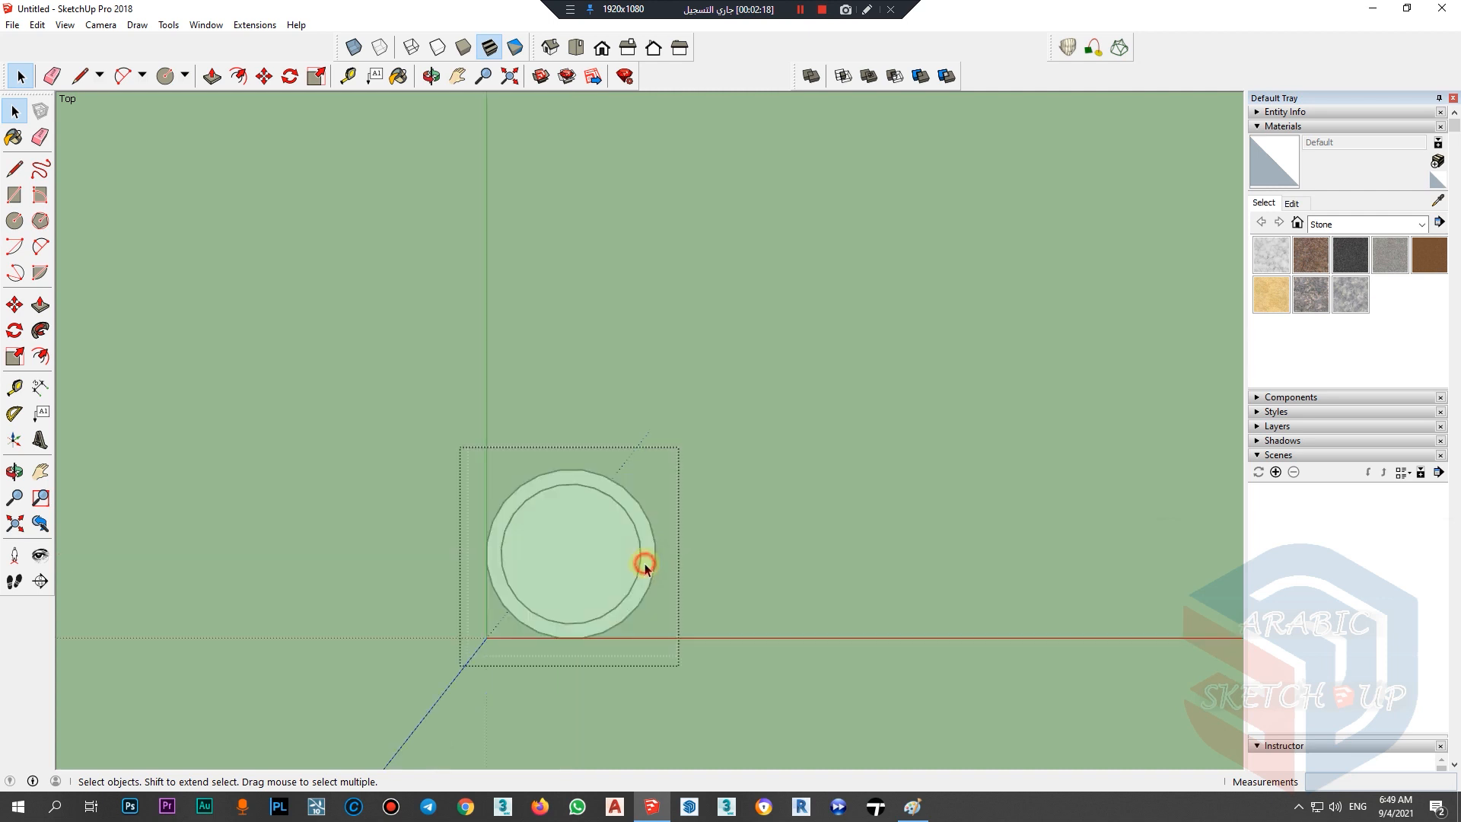
{"action": "left_click", "coordinate": [685, 620]}
{"action": "middle_click_drag", "start_coordinate": [651, 625], "coordinate": [661, 375]}
{"action": "scroll", "coordinate": [639, 609], "scroll_direction": "up", "scroll_amount": 5}
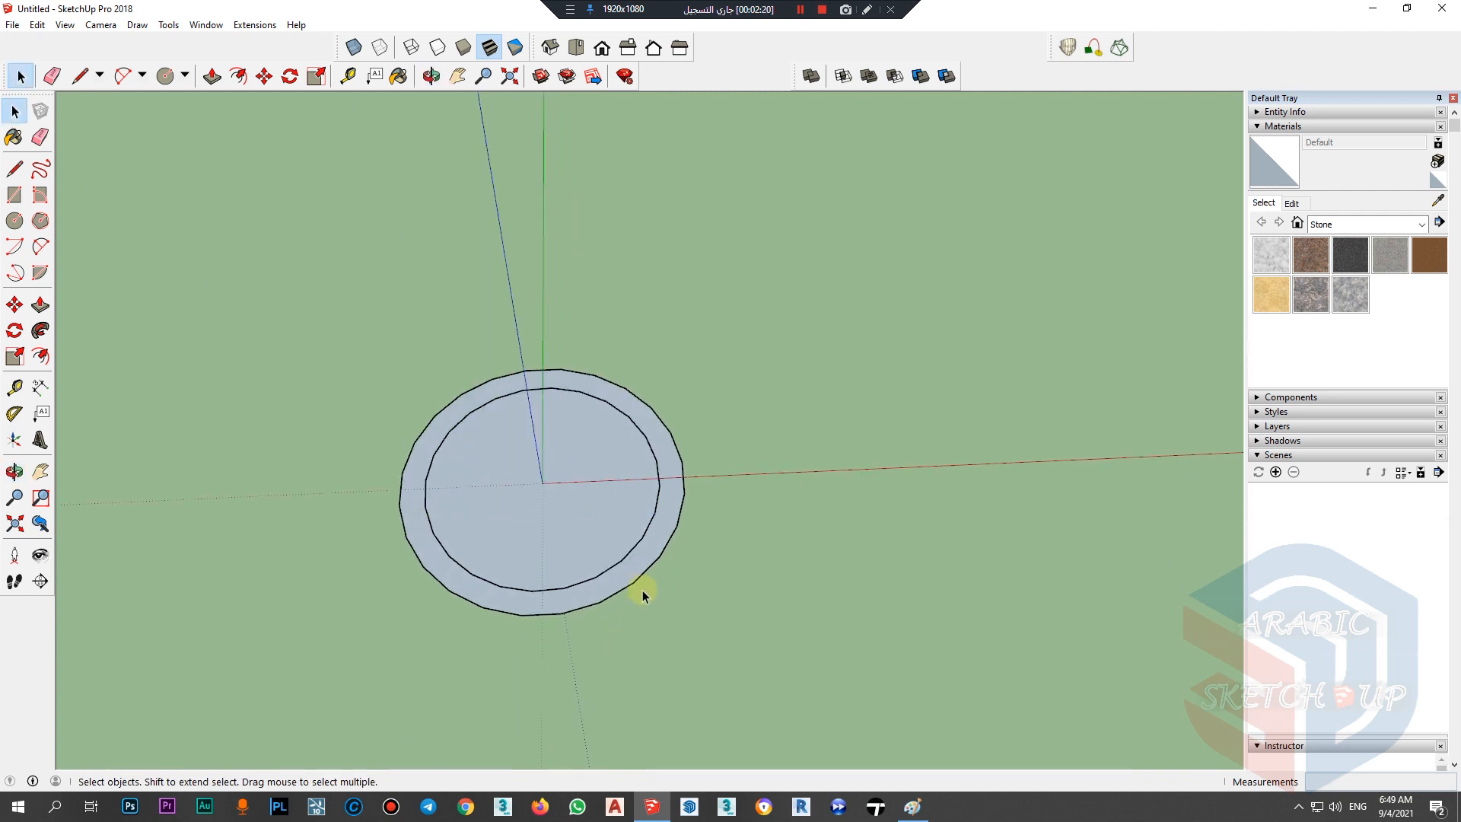
Step: Make the ungrouped 1.3 m circle and its face a separate group
{"action": "double_click", "coordinate": [638, 575]}
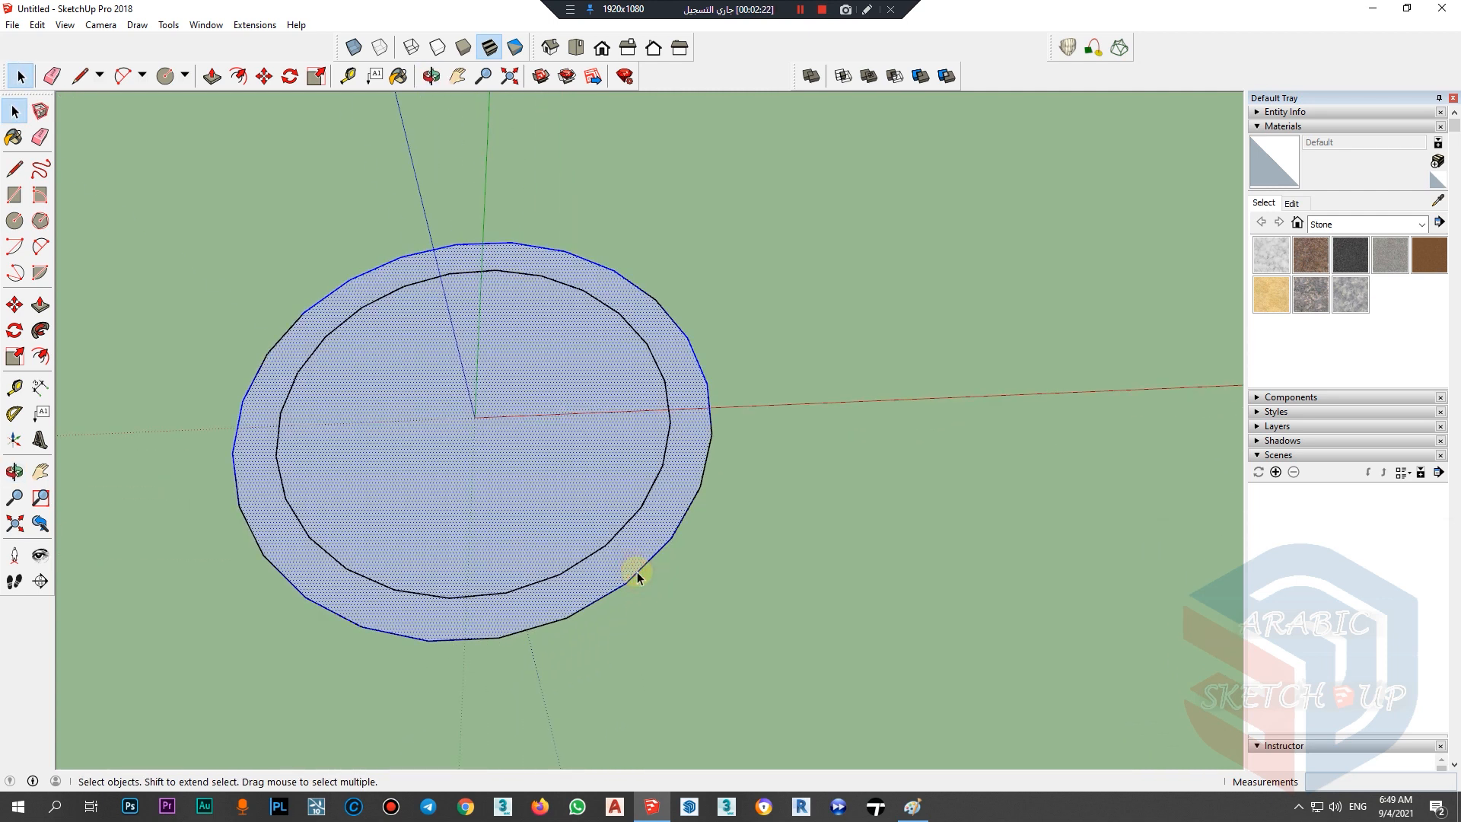
{"action": "right_click", "coordinate": [637, 563]}
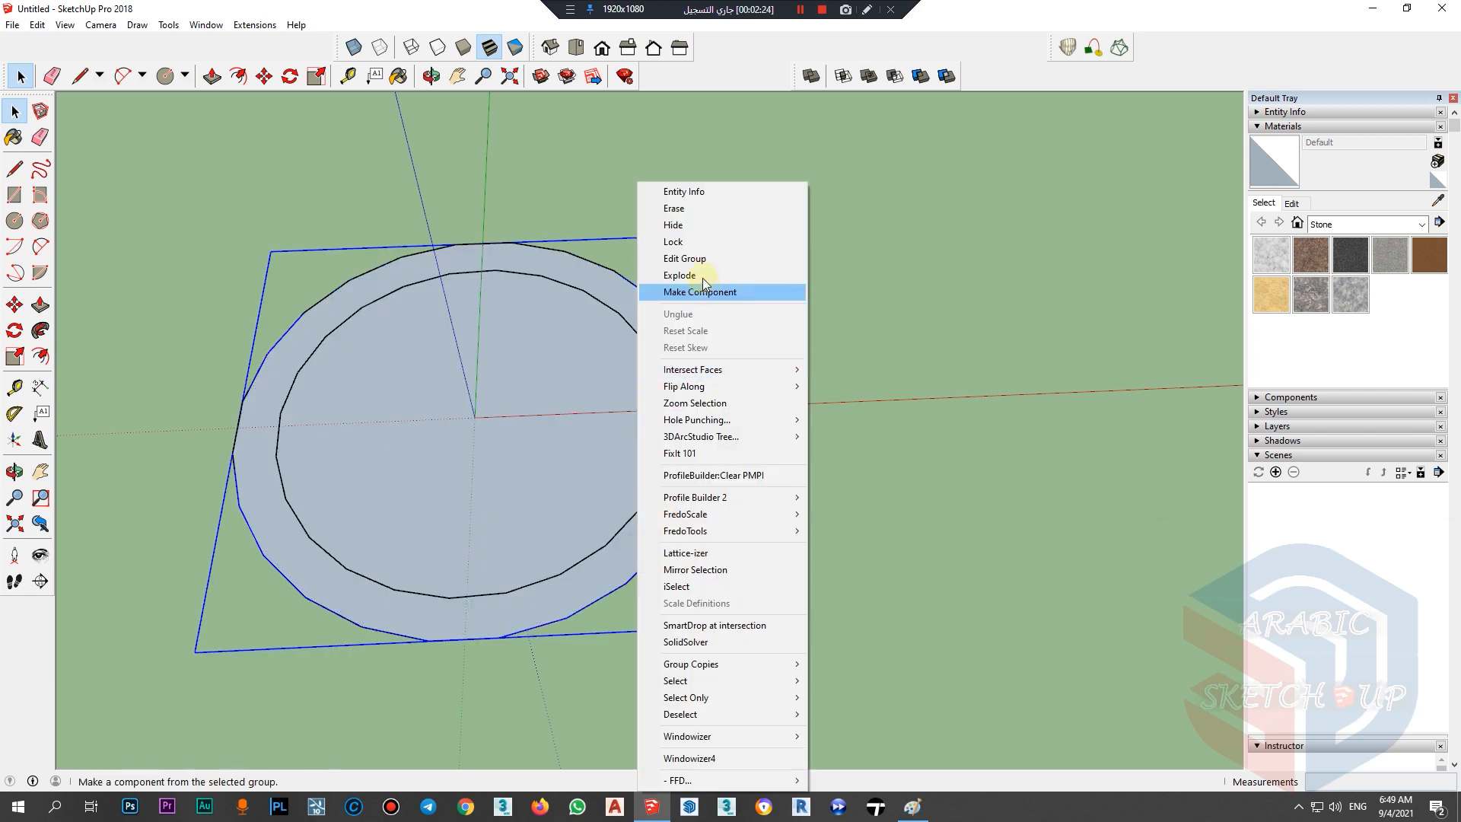
{"action": "left_click", "coordinate": [945, 371]}
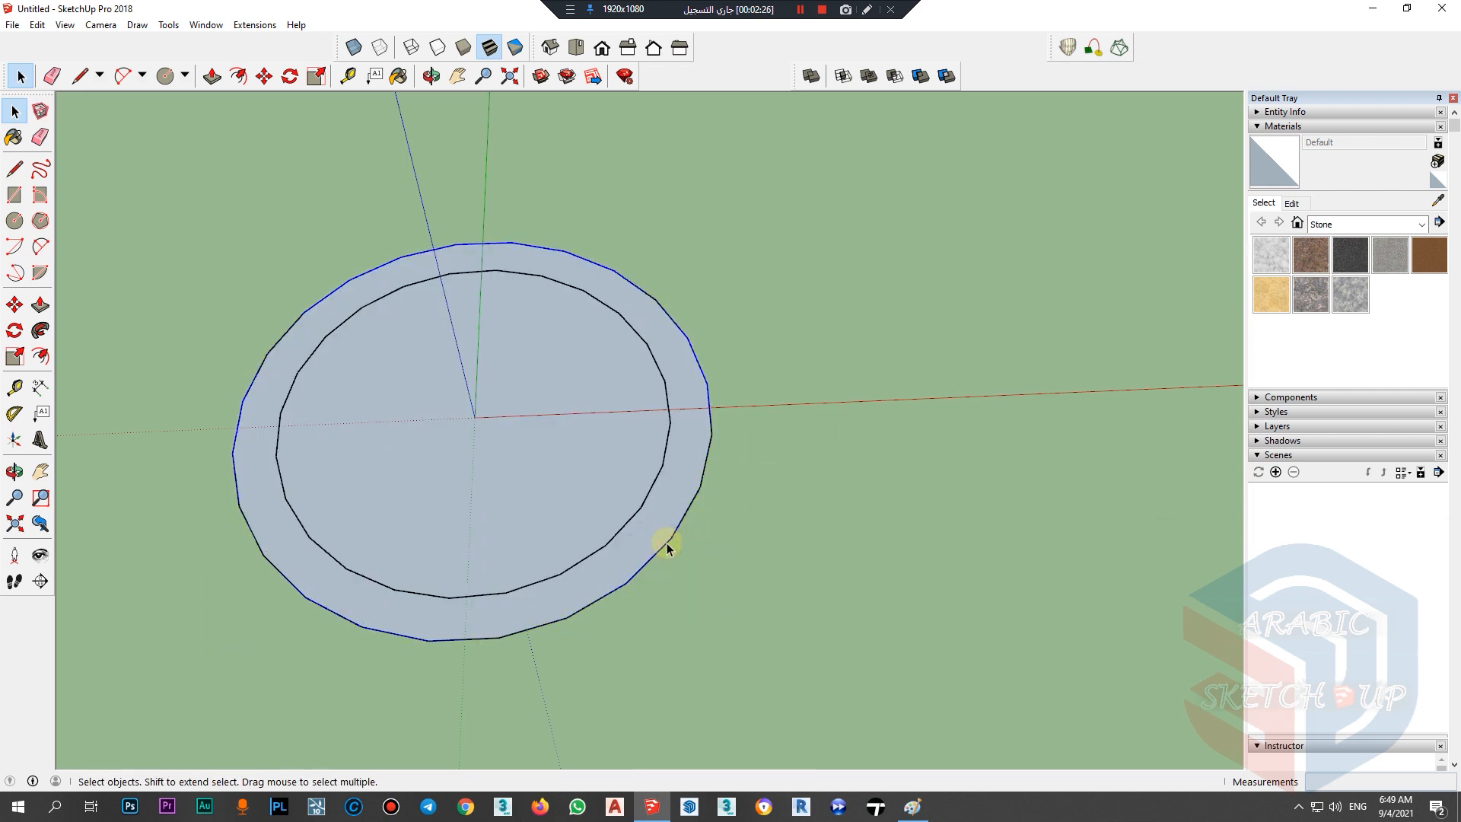
{"action": "right_click", "coordinate": [667, 547]}
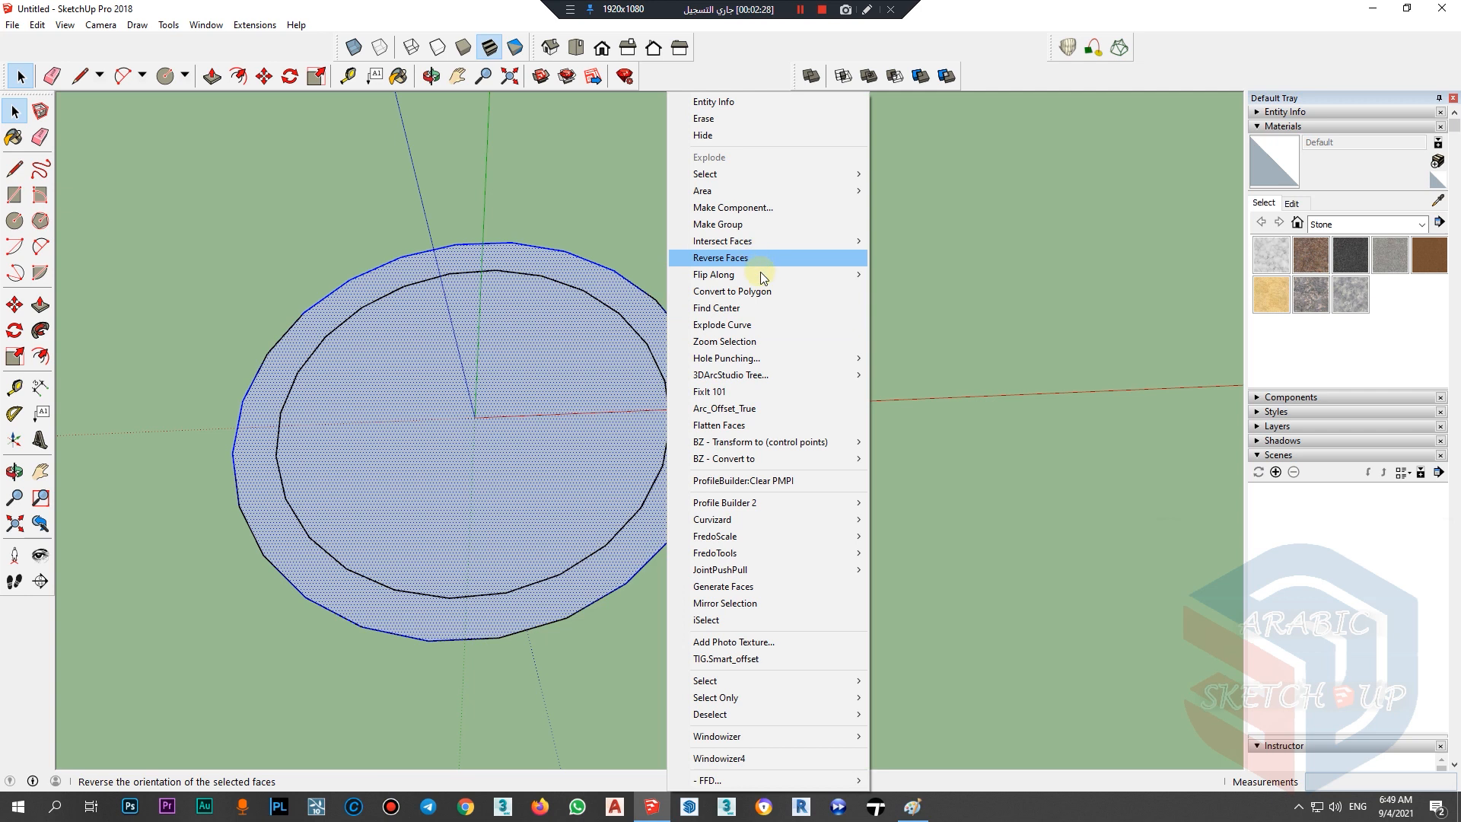
{"action": "left_click", "coordinate": [757, 225]}
Step: Move the new circle group and the smallest circle group away from the origin to check that they are separate
{"action": "key", "text": "m"}
{"action": "left_click", "coordinate": [589, 475]}
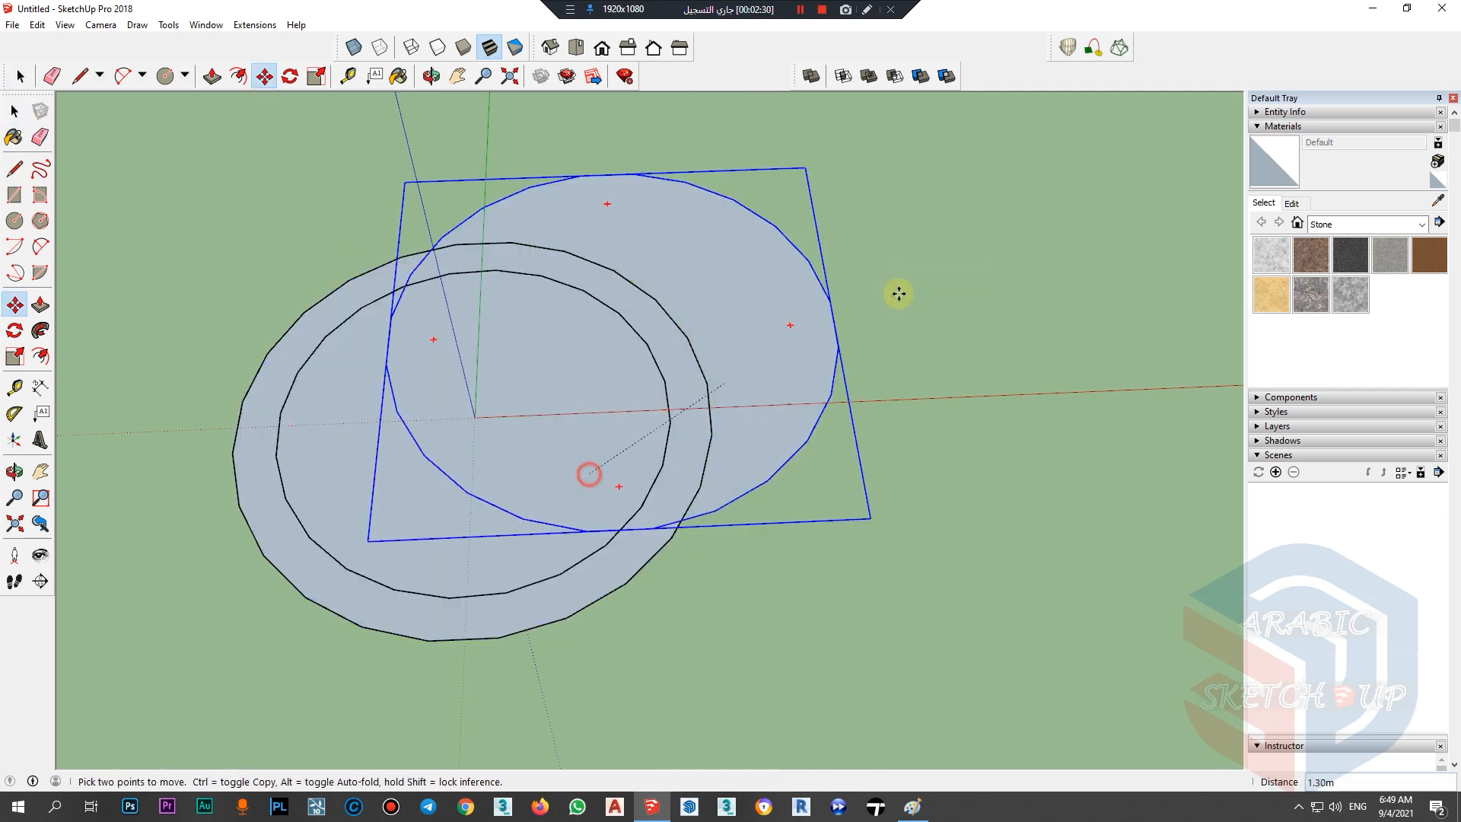
{"action": "left_click", "coordinate": [1002, 265]}
{"action": "left_click", "coordinate": [450, 458]}
{"action": "left_click", "coordinate": [674, 548]}
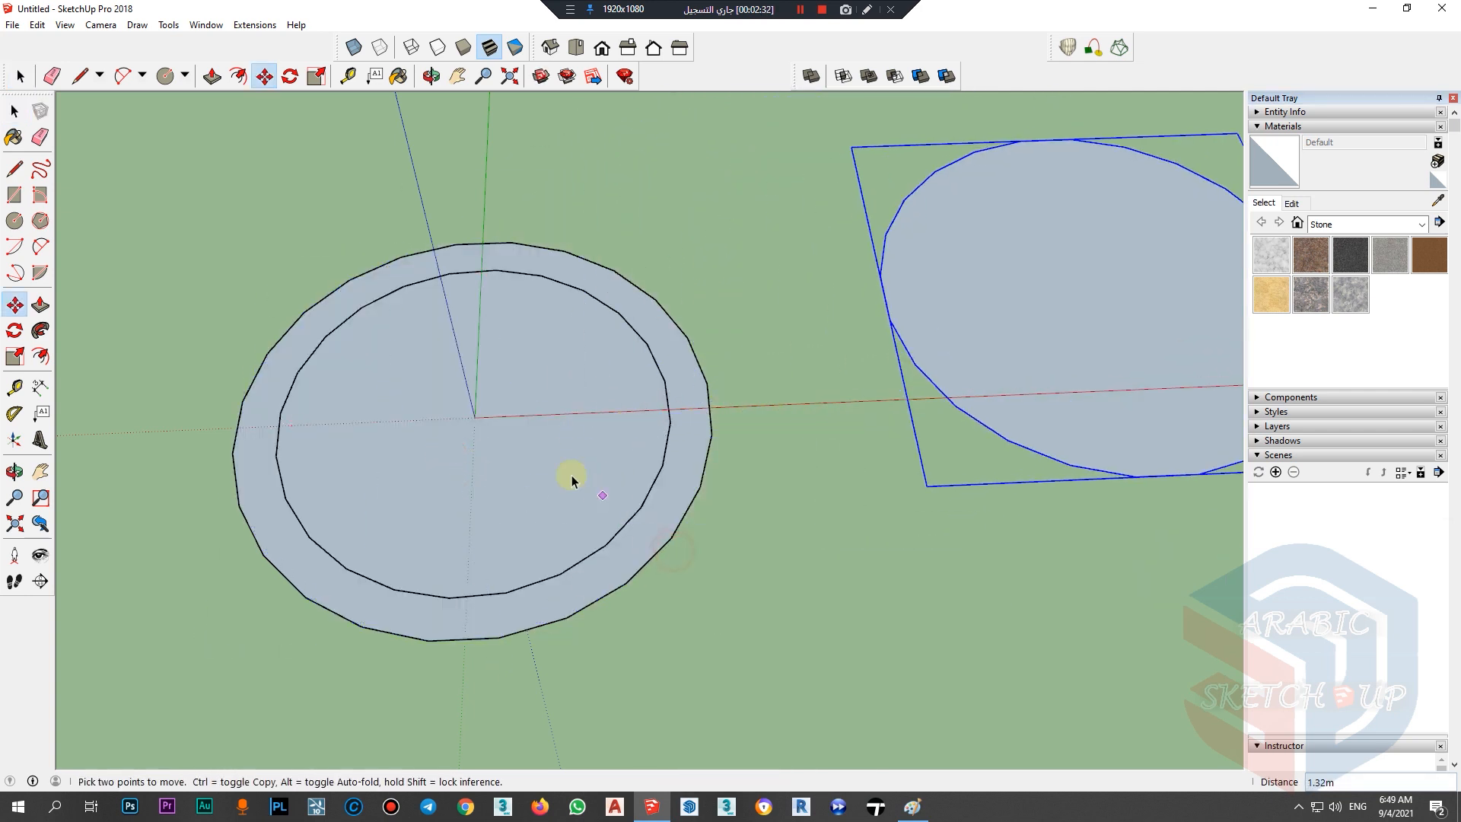
{"action": "key", "text": "space"}
{"action": "left_click", "coordinate": [556, 469]}
{"action": "key", "text": "m"}
{"action": "left_click", "coordinate": [559, 493]}
{"action": "left_click", "coordinate": [692, 685]}
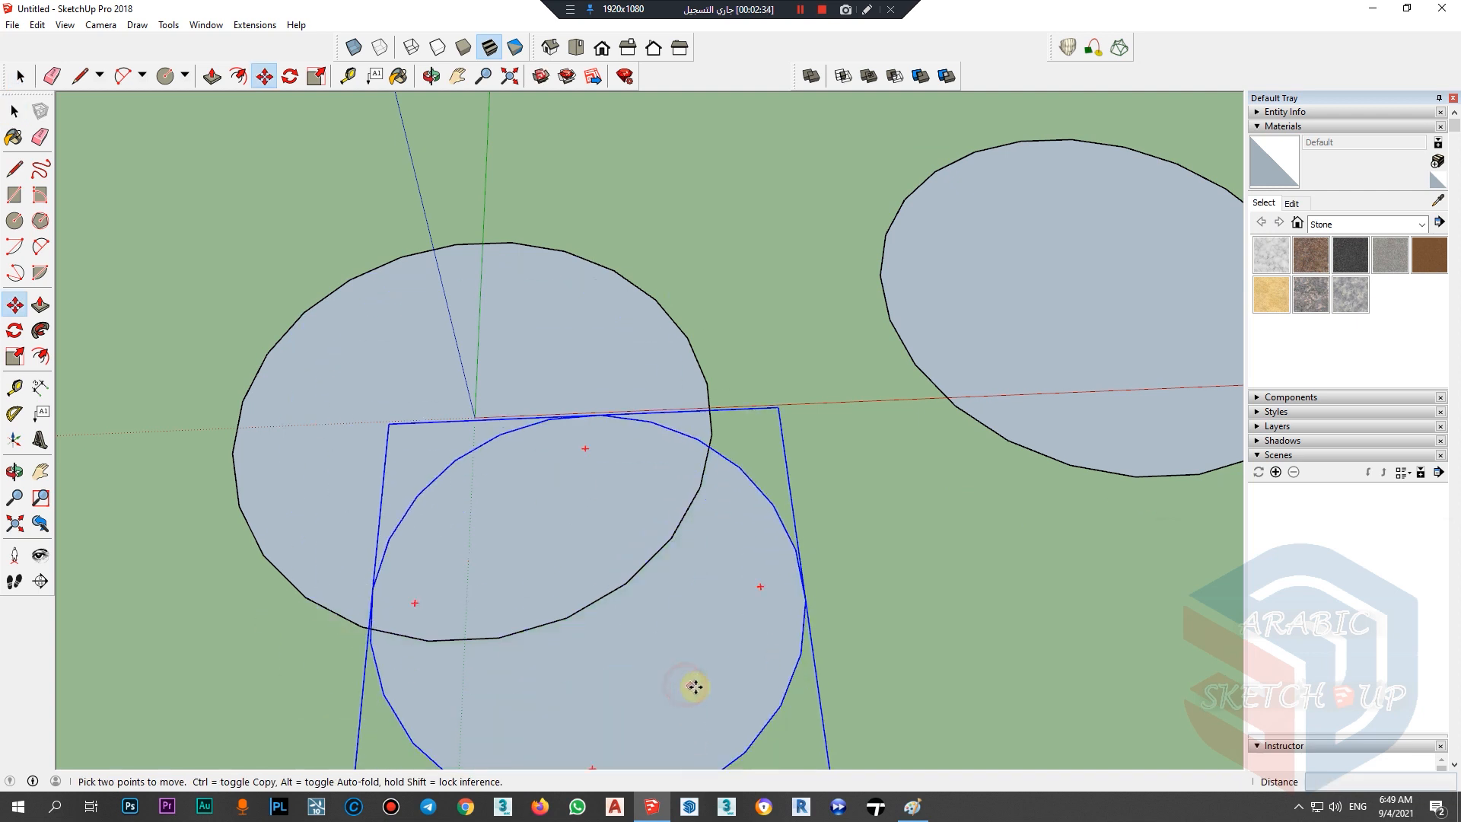
Step: Undo the test moves of the circle groups and select the outer circle
{"action": "key", "text": "ctrl+z"}
{"action": "key", "text": "ctrl+z"}
{"action": "key", "text": "ctrl+z"}
{"action": "key", "text": "space"}
{"action": "left_click", "coordinate": [646, 552]}
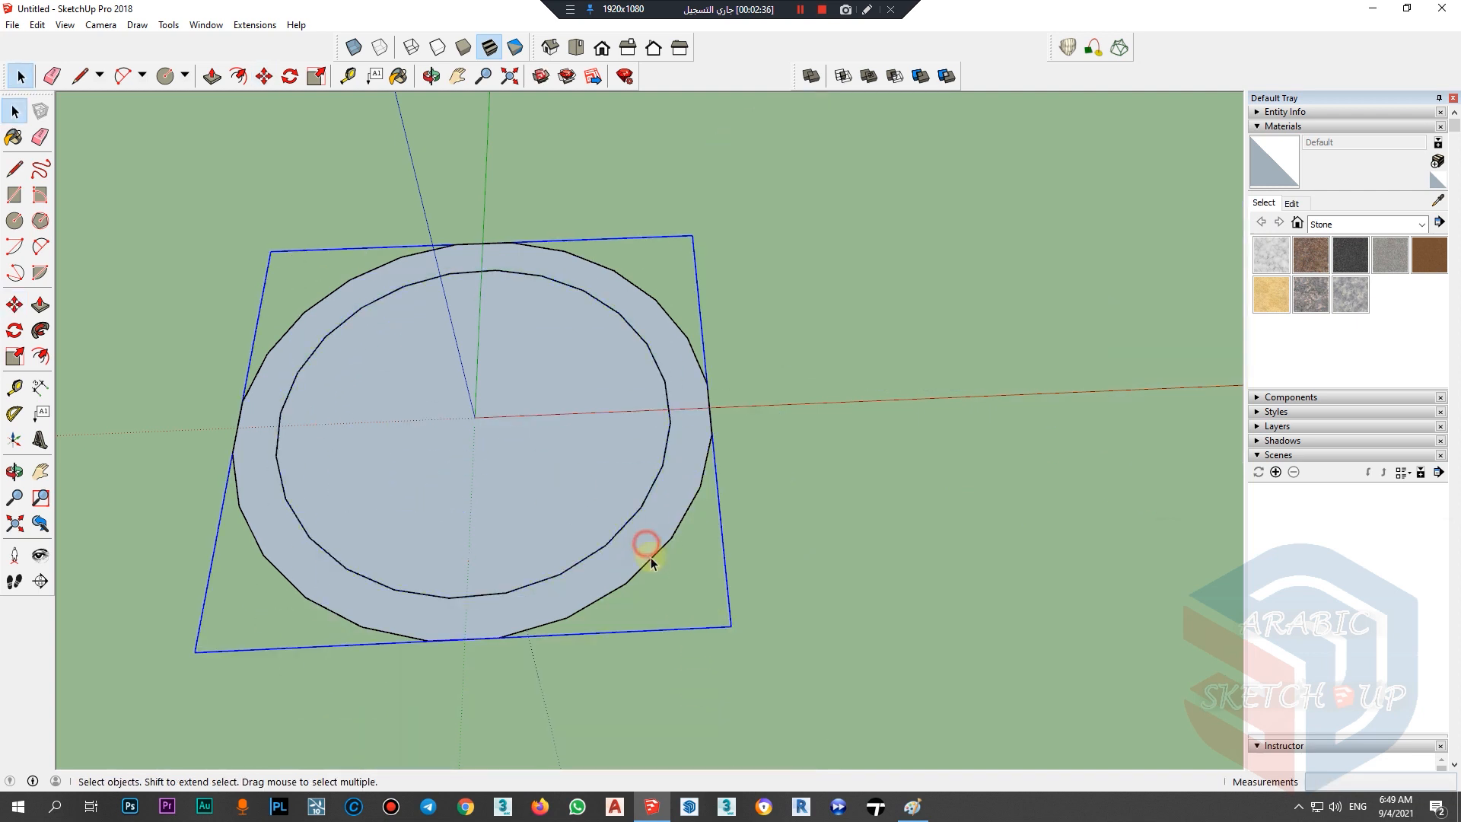
Step: Consult the tower sketch in Paint and draw a slightly larger concentric circle from the origin around the existing ones
{"action": "scroll", "coordinate": [733, 655], "scroll_direction": "down", "scroll_amount": 2}
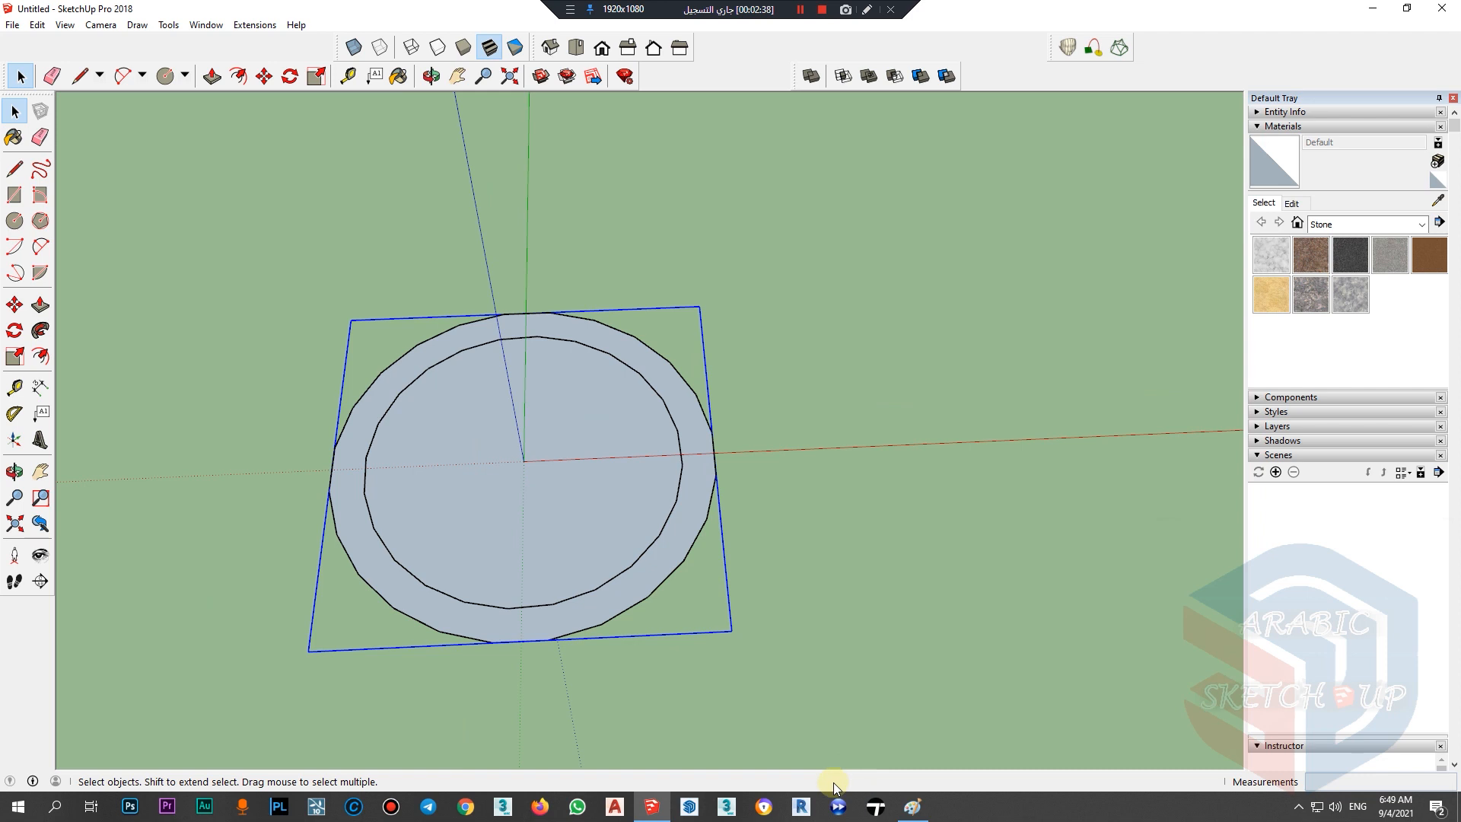
{"action": "left_click", "coordinate": [913, 807]}
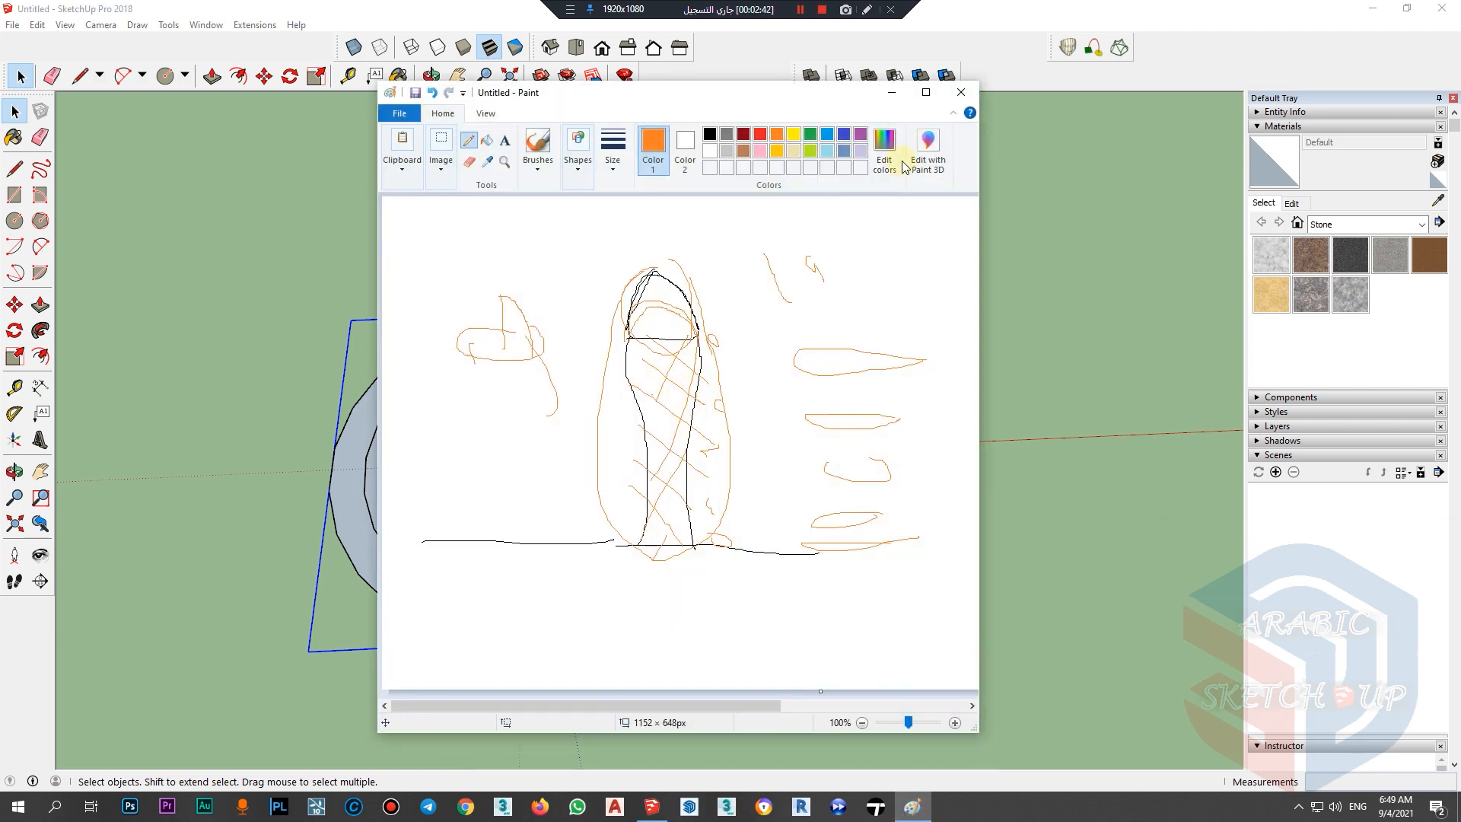
{"action": "left_click", "coordinate": [892, 92]}
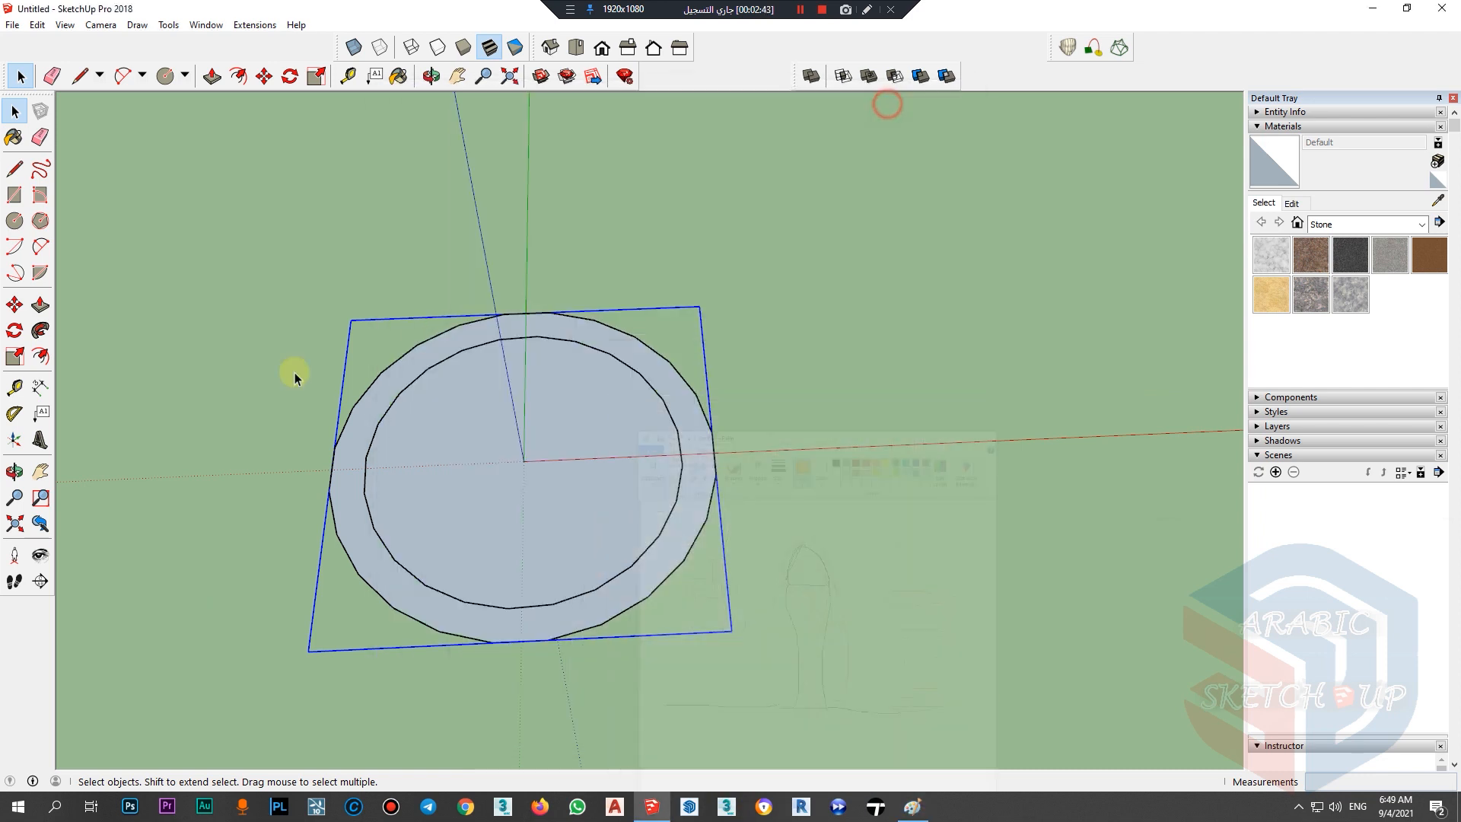
{"action": "left_click", "coordinate": [15, 220]}
{"action": "left_click", "coordinate": [524, 461]}
{"action": "left_click", "coordinate": [721, 538]}
Step: Make the new outermost circle and its face a separate group
{"action": "key", "text": "space"}
{"action": "left_click", "coordinate": [712, 516]}
{"action": "right_click", "coordinate": [711, 513]}
{"action": "mouse_move", "coordinate": [745, 518]}
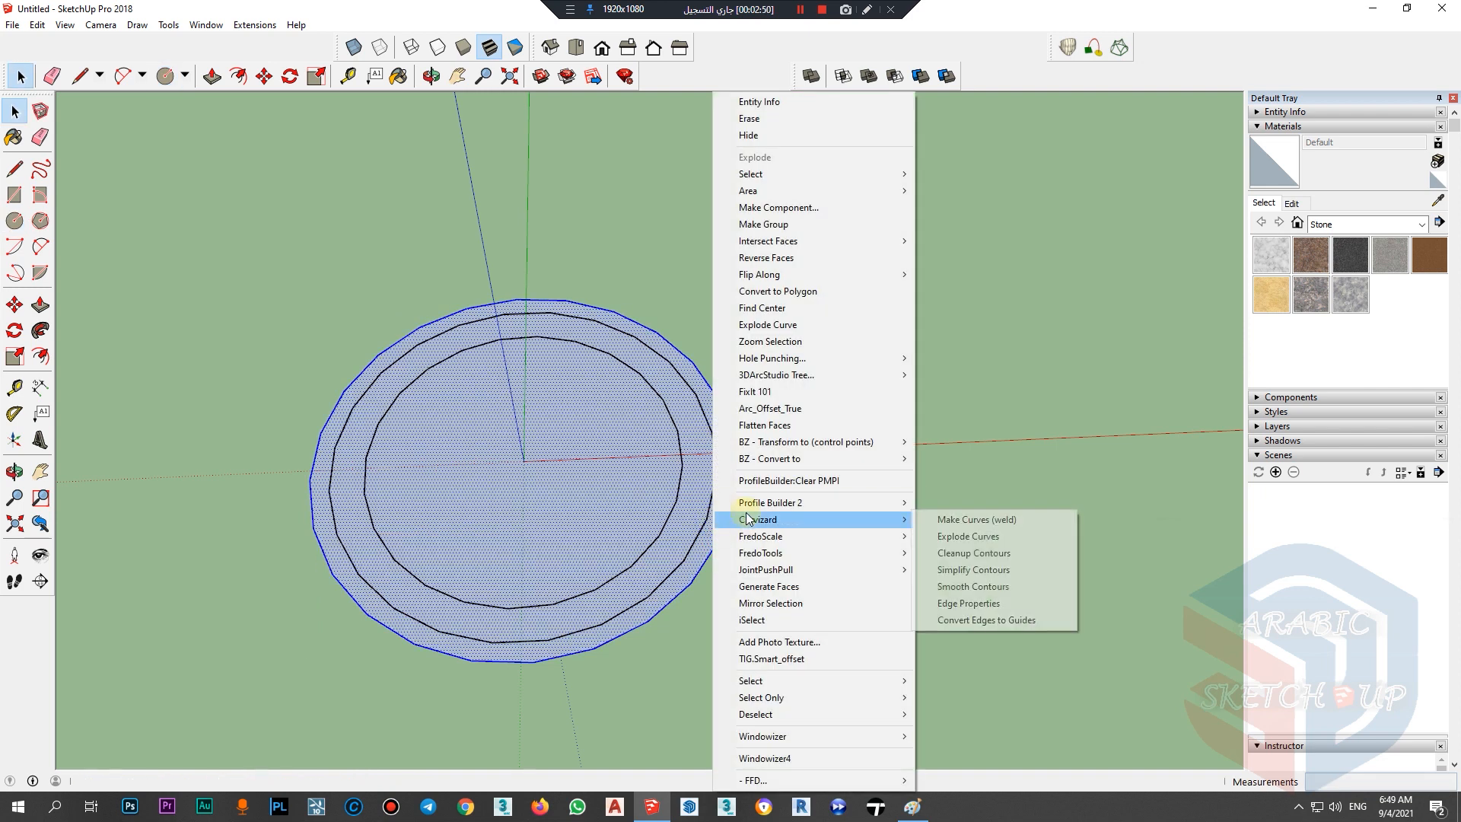
{"action": "left_click", "coordinate": [763, 223]}
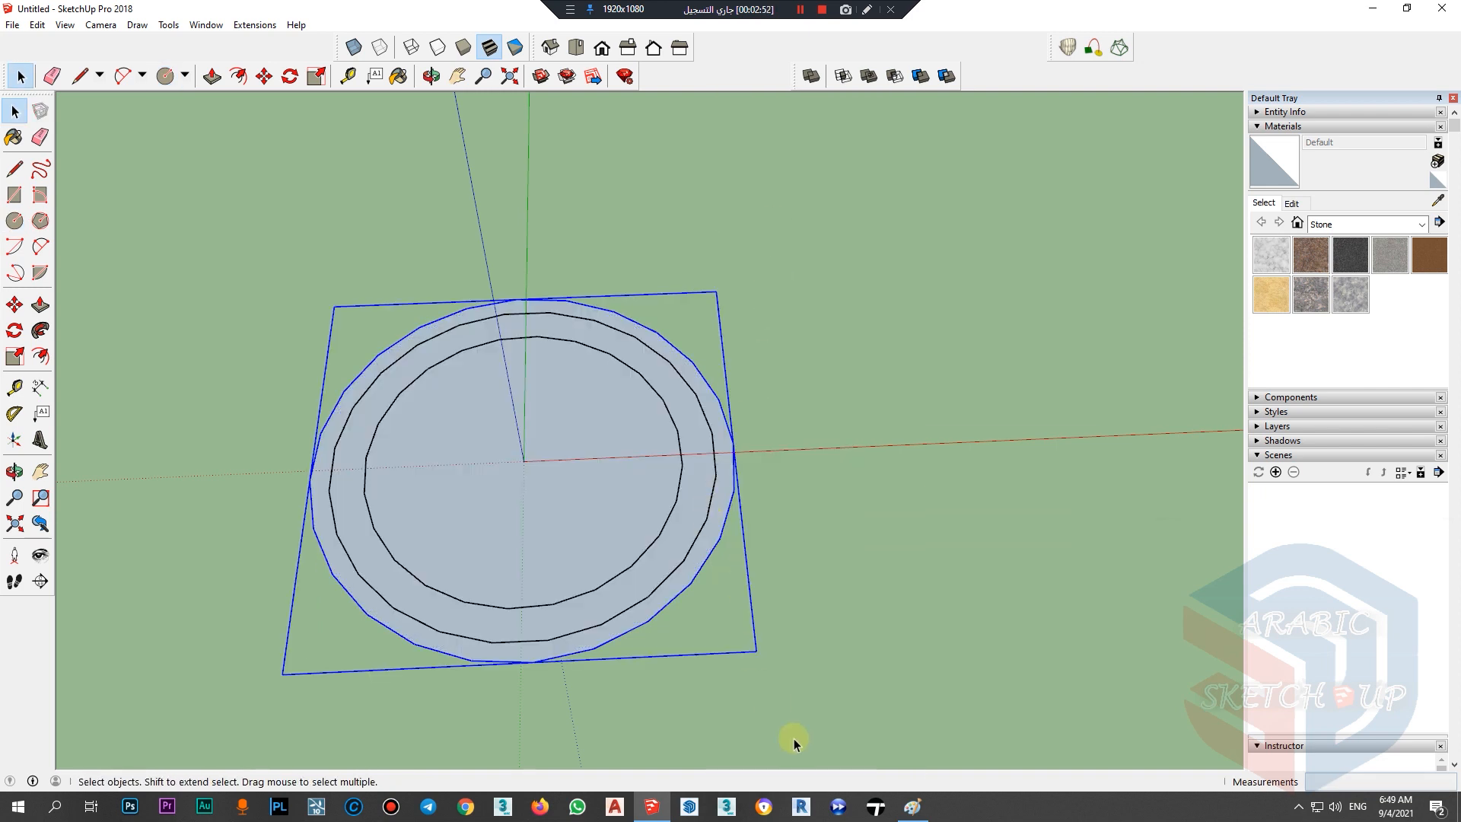
Step: Check the sketch in Paint and draw a circle of about 1.36 m radius from the origin, just inside the outermost circle
{"action": "left_click", "coordinate": [912, 807]}
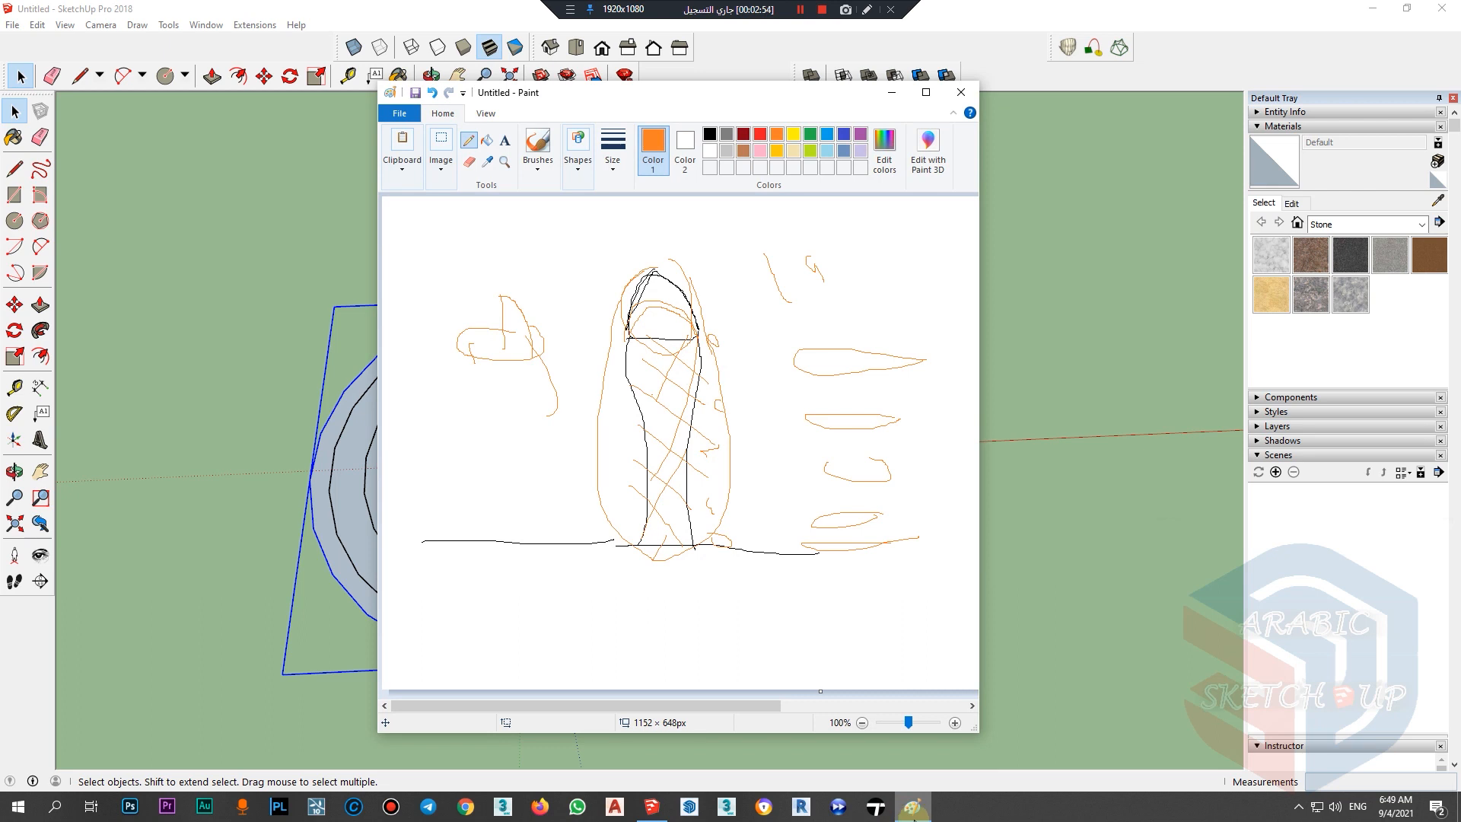
{"action": "left_click", "coordinate": [913, 808]}
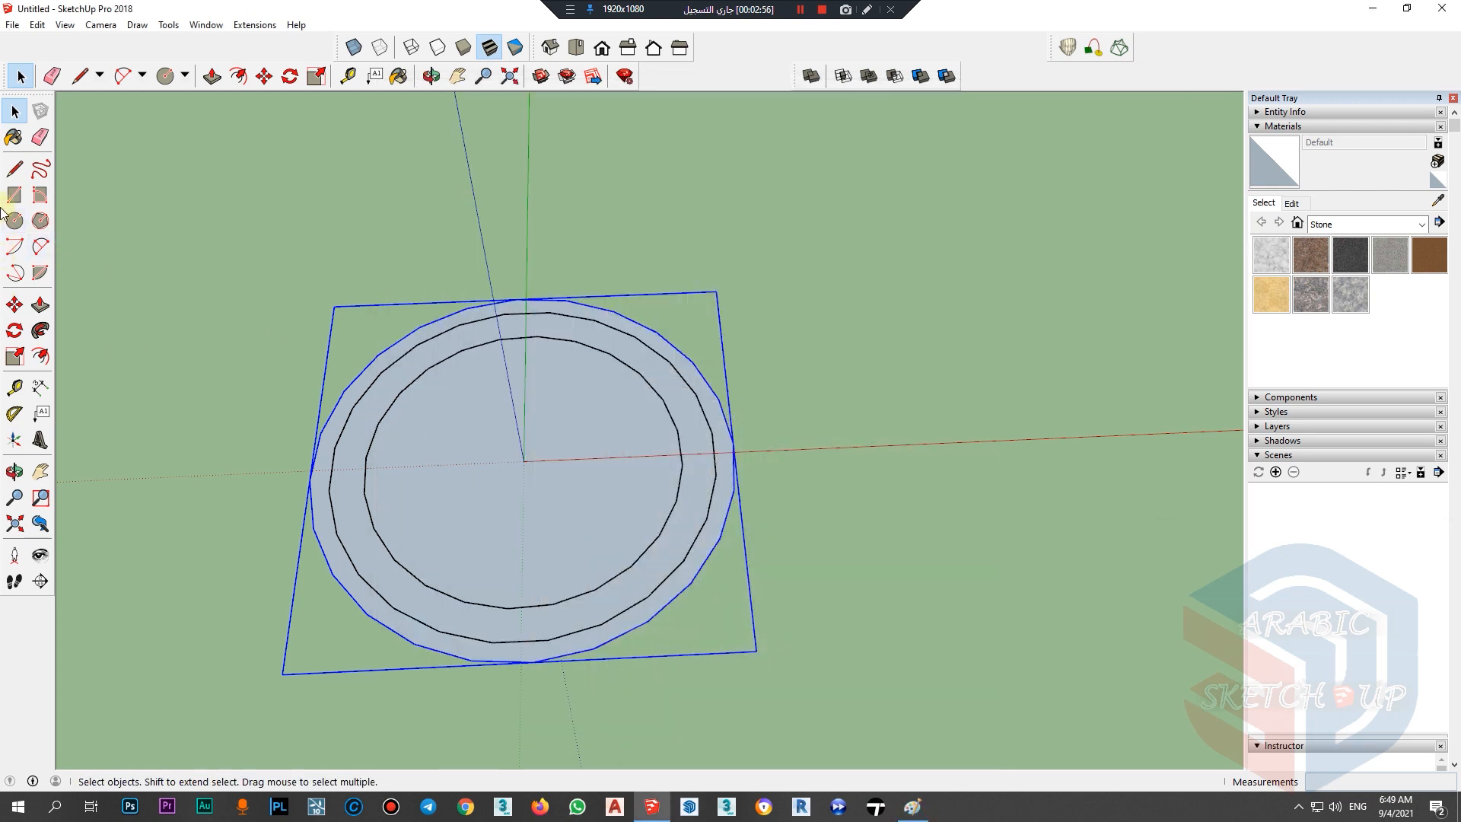
{"action": "left_click", "coordinate": [15, 220]}
{"action": "left_click", "coordinate": [912, 806]}
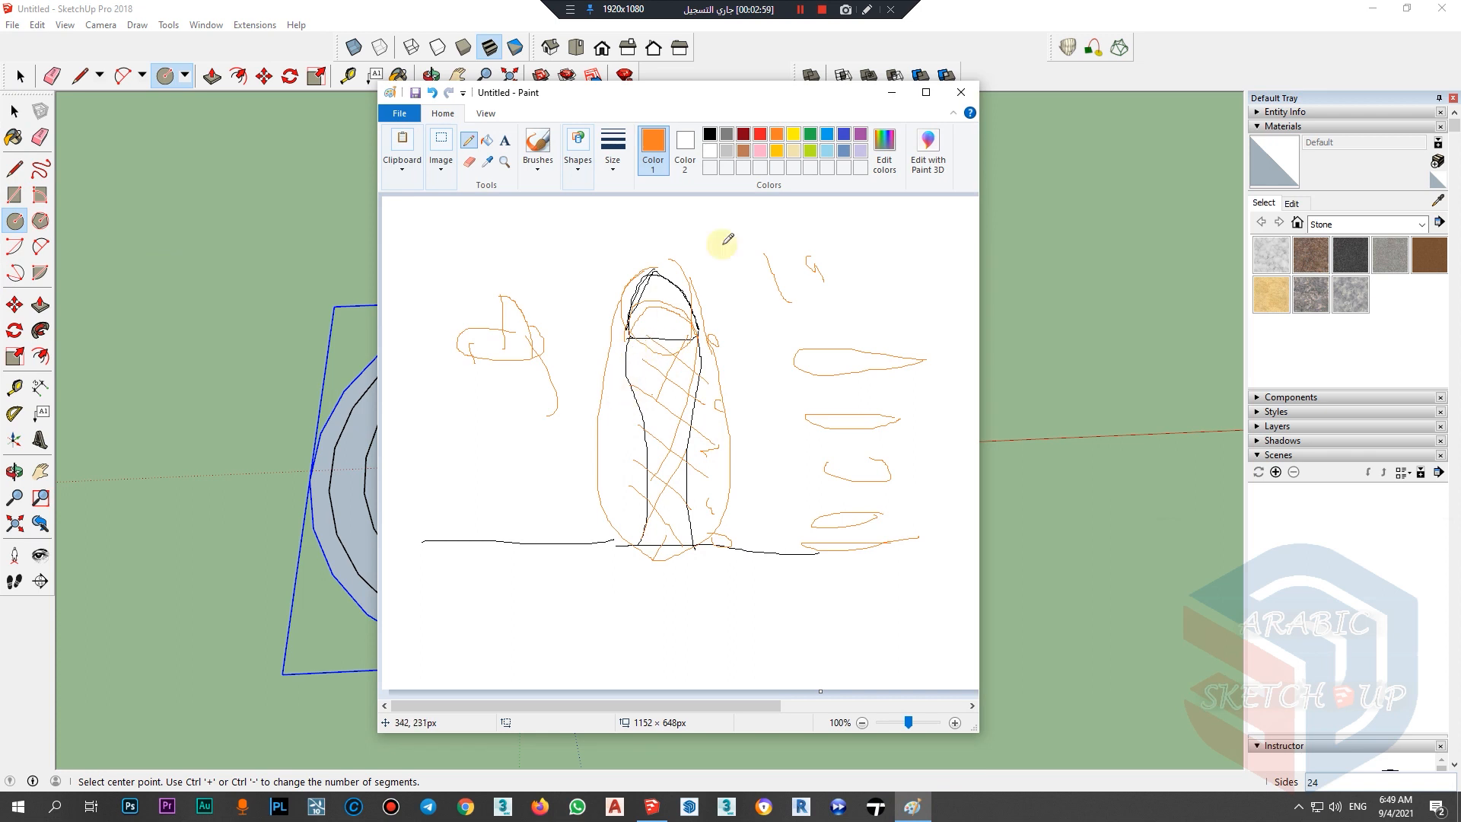
{"action": "left_click", "coordinate": [891, 92]}
{"action": "left_click", "coordinate": [523, 460]}
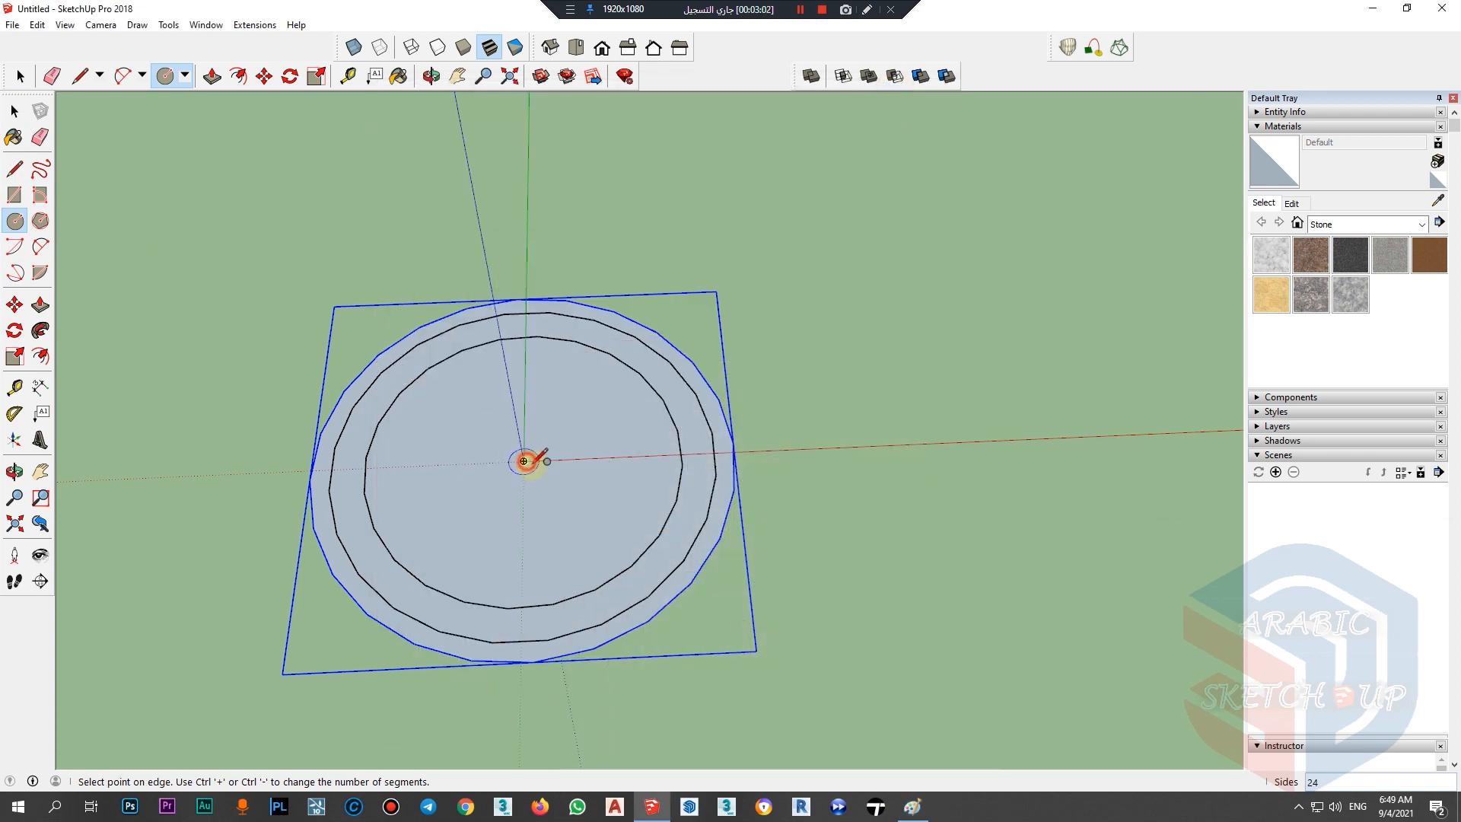
{"action": "left_click", "coordinate": [715, 504]}
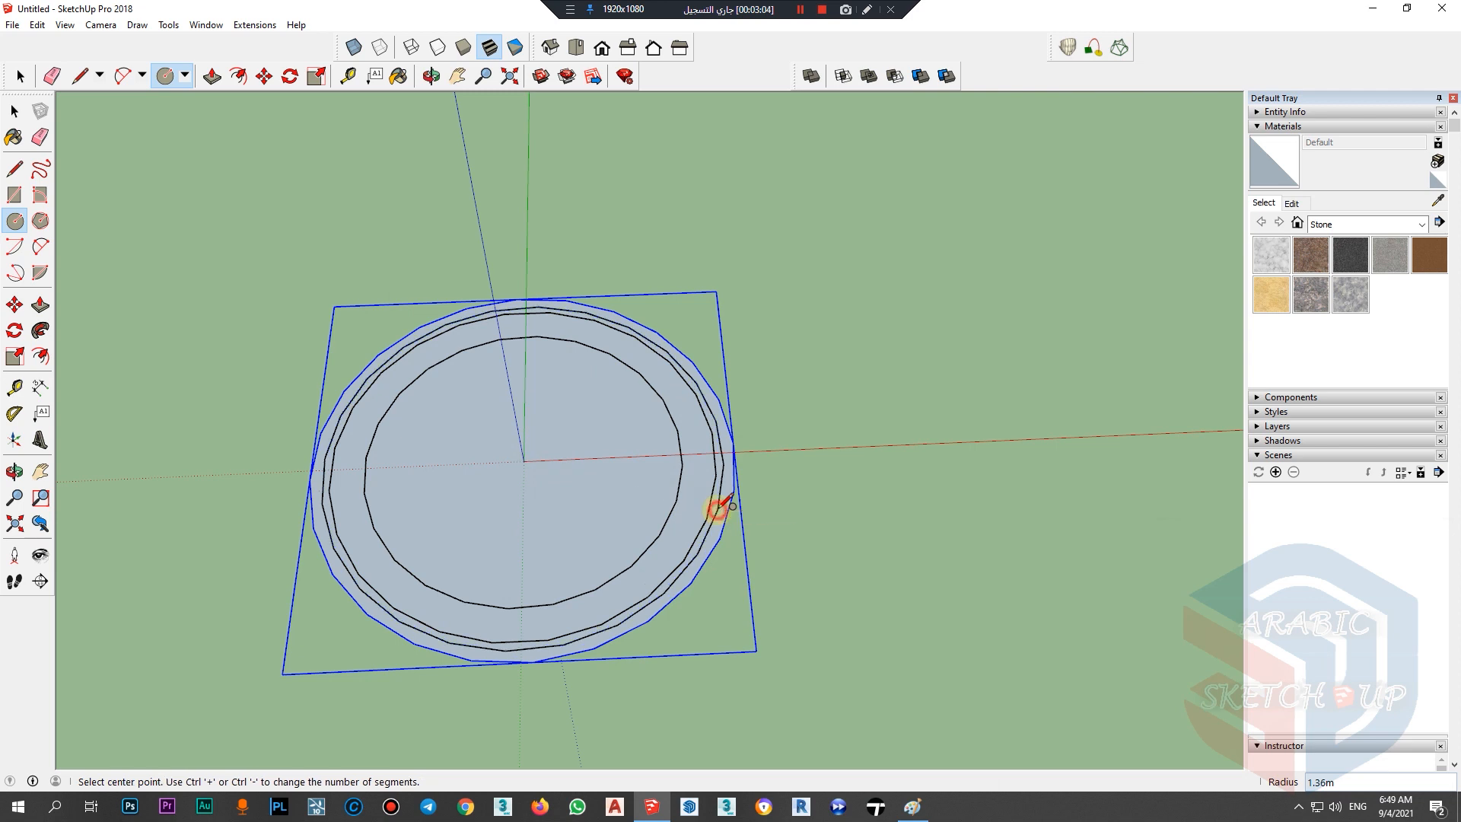
Step: Make the 1.36 m circle and its face a separate group
{"action": "key", "text": "space"}
{"action": "double_click", "coordinate": [717, 518]}
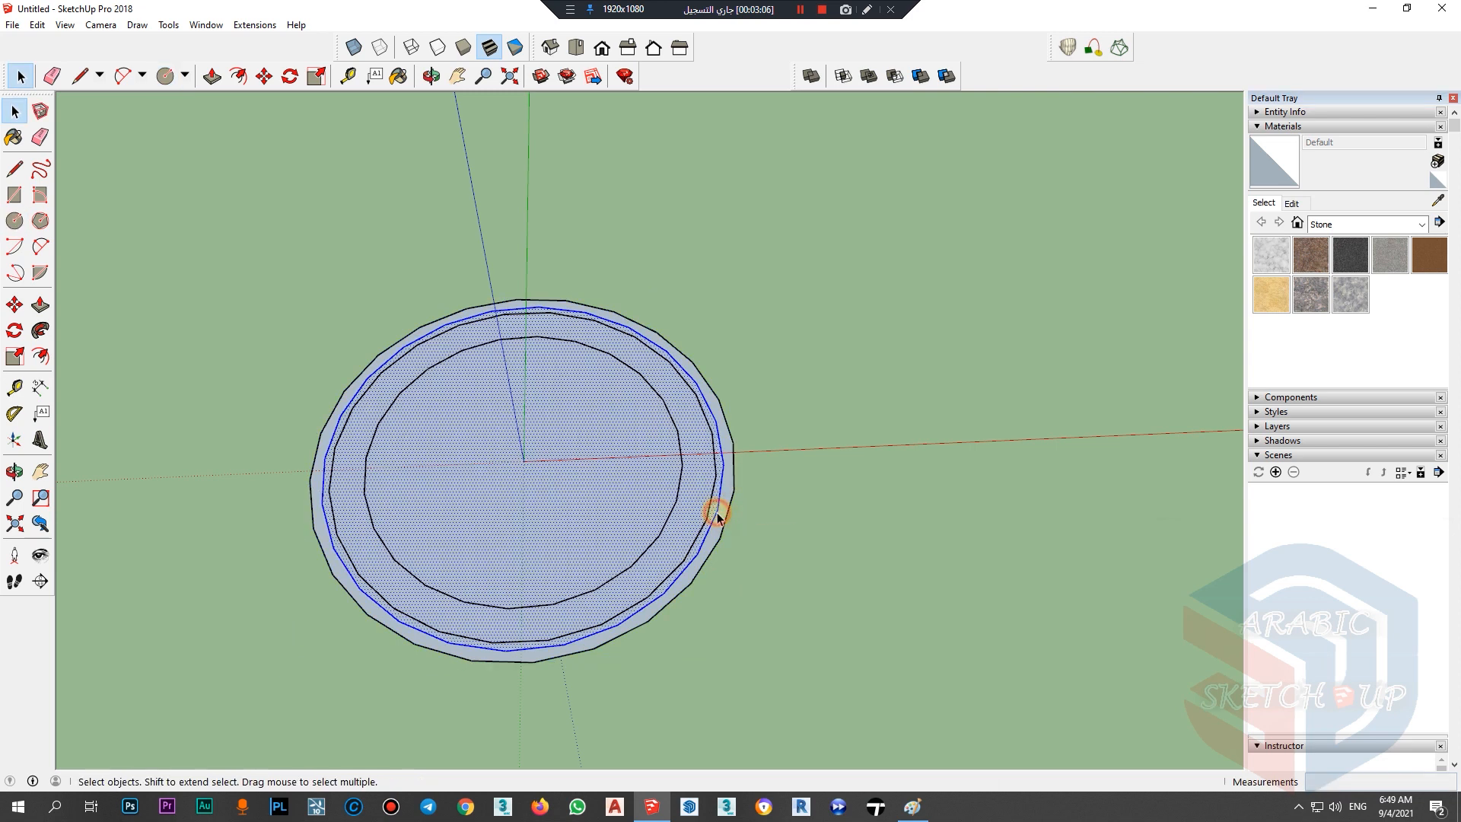
{"action": "right_click", "coordinate": [717, 516]}
{"action": "left_click", "coordinate": [783, 224]}
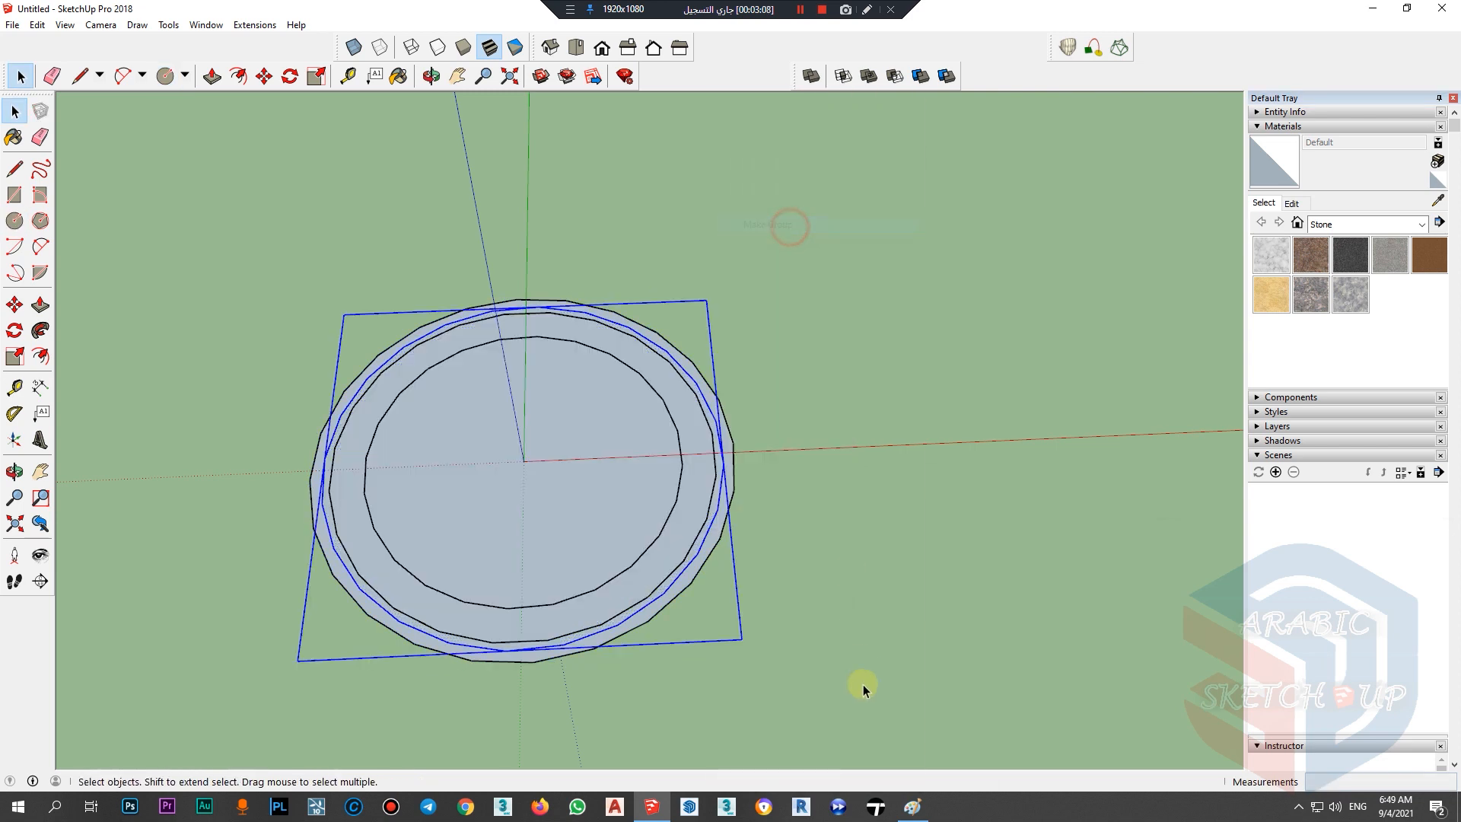
Step: Review the tower sketch in Paint and move the smallest circle straight up along the blue axis, high above the others
{"action": "left_click", "coordinate": [911, 806]}
{"action": "left_click", "coordinate": [910, 810]}
{"action": "left_click", "coordinate": [909, 810]}
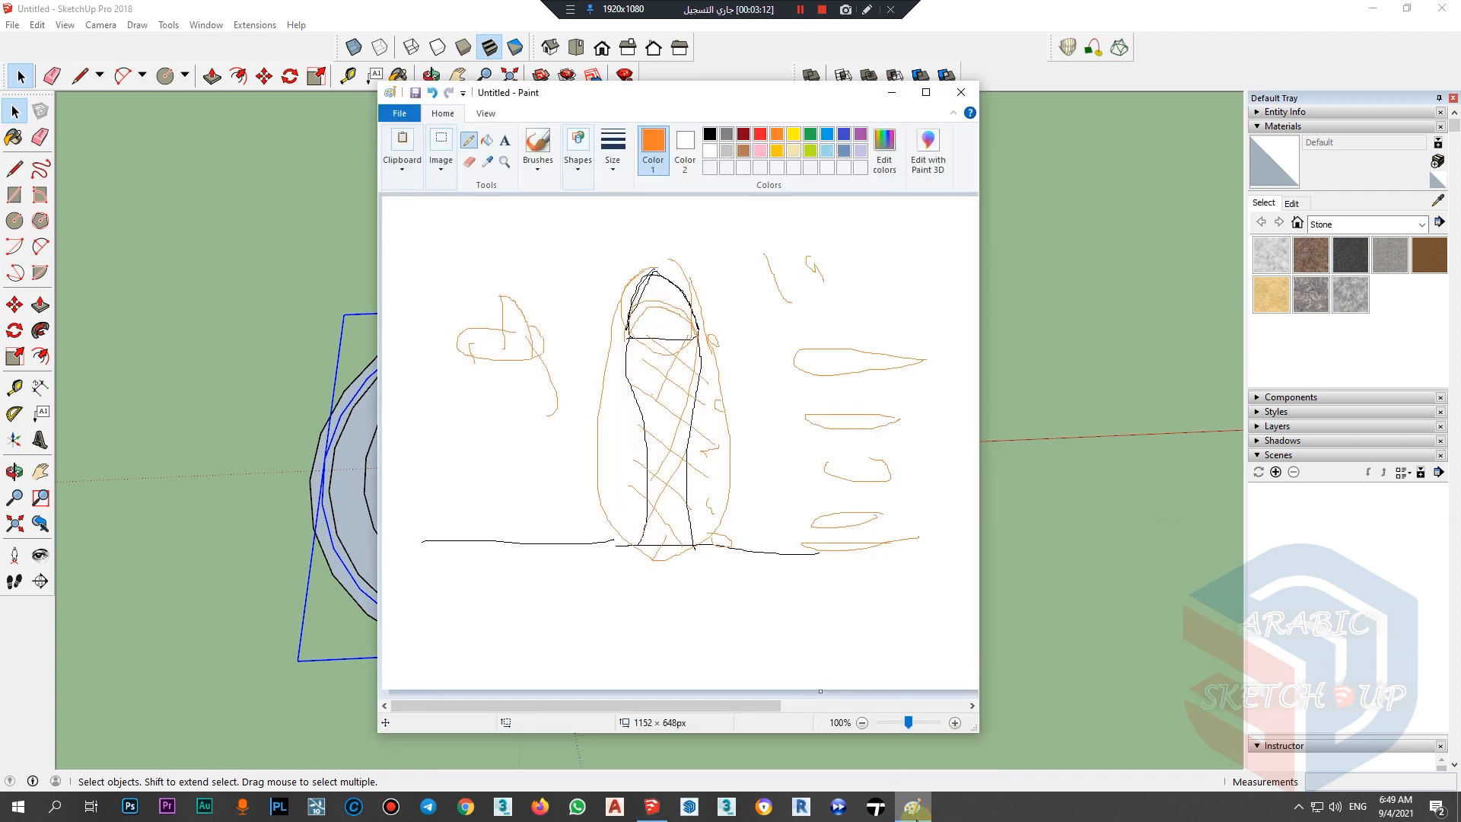
{"action": "left_click", "coordinate": [912, 808]}
{"action": "mouse_move", "coordinate": [537, 522]}
{"action": "middle_mouse_down"}
{"action": "mouse_move", "coordinate": [385, 532]}
{"action": "mouse_move", "coordinate": [509, 496]}
{"action": "mouse_move", "coordinate": [456, 391]}
{"action": "mouse_move", "coordinate": [756, 697]}
{"action": "middle_mouse_up"}
{"action": "left_click", "coordinate": [912, 808]}
{"action": "left_click", "coordinate": [912, 808]}
{"action": "scroll", "coordinate": [487, 487], "scroll_direction": "up", "scroll_amount": 4}
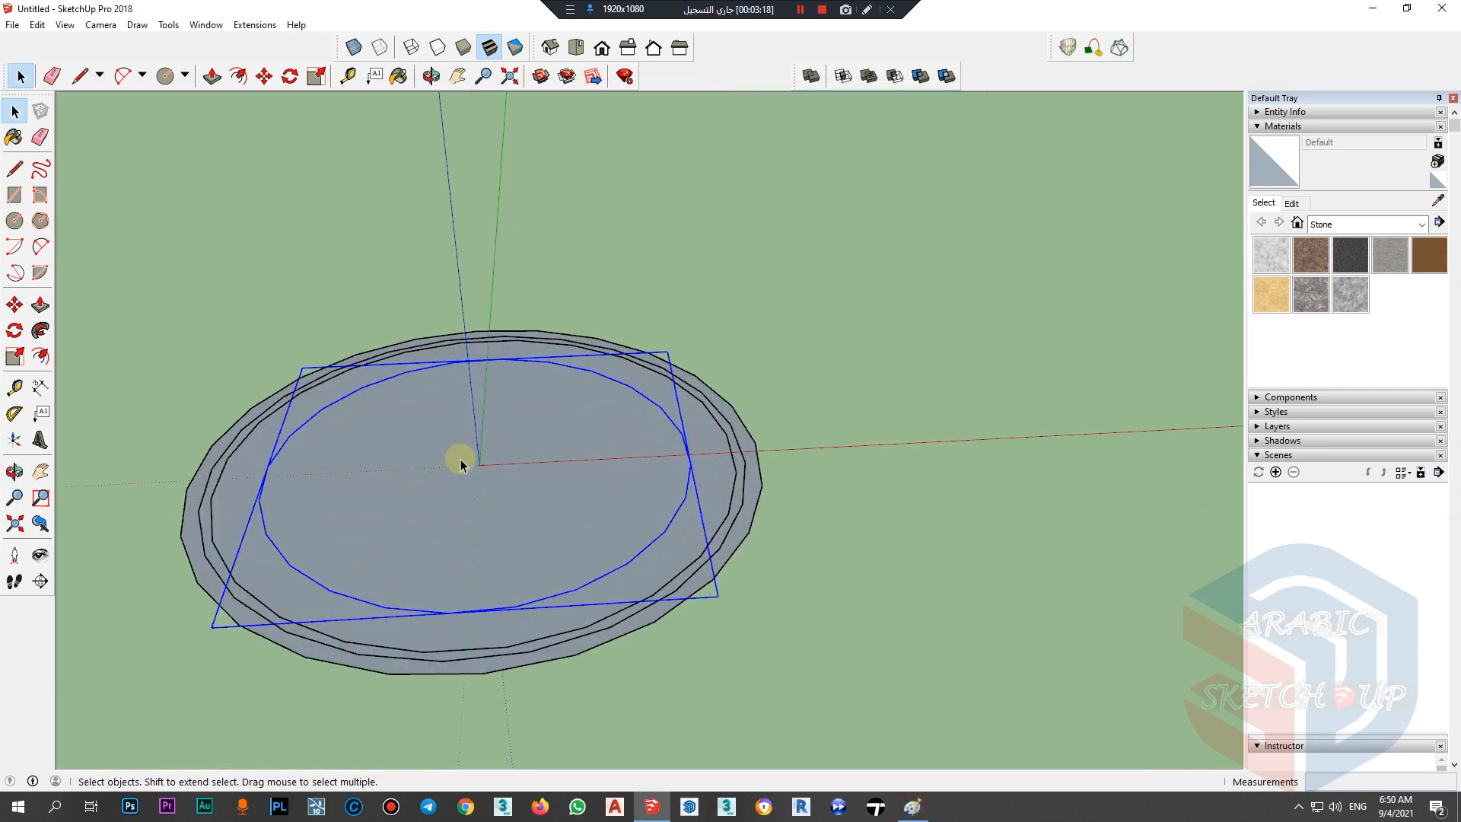
{"action": "key", "text": "m"}
{"action": "left_click", "coordinate": [467, 495]}
{"action": "left_click", "coordinate": [499, 261]}
Step: Move the innermost circle still on the ground straight up to a level below the smallest circle
{"action": "key", "text": "space"}
{"action": "left_click", "coordinate": [536, 462]}
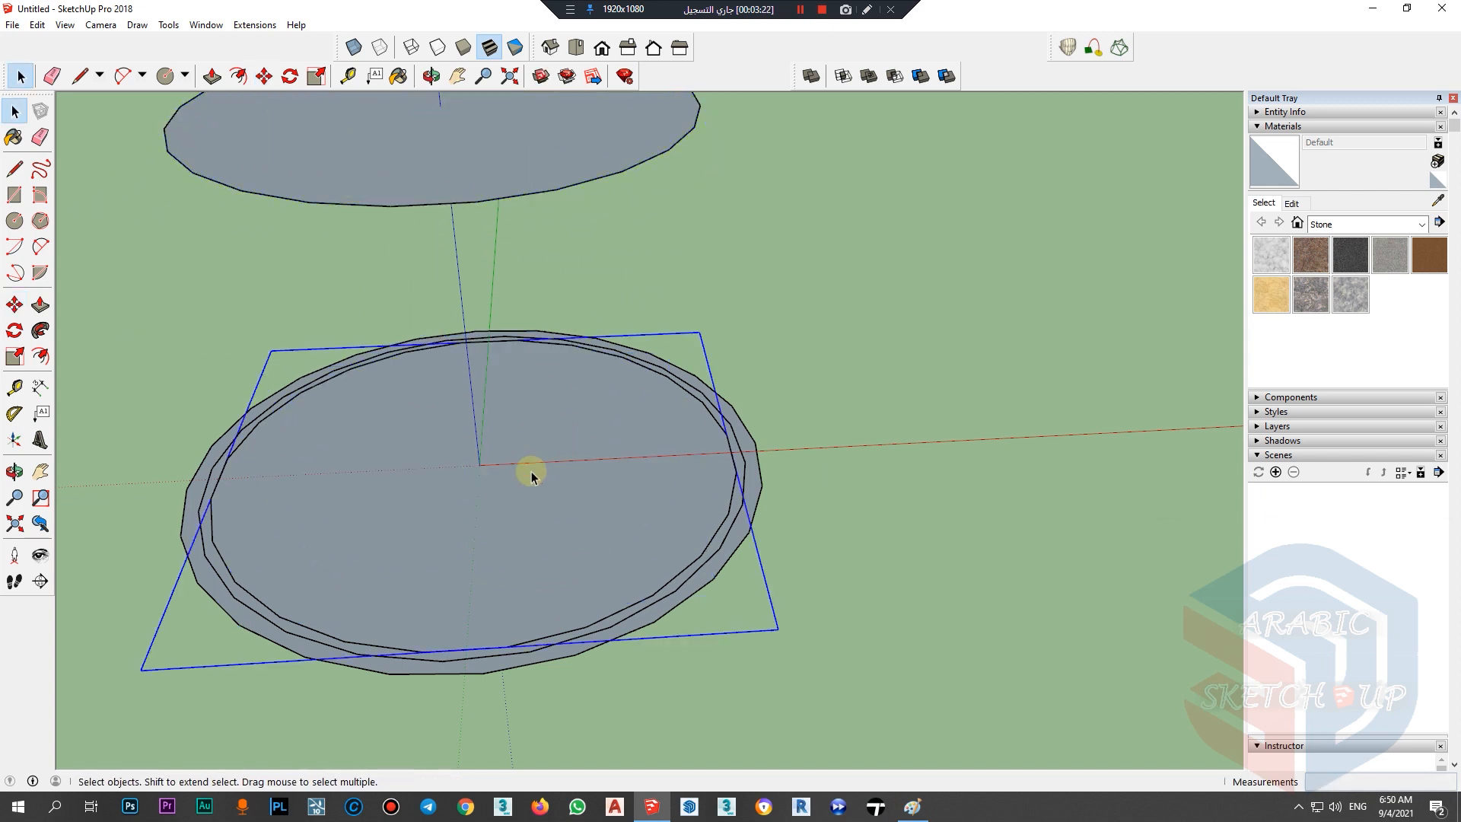
{"action": "key", "text": "m"}
{"action": "left_click", "coordinate": [531, 469]}
{"action": "left_click", "coordinate": [490, 311]}
Step: Raise the other 1.3 m circle along the blue axis to a level beneath the two raised circles
{"action": "key", "text": "space"}
{"action": "left_click", "coordinate": [549, 565]}
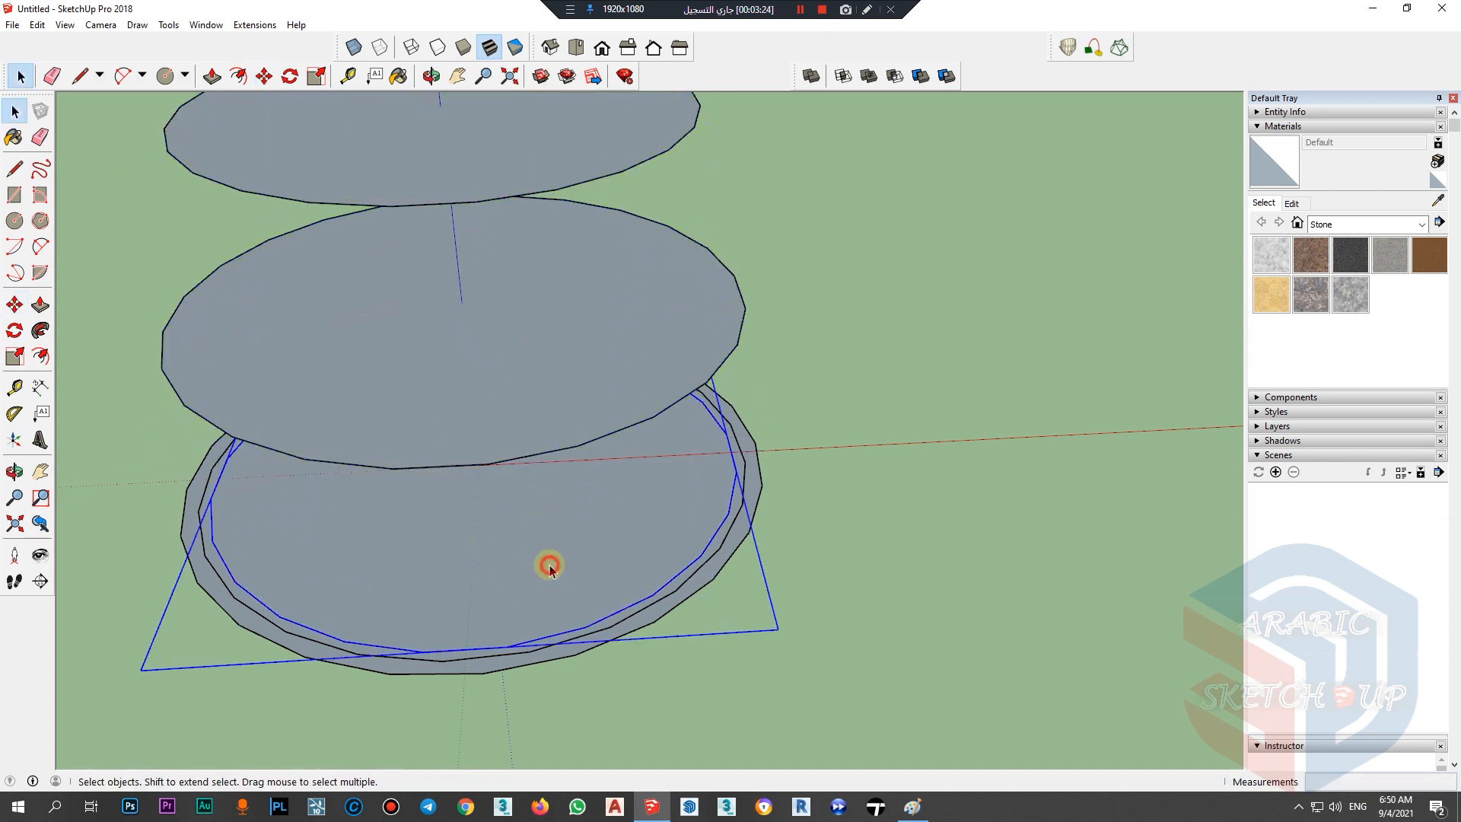
{"action": "key", "text": "m"}
{"action": "left_click", "coordinate": [549, 564]}
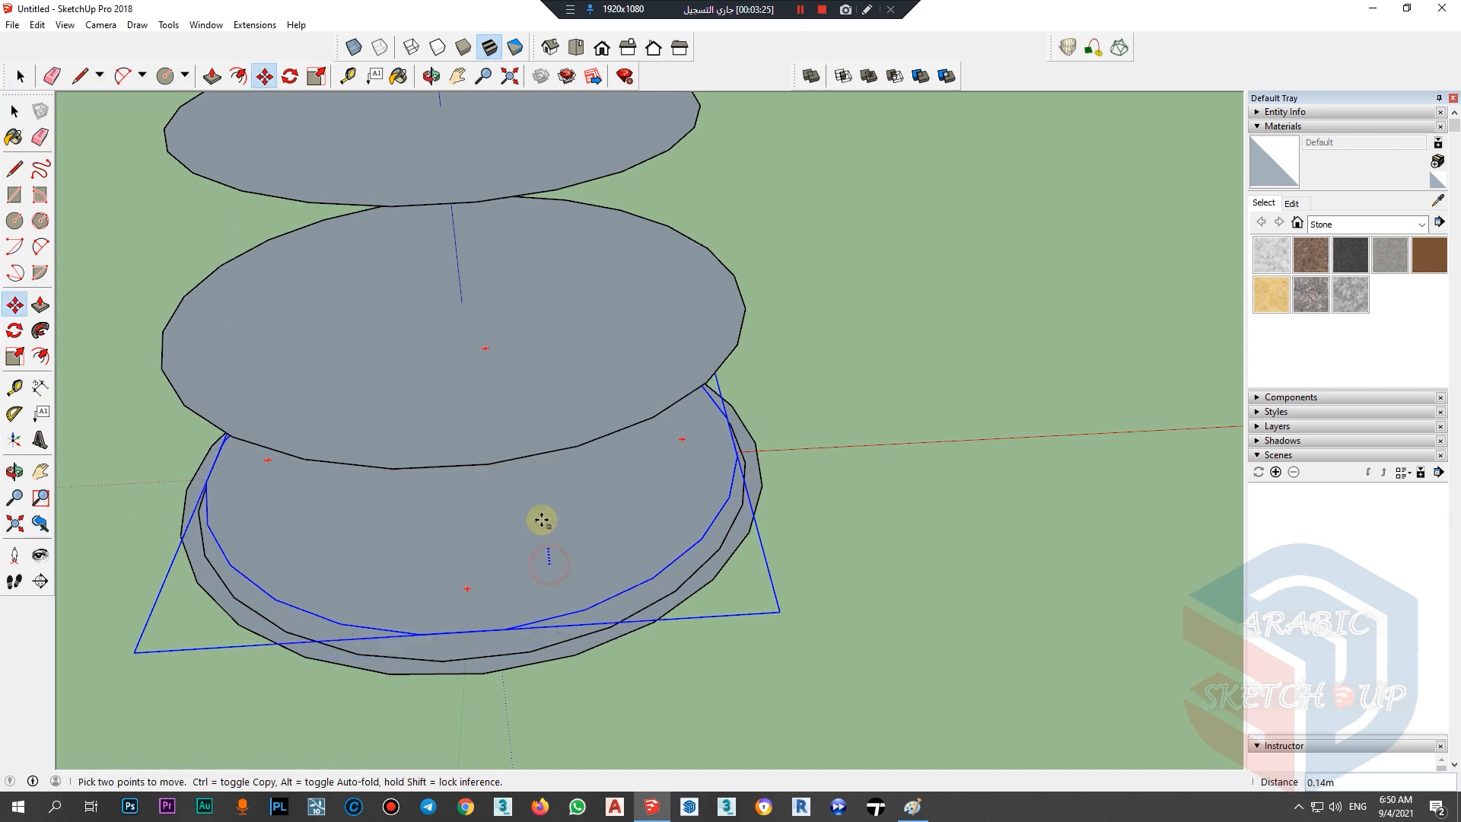
{"action": "left_click", "coordinate": [532, 468]}
Step: Raise the 1.36 m circle along the blue axis to just beneath the third raised circle
{"action": "key", "text": "space"}
{"action": "left_click", "coordinate": [578, 586]}
{"action": "key", "text": "m"}
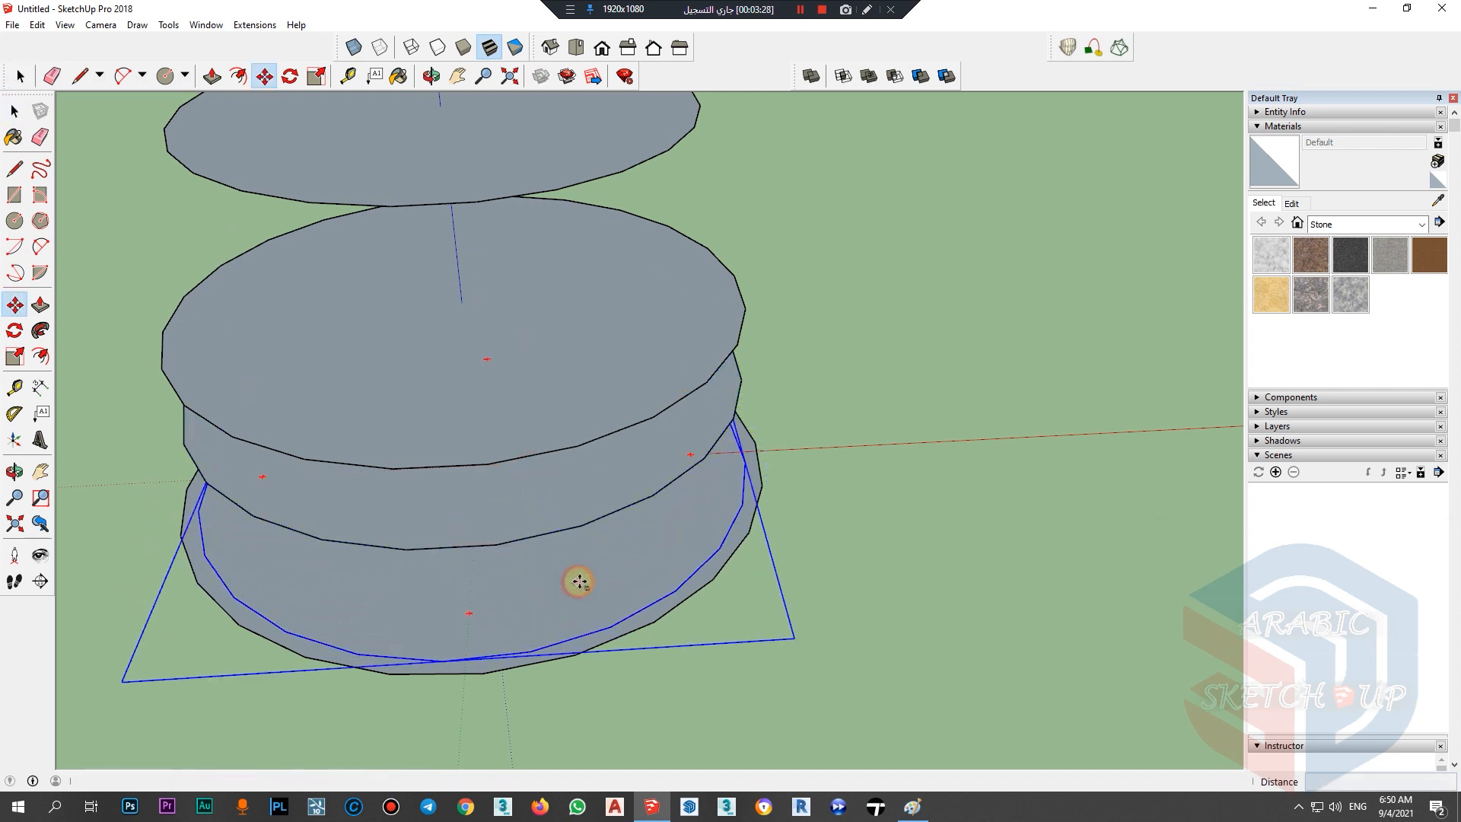
{"action": "left_click", "coordinate": [578, 582]}
{"action": "scroll", "coordinate": [813, 676], "scroll_direction": "down", "scroll_amount": 3}
{"action": "middle_click_drag", "start_coordinate": [760, 669], "coordinate": [725, 691]}
Step: Compare the stacked circles with the tower sketch in Paint
{"action": "left_click", "coordinate": [911, 814]}
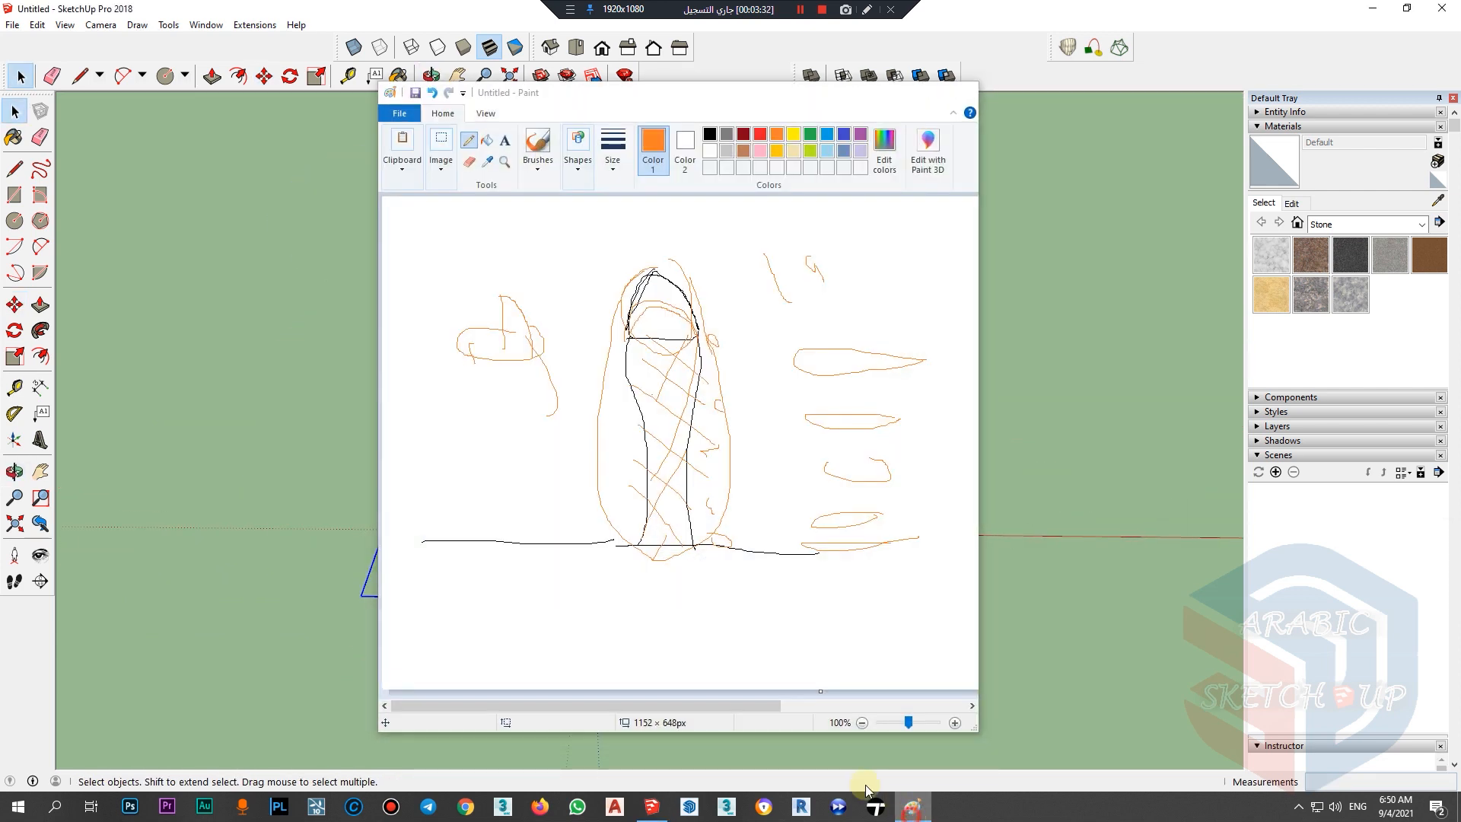
{"action": "left_click", "coordinate": [911, 812]}
{"action": "left_click", "coordinate": [614, 369]}
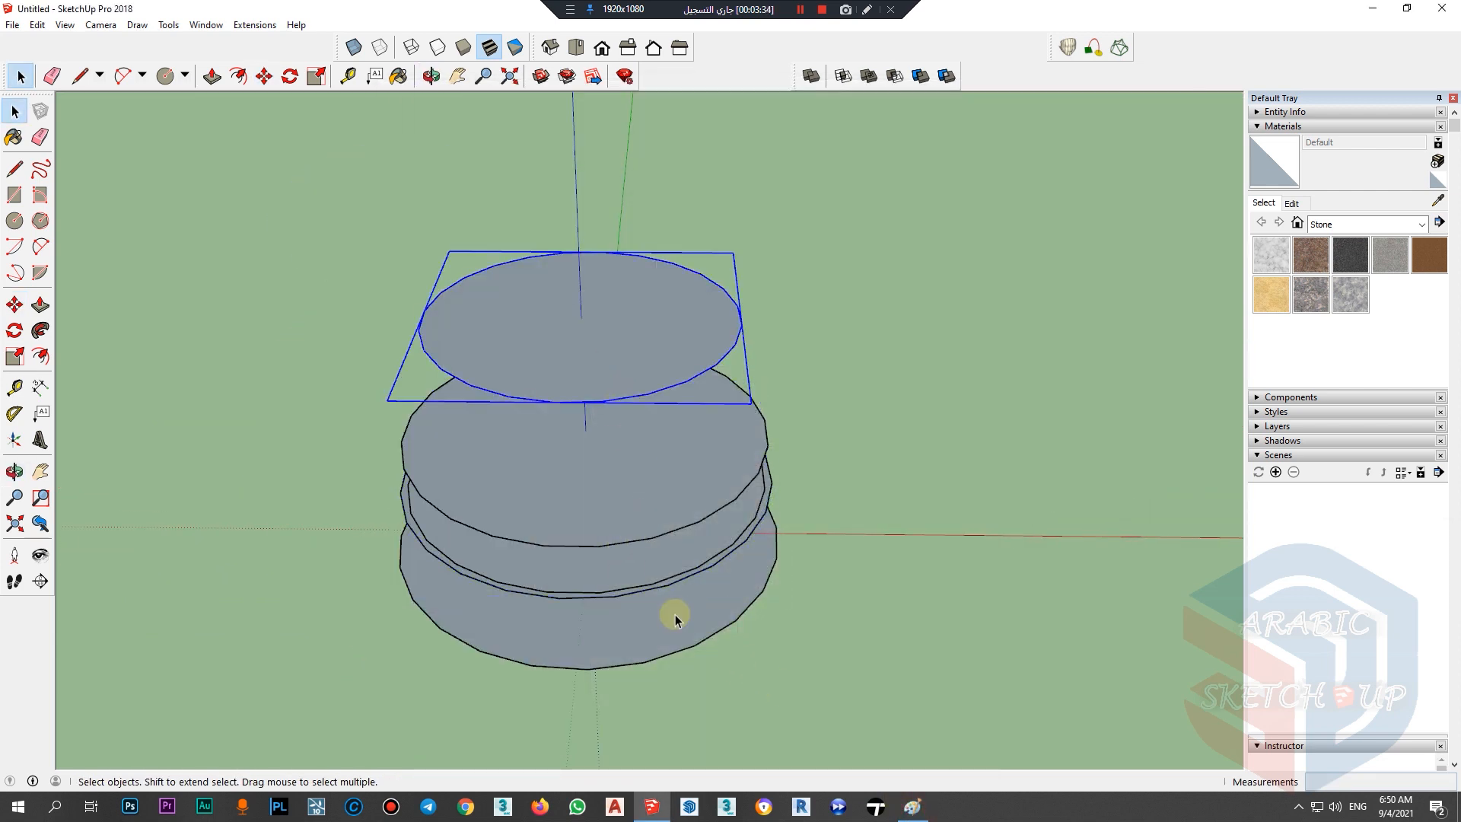
{"action": "left_click", "coordinate": [914, 808]}
{"action": "left_click", "coordinate": [913, 808]}
Step: Move the largest circle from the ground straight up along the blue axis to the top of the stack, above the smallest circle
{"action": "mouse_move", "coordinate": [759, 694]}
{"action": "middle_mouse_down"}
{"action": "mouse_move", "coordinate": [783, 483]}
{"action": "mouse_move", "coordinate": [699, 666]}
{"action": "mouse_move", "coordinate": [760, 769]}
{"action": "mouse_move", "coordinate": [652, 512]}
{"action": "mouse_move", "coordinate": [618, 795]}
{"action": "mouse_move", "coordinate": [590, 646]}
{"action": "mouse_move", "coordinate": [567, 306]}
{"action": "mouse_move", "coordinate": [634, 603]}
{"action": "mouse_move", "coordinate": [649, 454]}
{"action": "mouse_move", "coordinate": [619, 587]}
{"action": "mouse_move", "coordinate": [639, 581]}
{"action": "middle_mouse_up"}
{"action": "left_click", "coordinate": [639, 582]}
{"action": "scroll", "coordinate": [639, 586], "scroll_direction": "up", "scroll_amount": 1}
{"action": "scroll", "coordinate": [637, 592], "scroll_direction": "down", "scroll_amount": 1}
{"action": "left_click", "coordinate": [663, 663]}
{"action": "key", "text": "m"}
{"action": "left_click", "coordinate": [657, 656]}
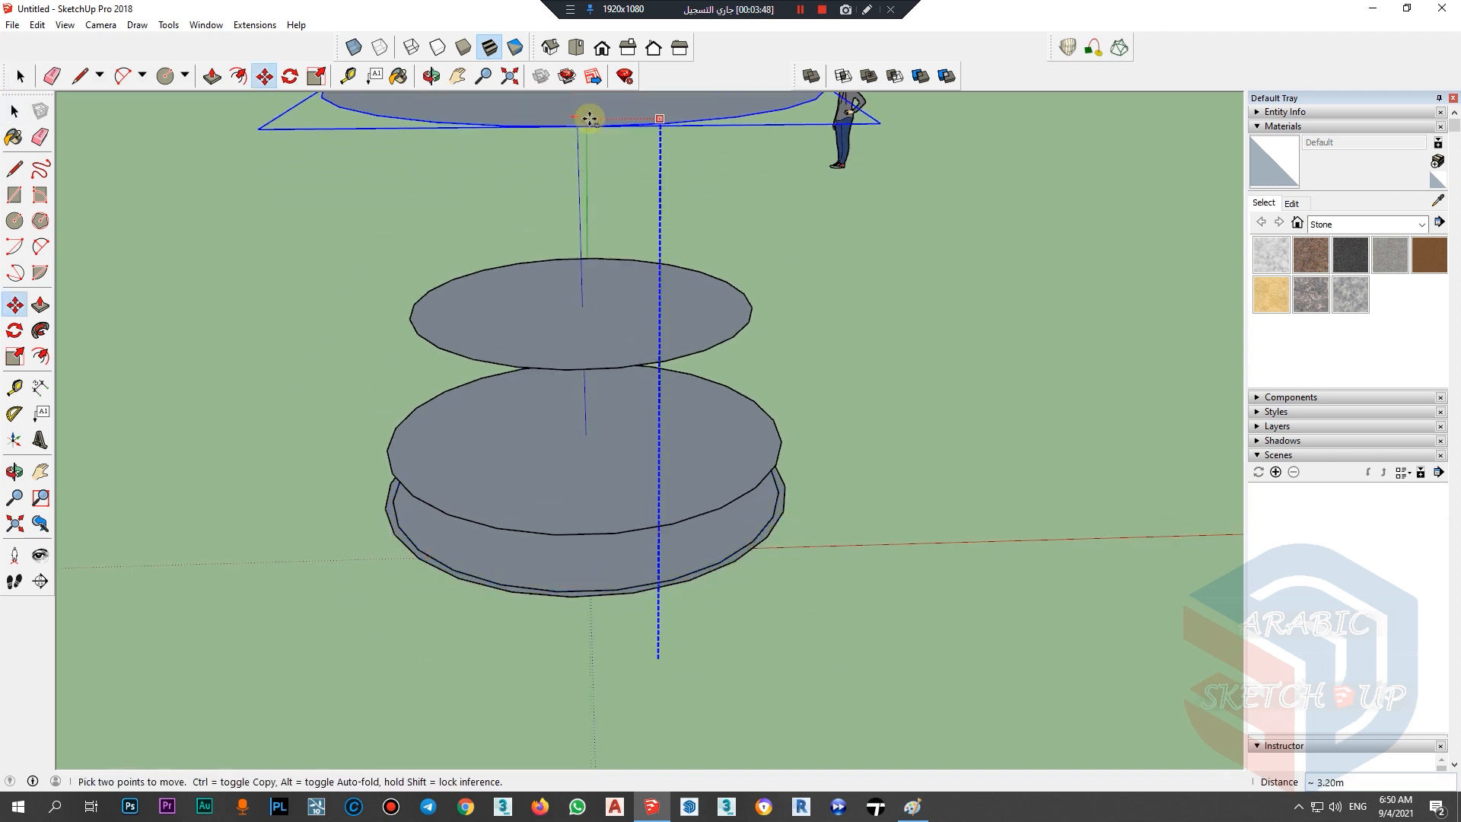
{"action": "left_click", "coordinate": [586, 245]}
Step: Move the 1.3 m circle just above the 1.36 m one straight down to the base of the stack
{"action": "key", "text": "space"}
{"action": "left_click", "coordinate": [624, 577]}
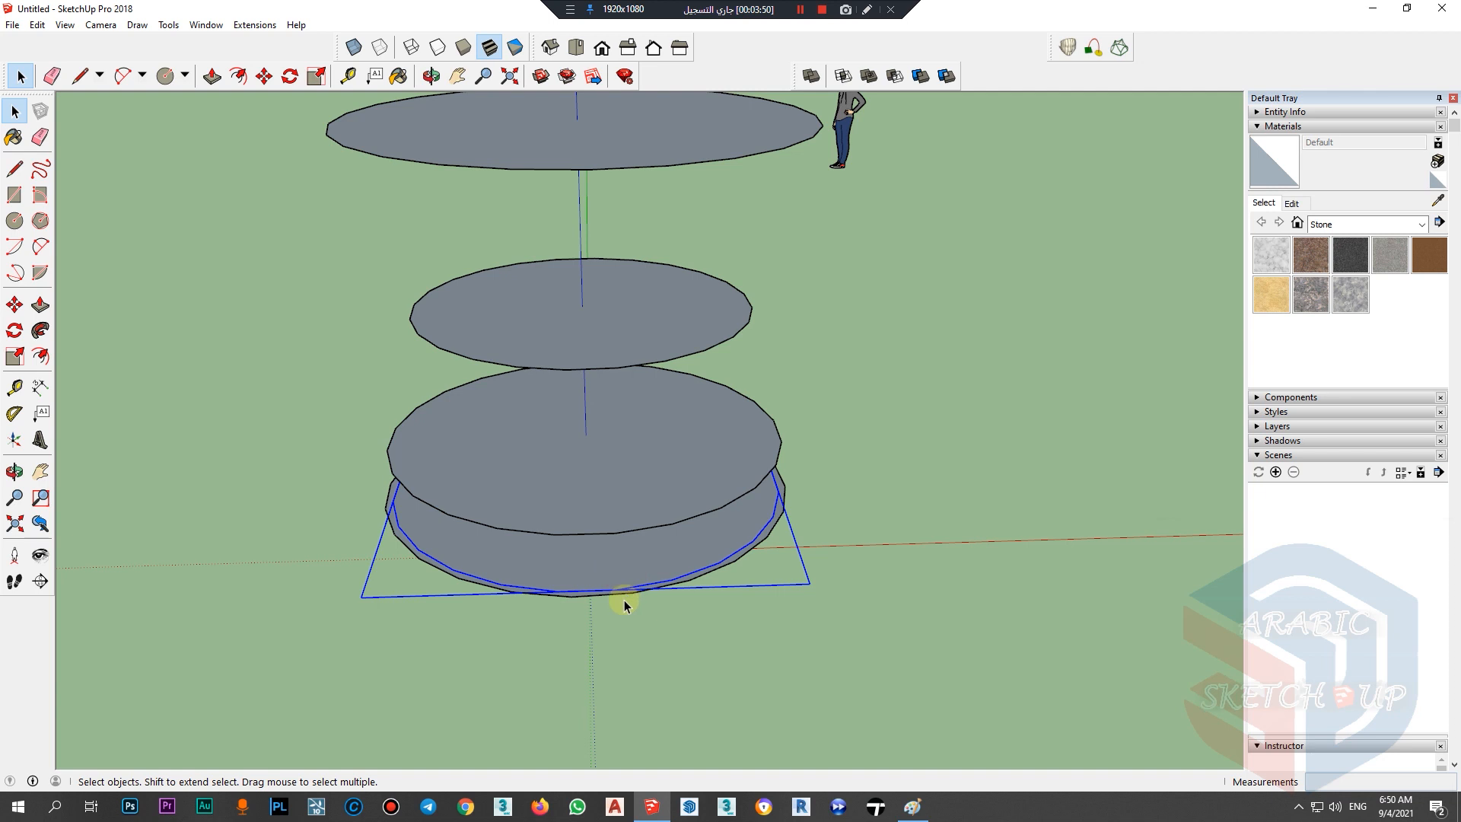
{"action": "key", "text": "m"}
{"action": "left_click", "coordinate": [617, 571]}
{"action": "middle_click_drag", "start_coordinate": [655, 628], "coordinate": [651, 418]}
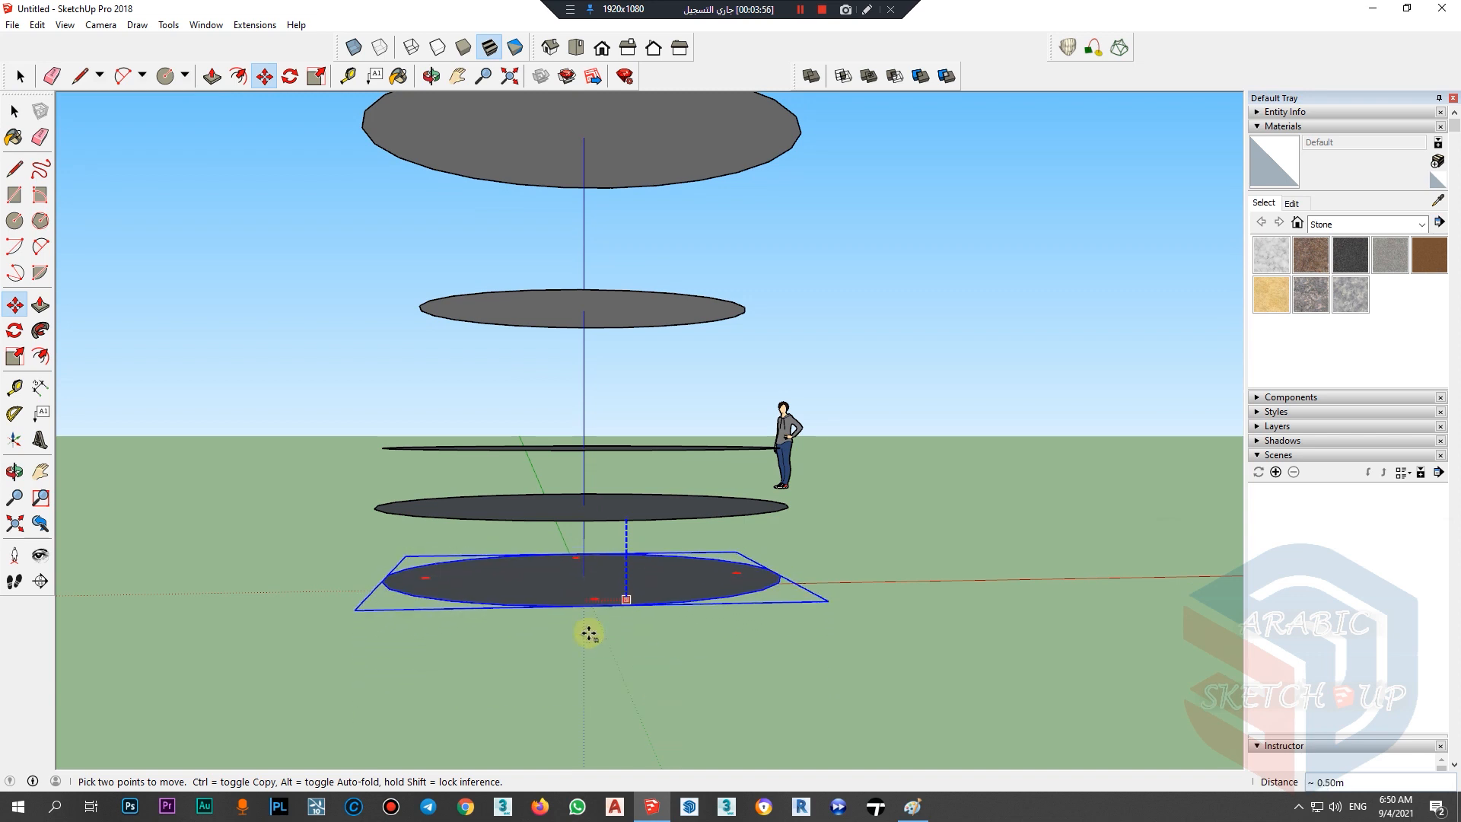
{"action": "left_click", "coordinate": [595, 656]}
Step: Move the circle just above the base circle straight up along the blue axis to just beneath the topmost circle
{"action": "middle_click_drag", "start_coordinate": [643, 610], "coordinate": [649, 694]}
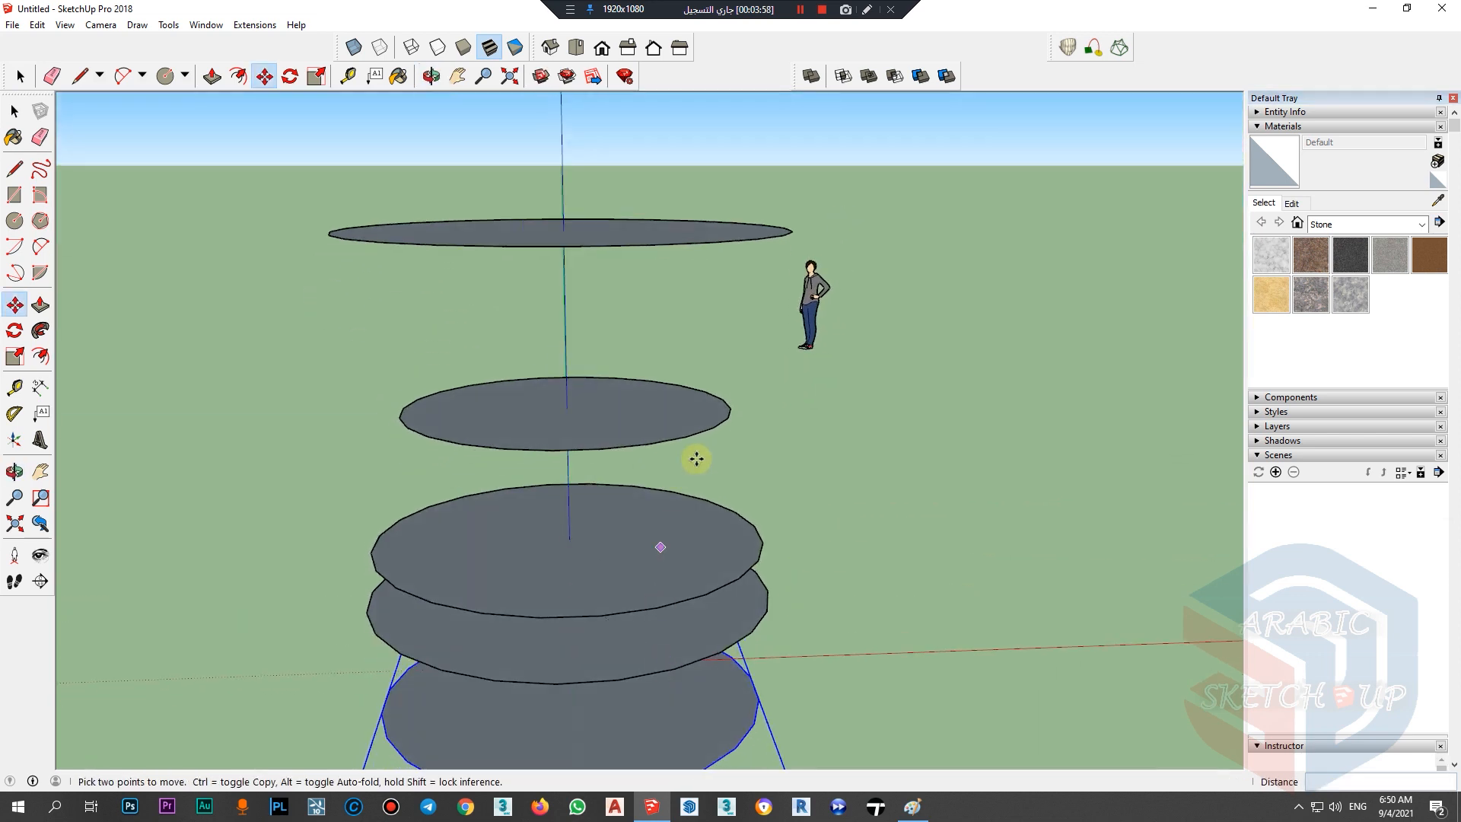
{"action": "scroll", "coordinate": [681, 469], "scroll_direction": "down", "scroll_amount": 3}
{"action": "mouse_move", "coordinate": [666, 605]}
{"action": "middle_mouse_down"}
{"action": "mouse_move", "coordinate": [681, 678]}
{"action": "mouse_move", "coordinate": [719, 738]}
{"action": "middle_mouse_up"}
{"action": "middle_click_drag", "start_coordinate": [812, 482], "coordinate": [761, 719]}
{"action": "mouse_move", "coordinate": [734, 518]}
{"action": "middle_mouse_down"}
{"action": "mouse_move", "coordinate": [707, 665]}
{"action": "mouse_move", "coordinate": [700, 639]}
{"action": "middle_mouse_up"}
{"action": "middle_click_drag", "start_coordinate": [692, 492], "coordinate": [742, 447]}
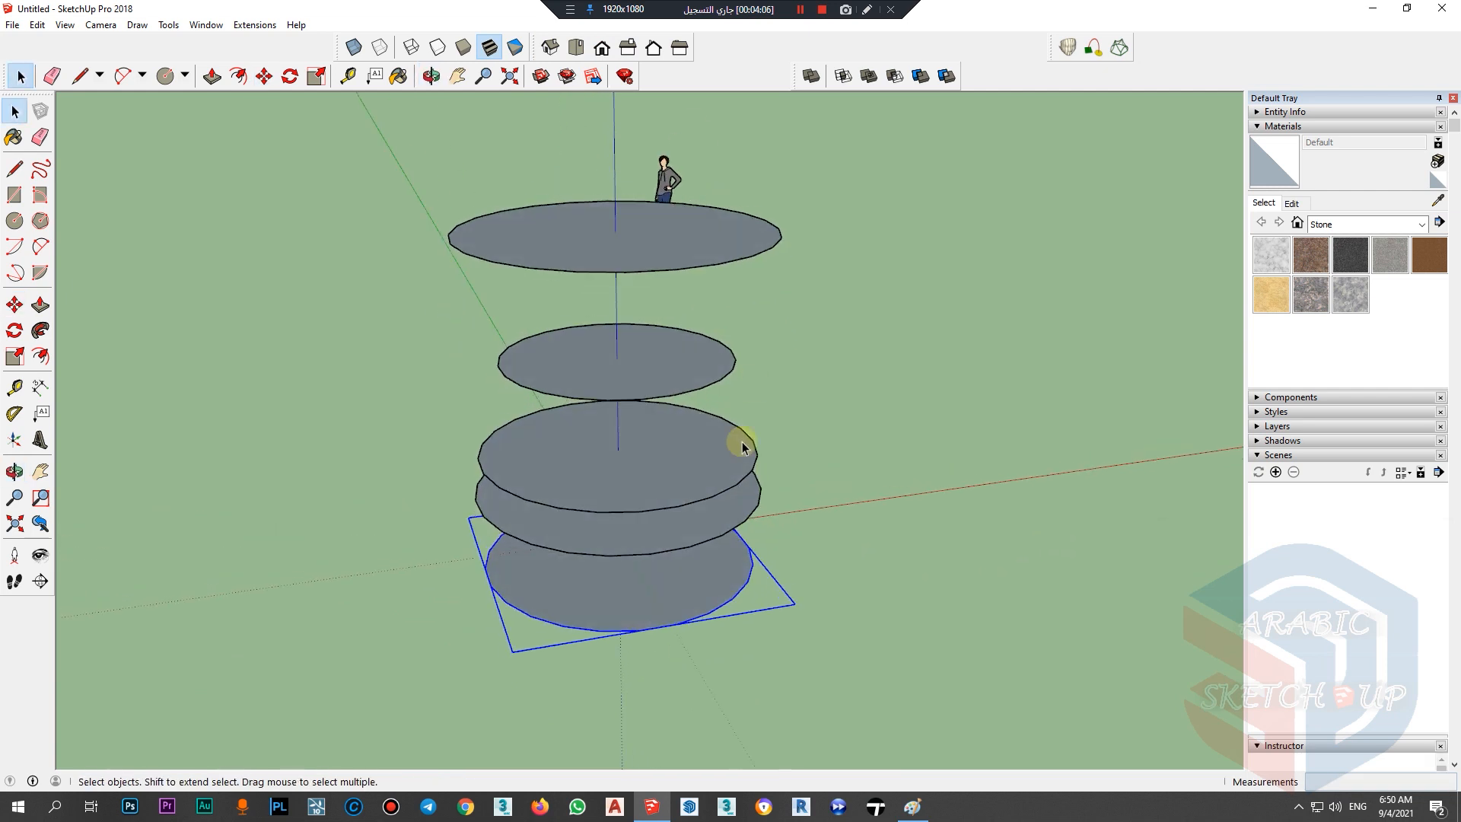
{"action": "left_click", "coordinate": [912, 808]}
{"action": "left_click", "coordinate": [655, 538]}
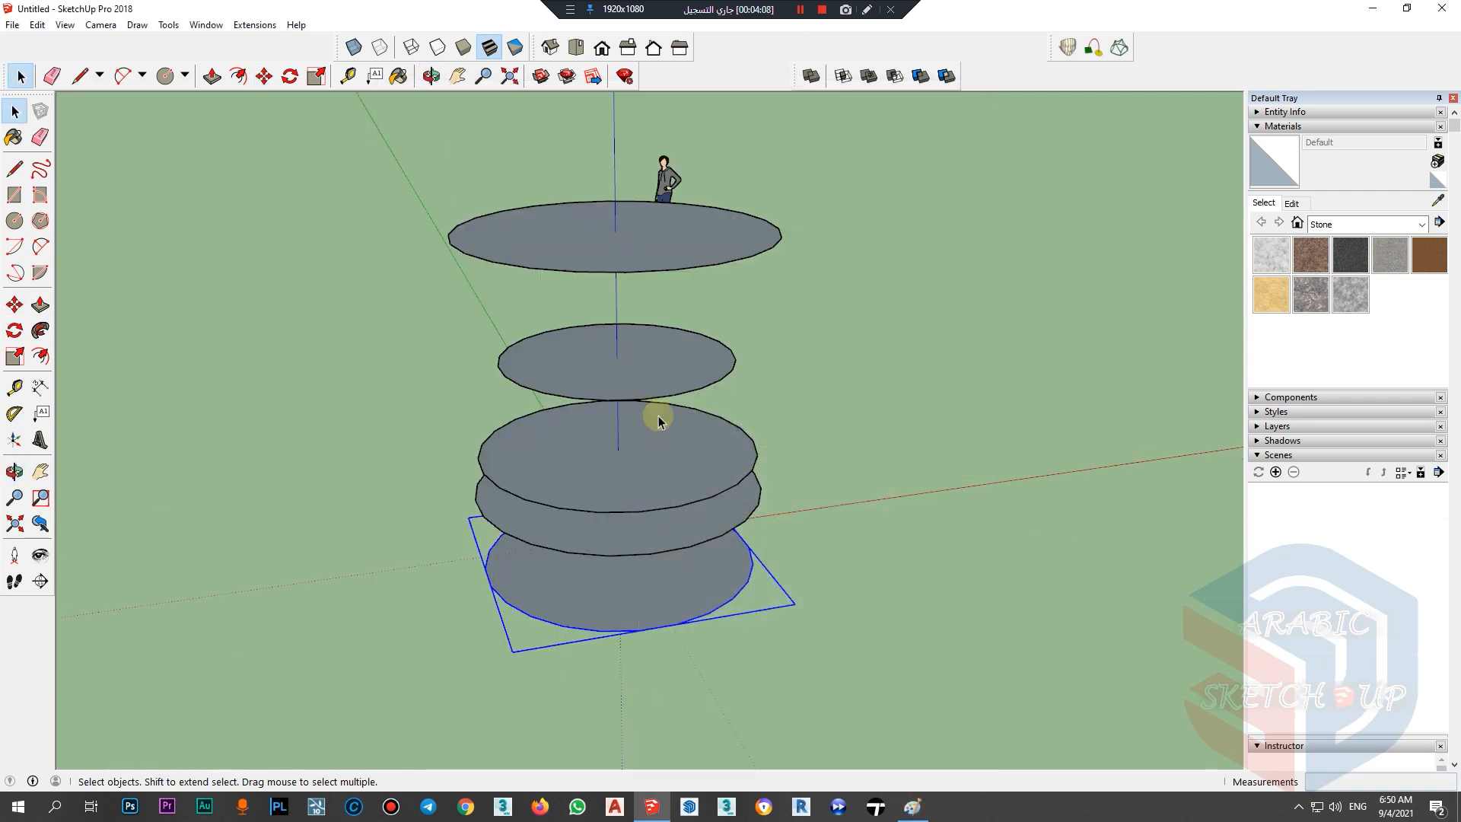
{"action": "key", "text": "m"}
{"action": "left_click", "coordinate": [642, 542]}
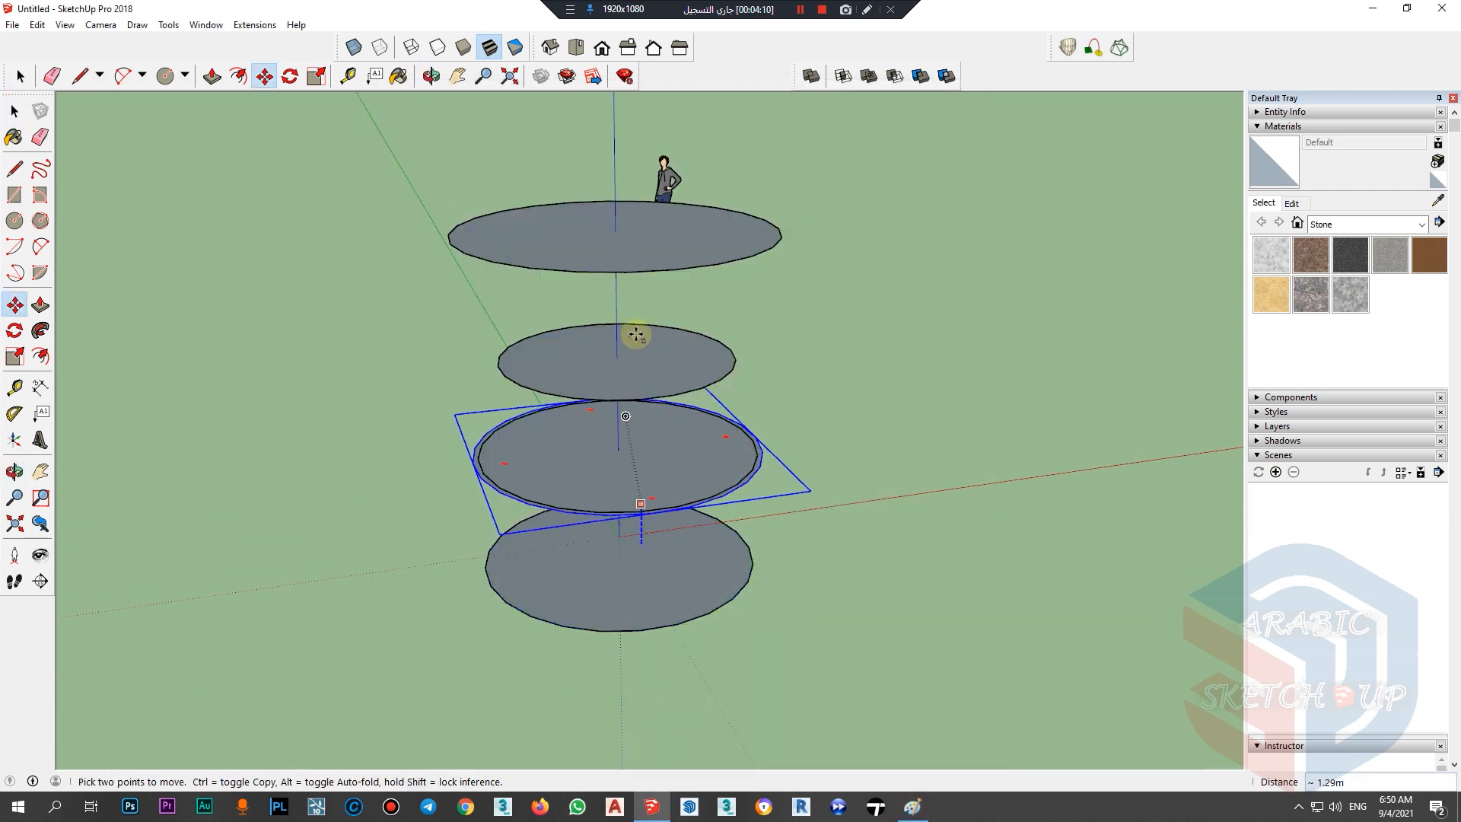
{"action": "left_click", "coordinate": [646, 303]}
{"action": "key", "text": "space"}
Step: Lower the smallest circle along the blue axis to sit just above the base circle
{"action": "left_click", "coordinate": [636, 369]}
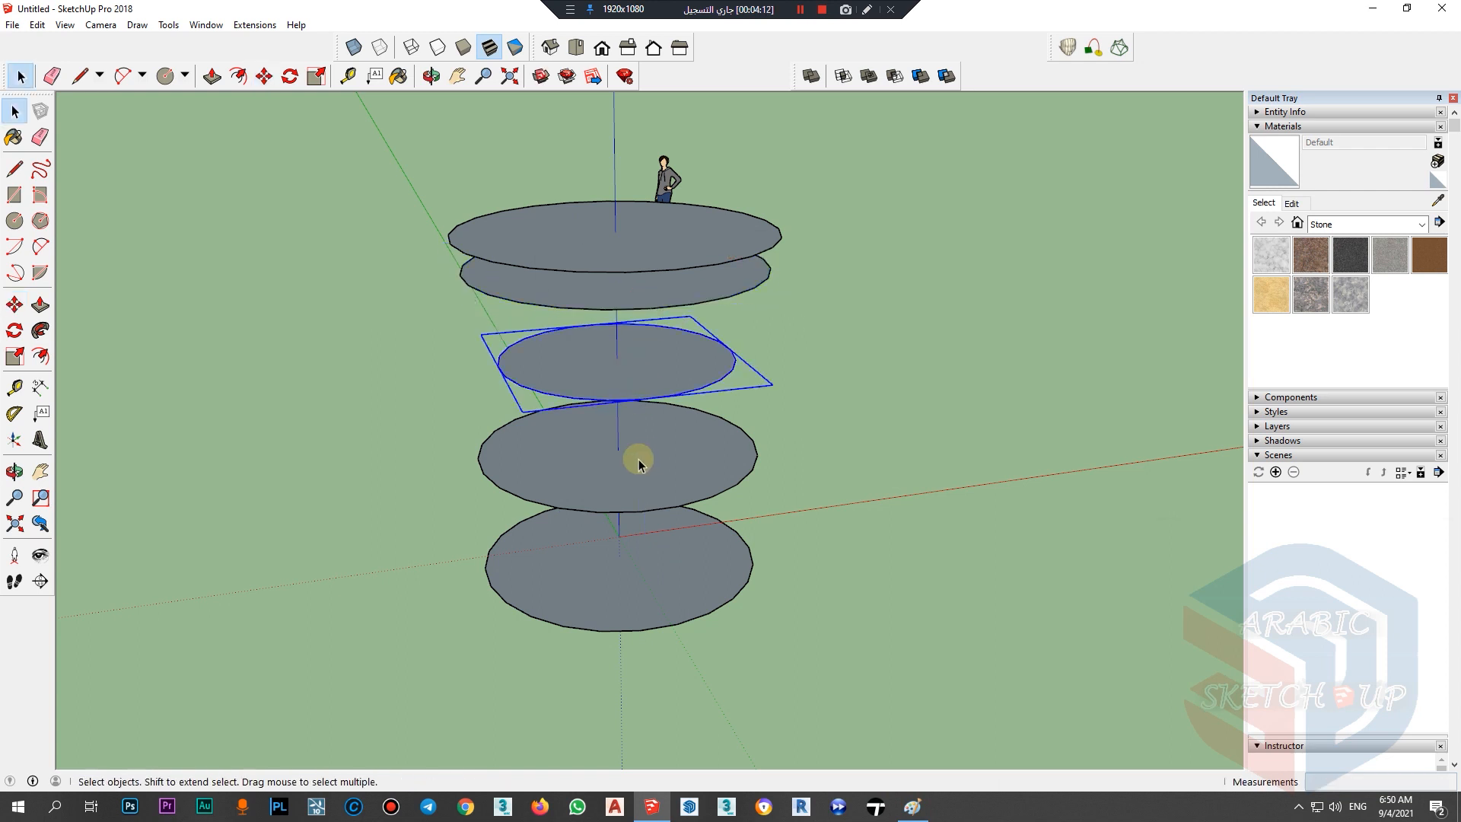
{"action": "key", "text": "m"}
{"action": "left_click", "coordinate": [642, 401]}
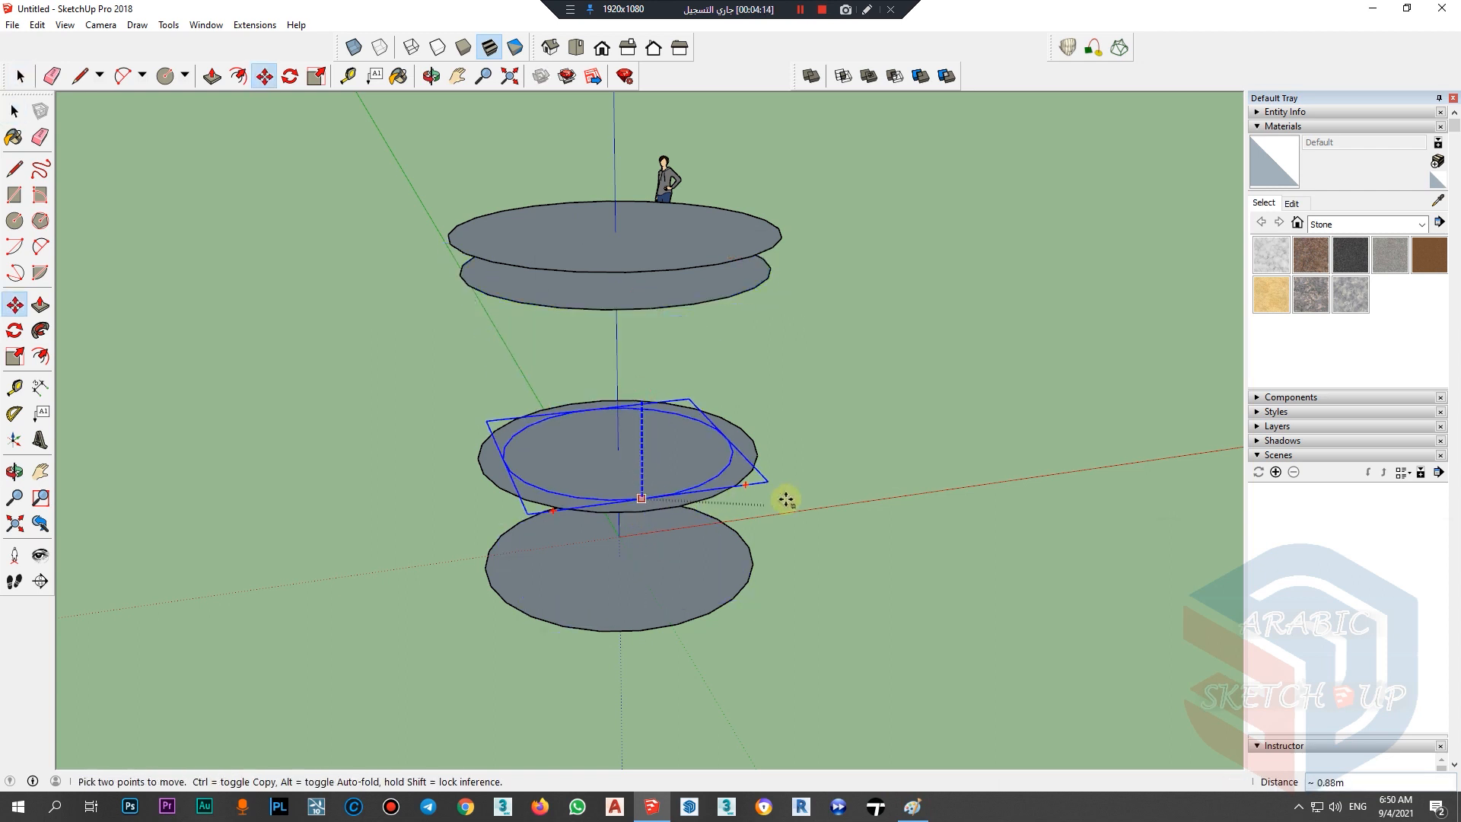
{"action": "left_click", "coordinate": [830, 564]}
{"action": "key", "text": "space"}
Step: Raise the circle just above the smallest one about 0.80 m along the blue axis and check the result against the Paint sketch
{"action": "middle_click_drag", "start_coordinate": [688, 555], "coordinate": [639, 471]}
{"action": "key", "text": "space"}
{"action": "left_click", "coordinate": [638, 472]}
{"action": "key", "text": "m"}
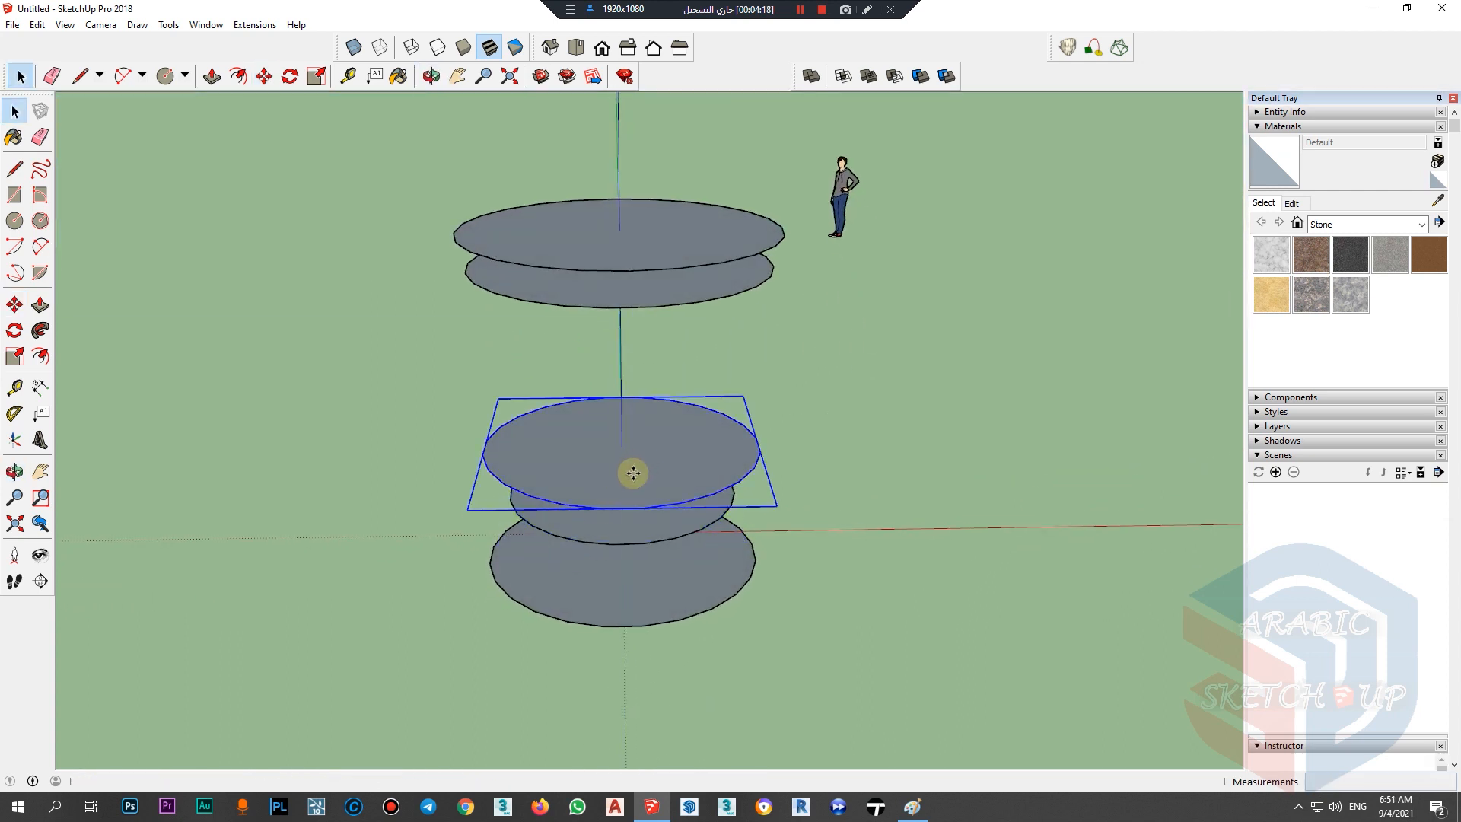
{"action": "left_click", "coordinate": [634, 472]}
{"action": "left_click", "coordinate": [630, 388]}
{"action": "left_click", "coordinate": [916, 809]}
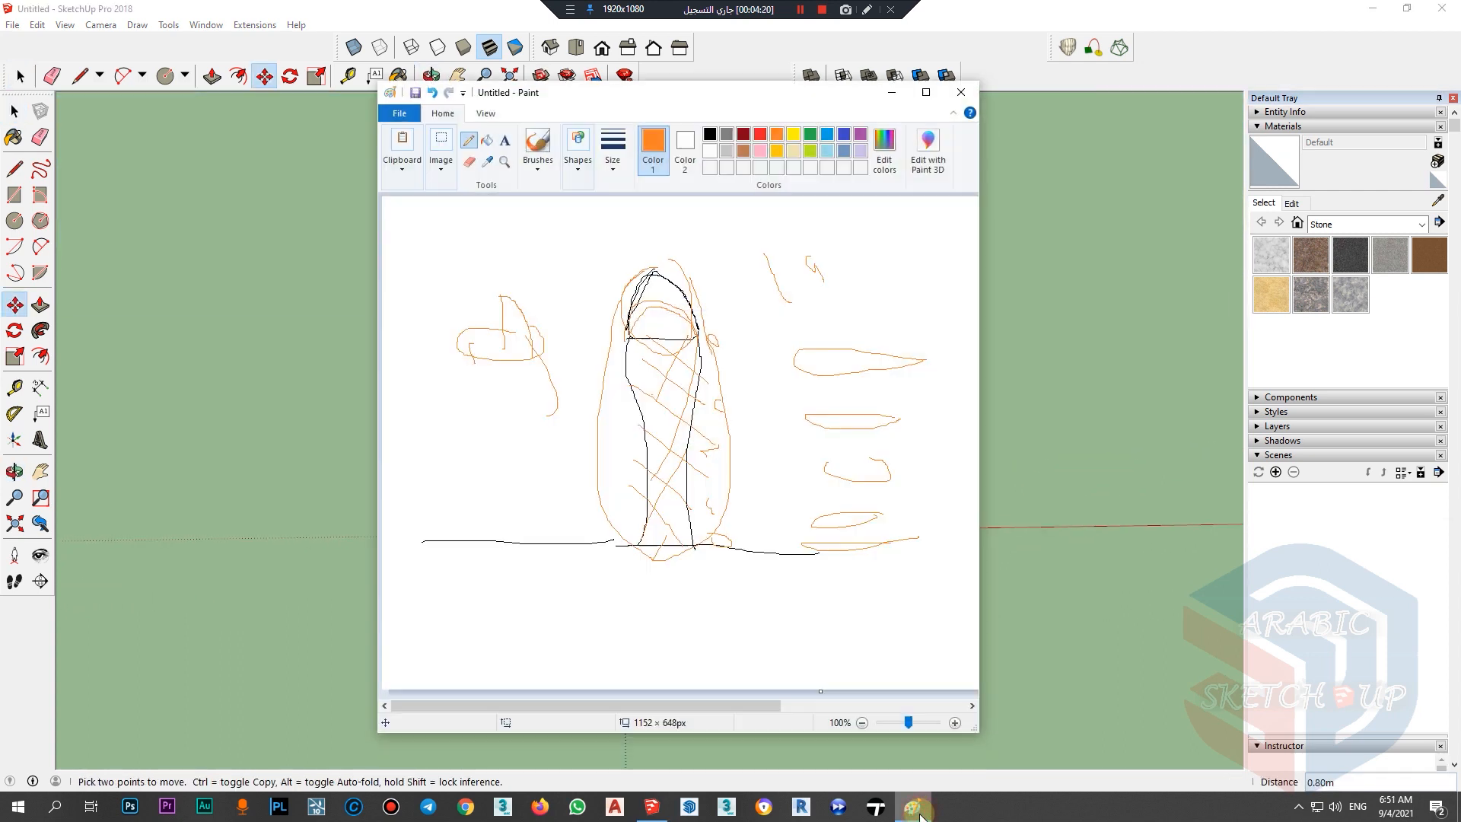
{"action": "left_click", "coordinate": [916, 809]}
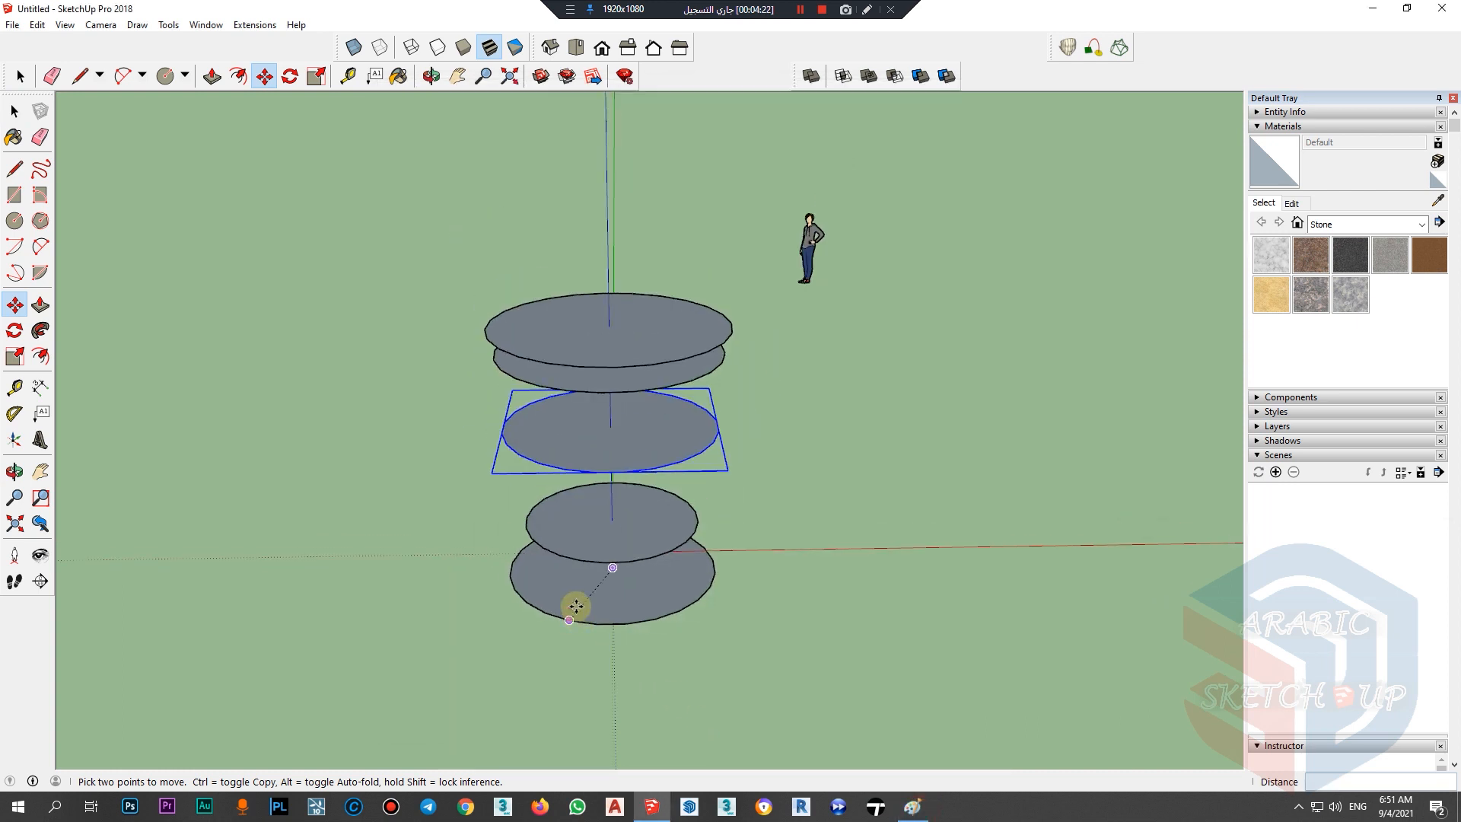
Step: Select the four circles above the base circle and raise them together along the blue axis
{"action": "scroll", "coordinate": [641, 512], "scroll_direction": "down", "scroll_amount": 1}
{"action": "key", "text": "space"}
{"action": "left_click_drag", "start_coordinate": [581, 535], "coordinate": [580, 540]}
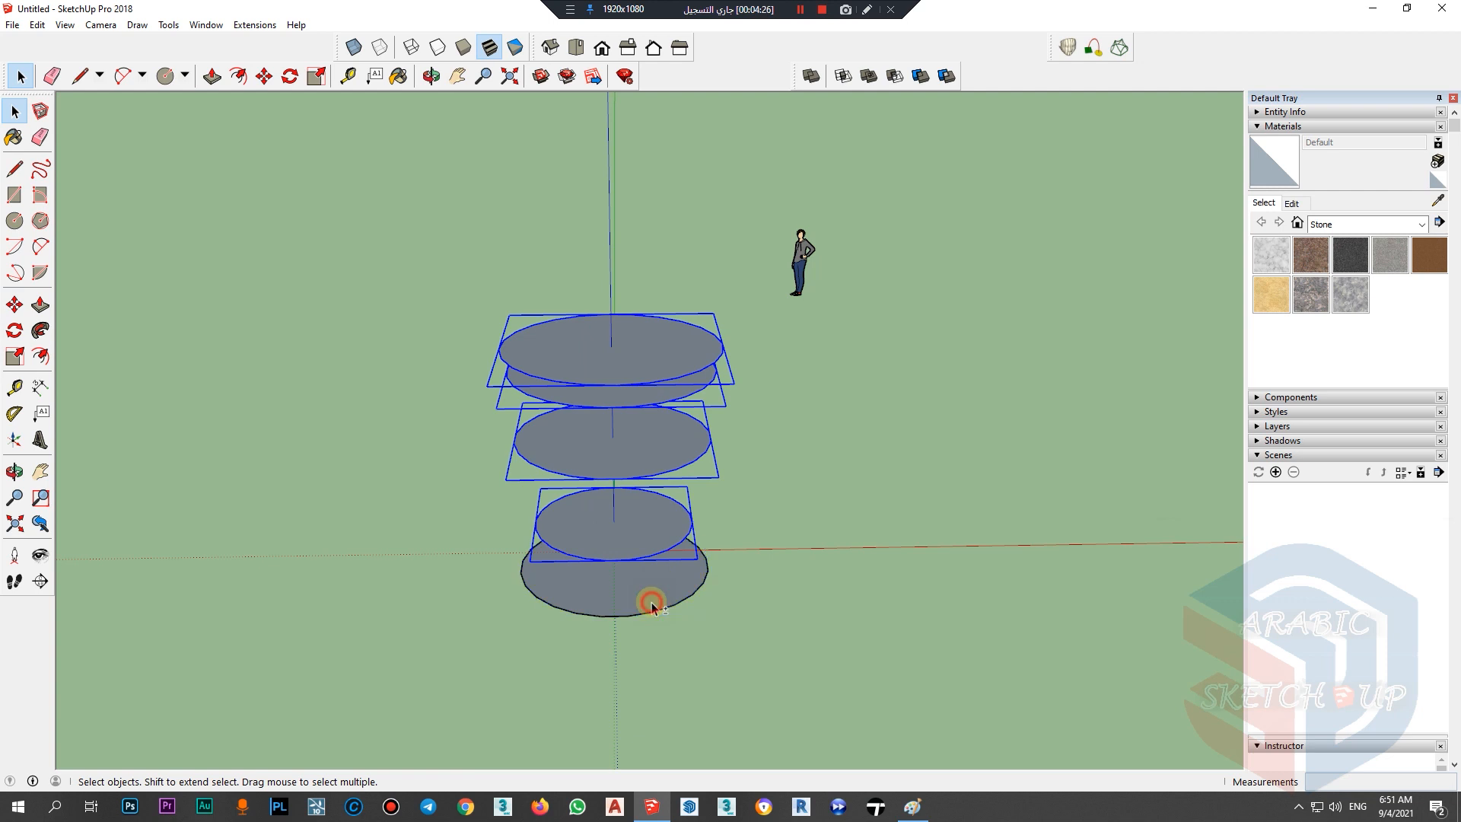
{"action": "key", "text": "m"}
{"action": "left_click", "coordinate": [620, 496]}
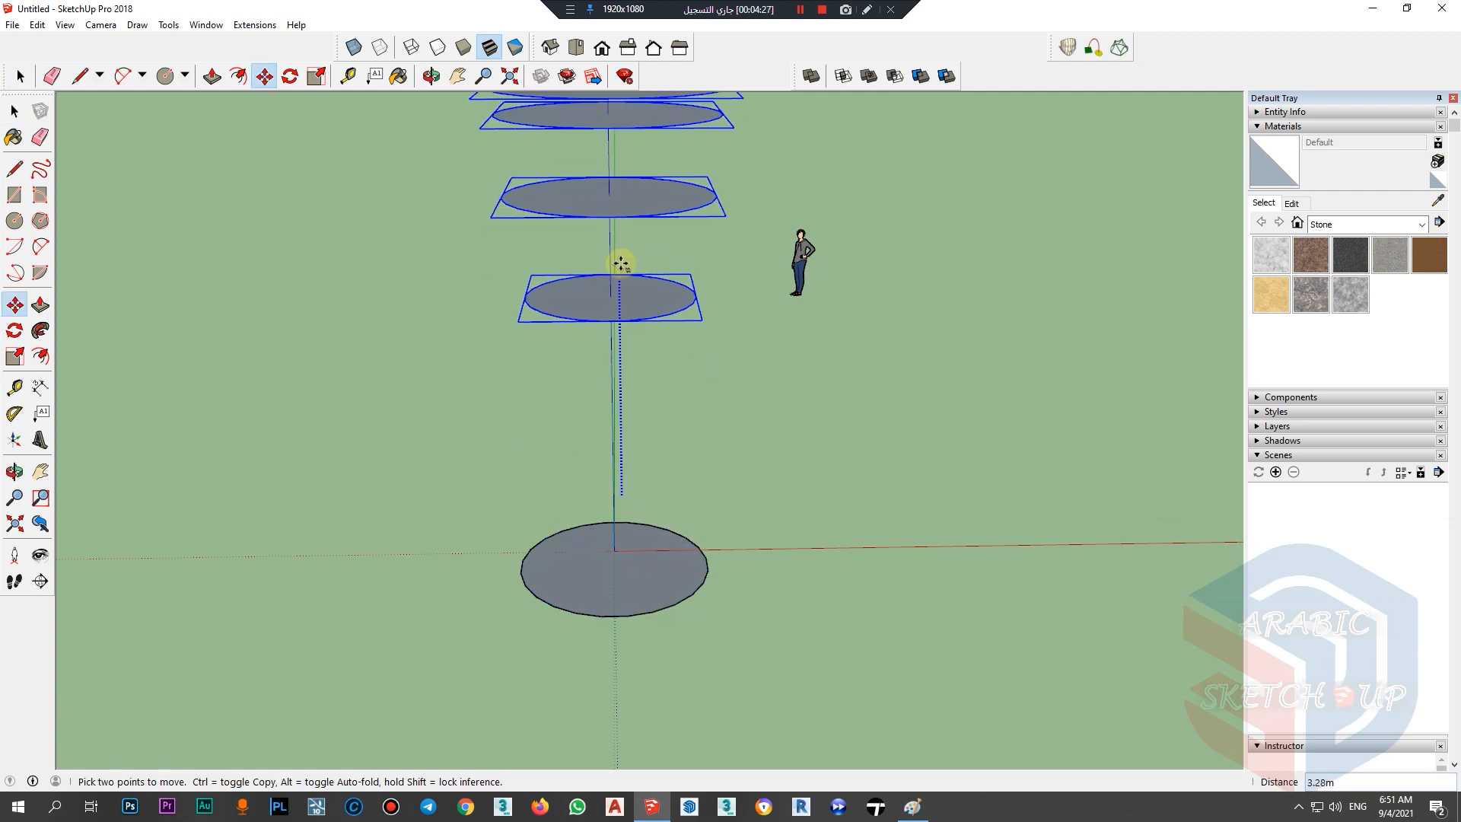
{"action": "left_click", "coordinate": [609, 178]}
{"action": "key", "text": "space"}
Step: Lower the smallest circle along the blue axis to a short distance above the base circle, checking the Paint sketch
{"action": "mouse_move", "coordinate": [649, 463]}
{"action": "middle_mouse_down"}
{"action": "mouse_move", "coordinate": [646, 664]}
{"action": "mouse_move", "coordinate": [665, 481]}
{"action": "middle_mouse_up"}
{"action": "scroll", "coordinate": [653, 632], "scroll_direction": "down", "scroll_amount": 2}
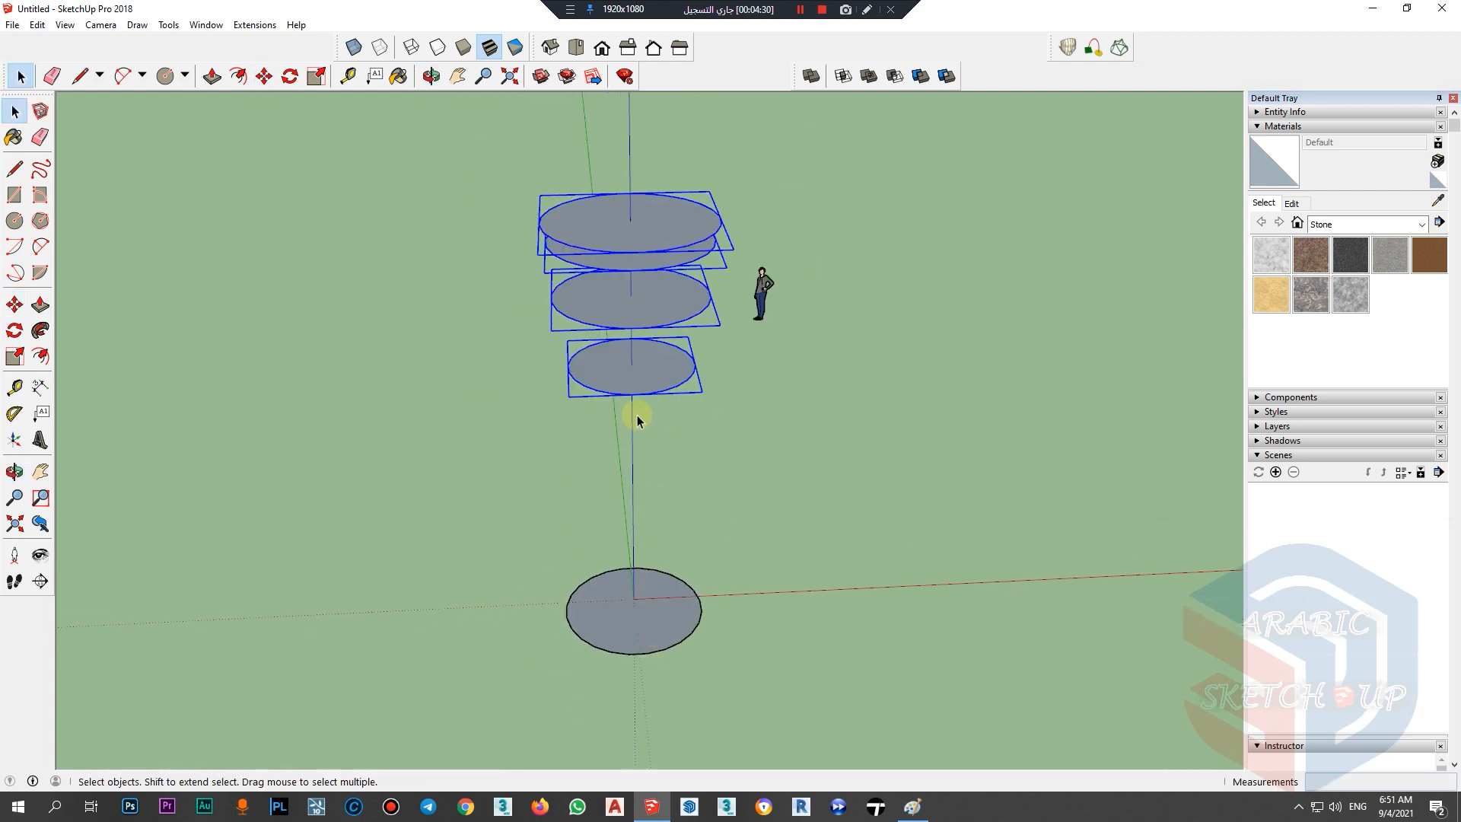
{"action": "scroll", "coordinate": [637, 392], "scroll_direction": "up", "scroll_amount": 1}
{"action": "left_click", "coordinate": [636, 381]}
{"action": "key", "text": "m"}
{"action": "left_click", "coordinate": [637, 381]}
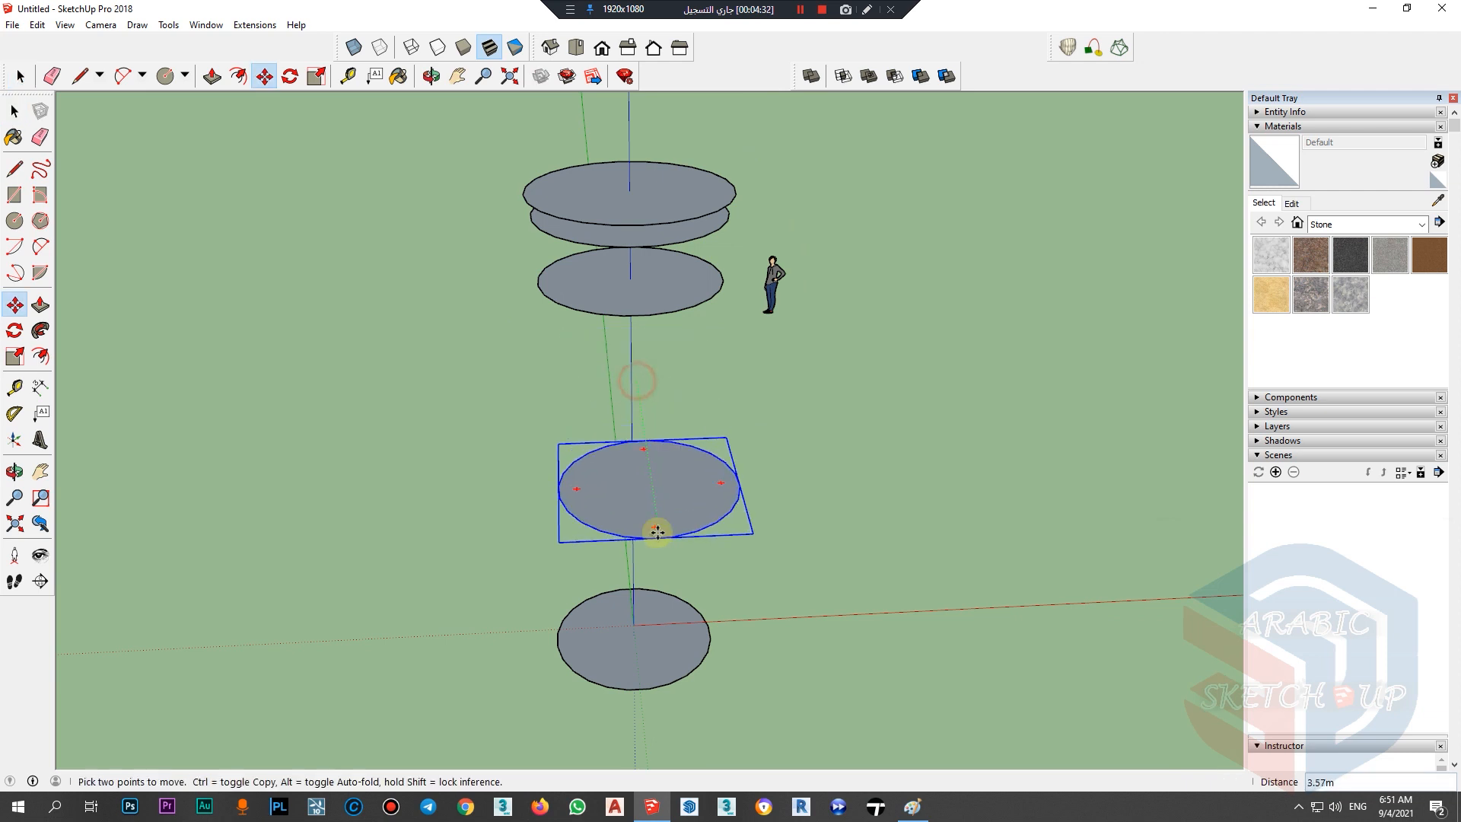
{"action": "left_click", "coordinate": [639, 522]}
{"action": "middle_click_drag", "start_coordinate": [639, 545], "coordinate": [685, 554]}
{"action": "left_click", "coordinate": [921, 816]}
{"action": "left_click", "coordinate": [920, 816]}
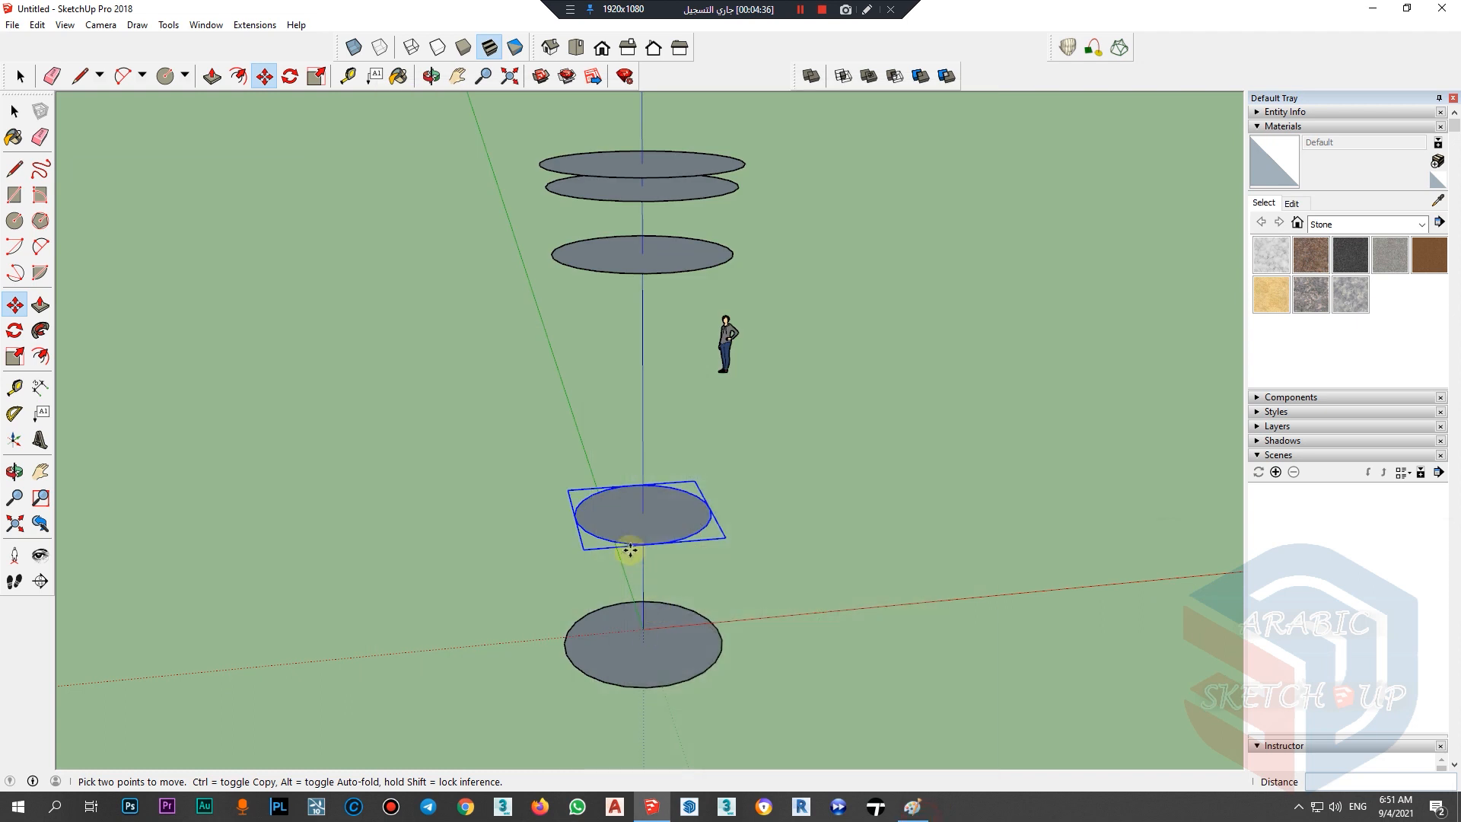
Step: Copy the smallest circle straight up along the blue axis to just below the third circle from the top
{"action": "left_click", "coordinate": [655, 510]}
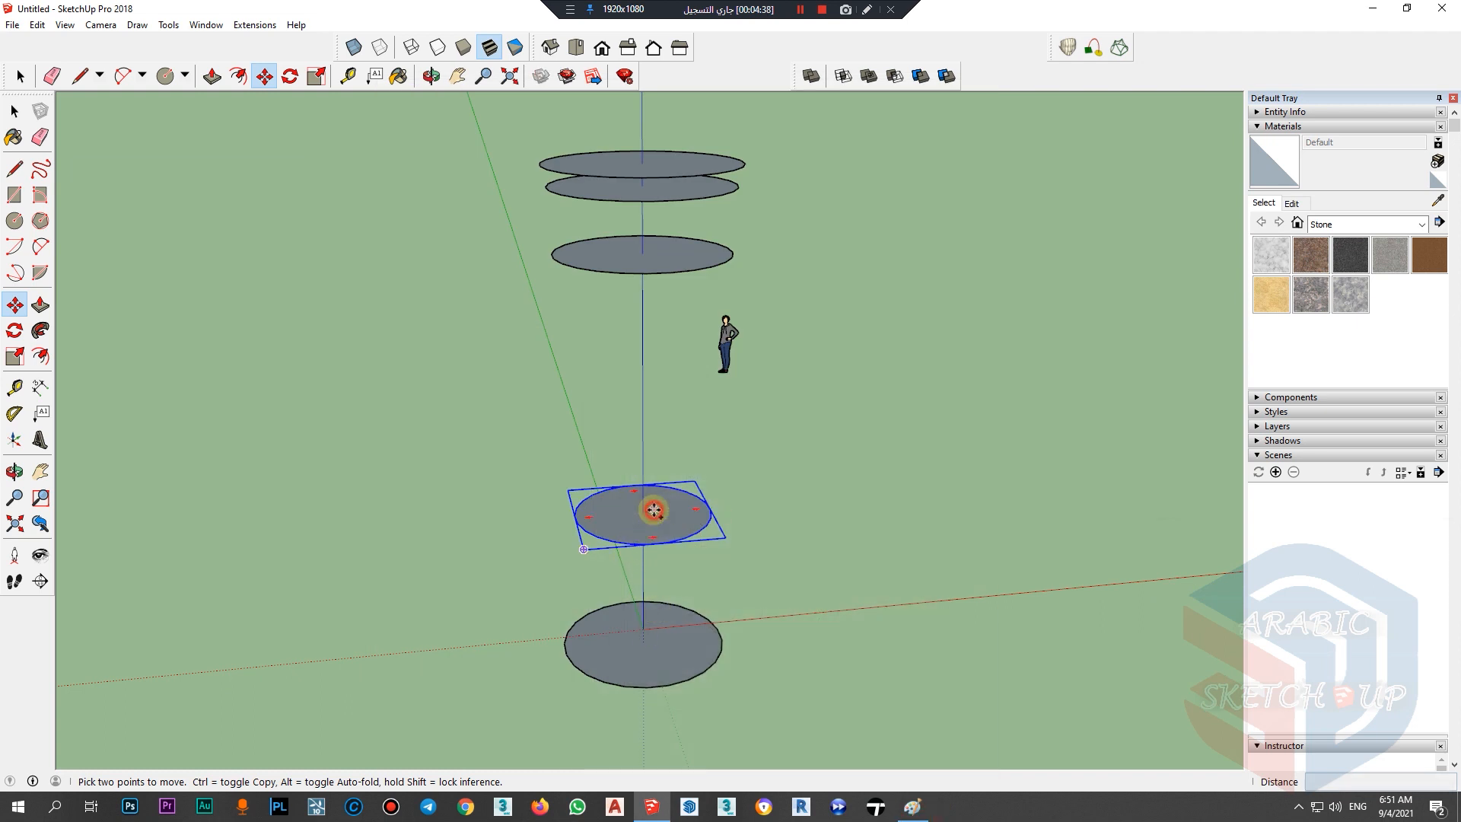
{"action": "key", "text": "ctrl"}
{"action": "left_click", "coordinate": [652, 339]}
{"action": "key", "text": "space"}
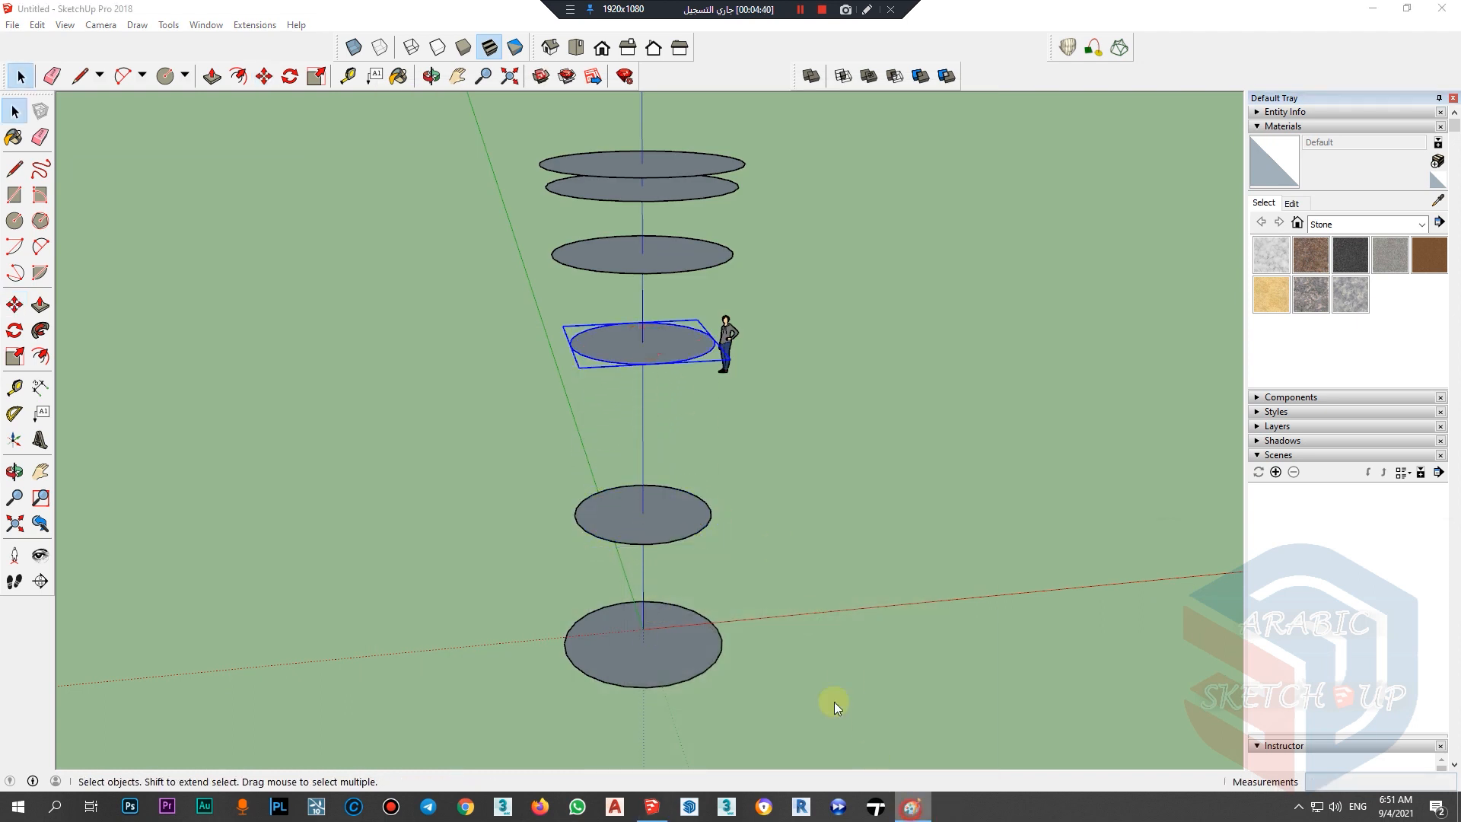
Step: Compare the spacing of the six stacked circles with the tower sketch in Paint
{"action": "left_click", "coordinate": [892, 95]}
{"action": "mouse_move", "coordinate": [661, 372]}
{"action": "middle_mouse_down"}
{"action": "mouse_move", "coordinate": [629, 512]}
{"action": "mouse_move", "coordinate": [586, 538]}
{"action": "mouse_move", "coordinate": [652, 684]}
{"action": "mouse_move", "coordinate": [619, 482]}
{"action": "mouse_move", "coordinate": [621, 297]}
{"action": "middle_mouse_up"}
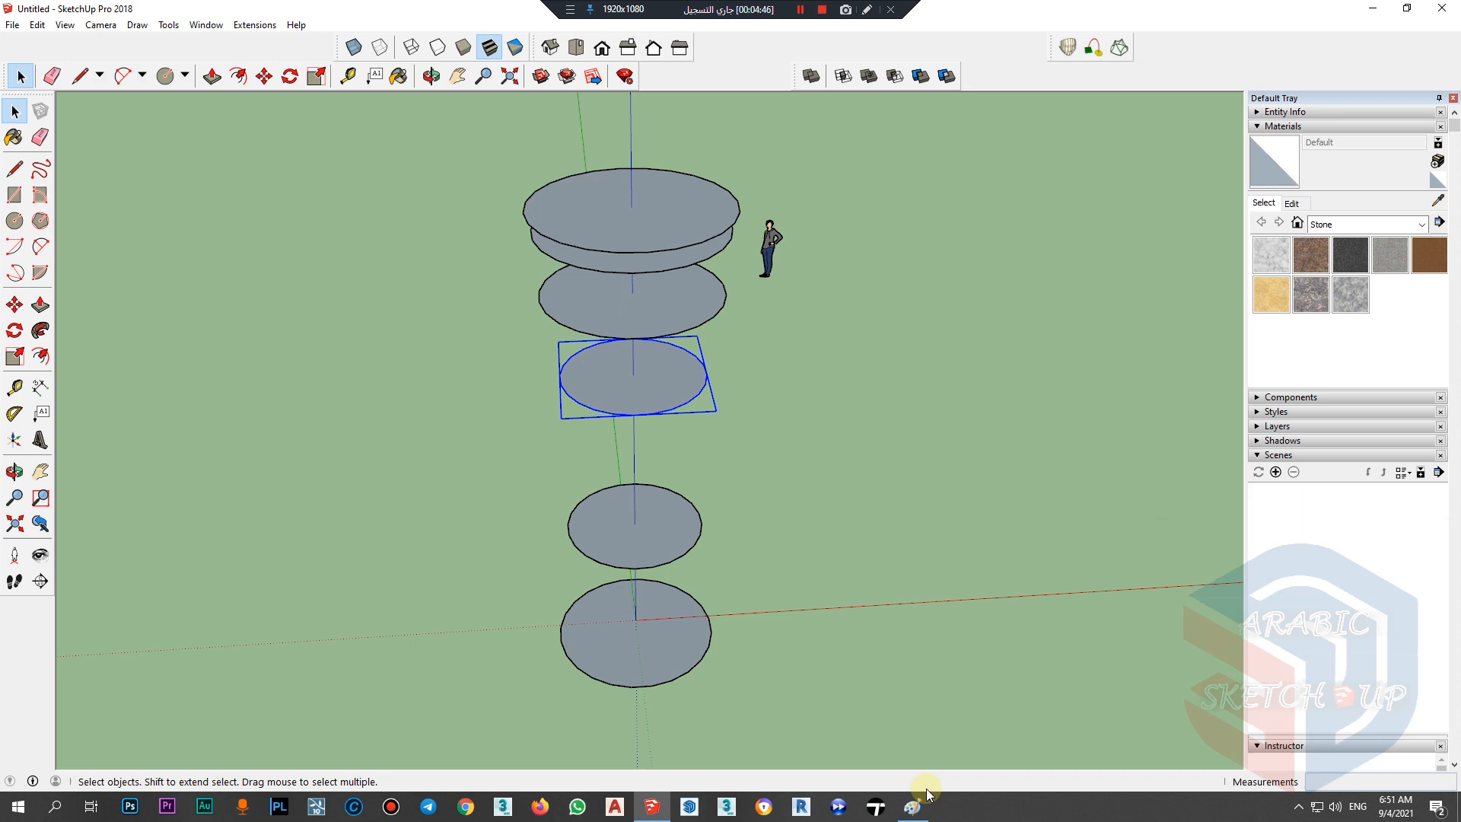
{"action": "left_click", "coordinate": [914, 808]}
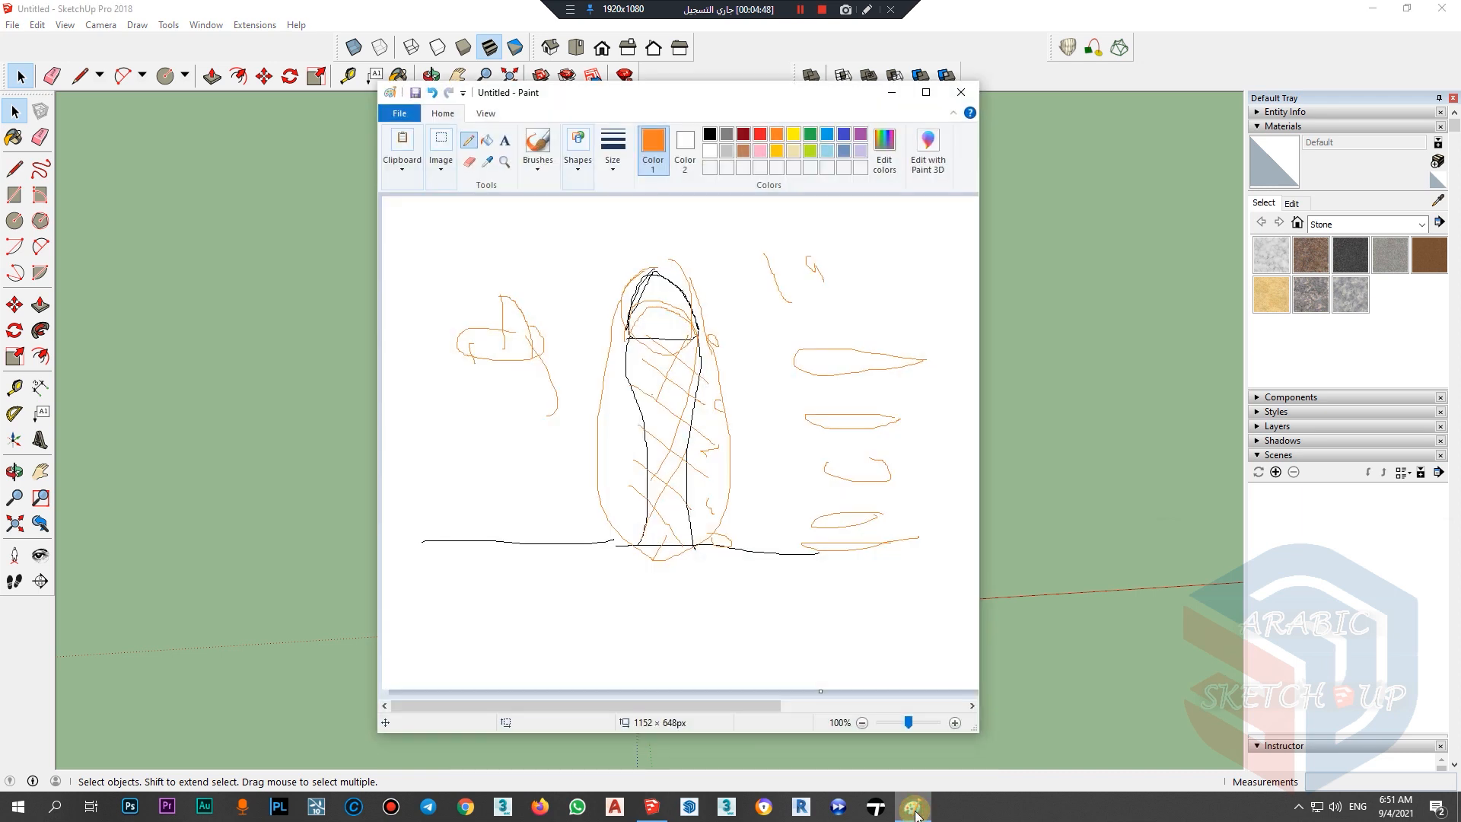
{"action": "left_click", "coordinate": [914, 810]}
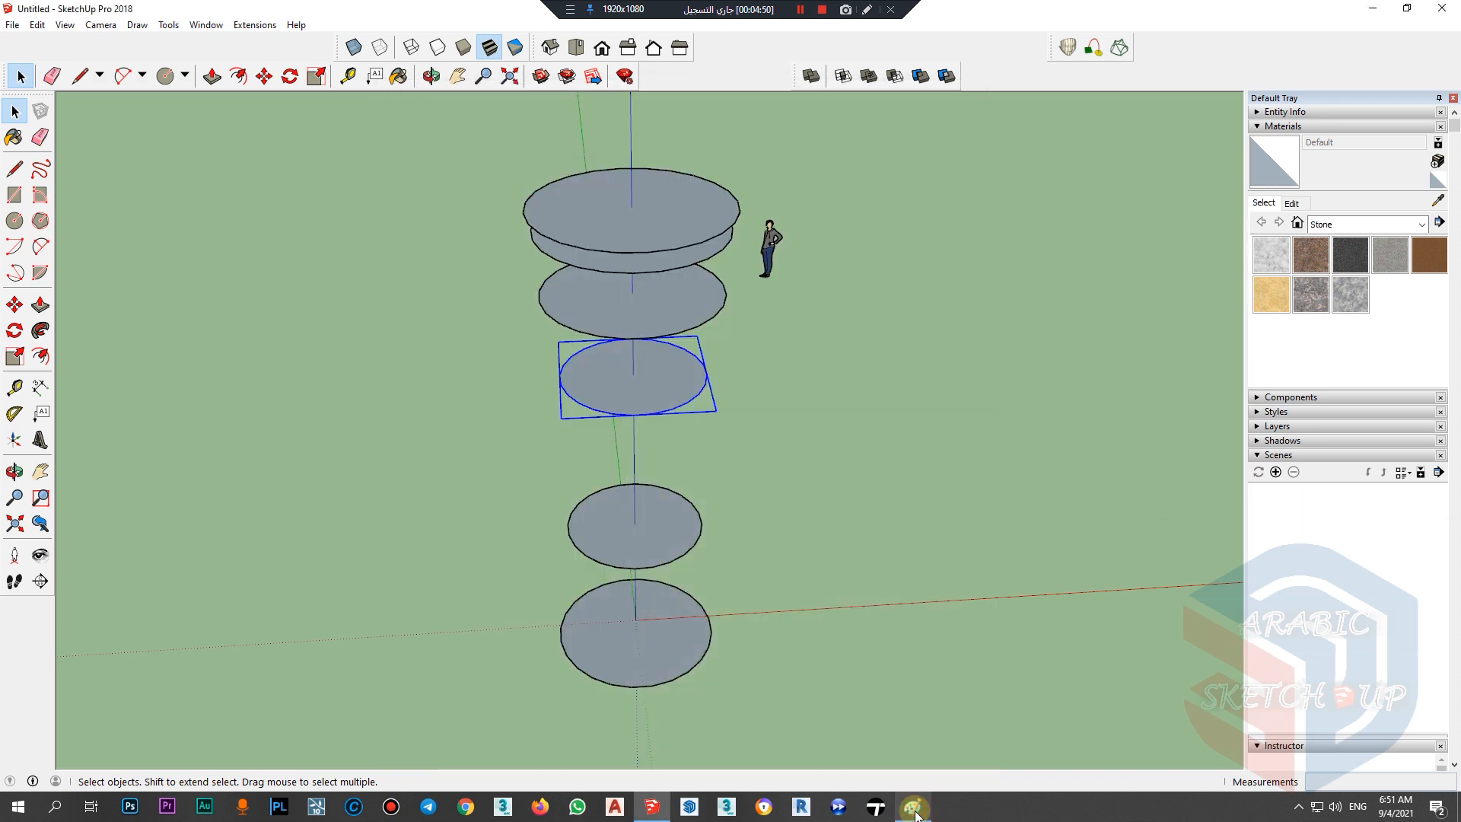
{"action": "middle_click_drag", "start_coordinate": [629, 319], "coordinate": [820, 671]}
{"action": "left_click", "coordinate": [922, 806]}
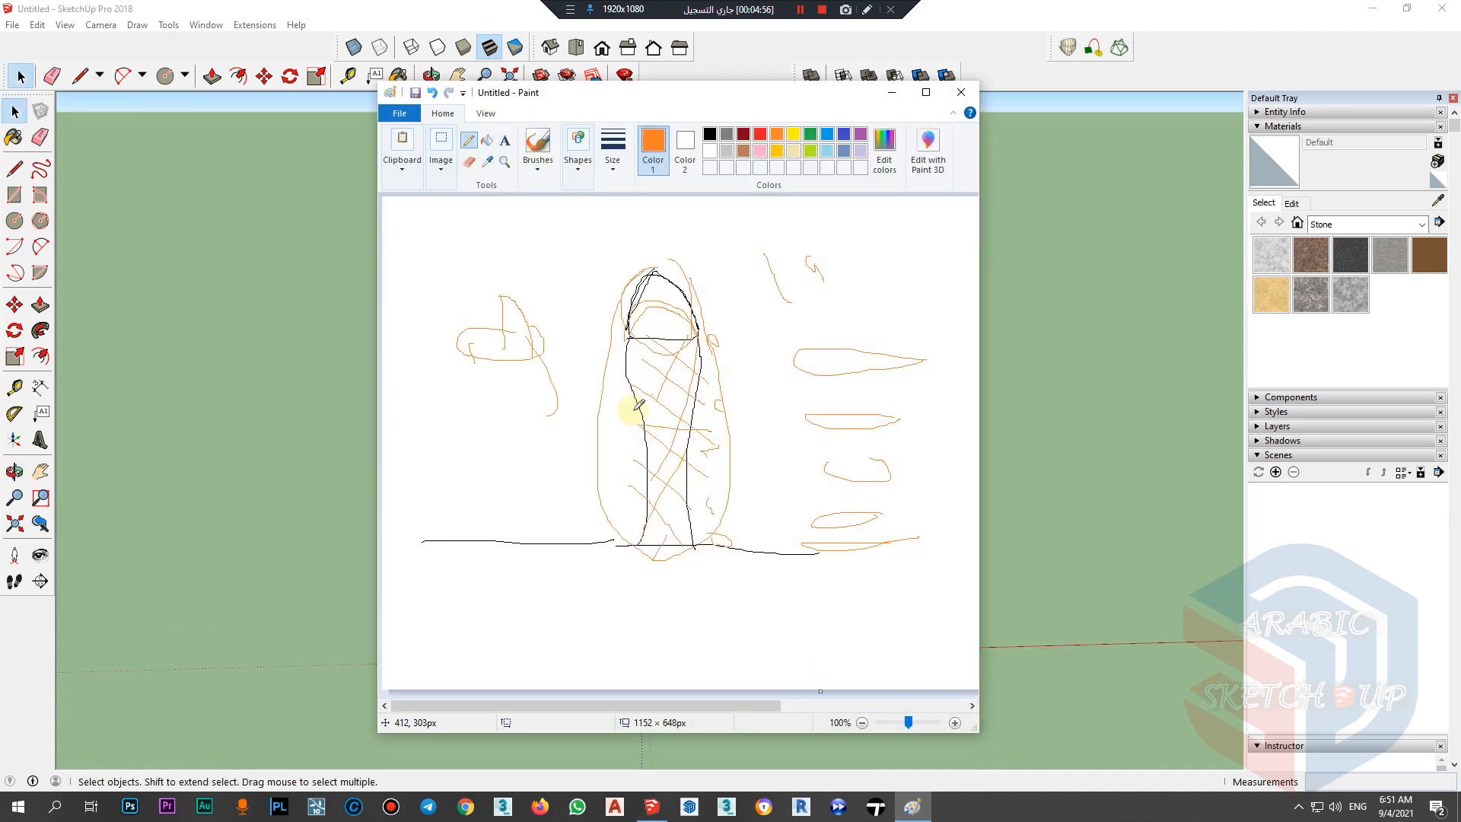
{"action": "left_click", "coordinate": [892, 92]}
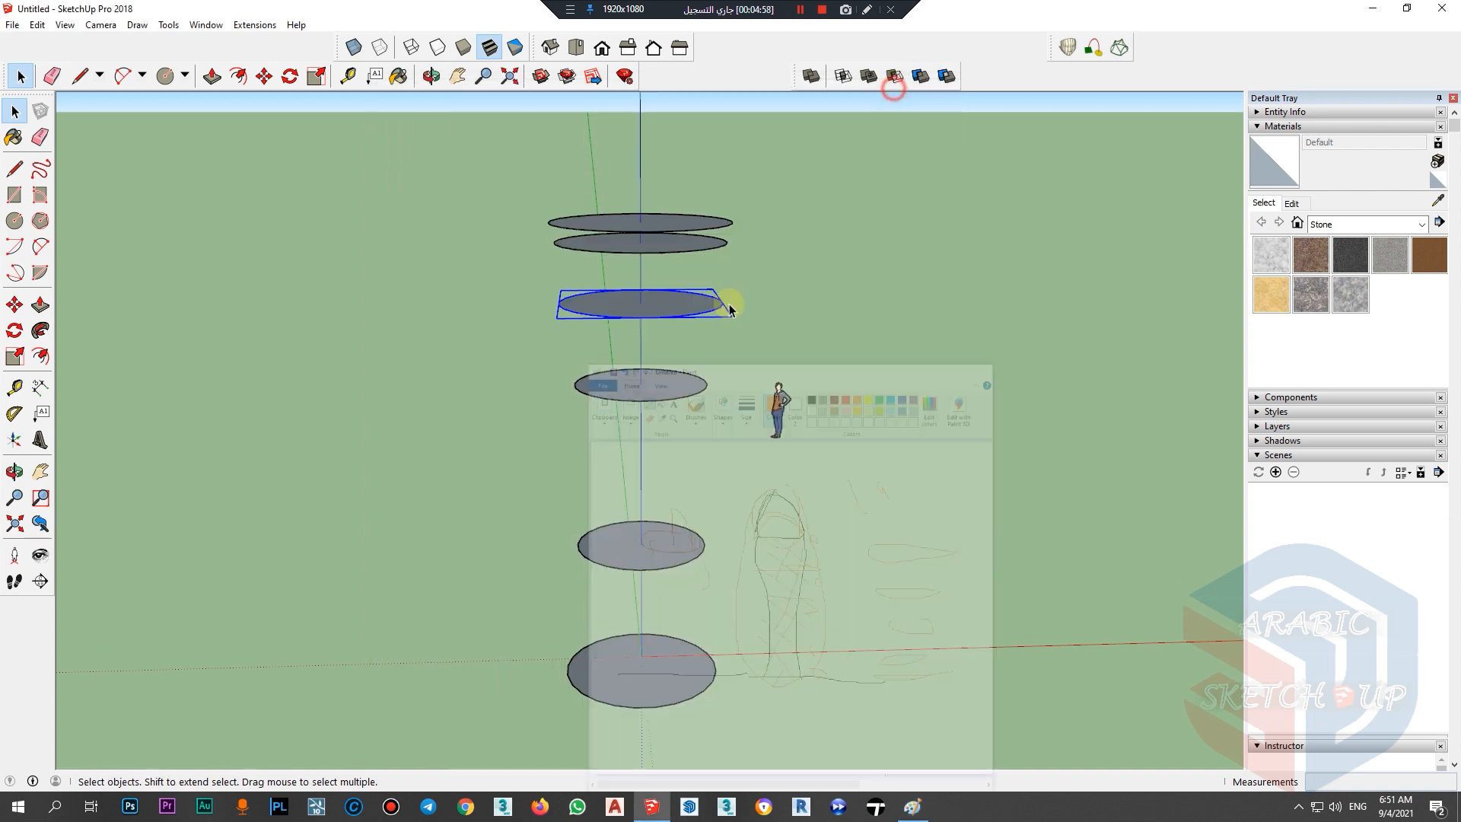
Step: Raise the third circle from the top slightly along the blue axis toward the two uppermost circles
{"action": "key", "text": "m"}
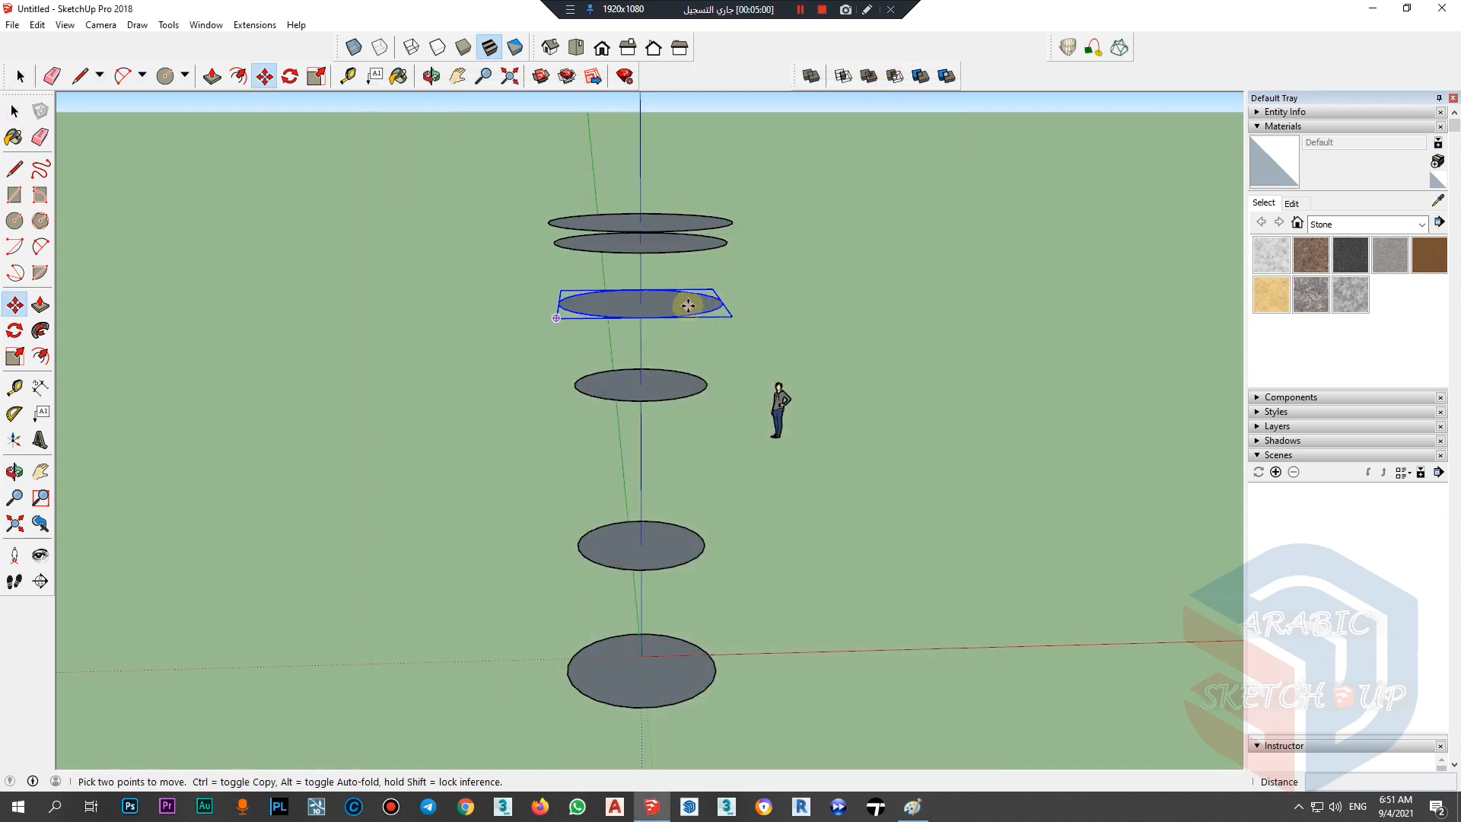
{"action": "left_click", "coordinate": [687, 305]}
{"action": "left_click", "coordinate": [689, 280]}
{"action": "mouse_move", "coordinate": [684, 274]}
{"action": "middle_mouse_down"}
{"action": "mouse_move", "coordinate": [724, 345]}
{"action": "mouse_move", "coordinate": [697, 287]}
{"action": "middle_mouse_up"}
Step: Select the two uppermost circles and raise them together about 2.32 m along the blue axis
{"action": "key", "text": "space"}
{"action": "left_click", "coordinate": [700, 297]}
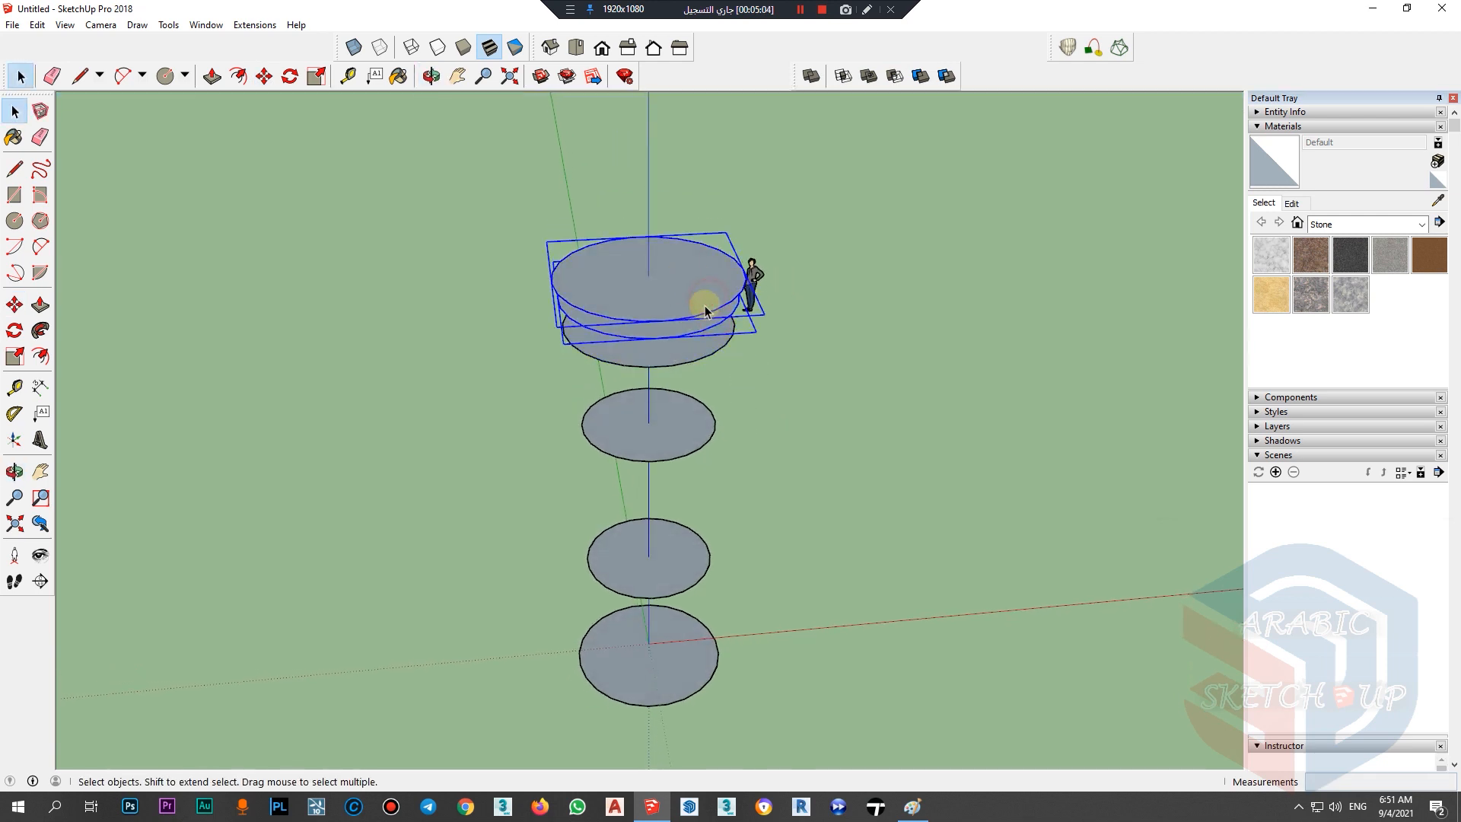
{"action": "key", "text": "m"}
{"action": "left_click", "coordinate": [701, 302]}
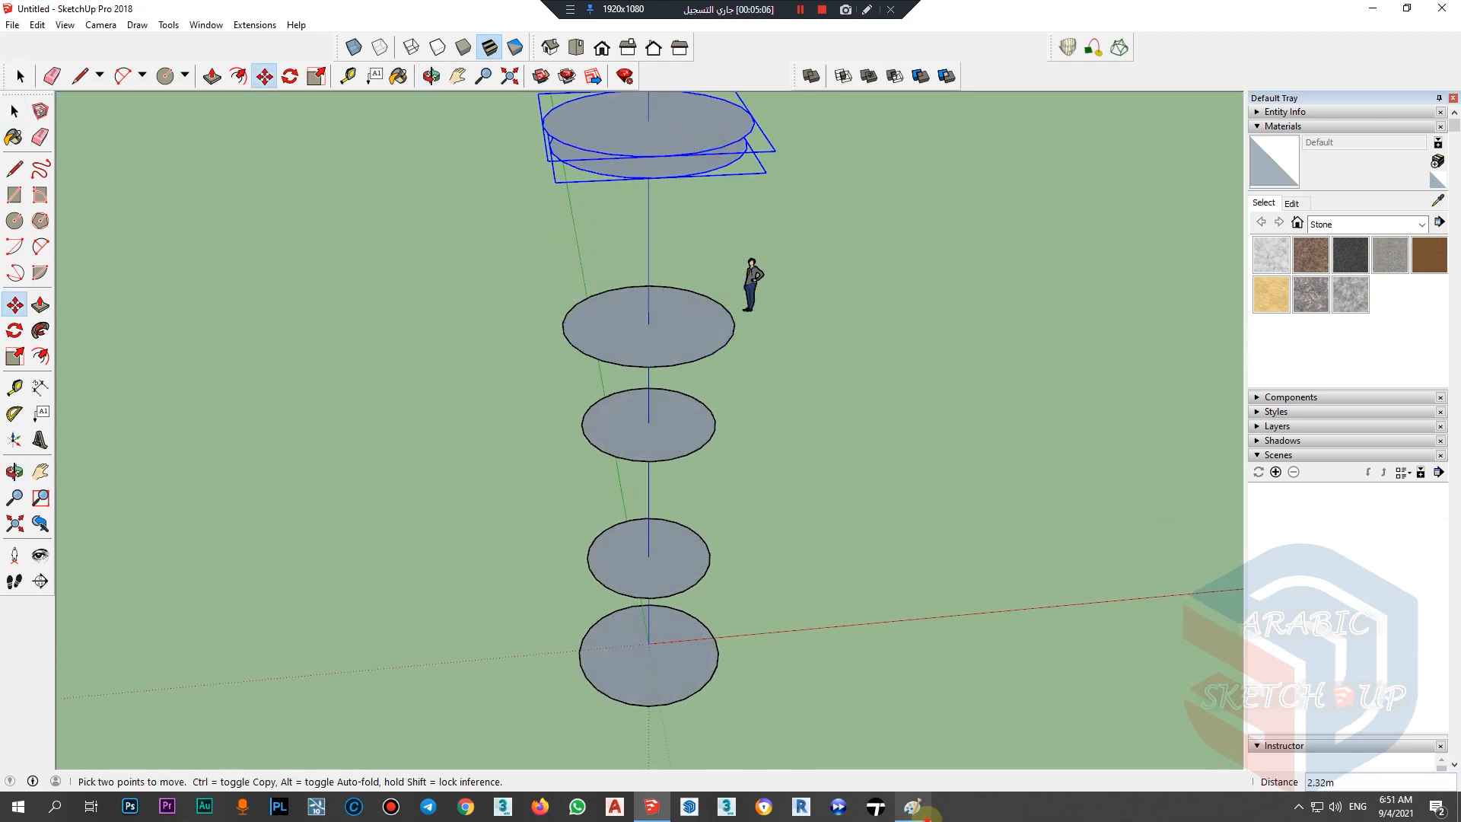
Step: Mark horizontal circle levels on the upper part of the tower sketch in Paint and compare them with the stacked circles
{"action": "left_click", "coordinate": [917, 808]}
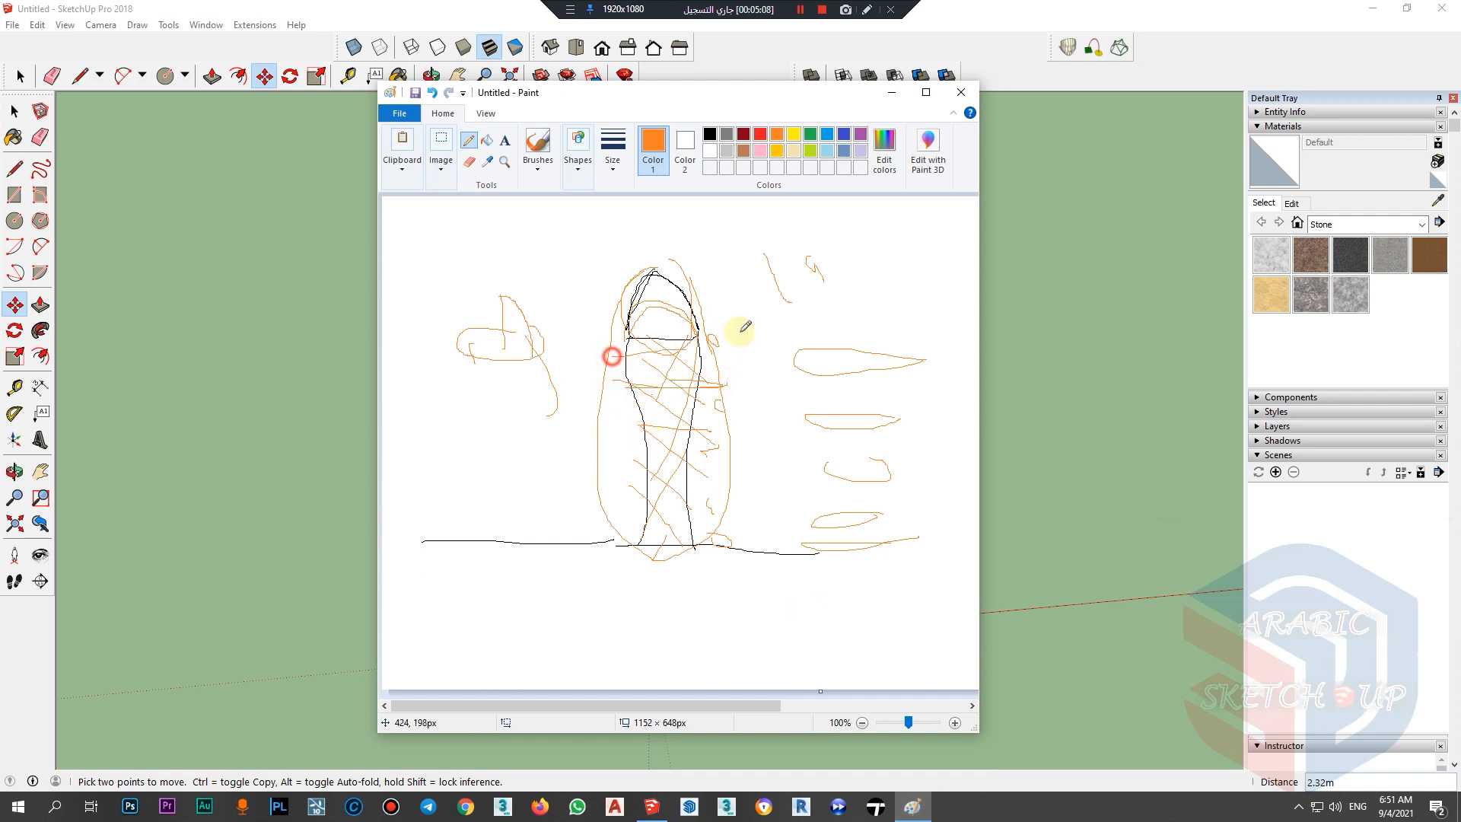
{"action": "left_click", "coordinate": [892, 93]}
{"action": "mouse_move", "coordinate": [747, 532]}
{"action": "middle_mouse_down"}
{"action": "mouse_move", "coordinate": [610, 182]}
{"action": "mouse_move", "coordinate": [685, 336]}
{"action": "mouse_move", "coordinate": [678, 248]}
{"action": "mouse_move", "coordinate": [700, 277]}
{"action": "middle_mouse_up"}
{"action": "left_click", "coordinate": [913, 807]}
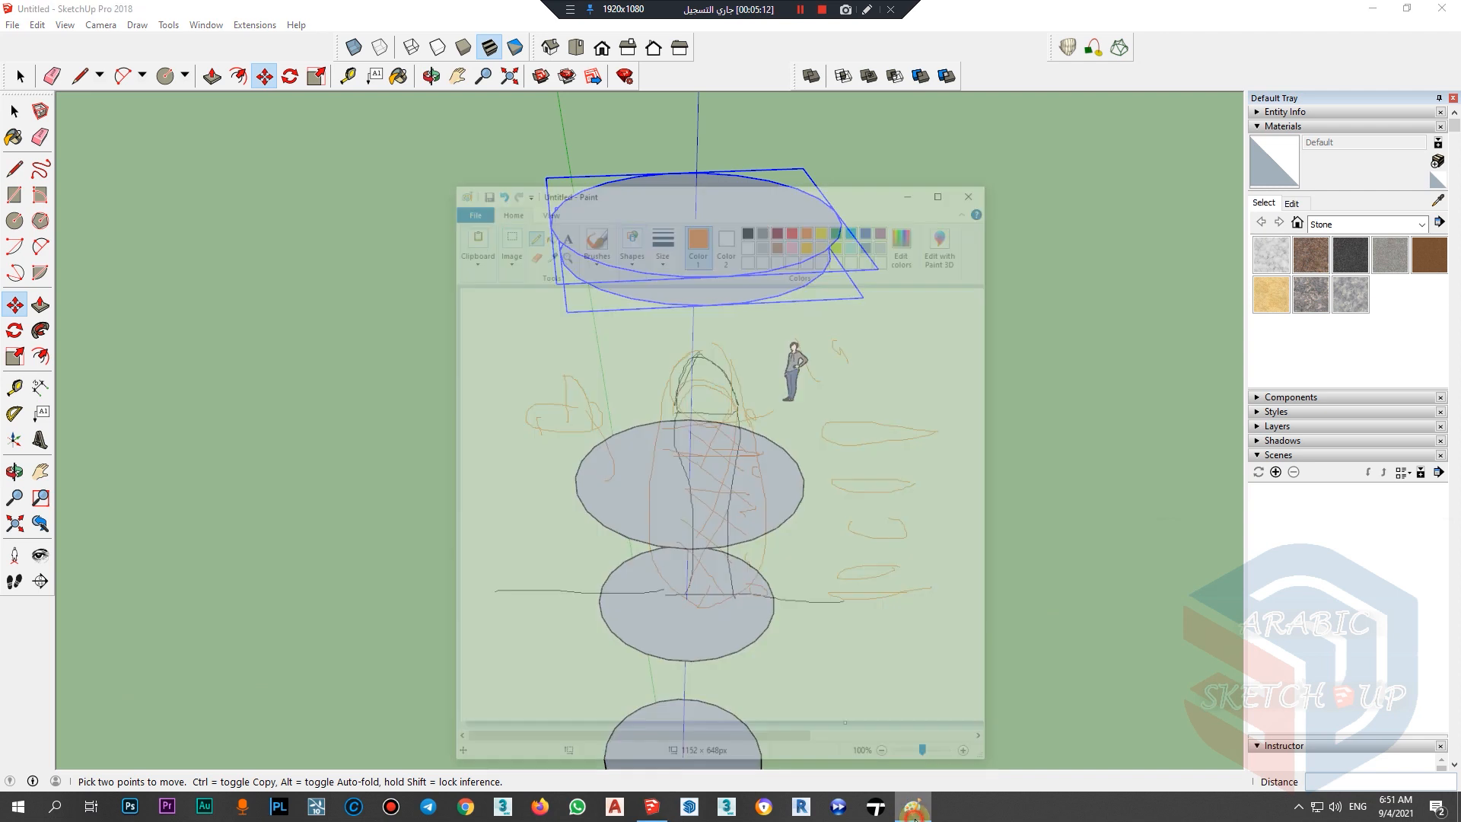
{"action": "left_click", "coordinate": [913, 807]}
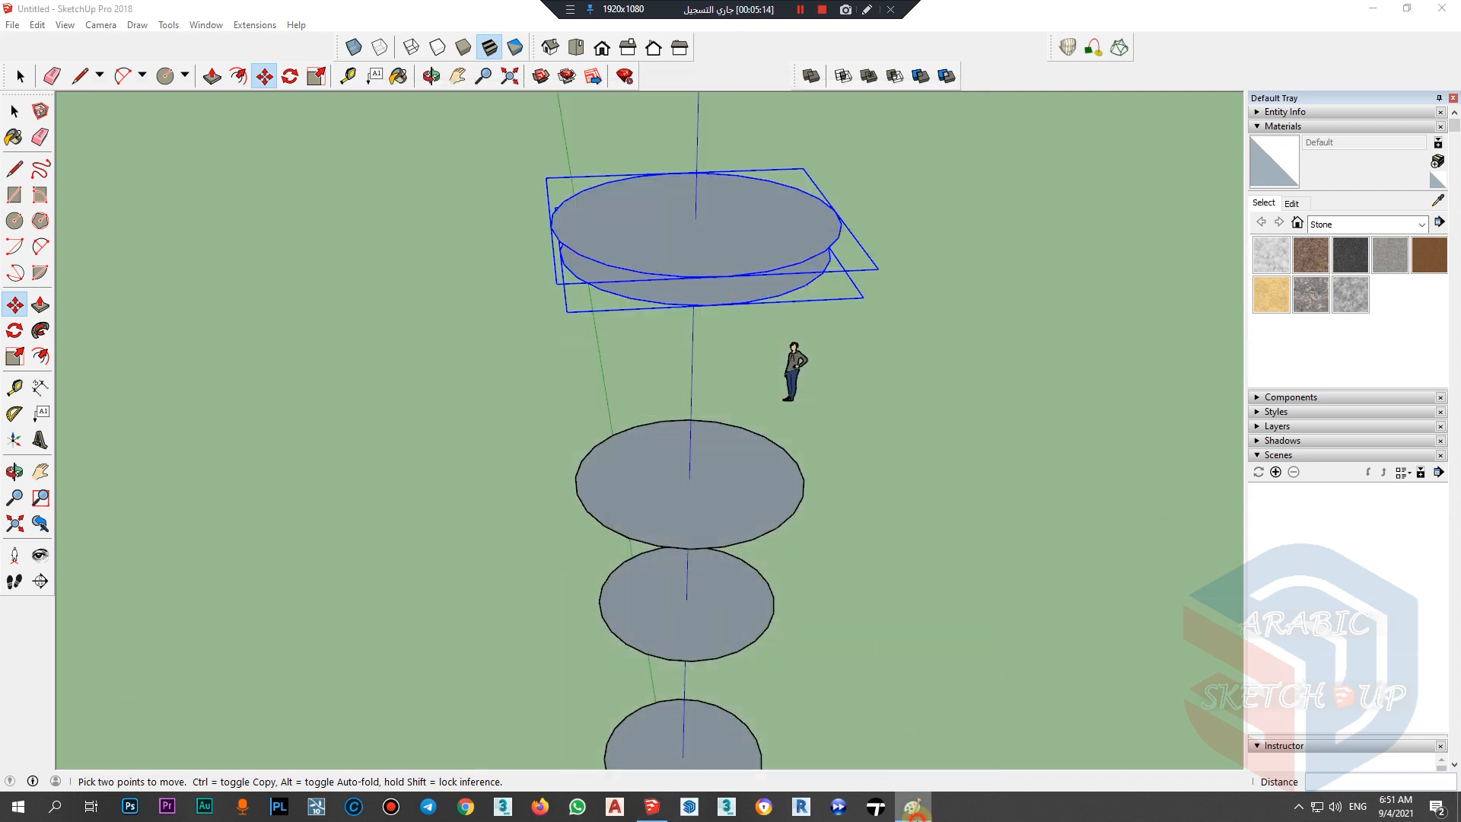
{"action": "left_click", "coordinate": [913, 806]}
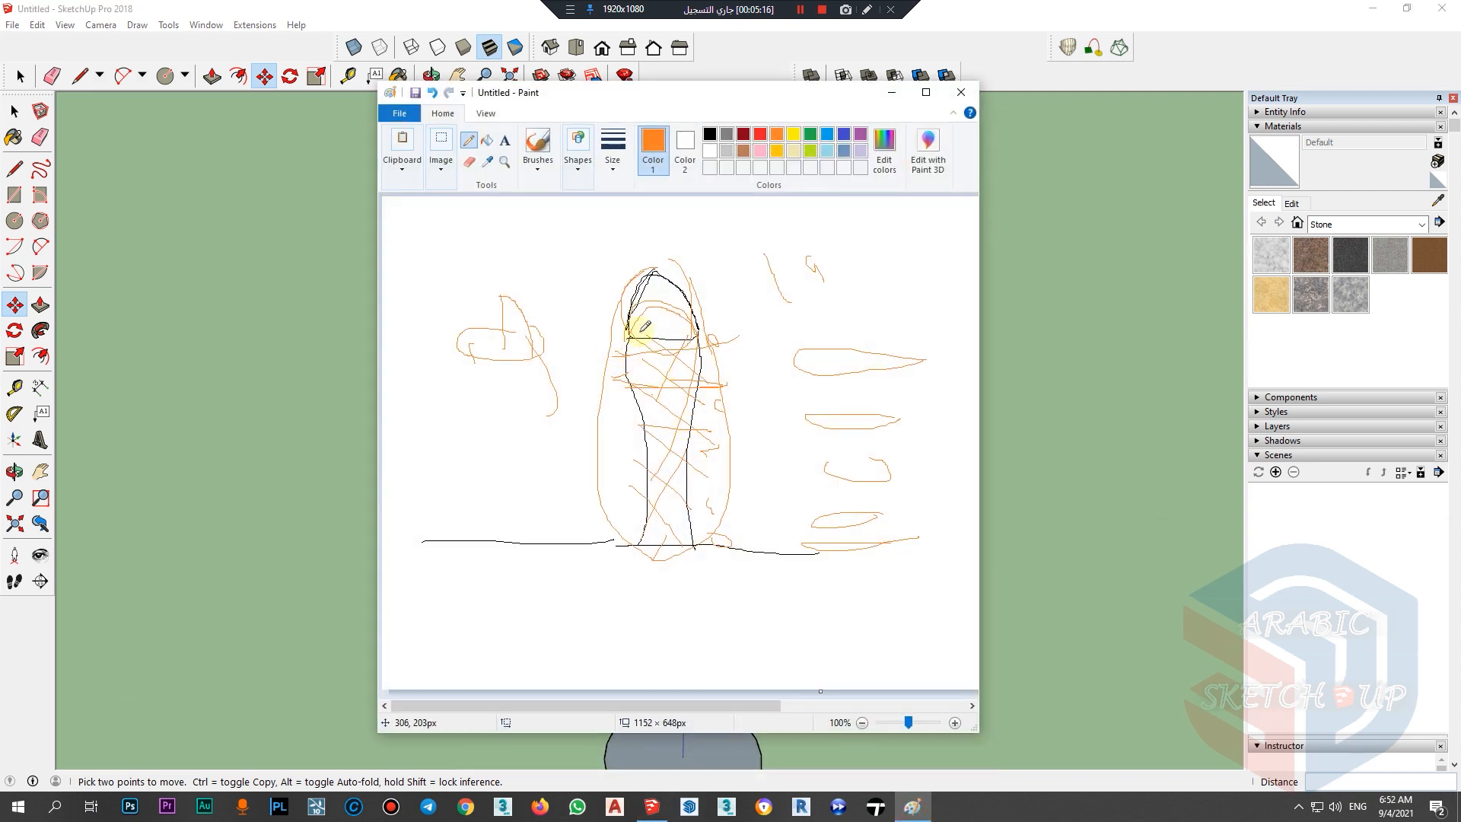
{"action": "left_click", "coordinate": [891, 101]}
Step: Delete the largest circle at the very top of the stack and select the circle just beneath it
{"action": "scroll", "coordinate": [689, 356], "scroll_direction": "down", "scroll_amount": 6}
{"action": "mouse_move", "coordinate": [676, 473]}
{"action": "middle_mouse_down"}
{"action": "mouse_move", "coordinate": [652, 516]}
{"action": "mouse_move", "coordinate": [657, 561]}
{"action": "middle_mouse_up"}
{"action": "scroll", "coordinate": [685, 406], "scroll_direction": "up", "scroll_amount": 3}
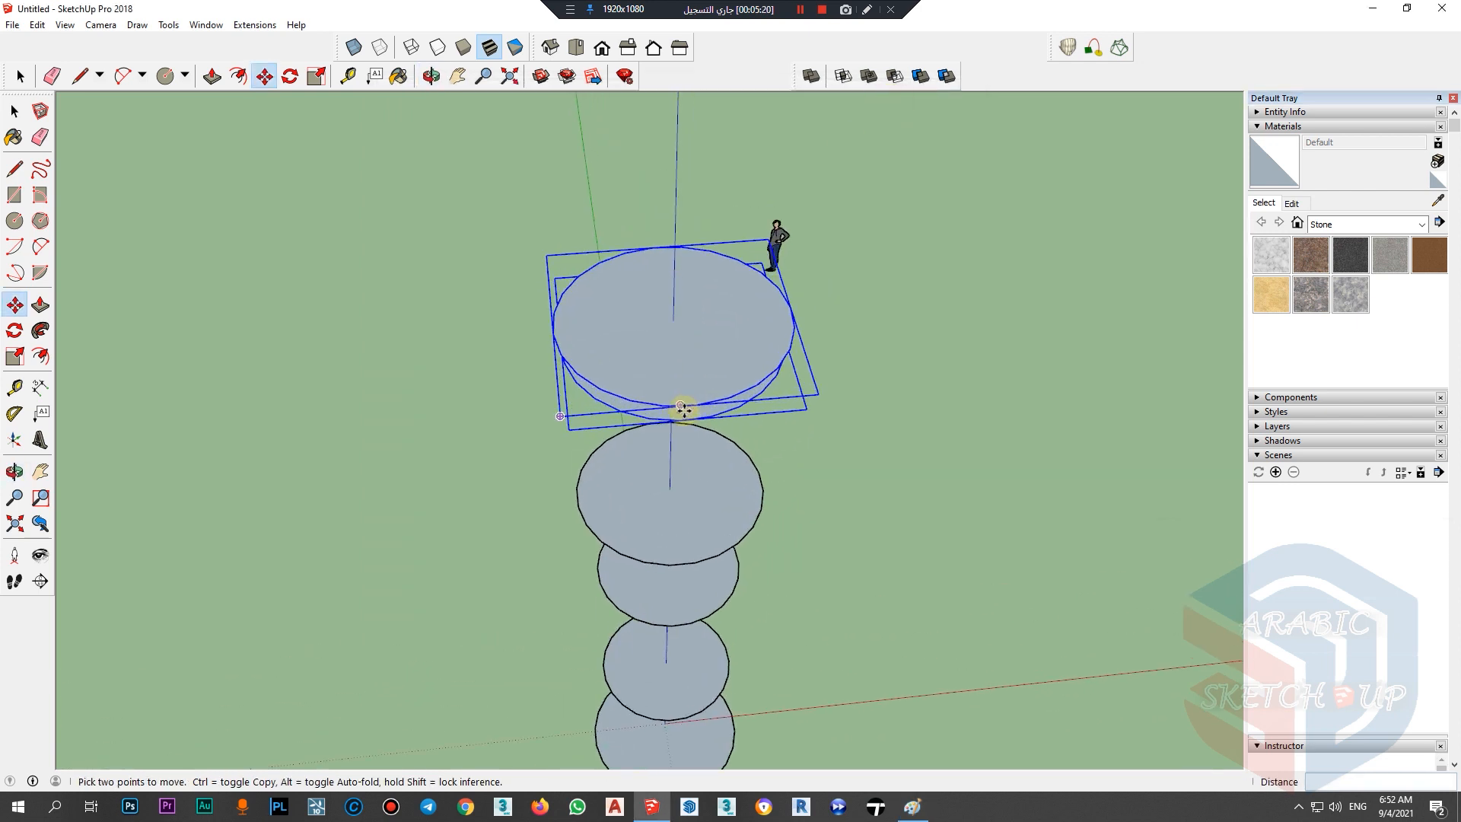
{"action": "key", "text": "space"}
{"action": "middle_click_drag", "start_coordinate": [681, 430], "coordinate": [907, 759]}
{"action": "scroll", "coordinate": [742, 586], "scroll_direction": "down", "scroll_amount": 2}
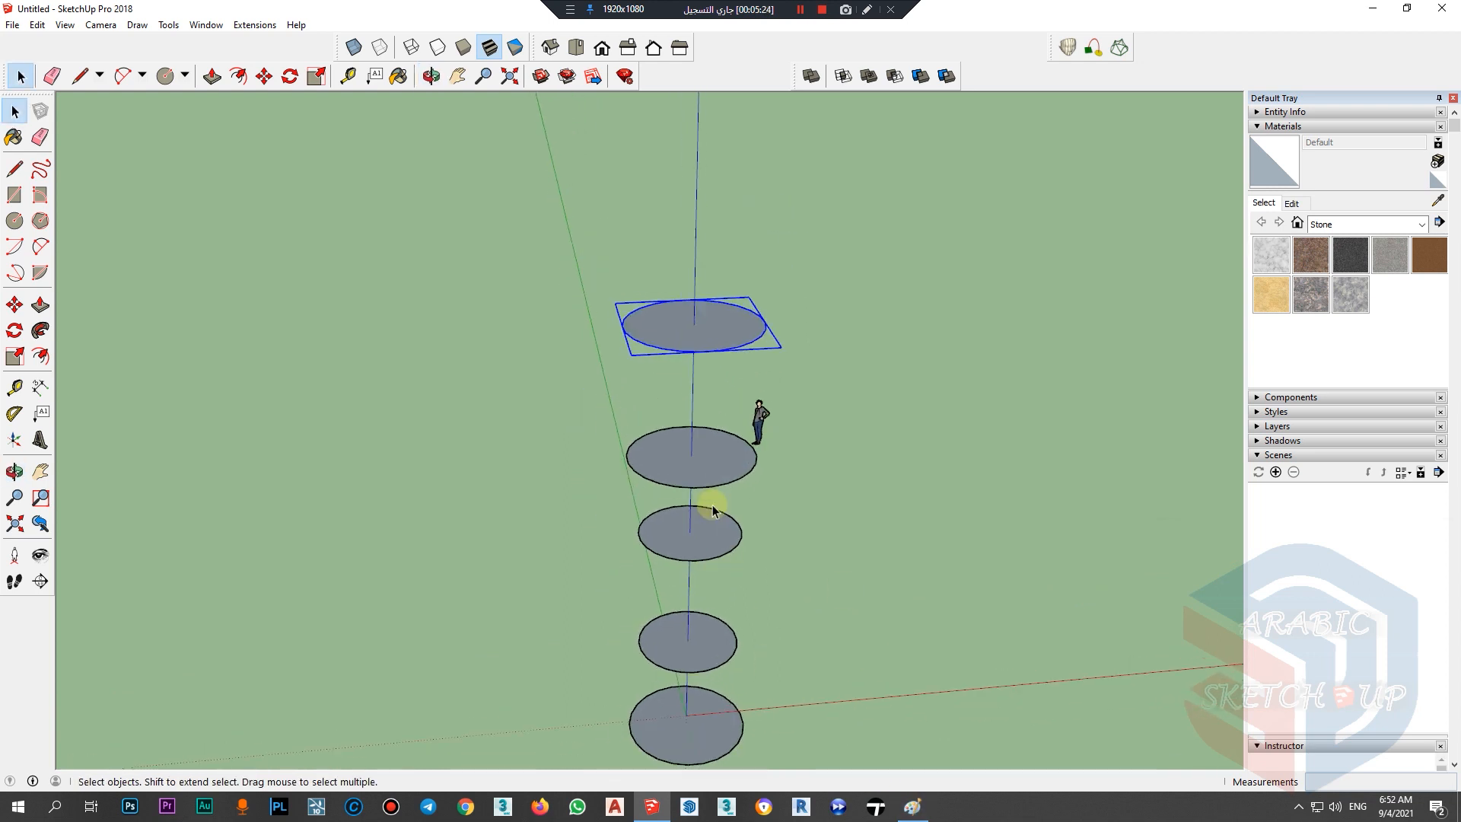
Step: Compare the remaining five circles with the tower sketch in Paint
{"action": "mouse_move", "coordinate": [689, 408]}
{"action": "middle_mouse_down"}
{"action": "mouse_move", "coordinate": [636, 386]}
{"action": "mouse_move", "coordinate": [618, 405]}
{"action": "middle_mouse_up"}
{"action": "left_click", "coordinate": [913, 805]}
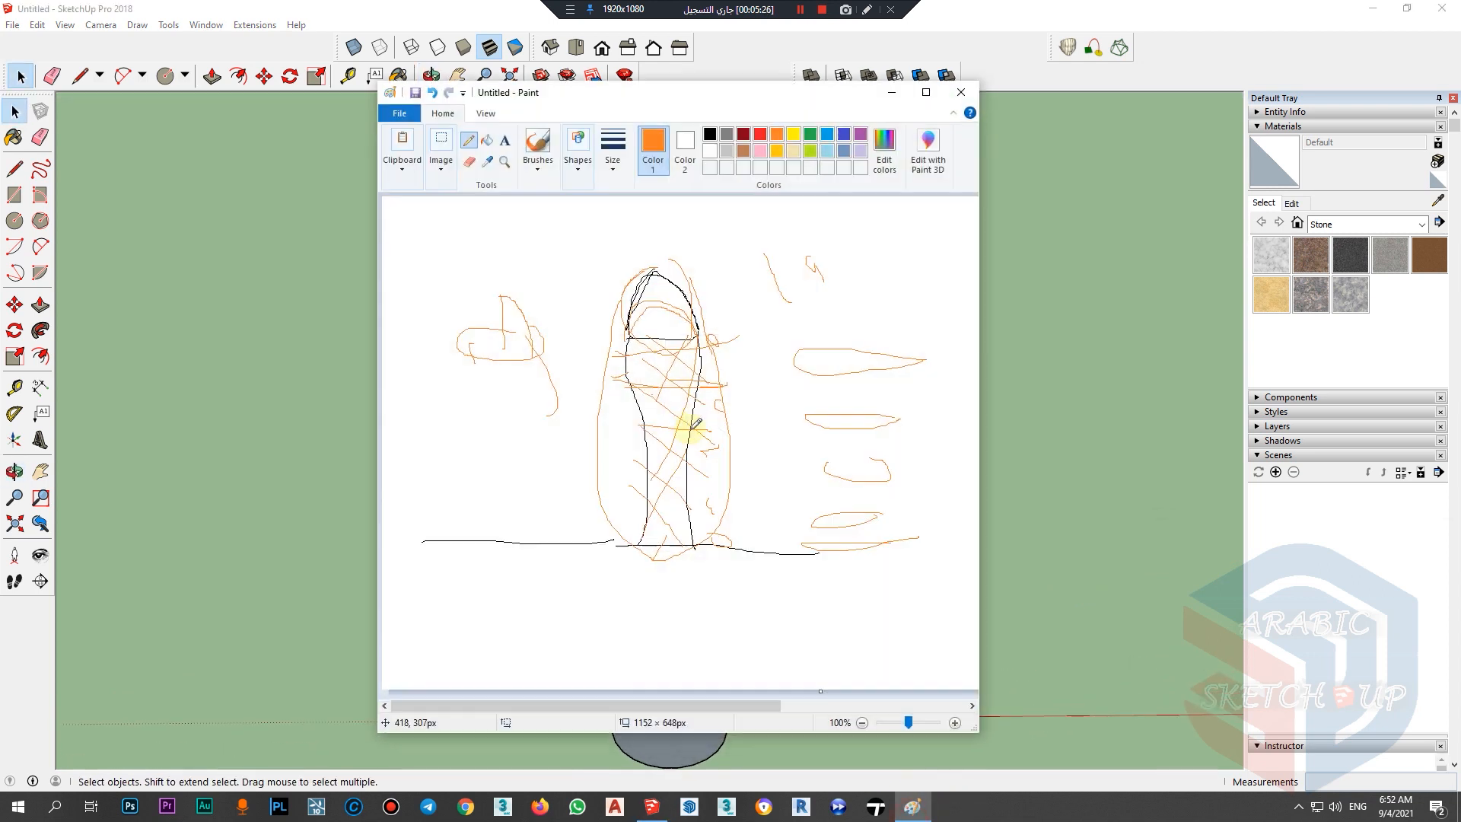
{"action": "left_click", "coordinate": [891, 93]}
{"action": "middle_click_drag", "start_coordinate": [754, 336], "coordinate": [715, 424]}
{"action": "scroll", "coordinate": [663, 398], "scroll_direction": "up", "scroll_amount": 2}
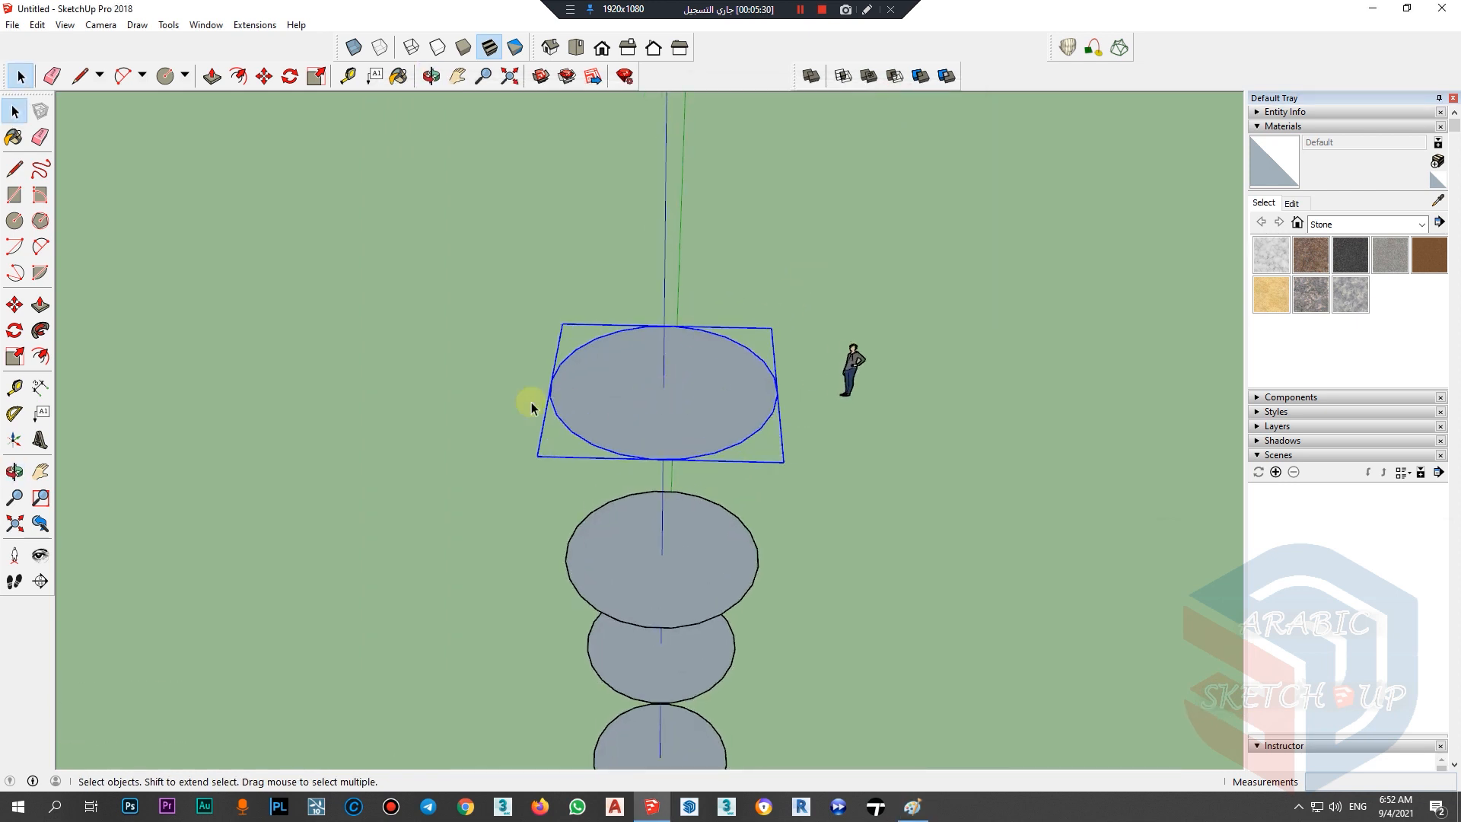
{"action": "key", "text": "c"}
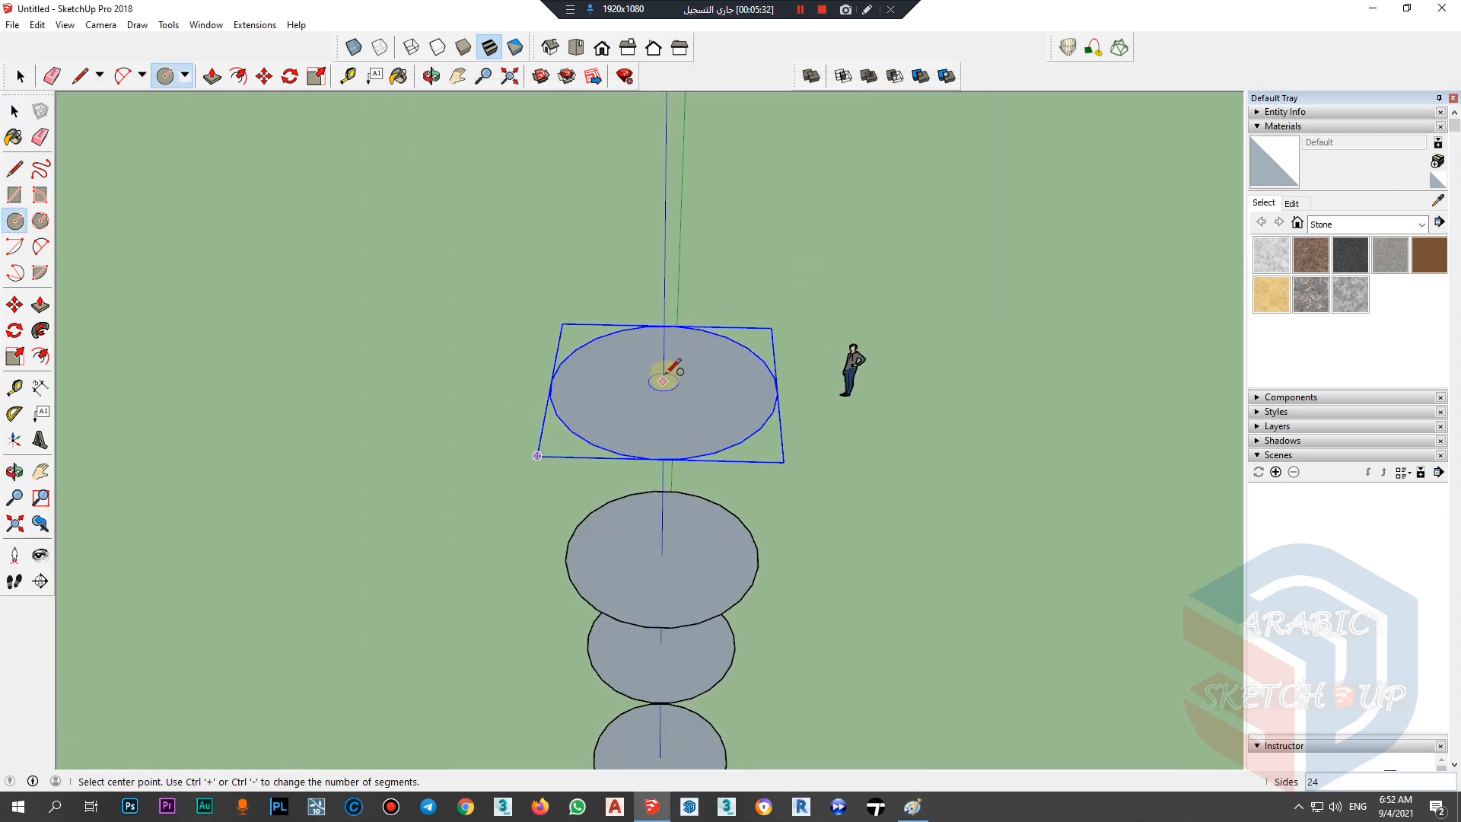
{"action": "middle_click_drag", "start_coordinate": [678, 431], "coordinate": [687, 479]}
{"action": "middle_click_drag", "start_coordinate": [679, 682], "coordinate": [716, 694]}
{"action": "left_click", "coordinate": [705, 628]}
{"action": "scroll", "coordinate": [722, 633], "scroll_direction": "up", "scroll_amount": 2}
{"action": "middle_click_drag", "start_coordinate": [723, 641], "coordinate": [693, 749]}
{"action": "scroll", "coordinate": [715, 659], "scroll_direction": "up", "scroll_amount": 2}
{"action": "left_click", "coordinate": [723, 652]}
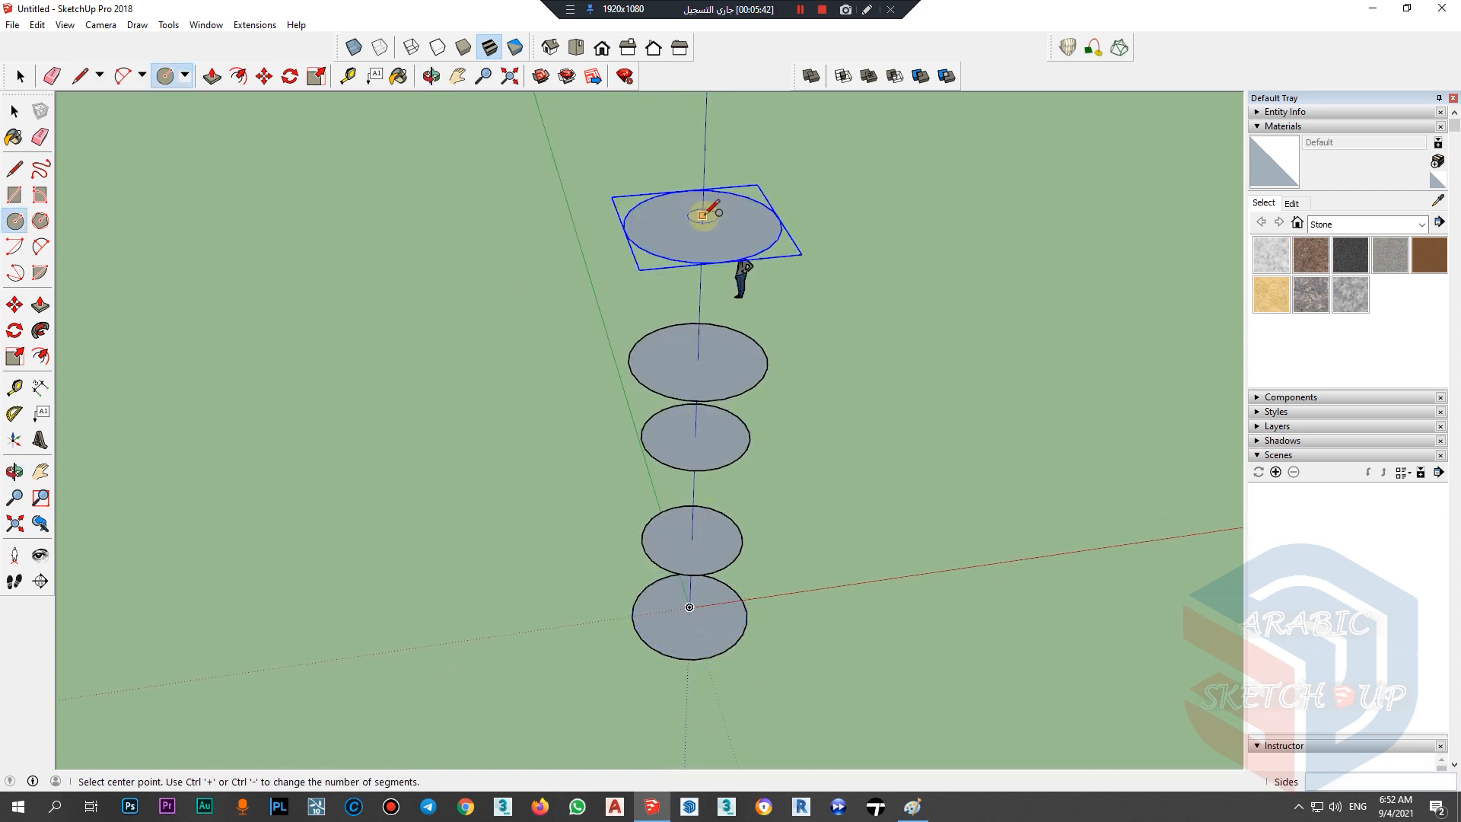
{"action": "scroll", "coordinate": [703, 217], "scroll_direction": "up", "scroll_amount": 1}
{"action": "key", "text": "m"}
{"action": "key", "text": "ctrl"}
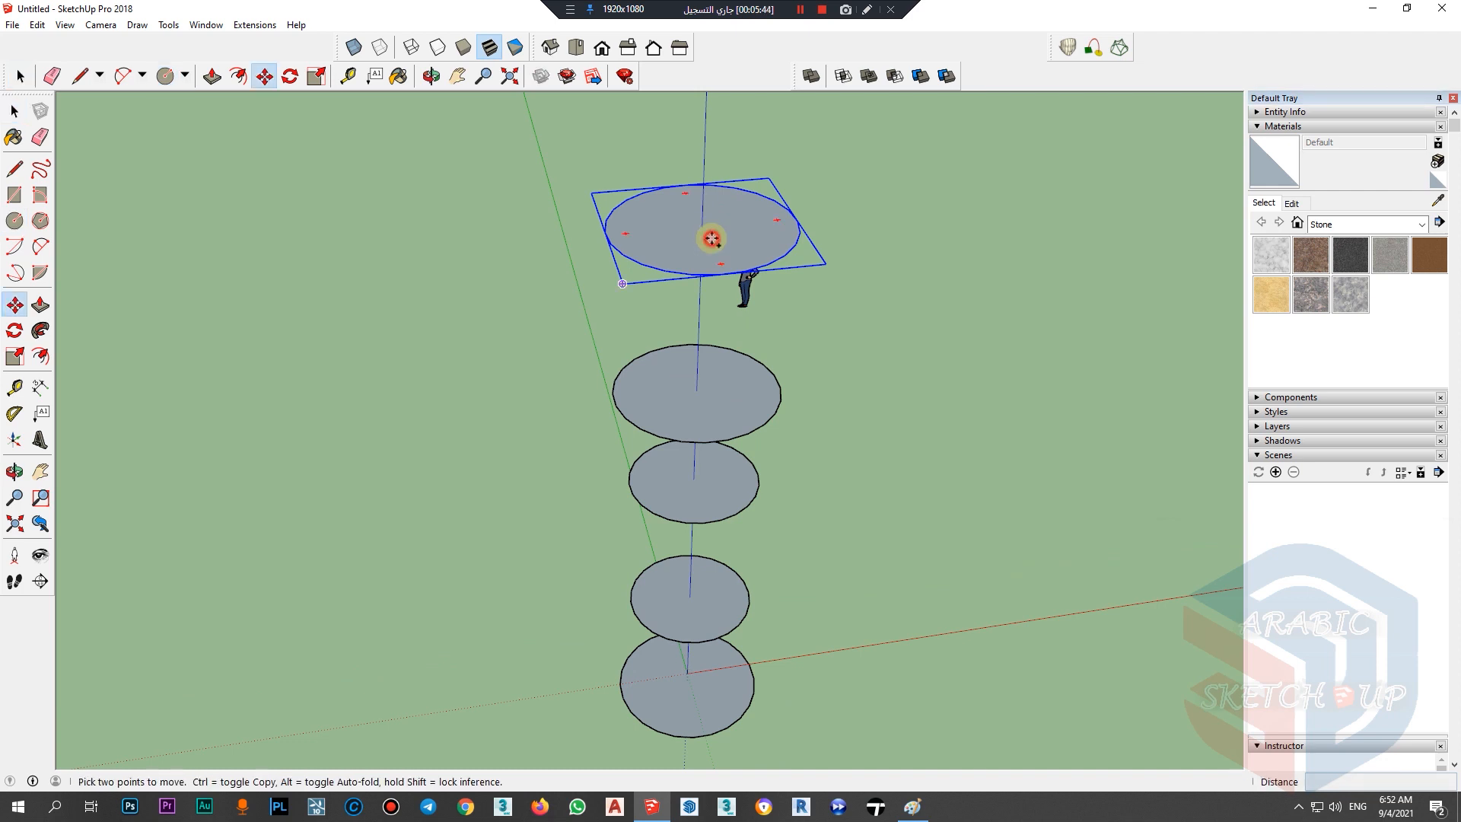
{"action": "left_click", "coordinate": [711, 238]}
{"action": "key", "text": "Escape"}
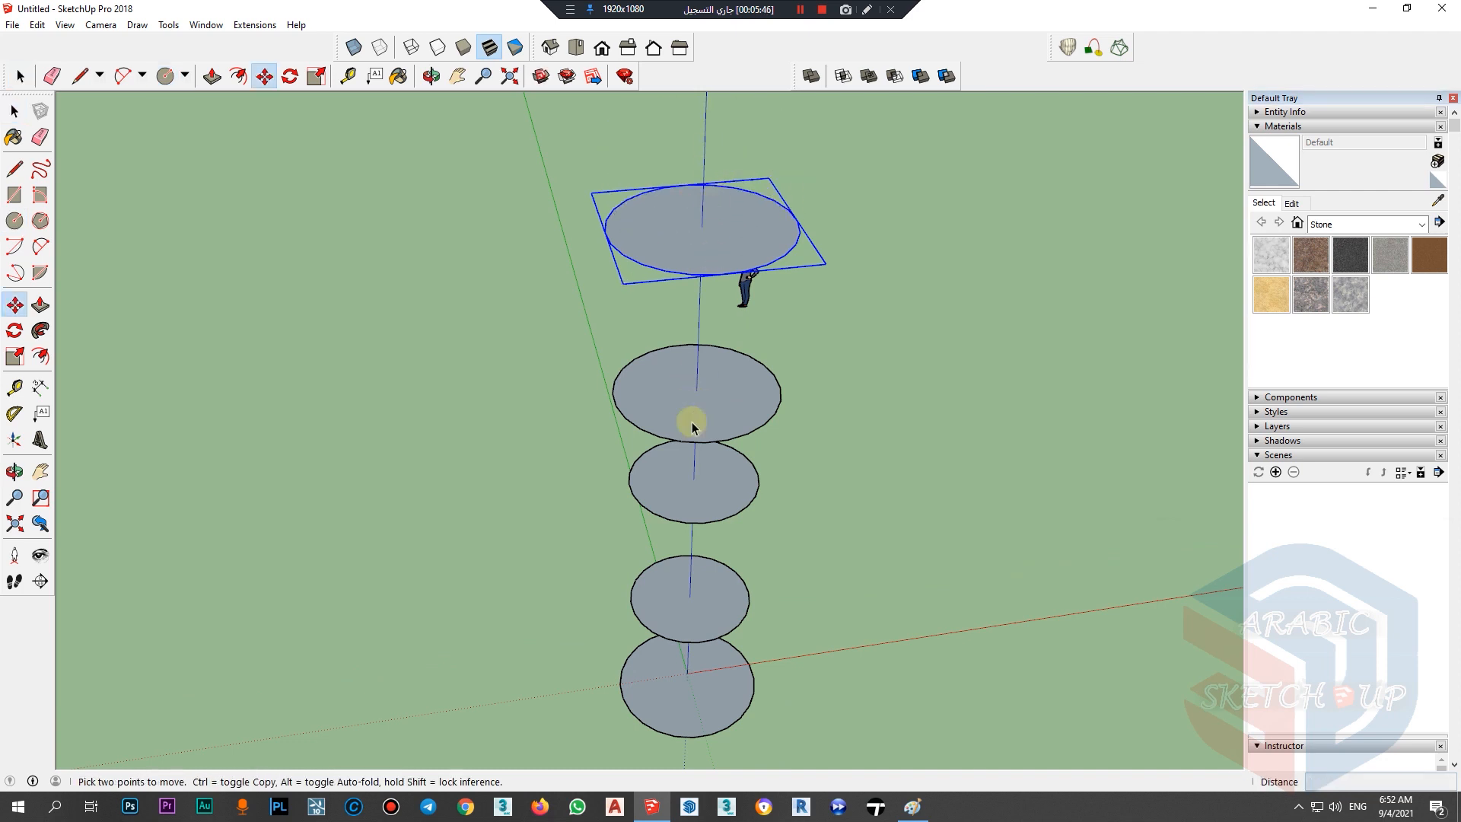
Step: Copy the second-lowest circle straight up the blue axis to form a new smaller circle above the stack
{"action": "key", "text": "space"}
{"action": "left_click", "coordinate": [713, 411]}
{"action": "left_click", "coordinate": [706, 636]}
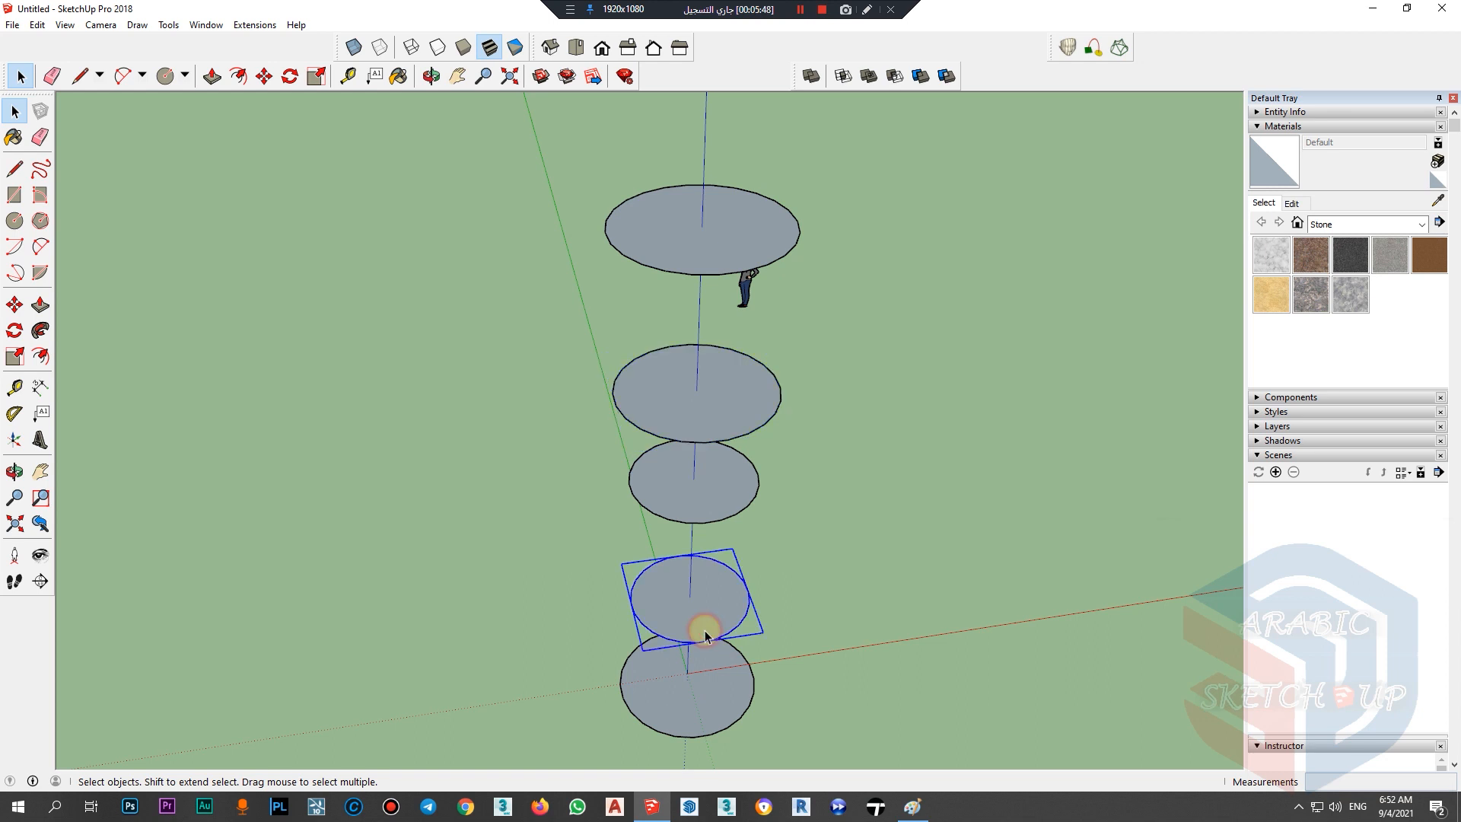
{"action": "key", "text": "m"}
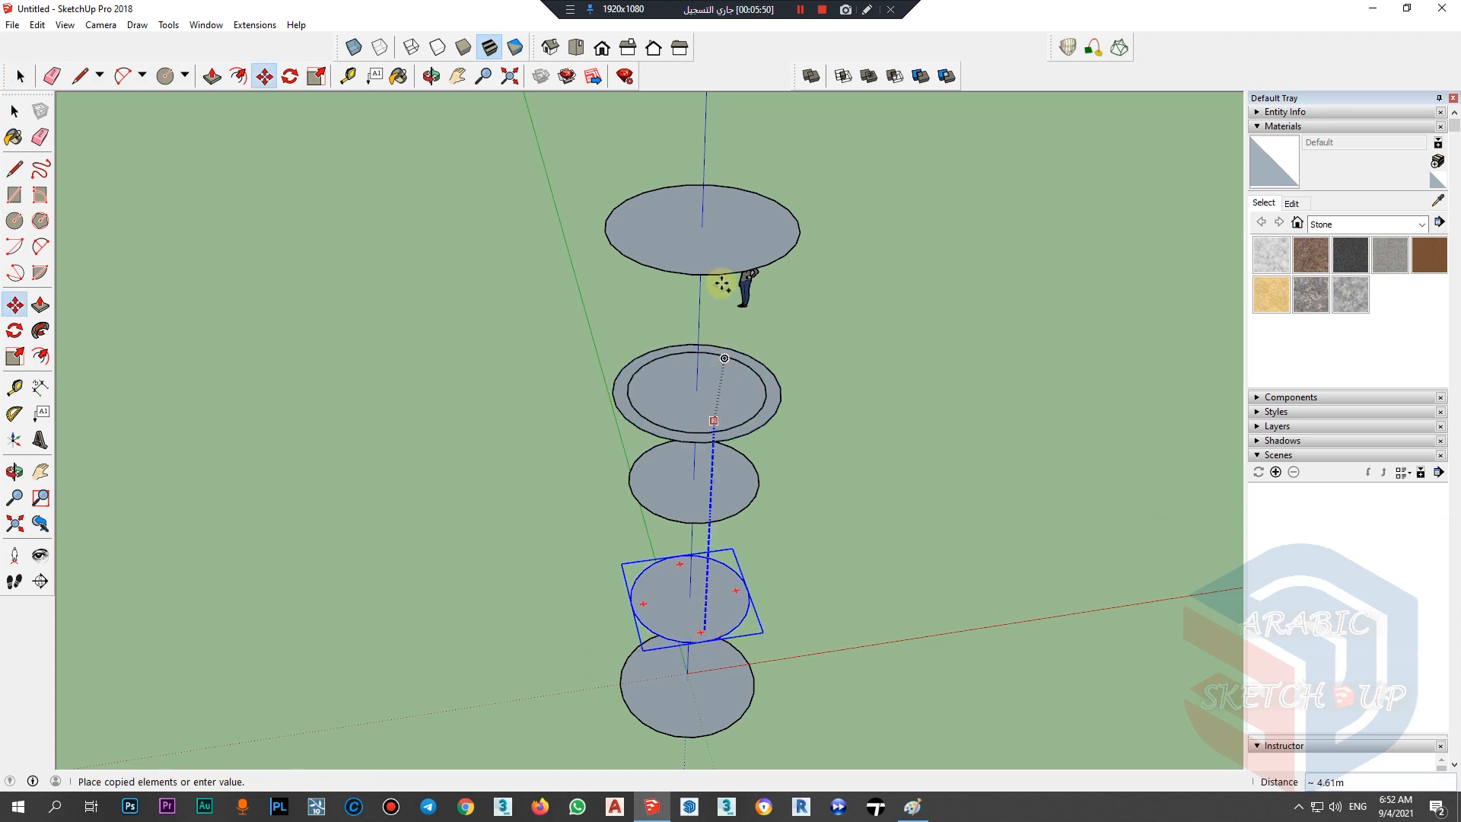
{"action": "left_click", "coordinate": [721, 123]}
{"action": "key", "text": "space"}
Step: Place a copy of a circle from the upper part of the stack off to the side of the tower
{"action": "scroll", "coordinate": [761, 522], "scroll_direction": "down", "scroll_amount": 1}
{"action": "middle_click_drag", "start_coordinate": [761, 522], "coordinate": [675, 408]}
{"action": "key", "text": "m"}
{"action": "key", "text": "ctrl"}
{"action": "left_click", "coordinate": [717, 277]}
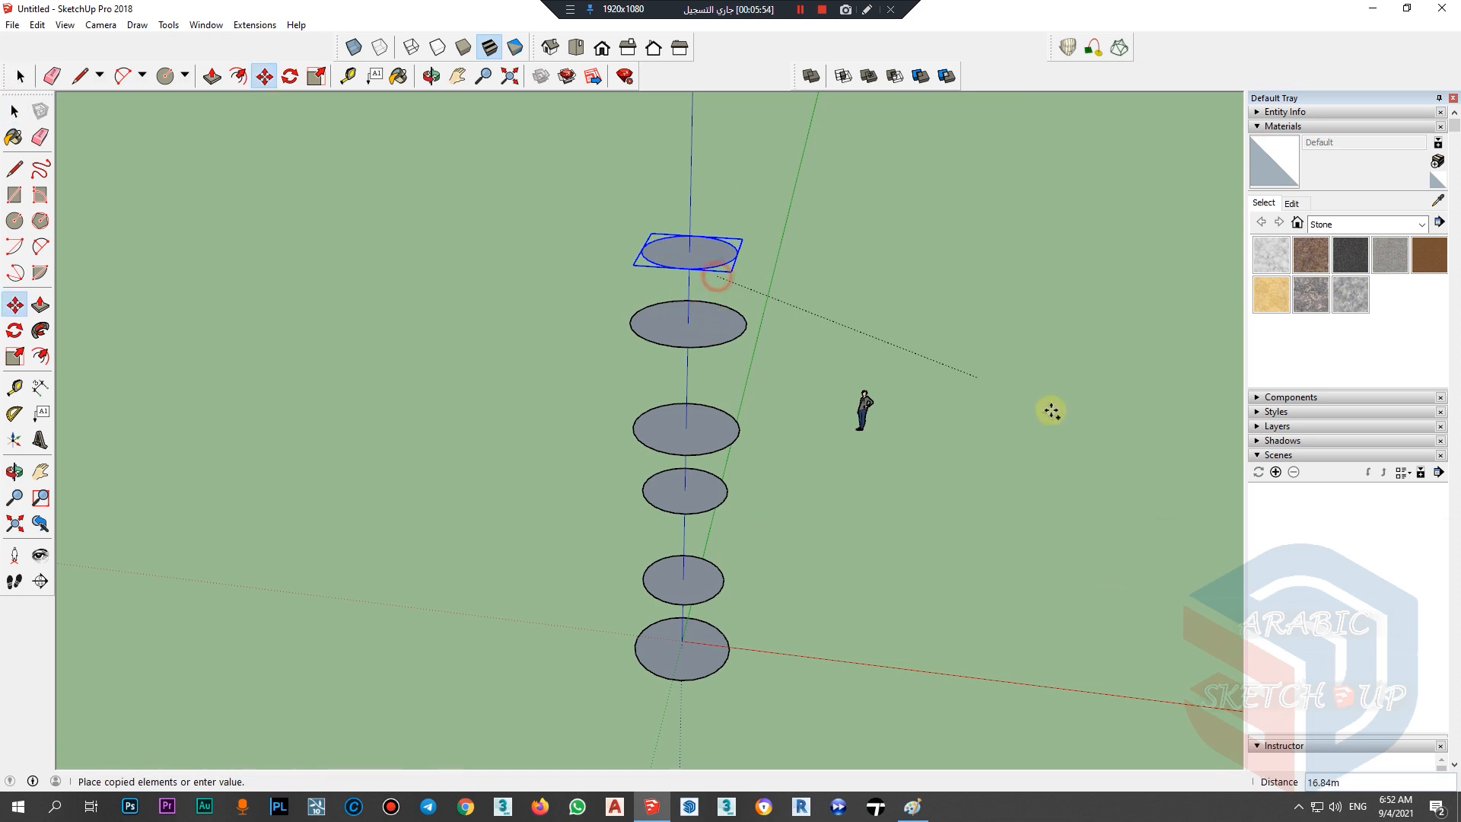
{"action": "left_click", "coordinate": [824, 394]}
{"action": "key", "text": "space"}
Step: Select the six stacked circle groups, leaving out the circle at the side, and explode them
{"action": "scroll", "coordinate": [665, 424], "scroll_direction": "down", "scroll_amount": 2}
{"action": "middle_click_drag", "start_coordinate": [679, 578], "coordinate": [727, 641]}
{"action": "left_click_drag", "start_coordinate": [633, 311], "coordinate": [602, 316]}
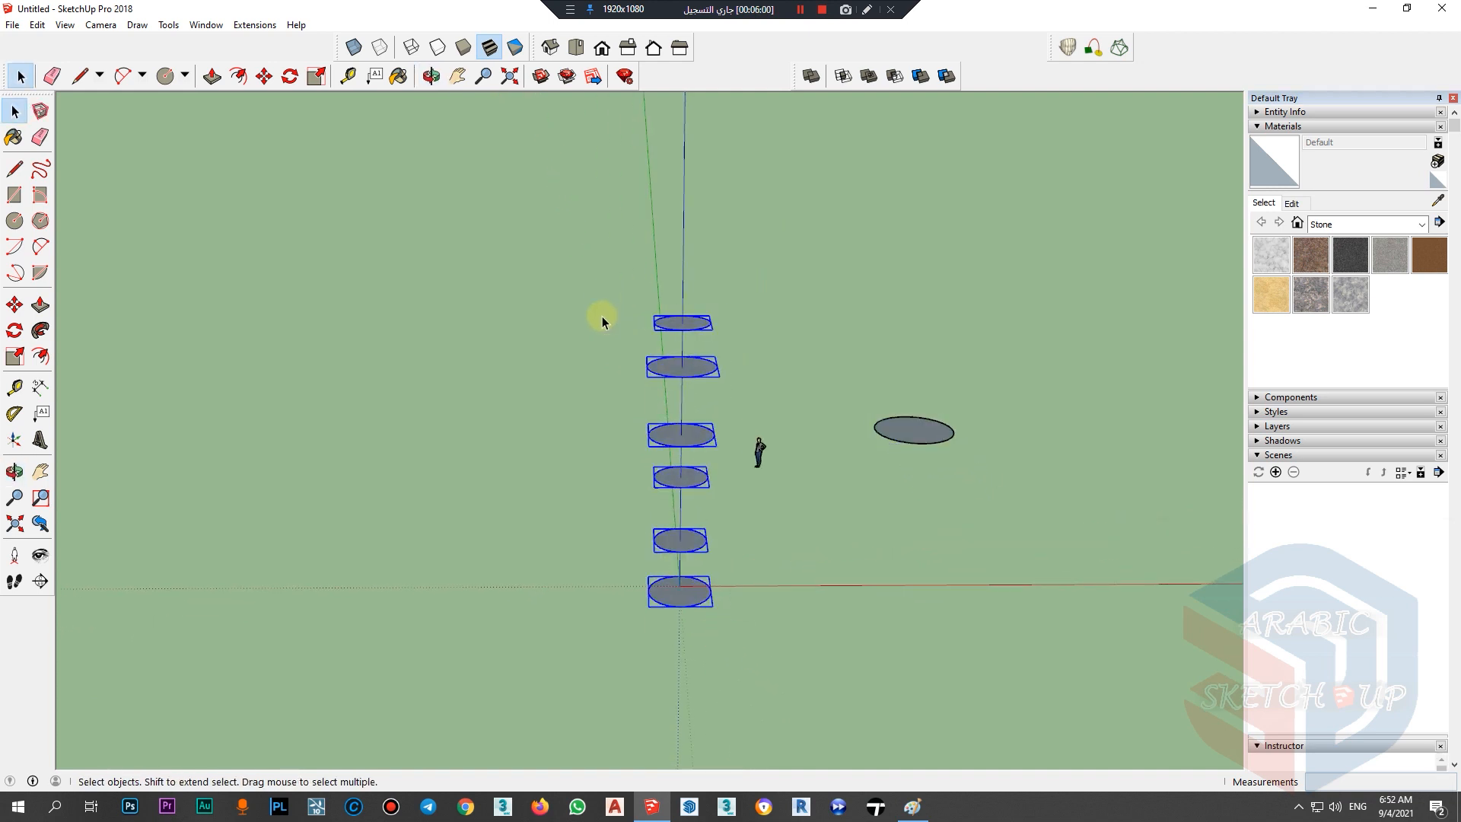
{"action": "right_click", "coordinate": [679, 373]}
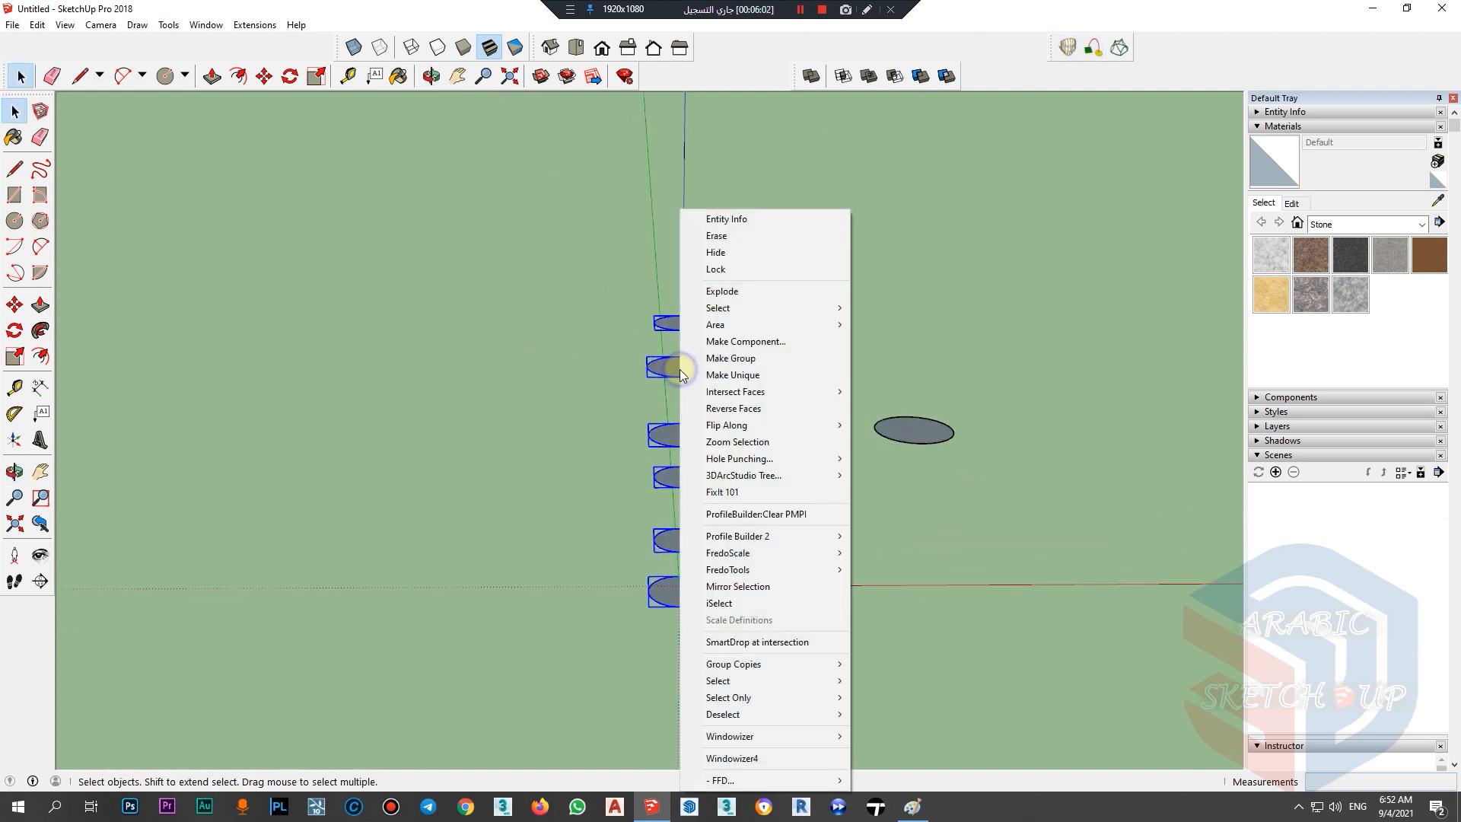
{"action": "left_click", "coordinate": [734, 291]}
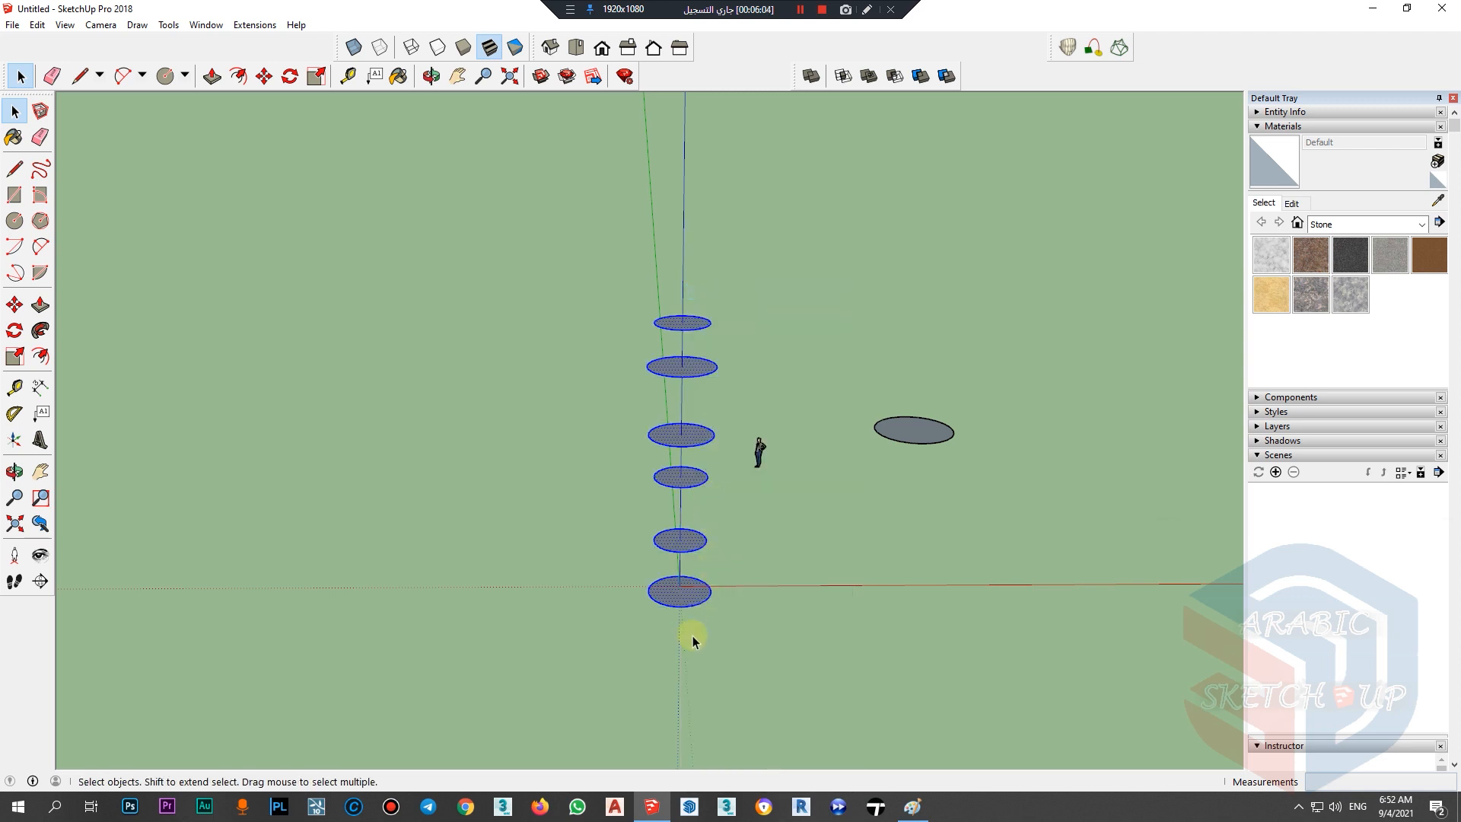
Step: Start a Loft by Spline through the six exploded circles and try the second vertex matching method
{"action": "left_click", "coordinate": [1061, 50]}
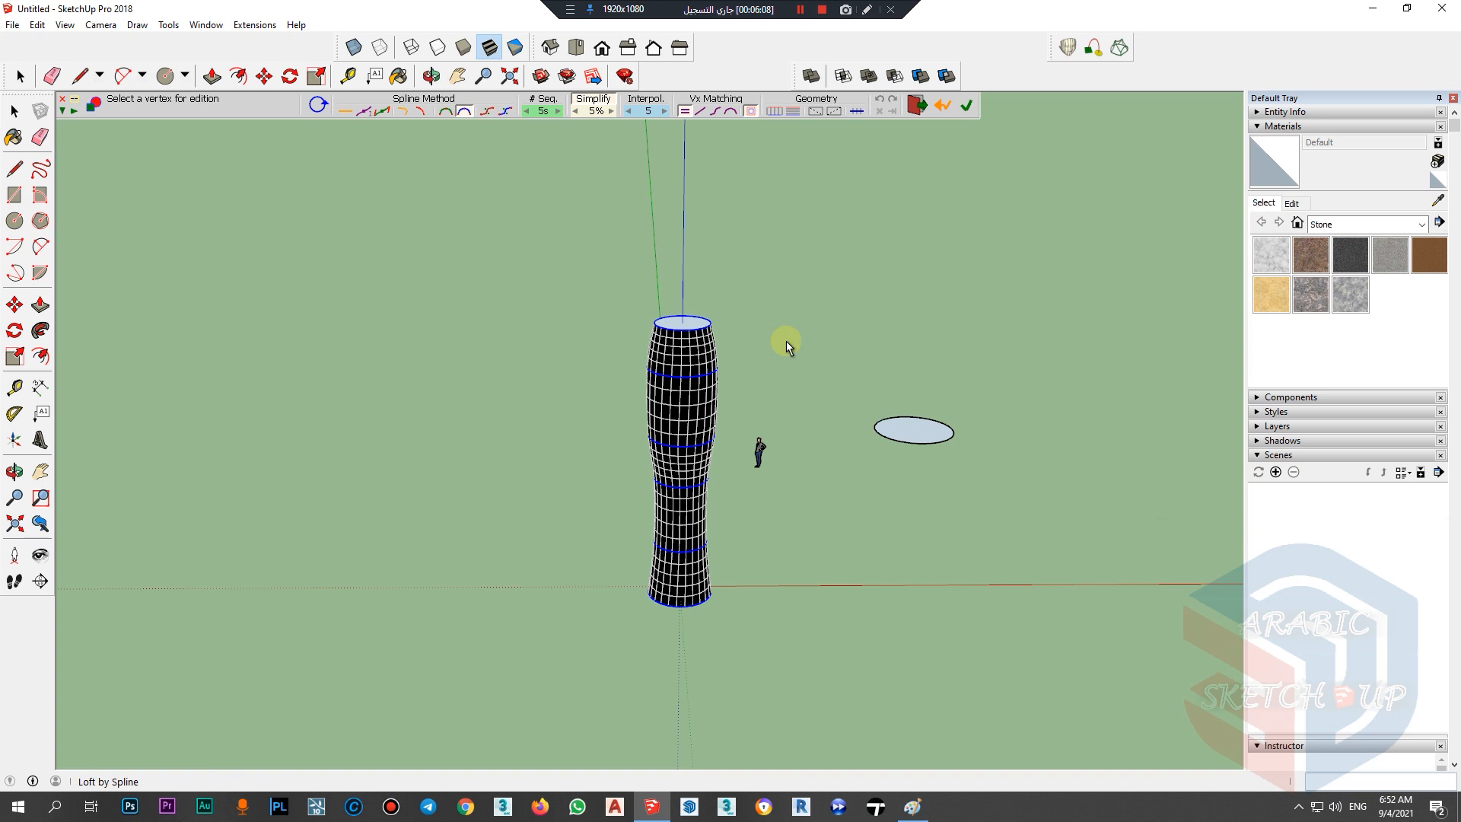
{"action": "scroll", "coordinate": [694, 409], "scroll_direction": "up", "scroll_amount": 3}
{"action": "scroll", "coordinate": [684, 412], "scroll_direction": "up", "scroll_amount": 2}
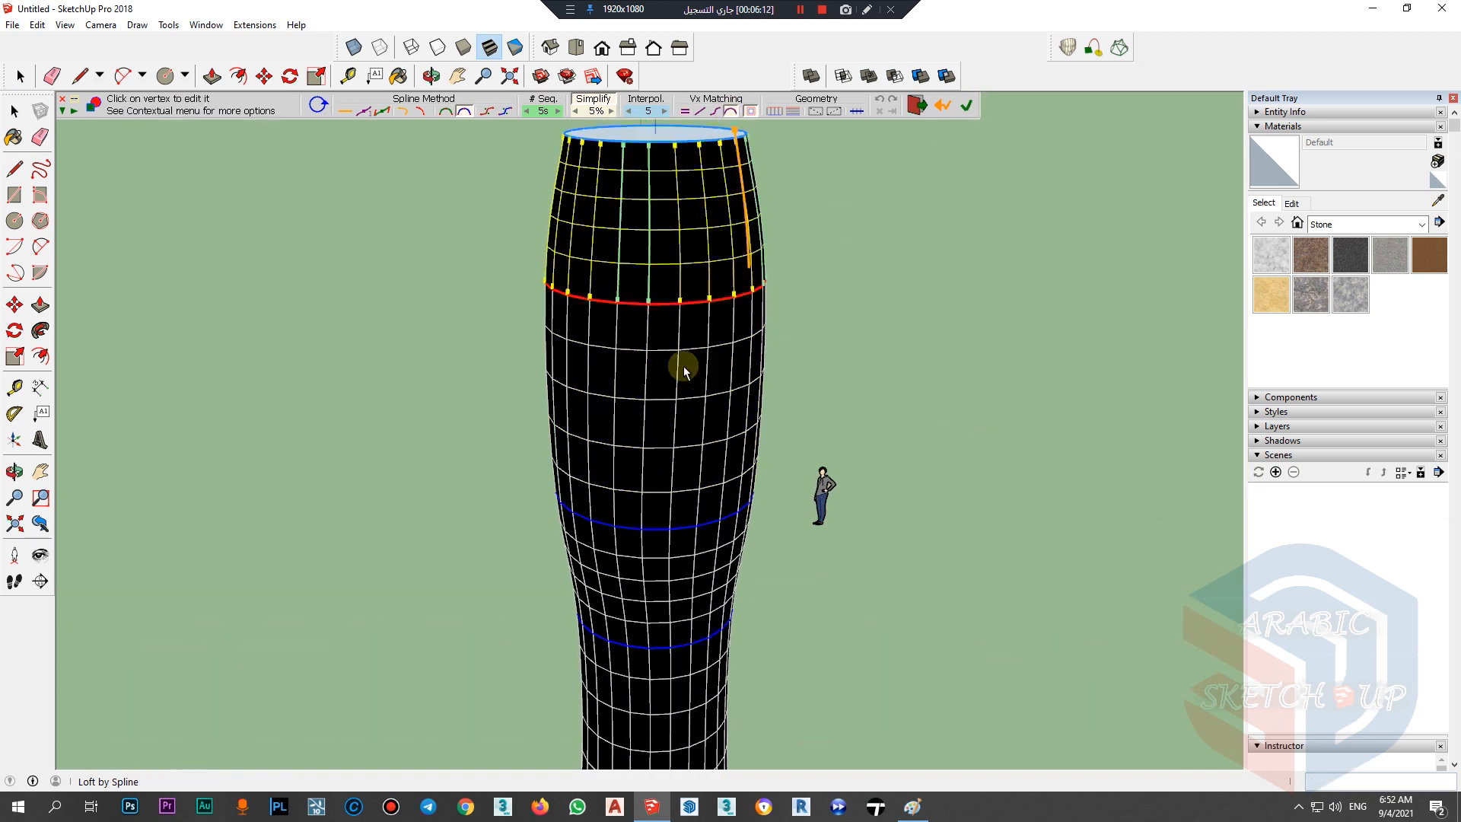
{"action": "left_click", "coordinate": [701, 114]}
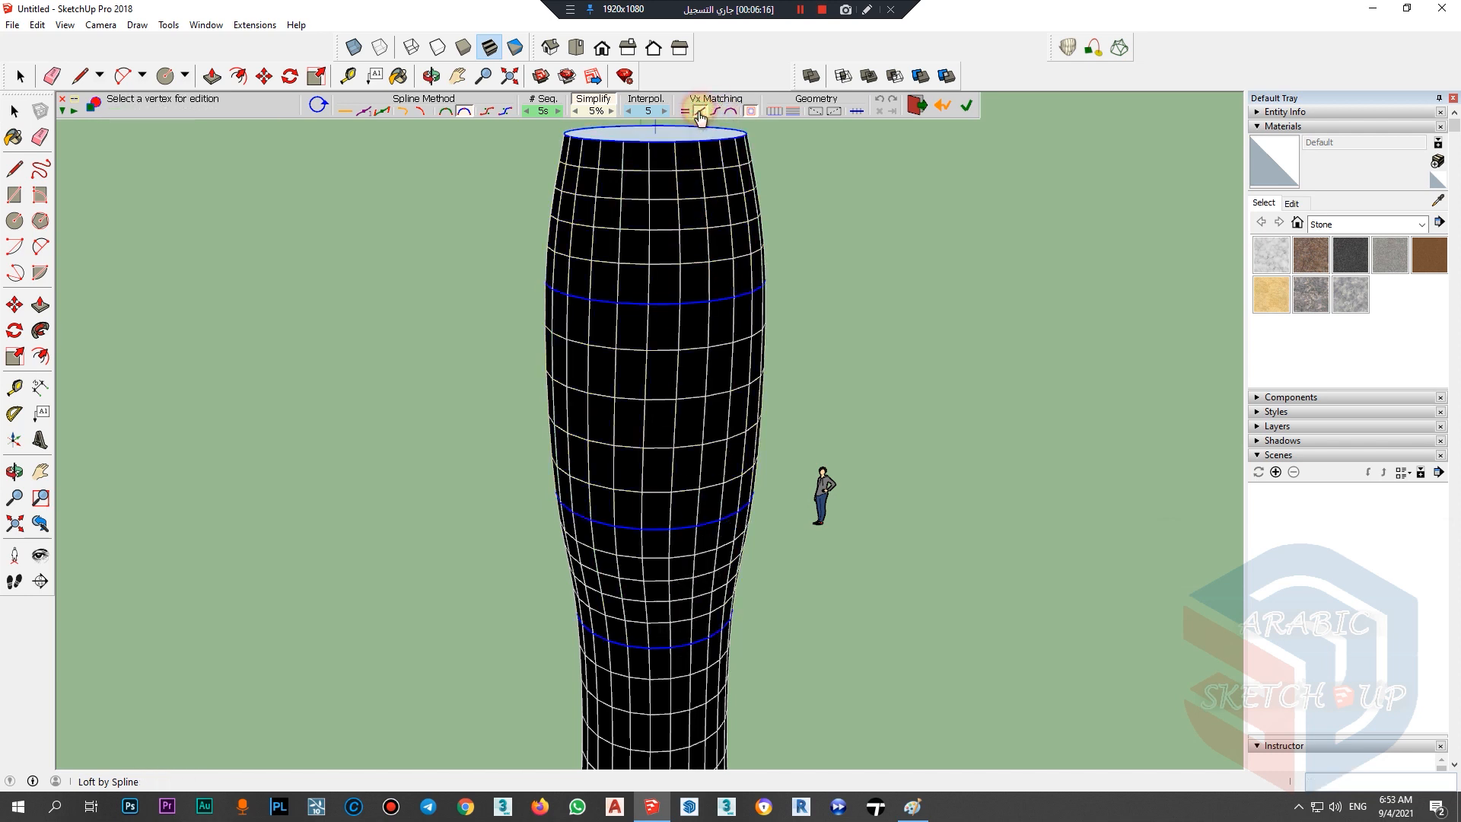
{"action": "middle_click_drag", "start_coordinate": [672, 575], "coordinate": [454, 580]}
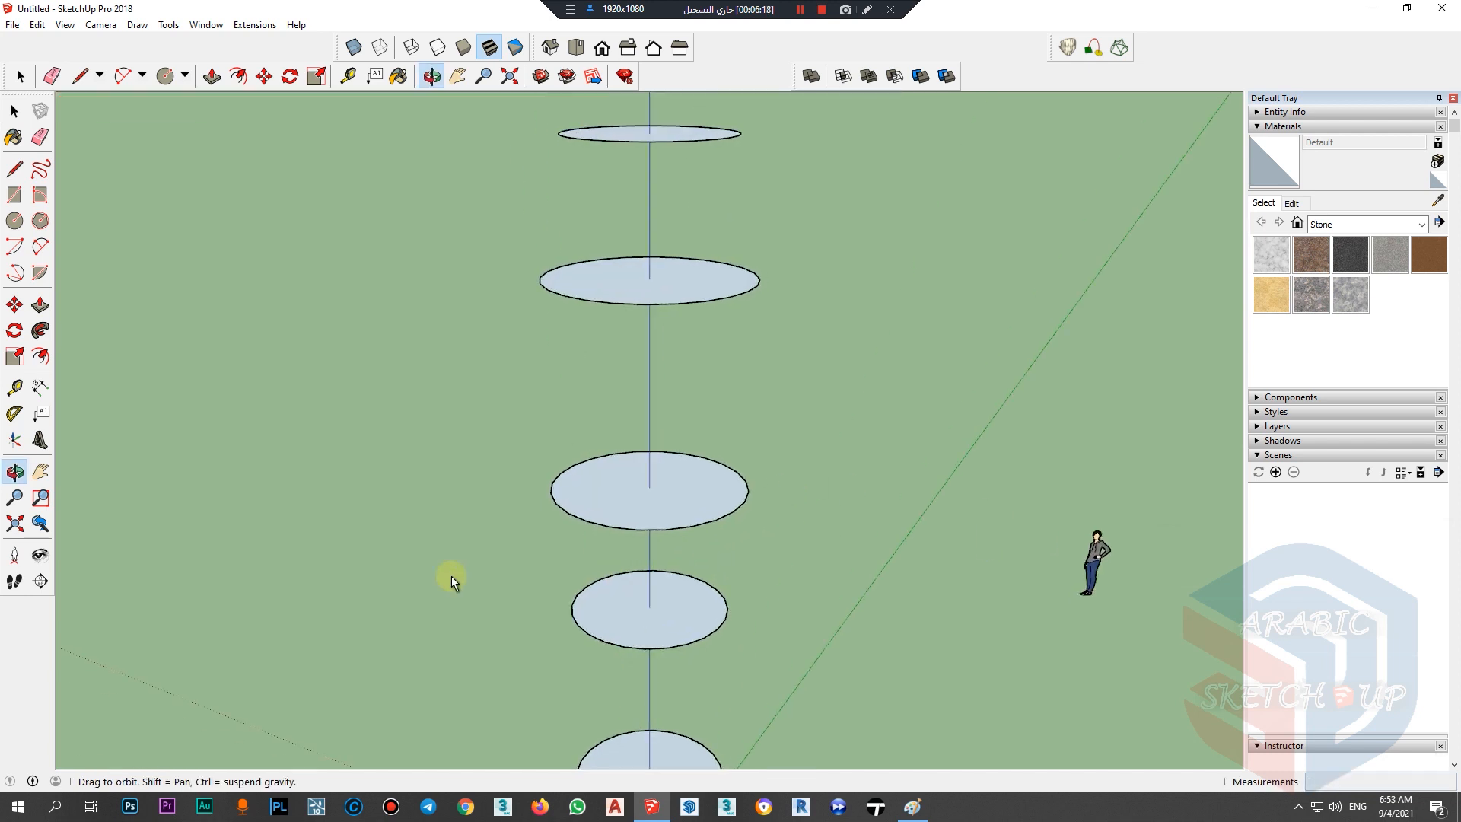
Step: Try the diagonal and grid-line geometry options on the loft preview
{"action": "left_click", "coordinate": [833, 111]}
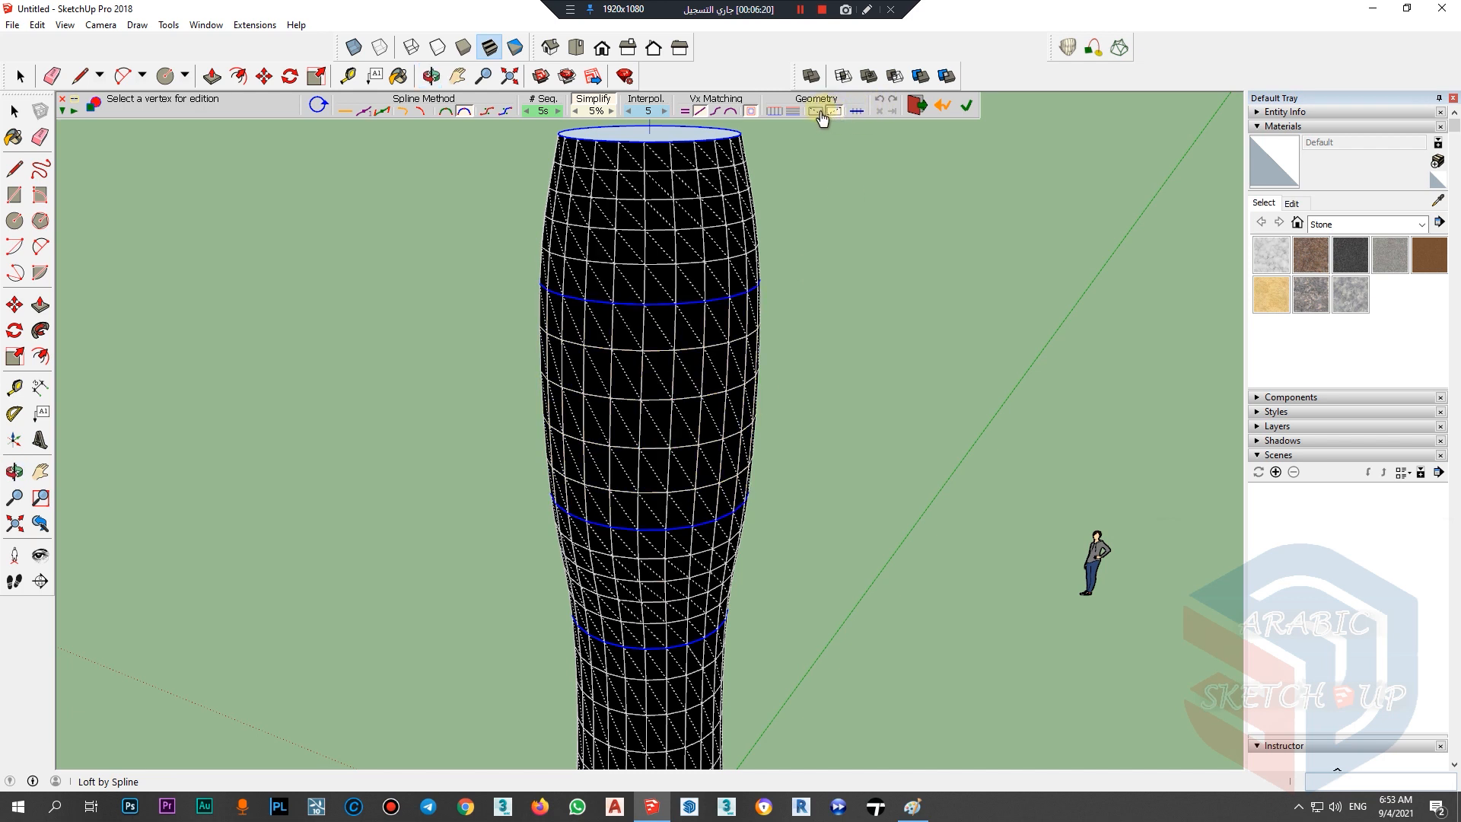
{"action": "left_click", "coordinate": [815, 112]}
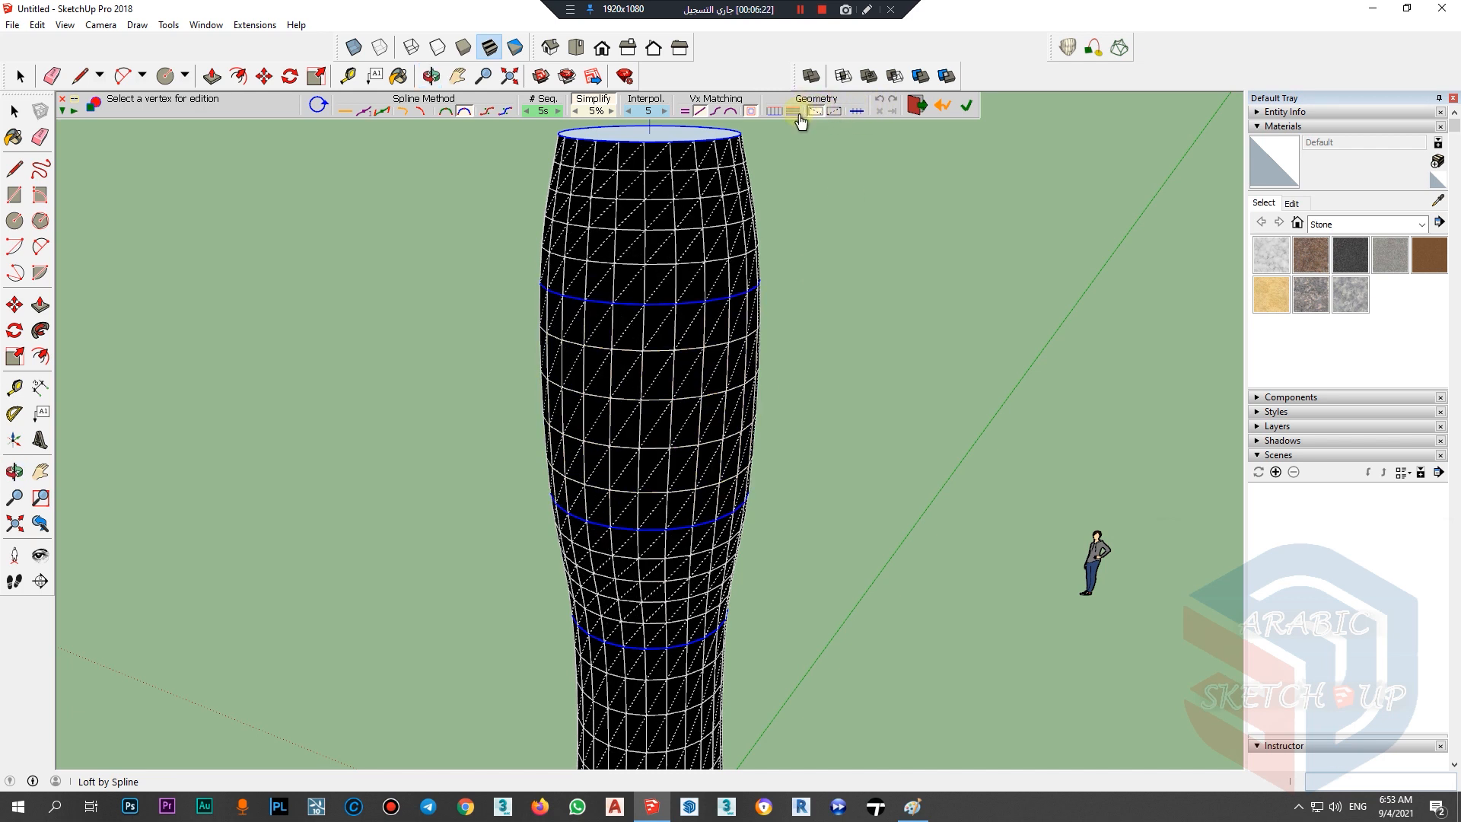
{"action": "left_click", "coordinate": [796, 112]}
{"action": "left_click", "coordinate": [793, 112]}
{"action": "left_click", "coordinate": [779, 114]}
{"action": "left_click", "coordinate": [785, 116]}
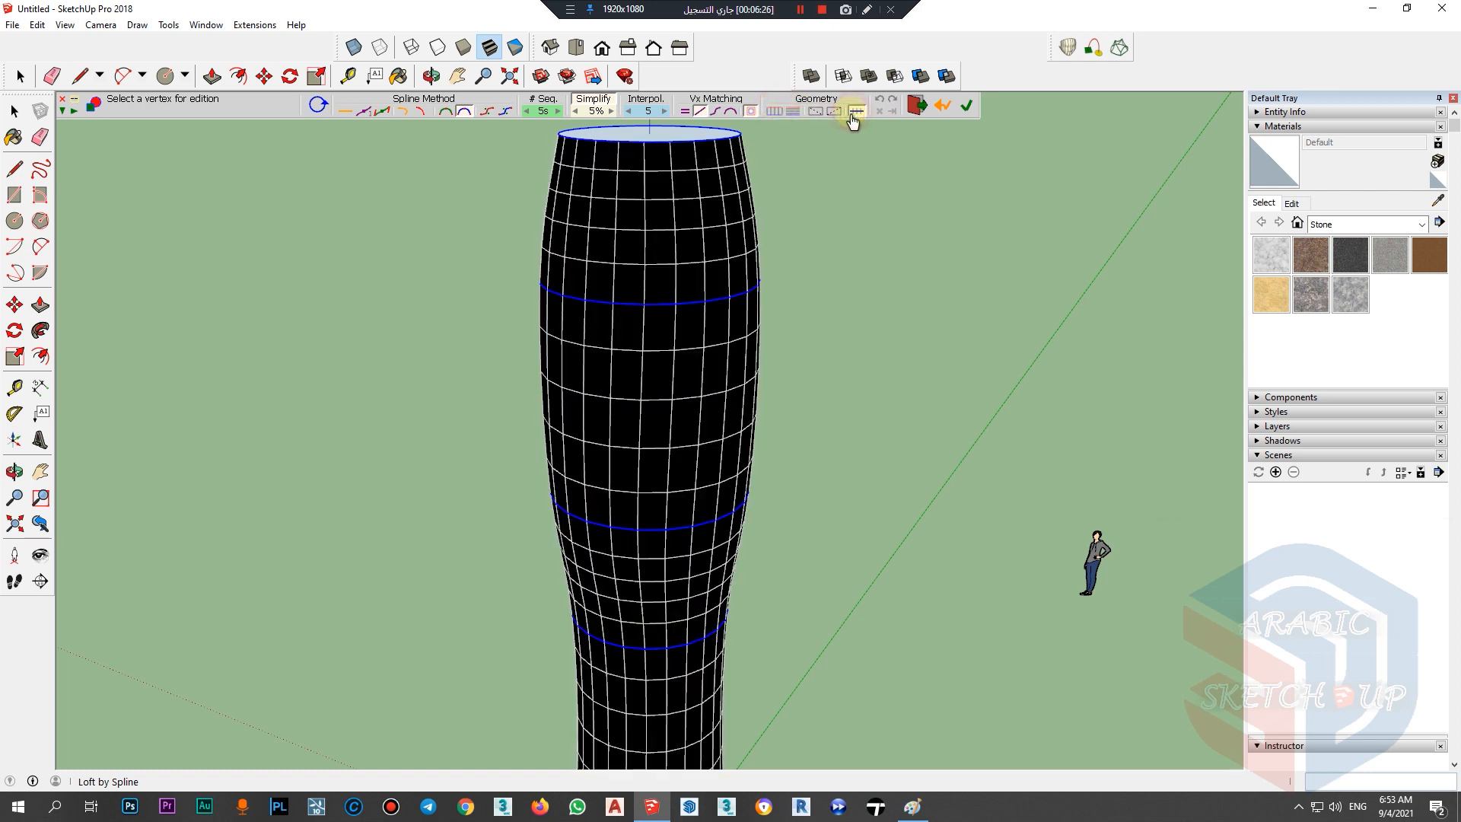
{"action": "left_click", "coordinate": [835, 112]}
{"action": "left_click", "coordinate": [815, 111]}
Step: Try several spline methods on the loft preview and inspect the tower's profile
{"action": "left_click", "coordinate": [485, 111]}
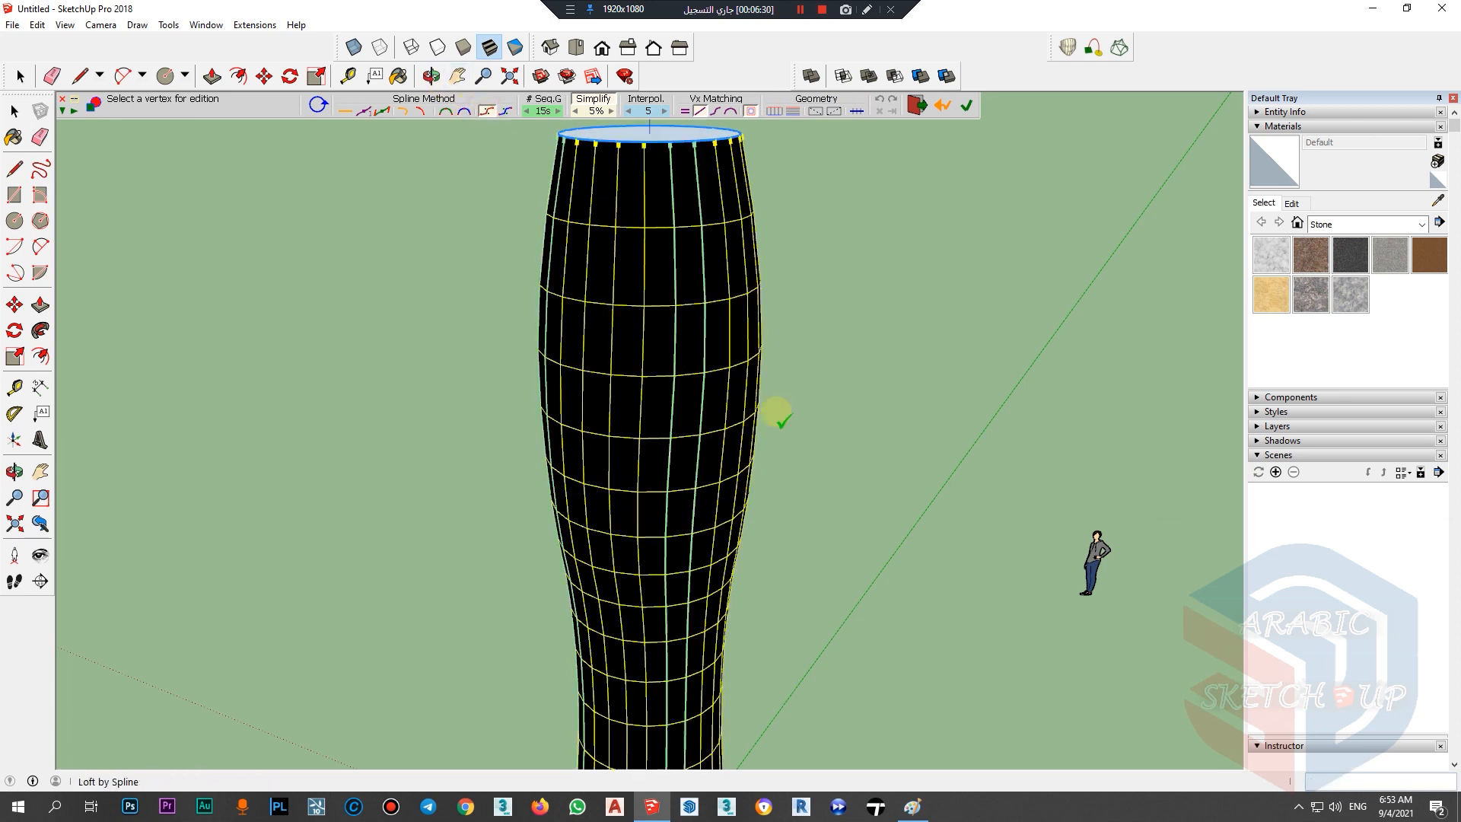
{"action": "scroll", "coordinate": [759, 394], "scroll_direction": "down", "scroll_amount": 2}
{"action": "middle_click_drag", "start_coordinate": [708, 436], "coordinate": [933, 454]}
{"action": "scroll", "coordinate": [817, 306], "scroll_direction": "down", "scroll_amount": 2}
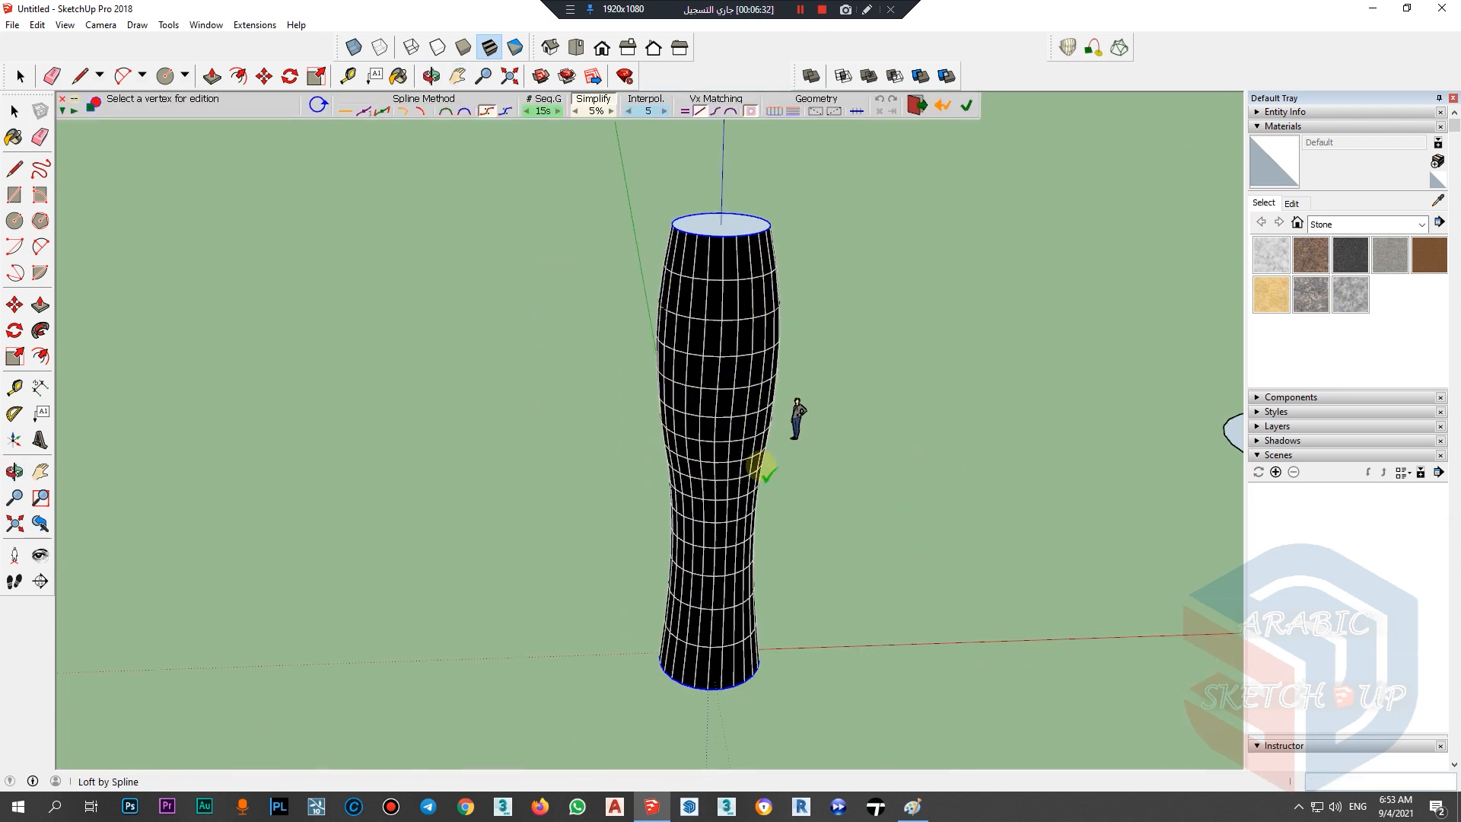
{"action": "left_click", "coordinate": [446, 112]}
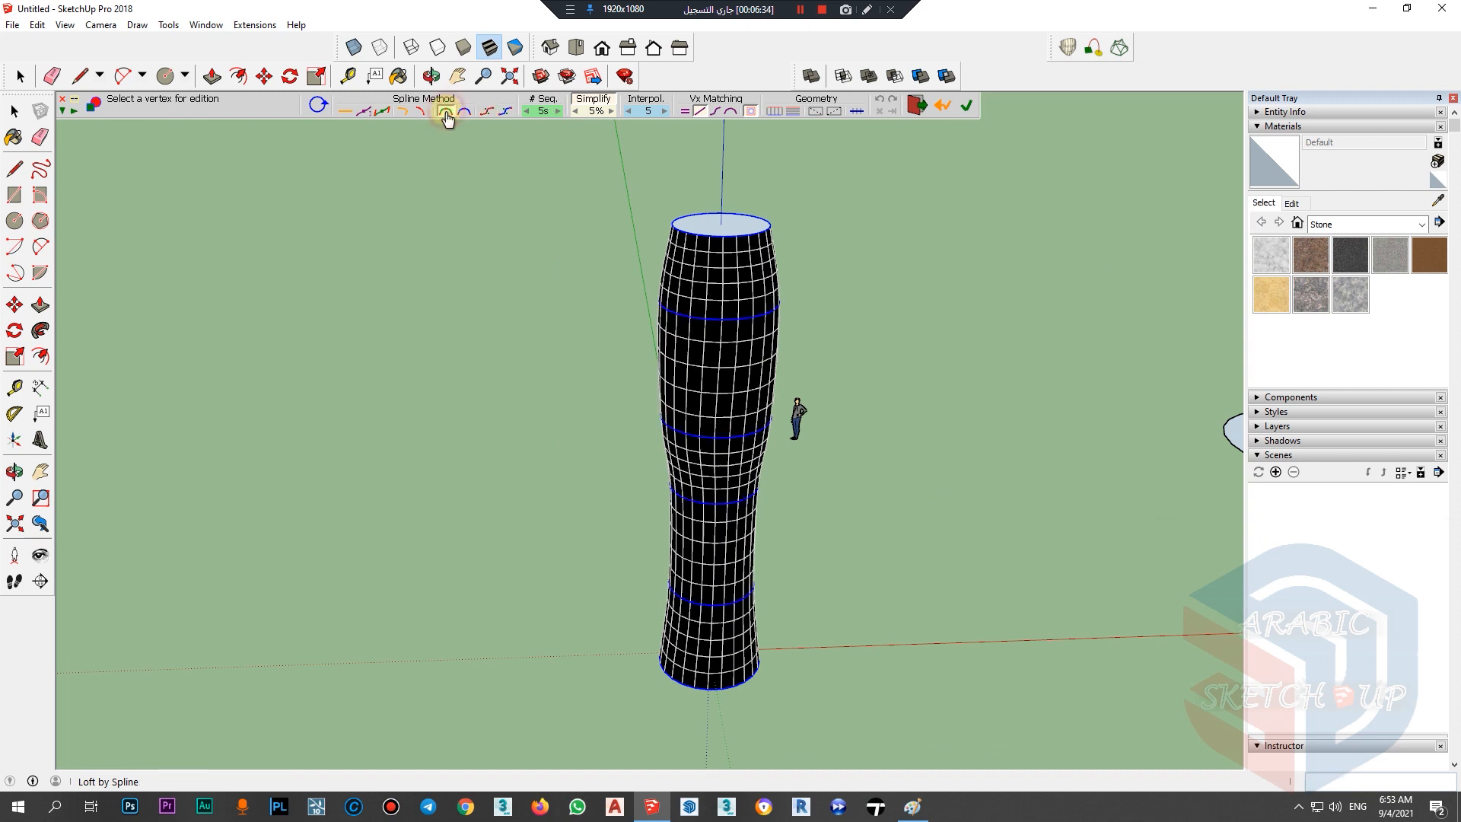
{"action": "left_click", "coordinate": [466, 112]}
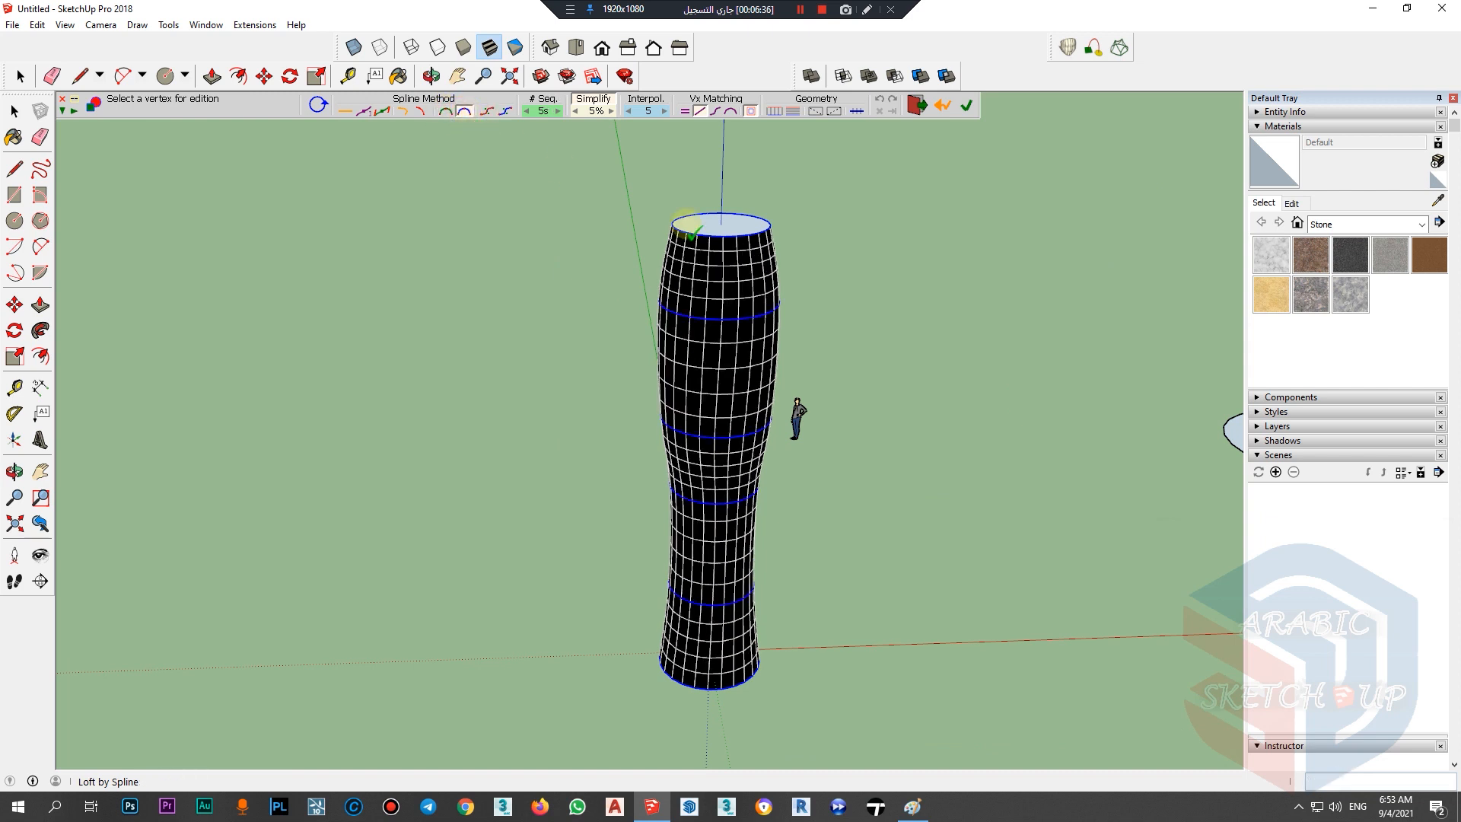
{"action": "left_click", "coordinate": [488, 112]}
{"action": "middle_click_drag", "start_coordinate": [498, 202], "coordinate": [398, 304]}
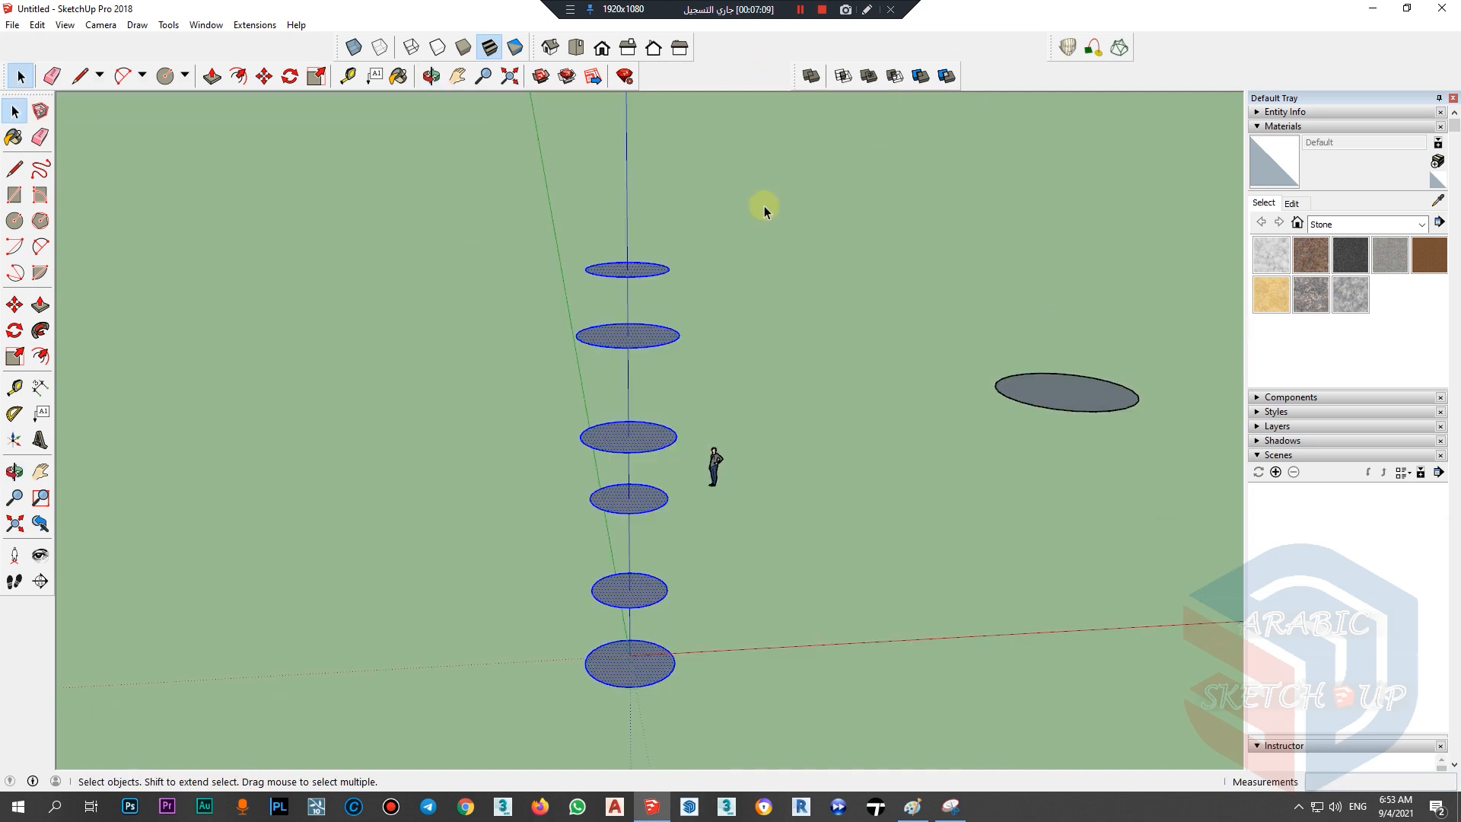
Step: Compare spline methods and loft the six circles by spline with 5s segments, 6% simplify and interpolation 7
{"action": "left_click", "coordinate": [1067, 47]}
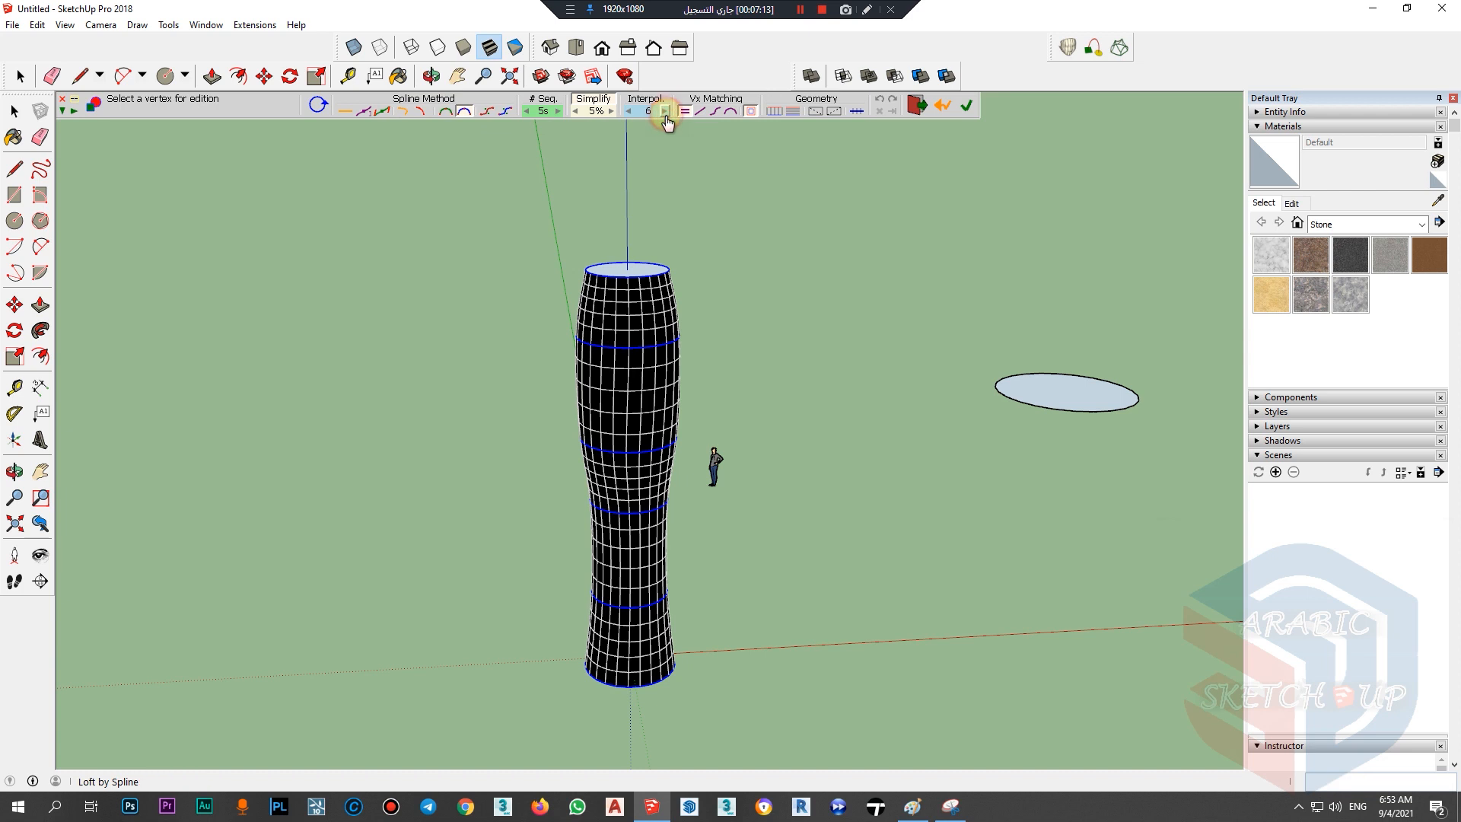
{"action": "left_click", "coordinate": [407, 111]}
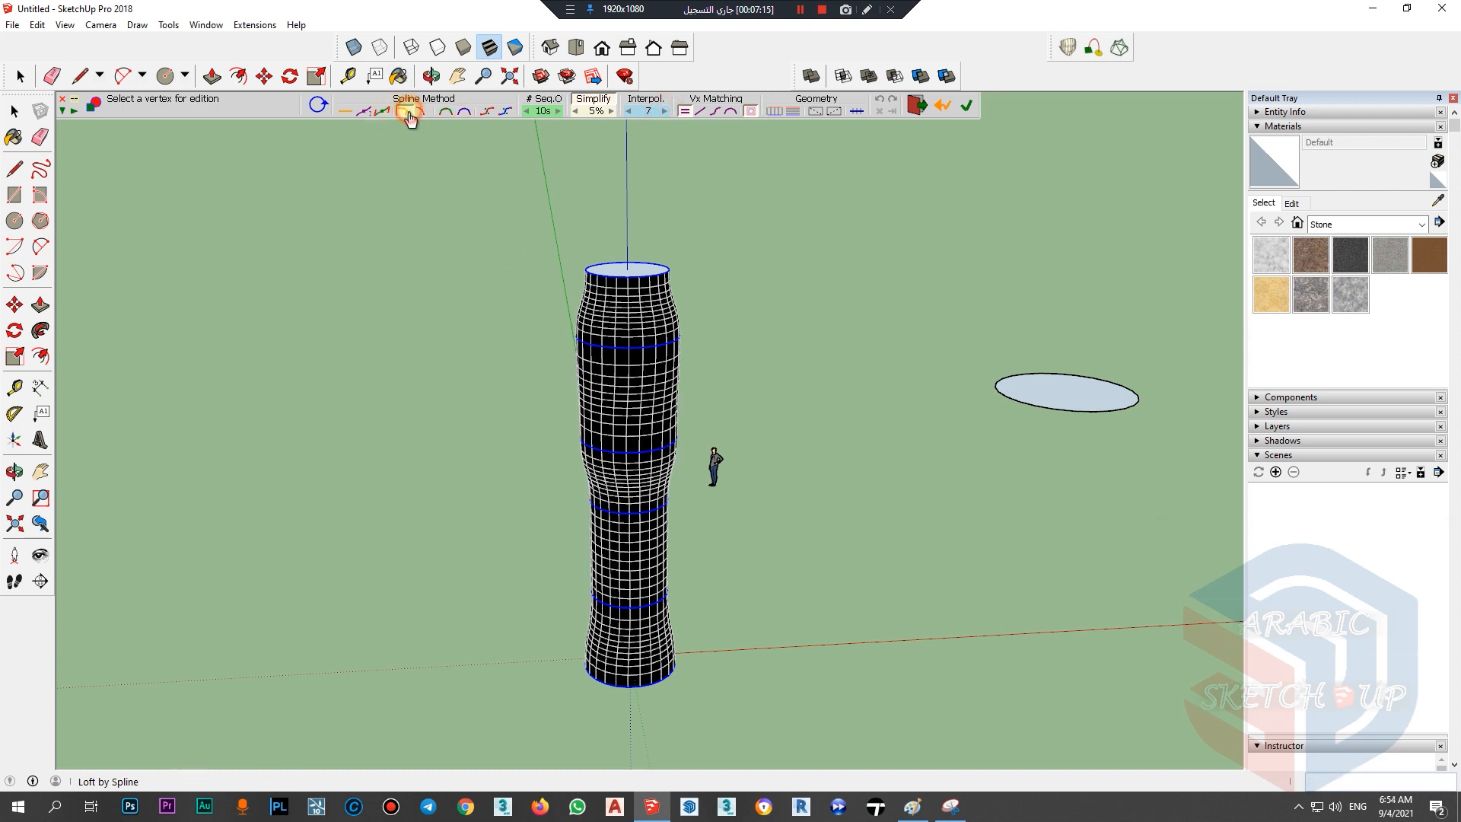
{"action": "left_click", "coordinate": [418, 112]}
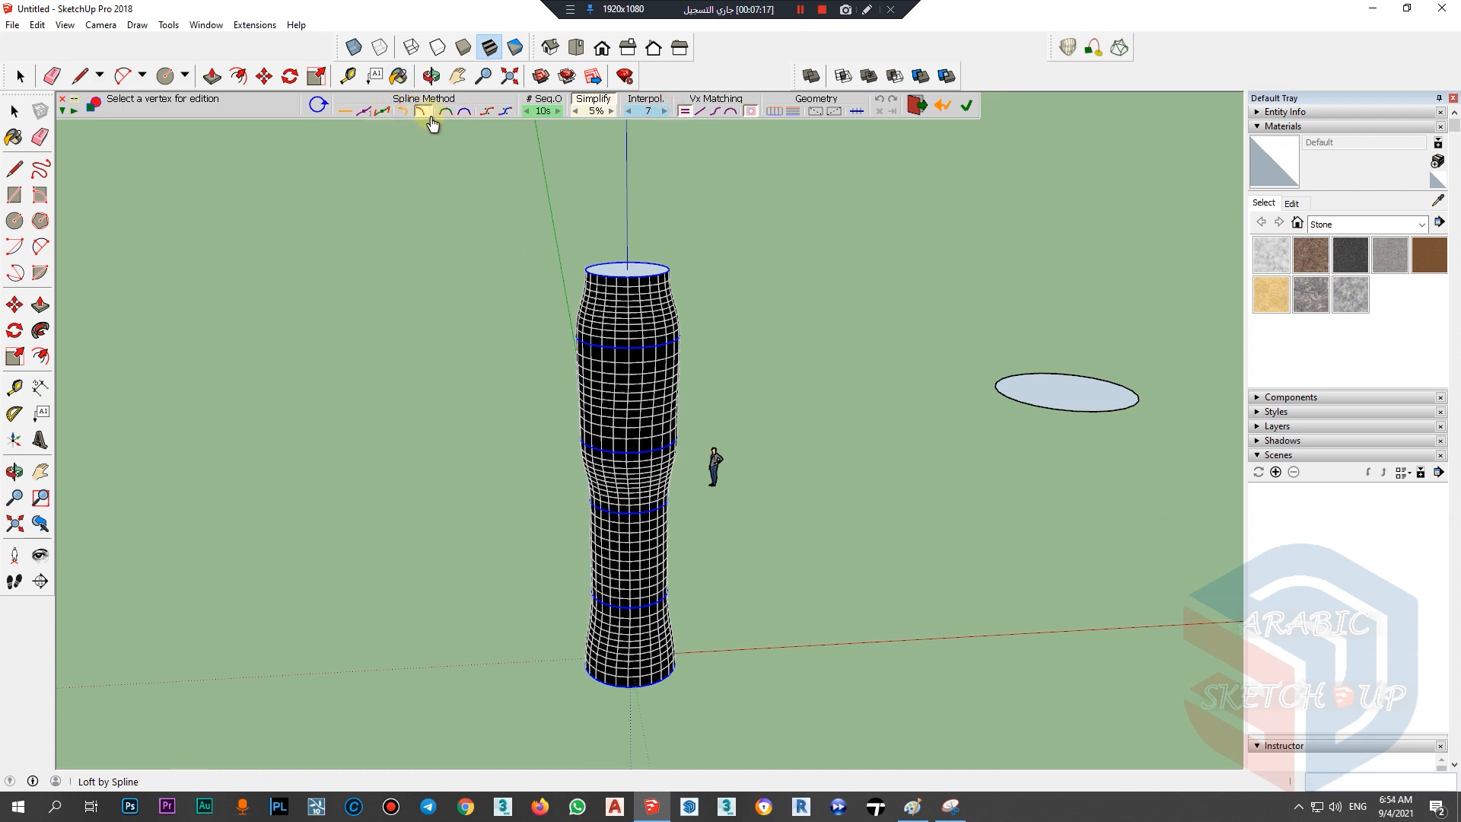
{"action": "left_click", "coordinate": [444, 112]}
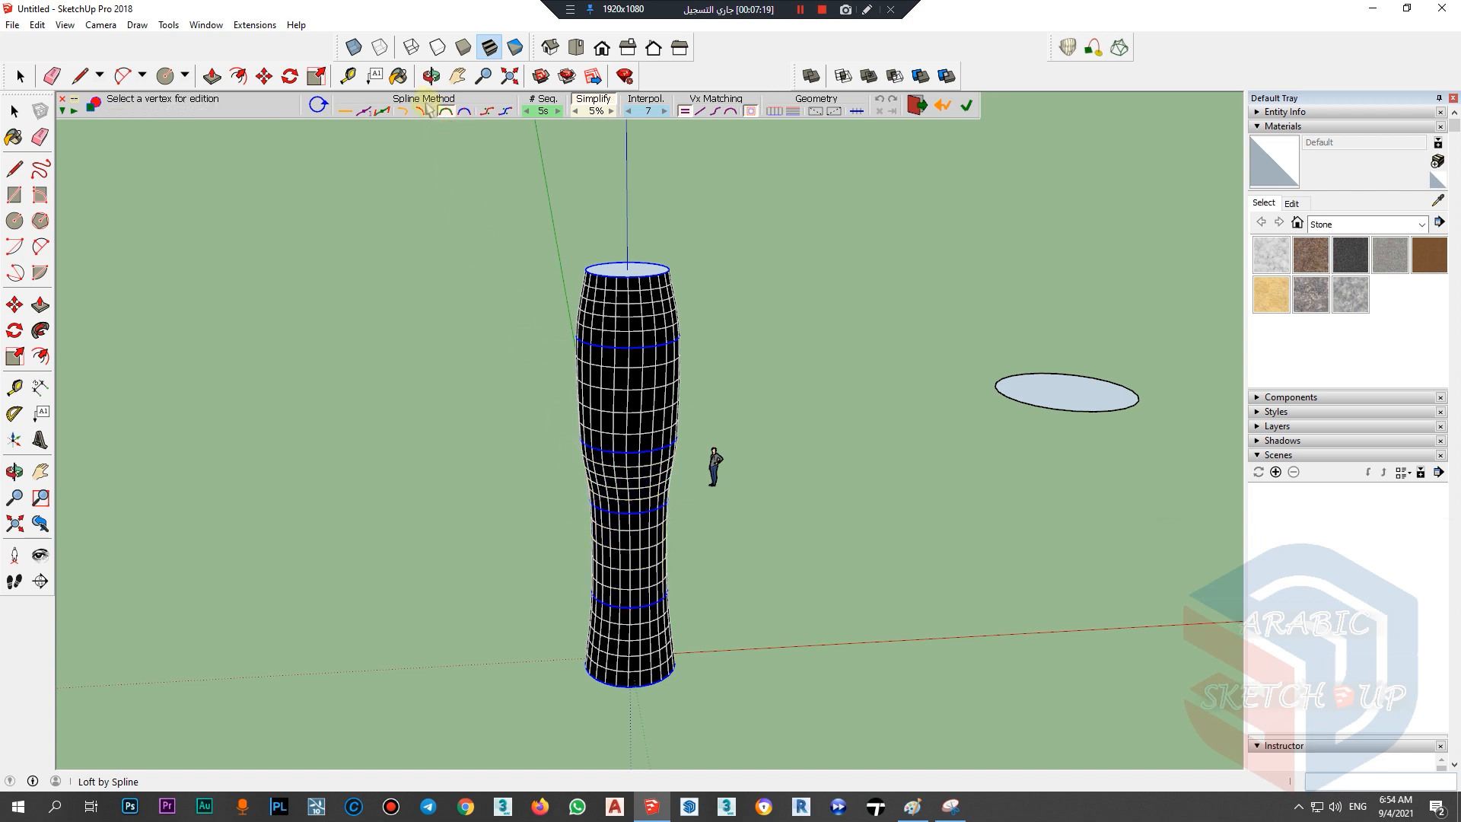
{"action": "left_click", "coordinate": [466, 113]}
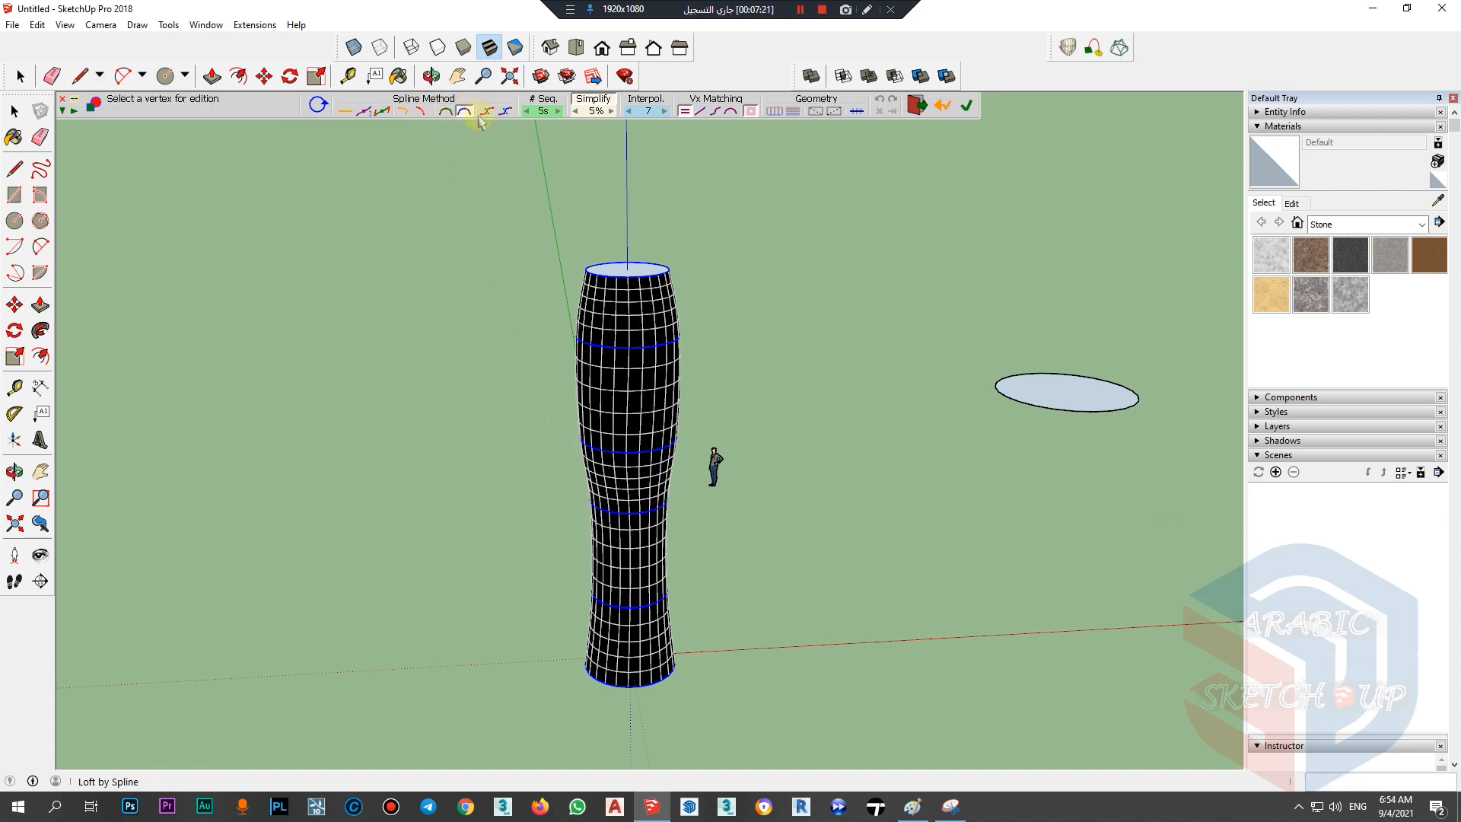
{"action": "left_click", "coordinate": [488, 114]}
{"action": "middle_click_drag", "start_coordinate": [671, 525], "coordinate": [604, 581]}
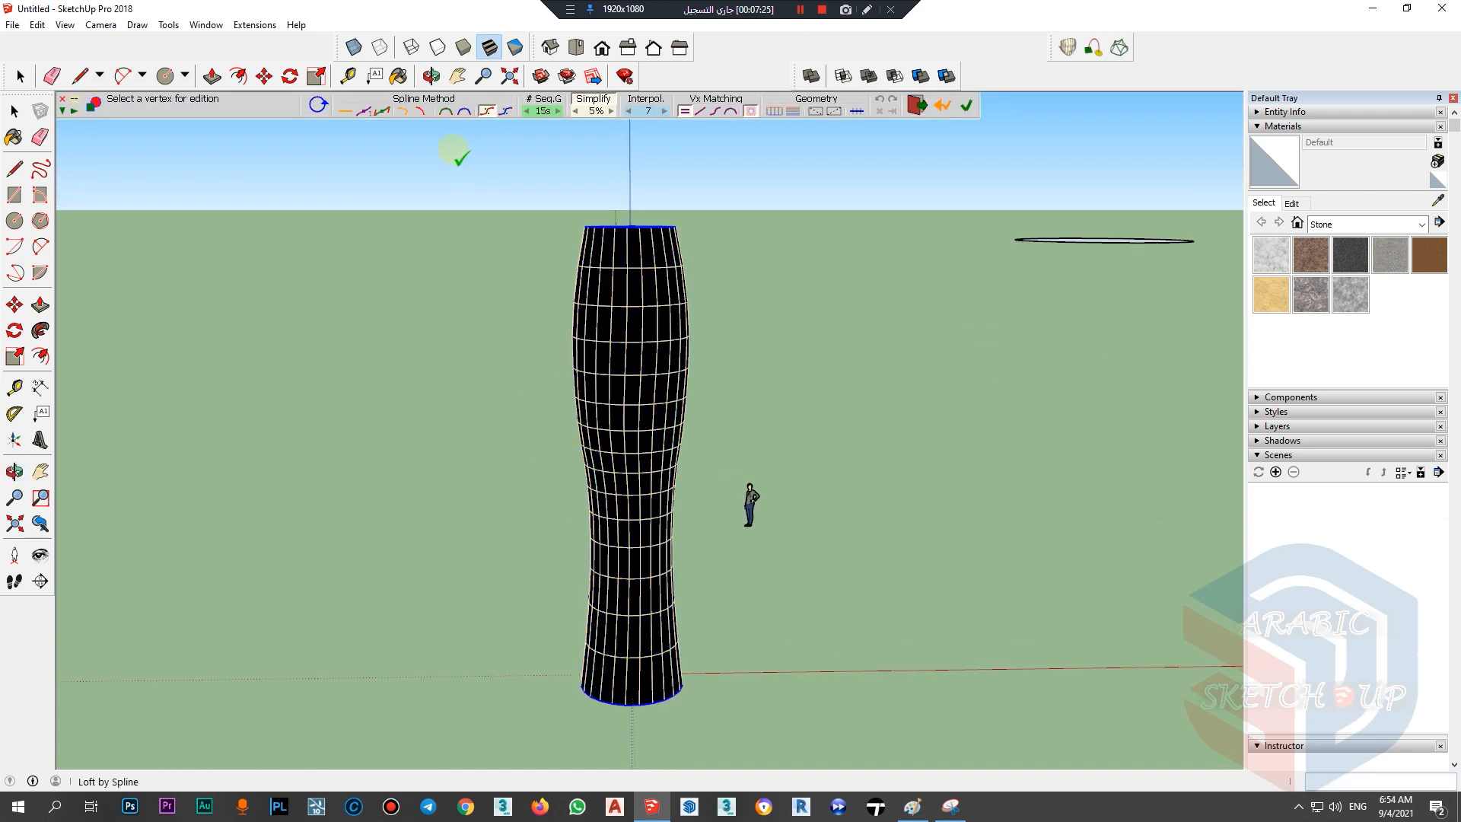
{"action": "left_click", "coordinate": [503, 113]}
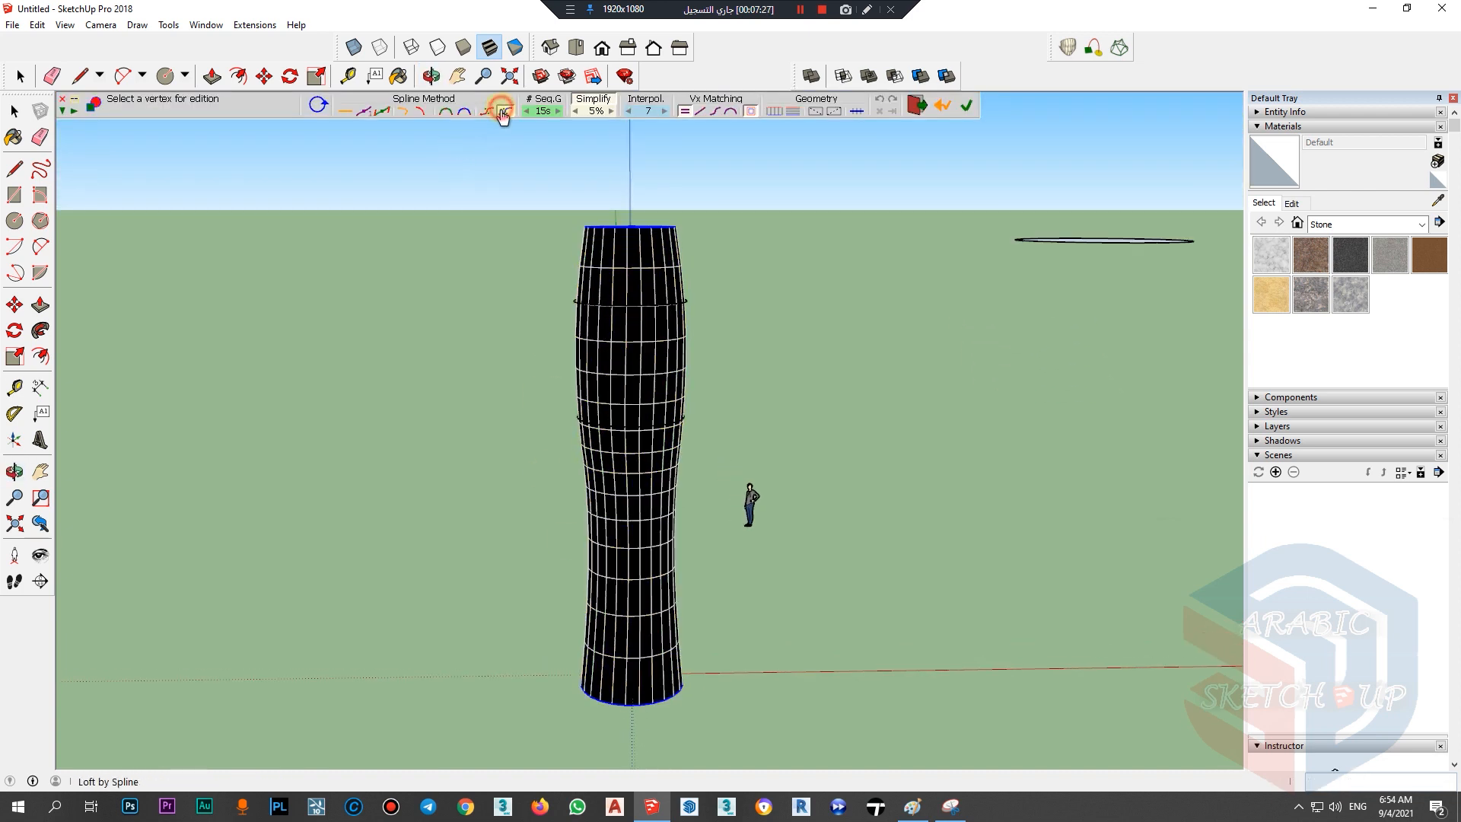
{"action": "left_click", "coordinate": [459, 113]}
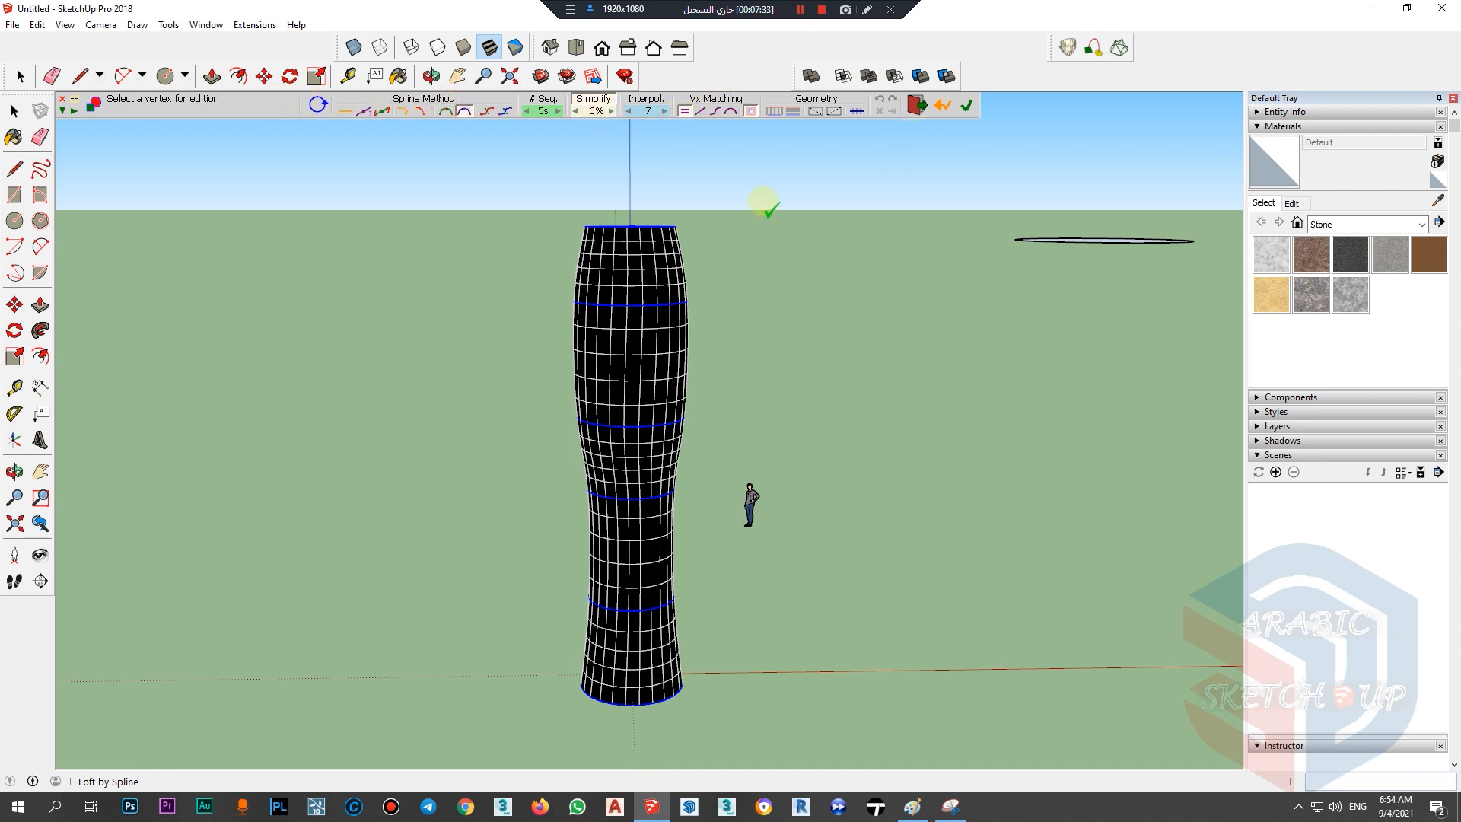
{"action": "left_click", "coordinate": [968, 106]}
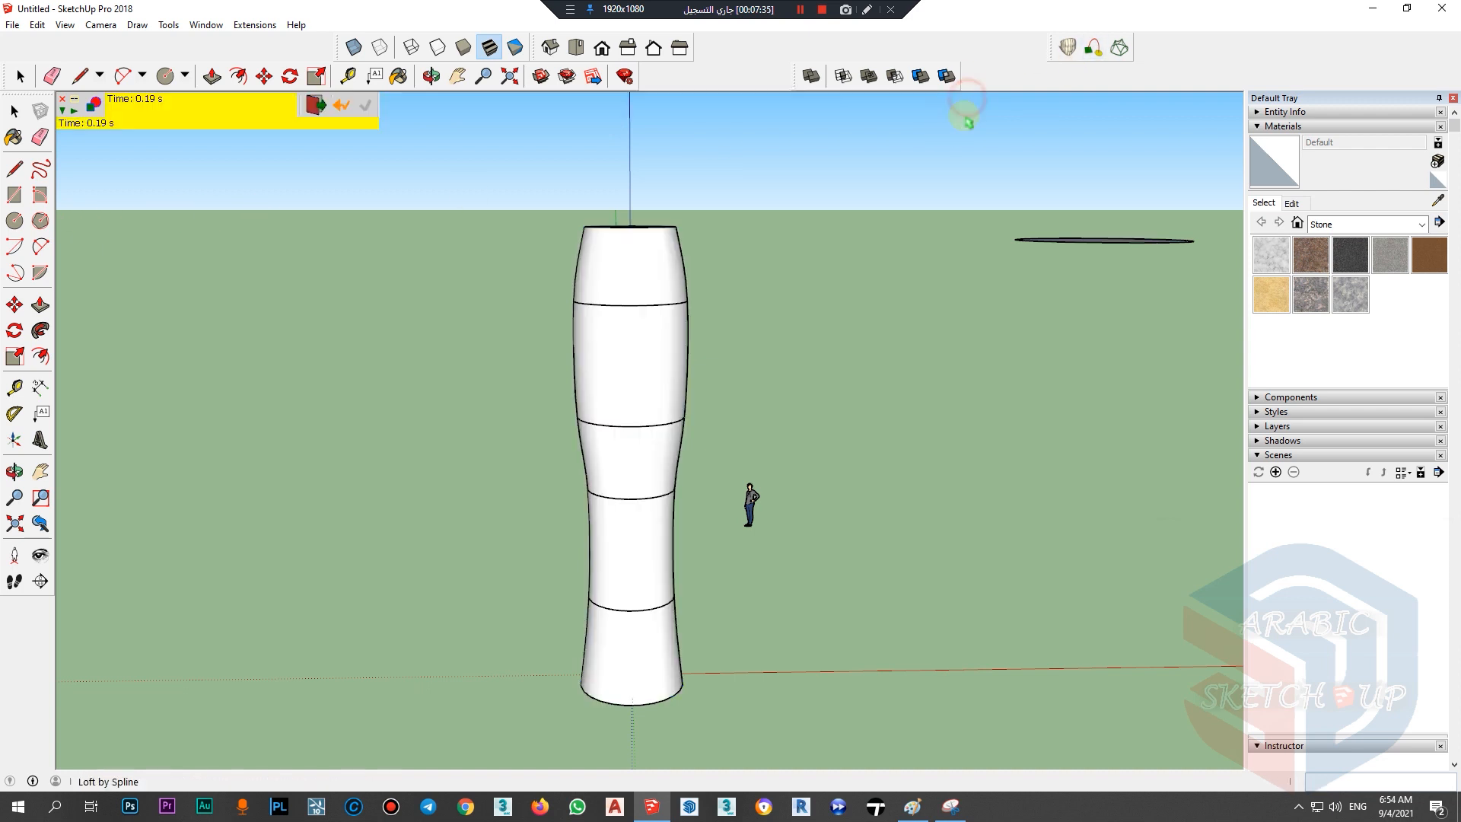
Step: Show hidden geometry so the lofted tower's triangulated mesh lines are displayed
{"action": "middle_click_drag", "start_coordinate": [669, 242], "coordinate": [753, 368]}
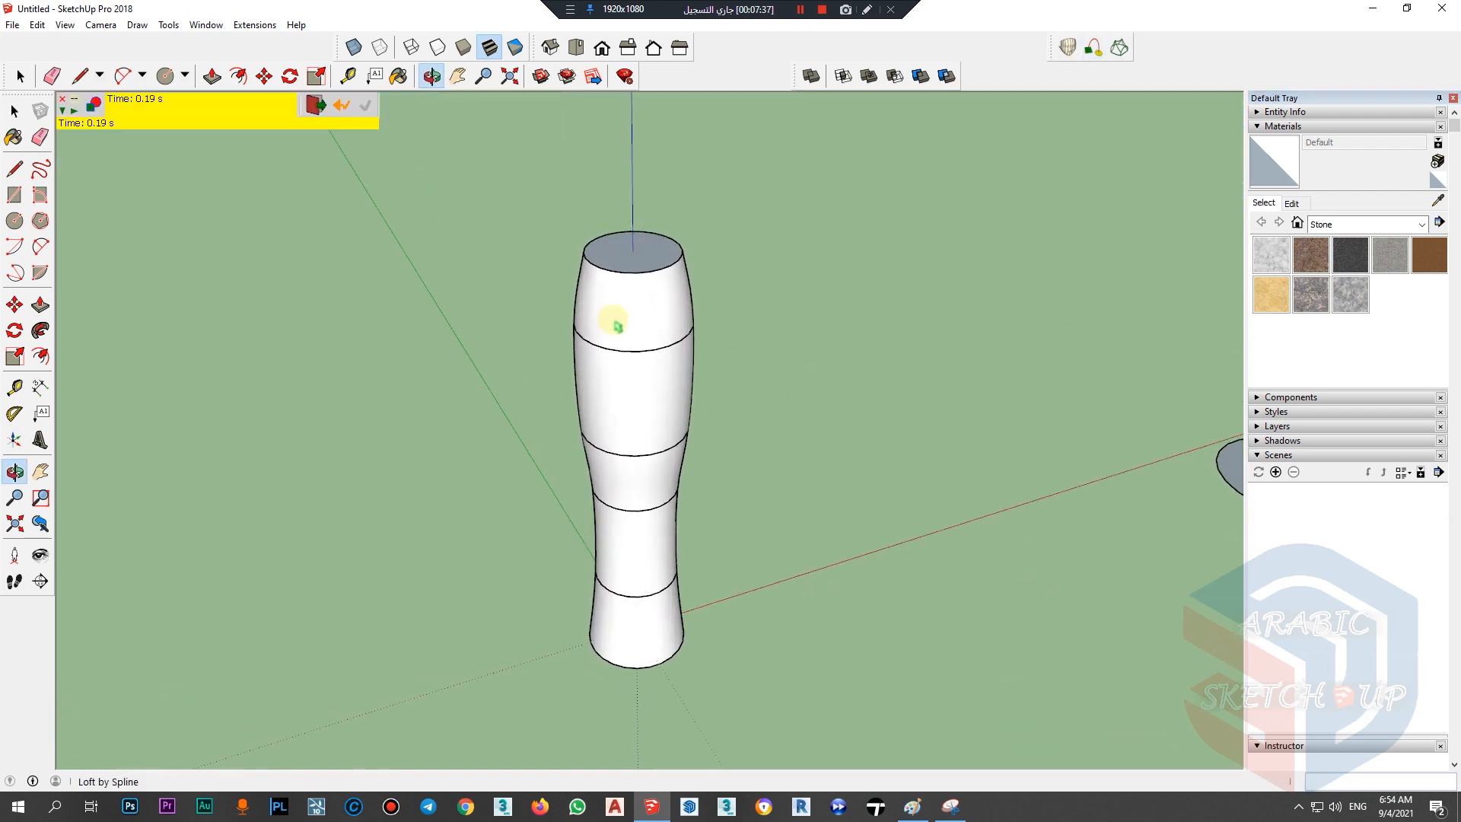
{"action": "scroll", "coordinate": [646, 304], "scroll_direction": "up", "scroll_amount": 5}
{"action": "scroll", "coordinate": [689, 295], "scroll_direction": "up", "scroll_amount": 3}
{"action": "left_click", "coordinate": [100, 24]}
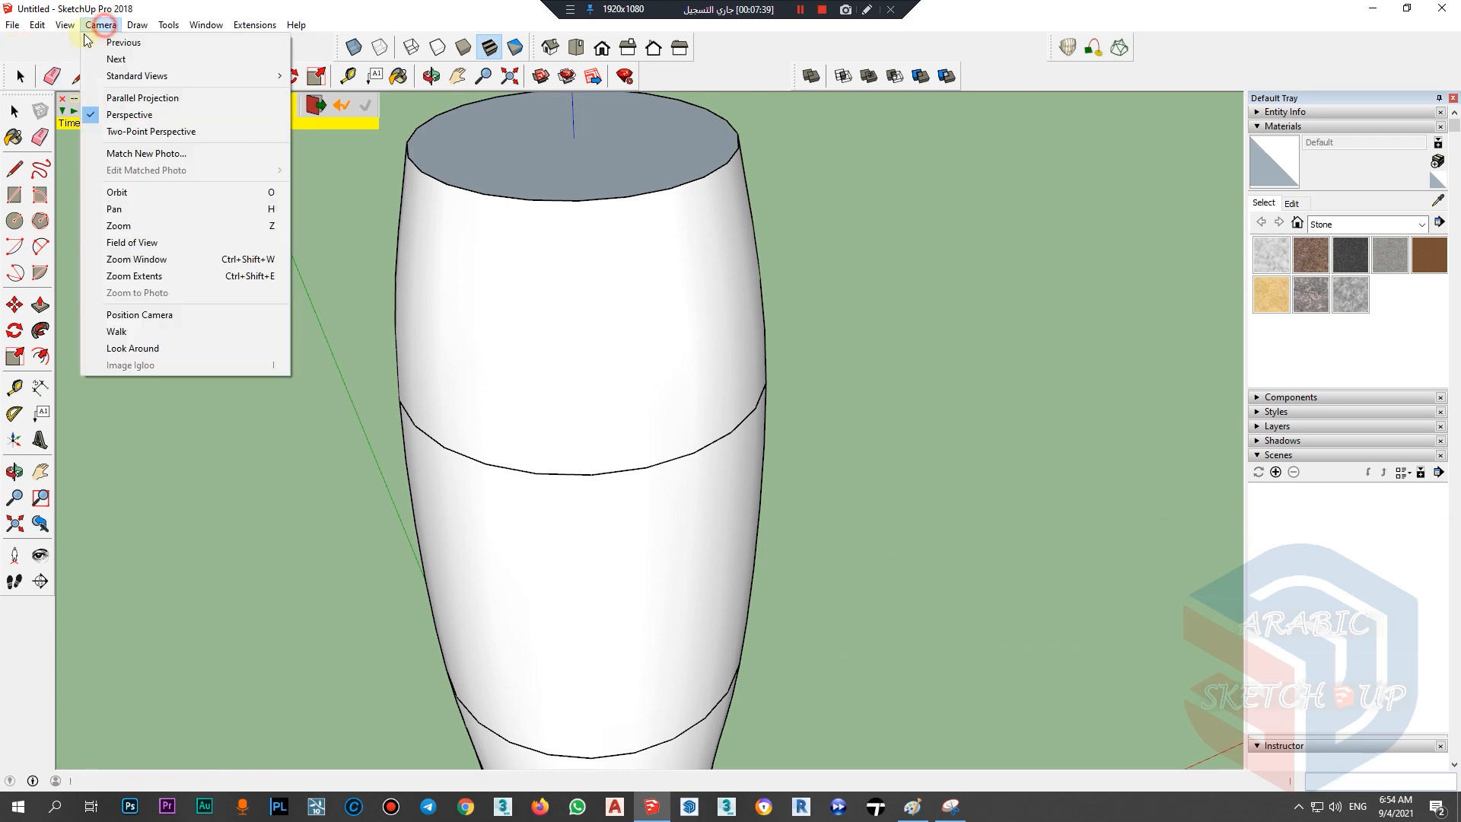
{"action": "left_click", "coordinate": [89, 81]}
{"action": "middle_click_drag", "start_coordinate": [502, 261], "coordinate": [560, 335]}
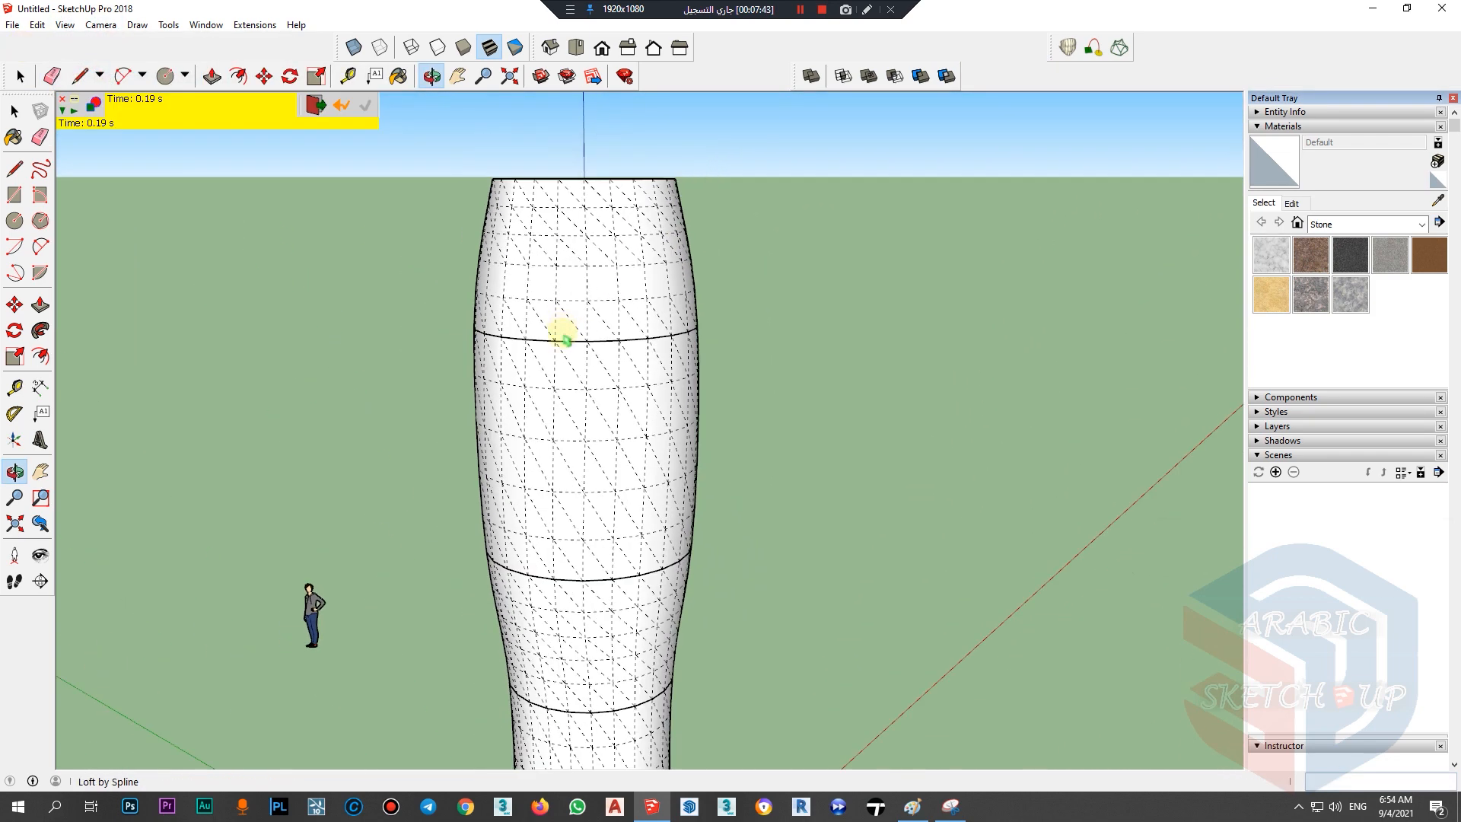
{"action": "scroll", "coordinate": [561, 336], "scroll_direction": "up", "scroll_amount": 1}
Step: Leave the loft tool, select the lofted tower group and explode it
{"action": "left_click", "coordinate": [15, 111]}
{"action": "left_click", "coordinate": [327, 337]}
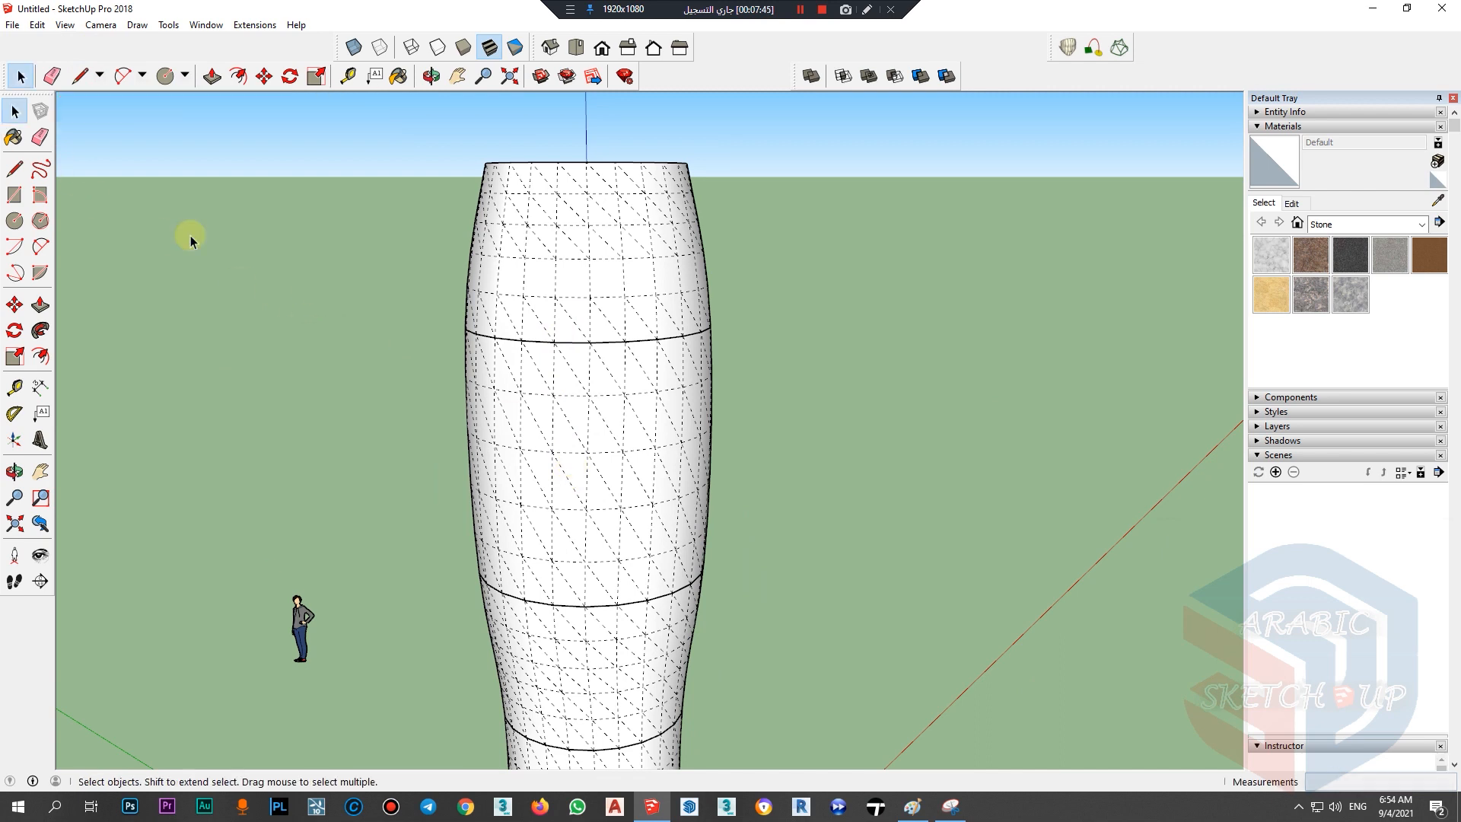
{"action": "scroll", "coordinate": [596, 466], "scroll_direction": "up", "scroll_amount": 2}
{"action": "left_click", "coordinate": [609, 485]}
{"action": "right_click", "coordinate": [651, 385]}
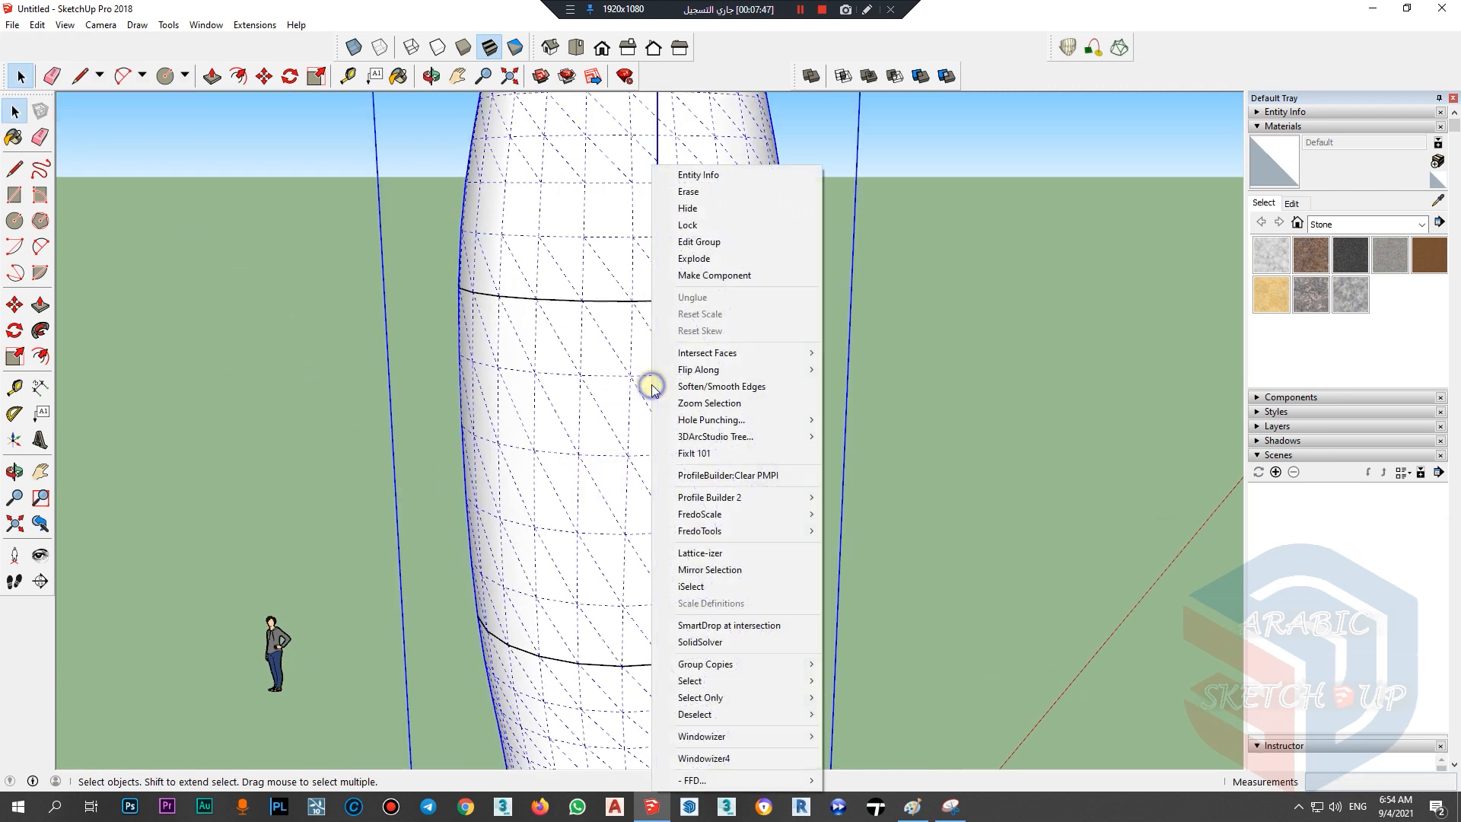
{"action": "left_click", "coordinate": [684, 253]}
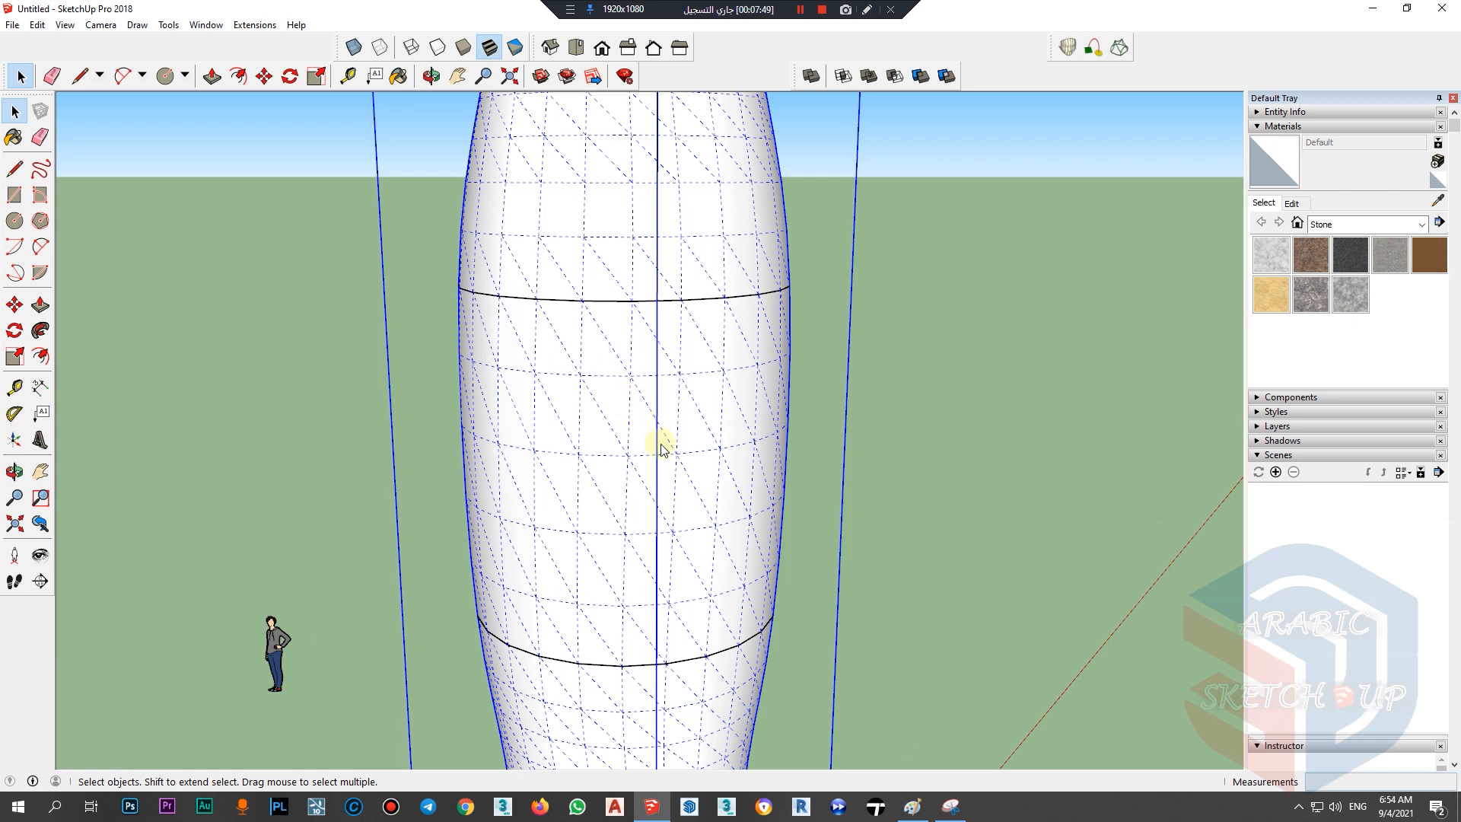
Step: Test-select a single diagonal mesh edge on the exploded tower
{"action": "scroll", "coordinate": [606, 464], "scroll_direction": "up", "scroll_amount": 1}
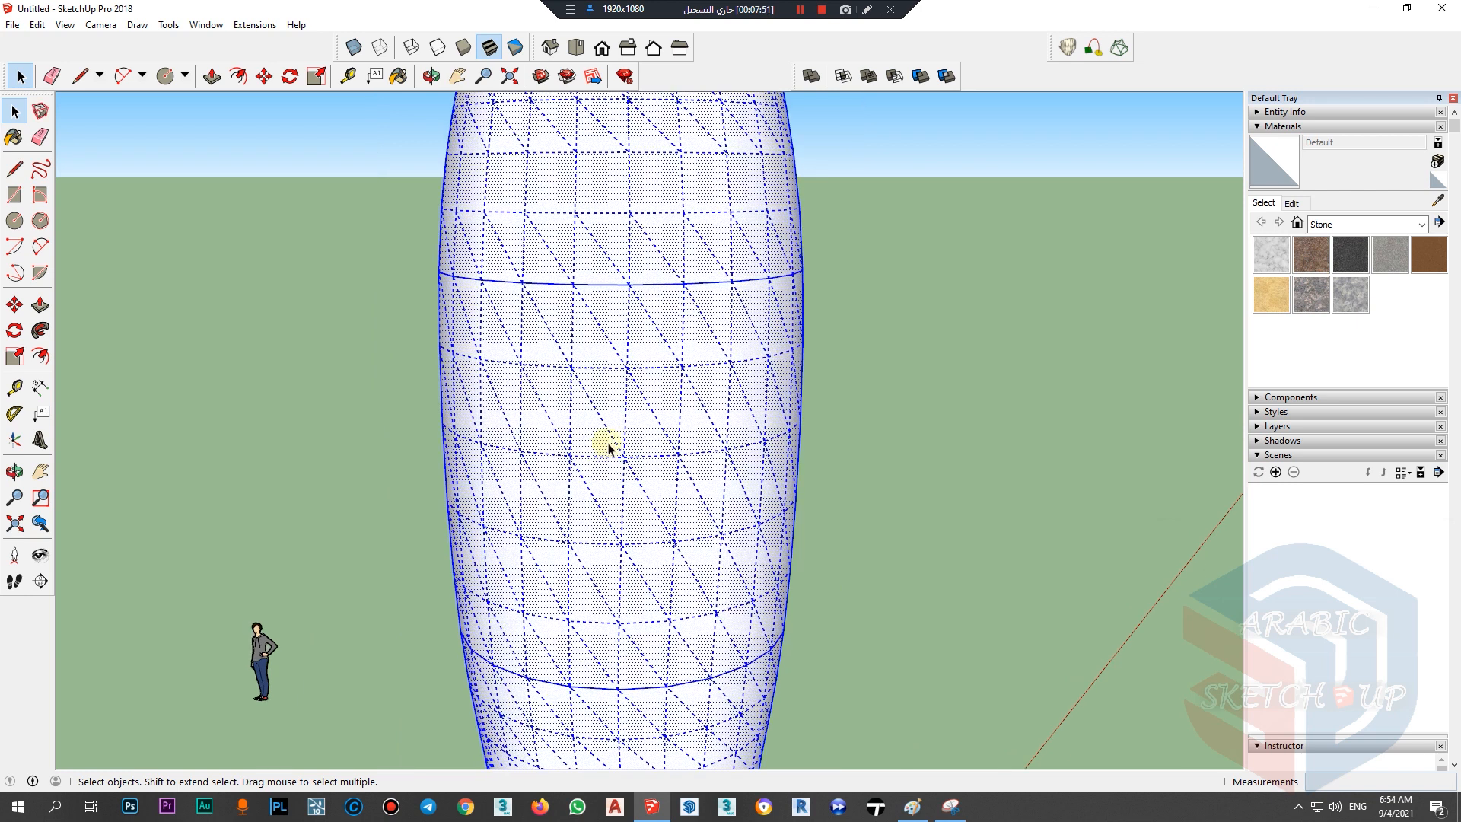
{"action": "left_click", "coordinate": [607, 426]}
{"action": "scroll", "coordinate": [473, 365], "scroll_direction": "down", "scroll_amount": 2}
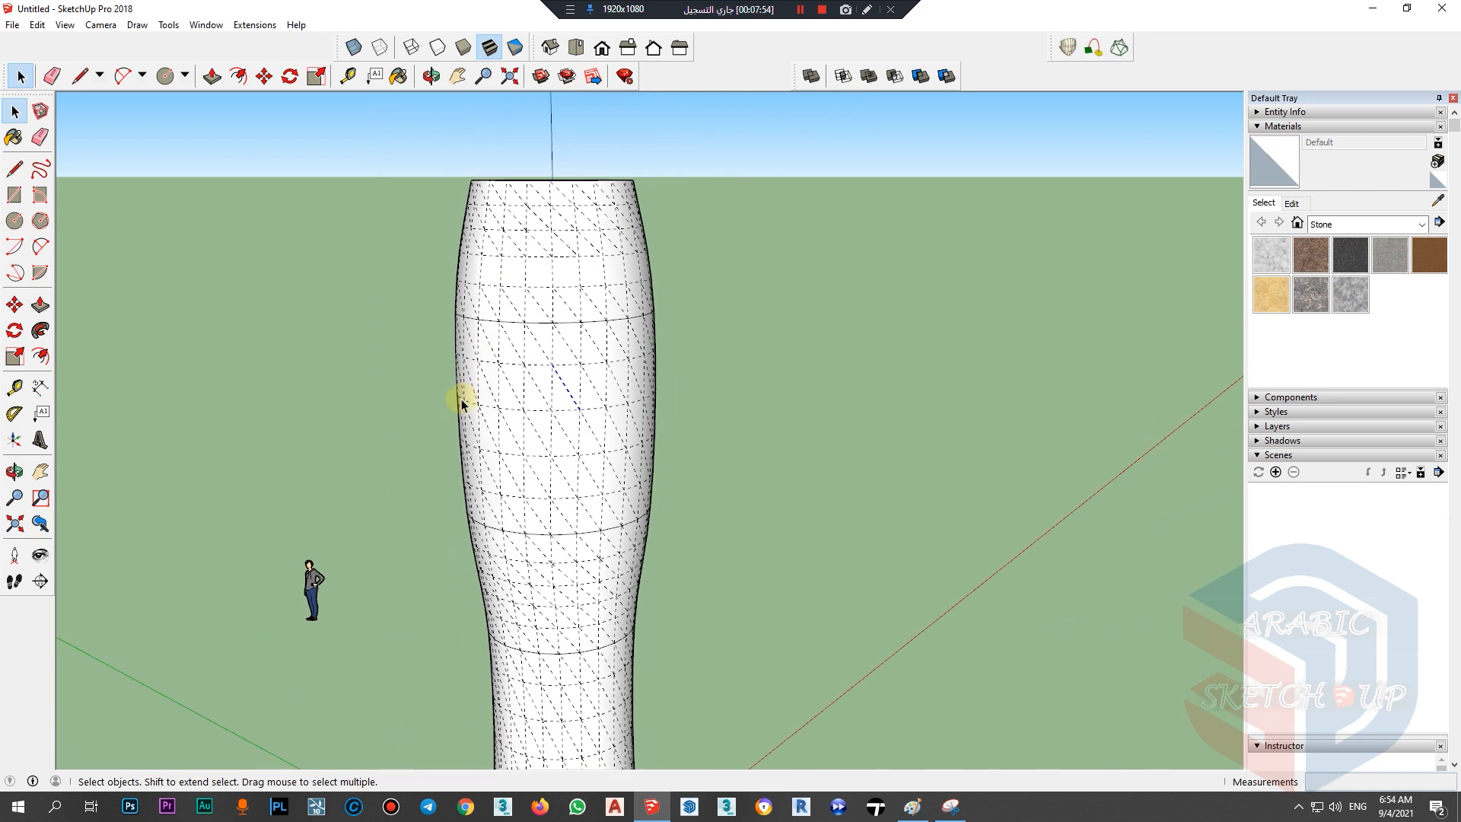
{"action": "scroll", "coordinate": [472, 411], "scroll_direction": "down", "scroll_amount": 4}
{"action": "middle_click_drag", "start_coordinate": [574, 424], "coordinate": [464, 451]}
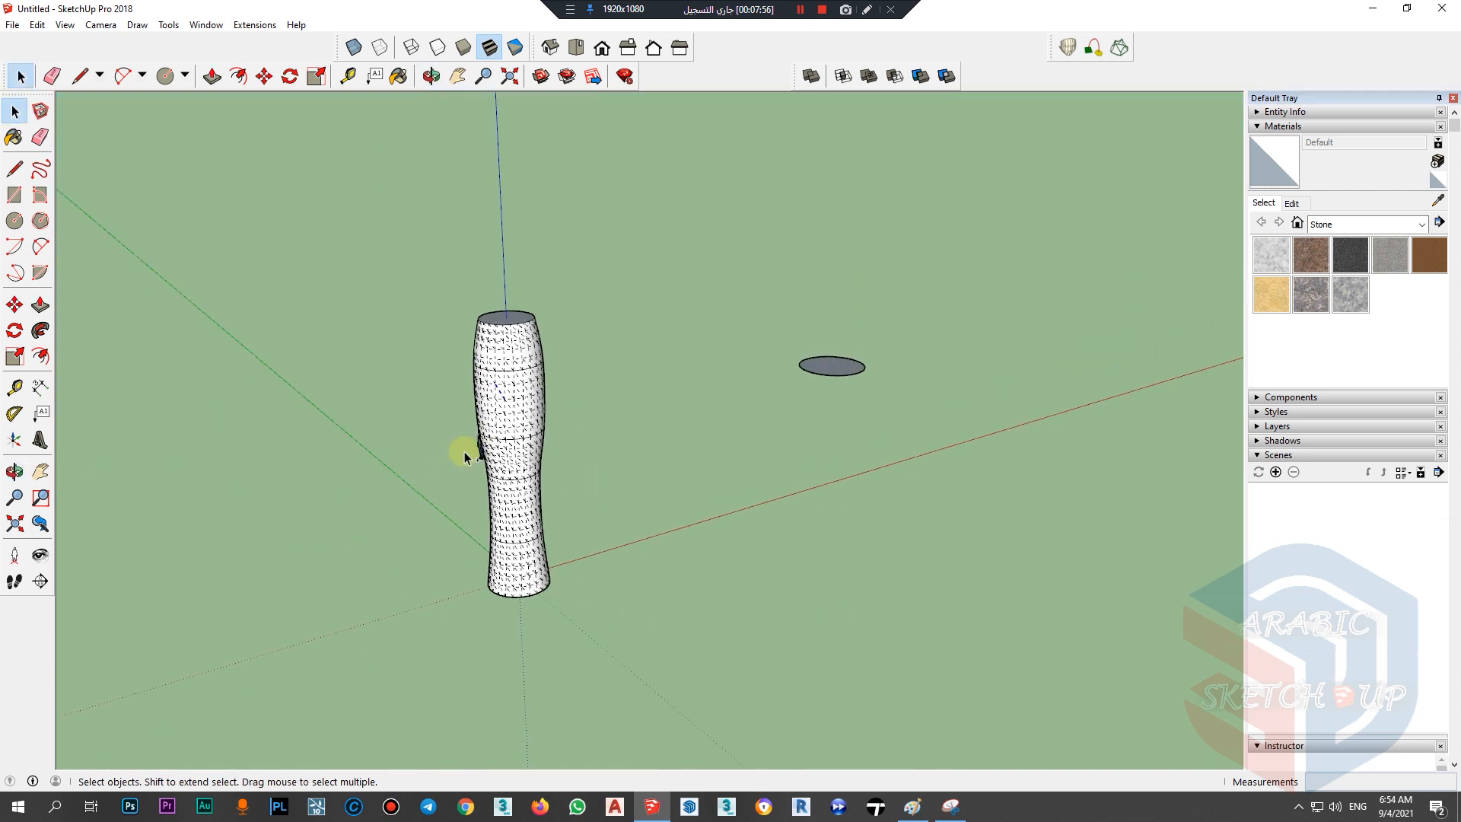
Step: Copy the circular face at the tower's top and paste it on the ground beside the tower
{"action": "scroll", "coordinate": [465, 452], "scroll_direction": "up", "scroll_amount": 2}
{"action": "left_click", "coordinate": [504, 396]}
{"action": "left_click", "coordinate": [958, 360]}
{"action": "middle_click_drag", "start_coordinate": [962, 378], "coordinate": [984, 557]}
{"action": "left_click", "coordinate": [502, 328]}
{"action": "scroll", "coordinate": [517, 333], "scroll_direction": "up", "scroll_amount": 3}
{"action": "scroll", "coordinate": [517, 333], "scroll_direction": "down", "scroll_amount": 3}
{"action": "key", "text": "ctrl+v"}
{"action": "left_click", "coordinate": [714, 523]}
Step: Delete the leftover spare circle lying beyond the pasted one
{"action": "key", "text": "space"}
{"action": "left_click_drag", "start_coordinate": [1057, 480], "coordinate": [922, 624]}
{"action": "key", "text": "Delete"}
Step: Select the whole tower and move it away from the origin to free the working area
{"action": "middle_click_drag", "start_coordinate": [727, 474], "coordinate": [549, 384]}
{"action": "left_click_drag", "start_coordinate": [595, 600], "coordinate": [412, 290]}
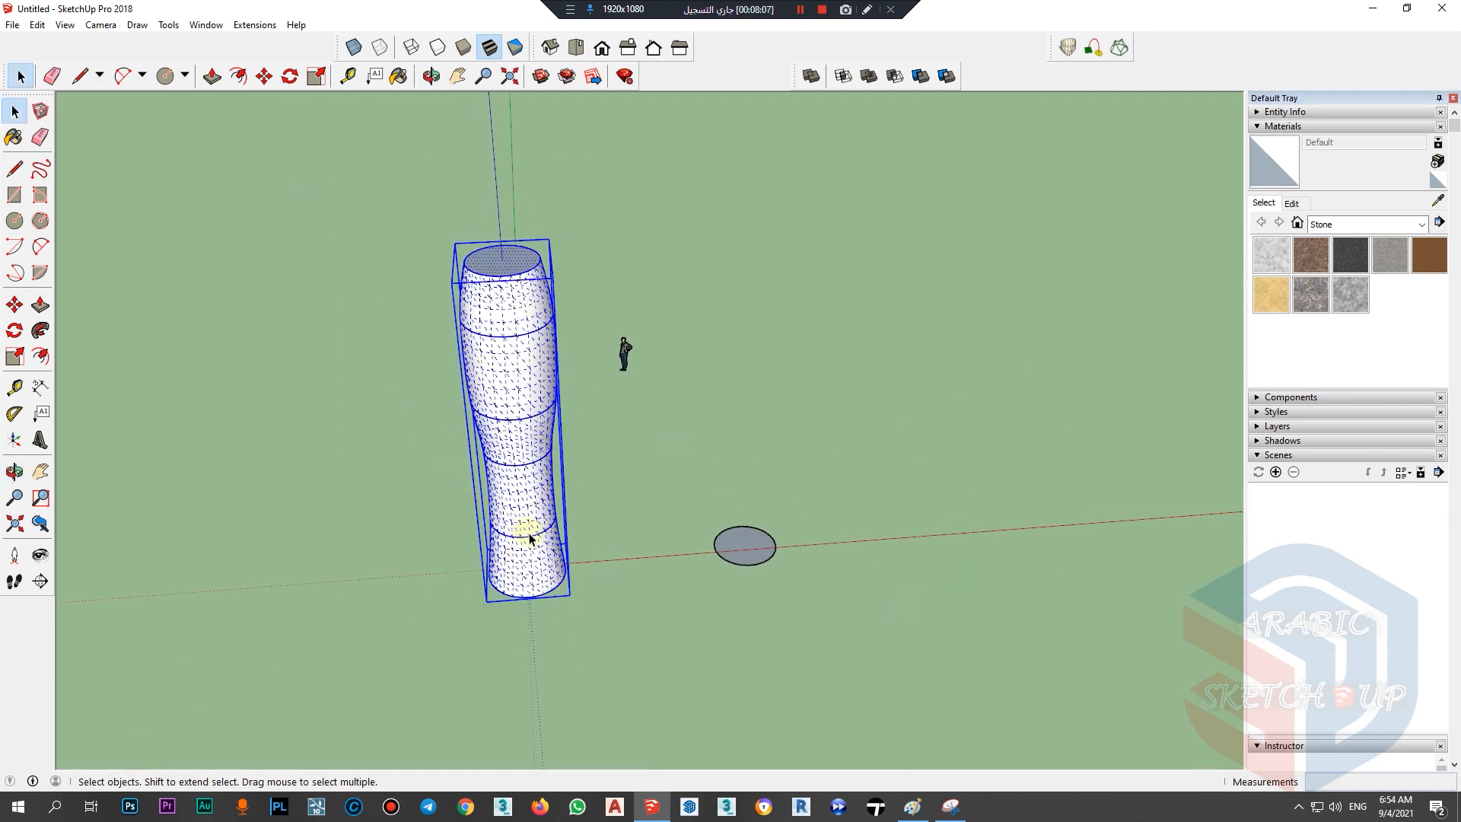
{"action": "key", "text": "m"}
{"action": "left_click", "coordinate": [564, 577]}
{"action": "left_click", "coordinate": [342, 537]}
{"action": "key", "text": "space"}
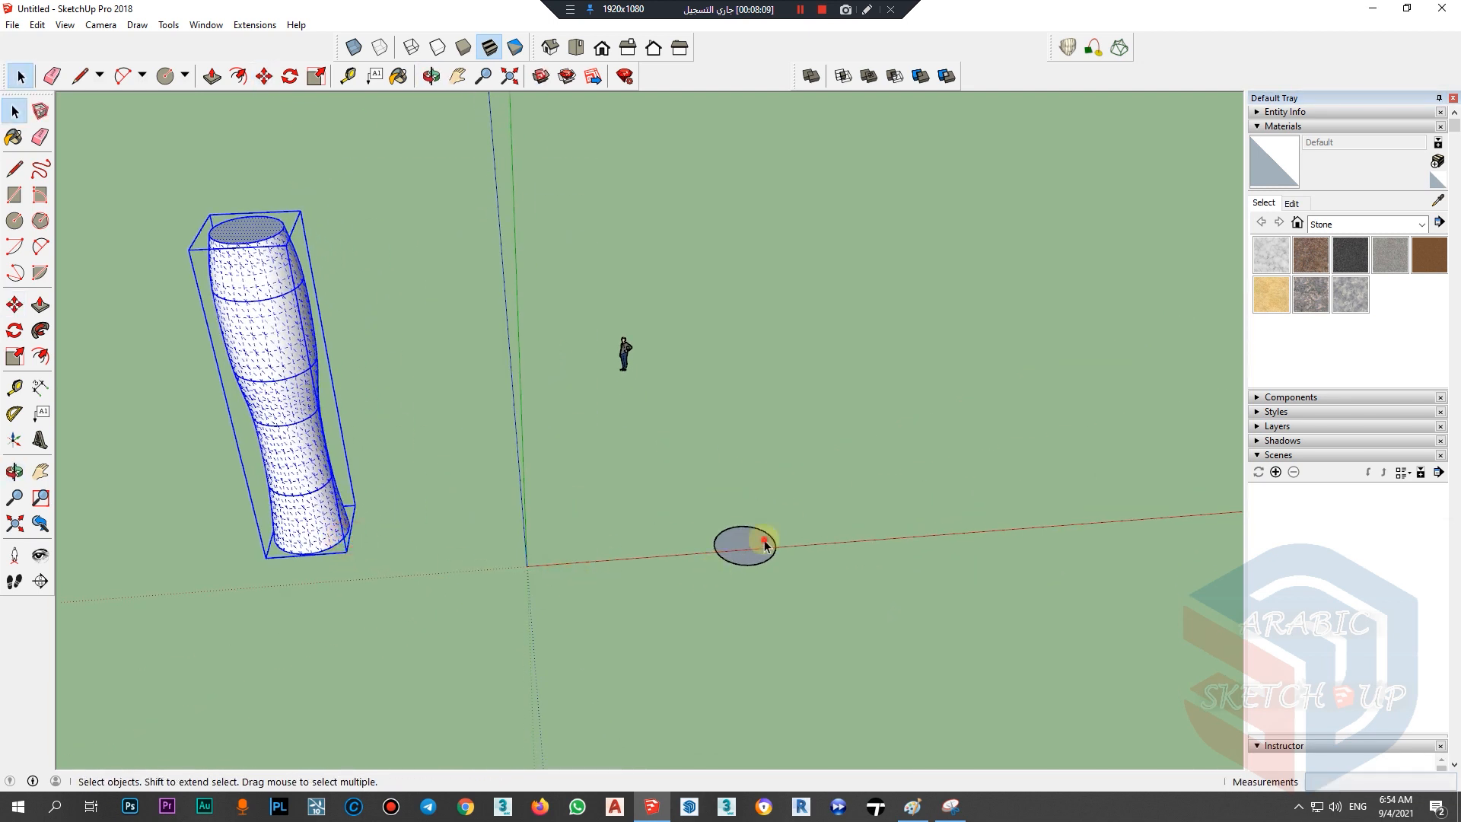
Step: Move the pasted circle by a point on its edge to a spot right beside the origin
{"action": "left_click", "coordinate": [765, 545]}
{"action": "scroll", "coordinate": [761, 548], "scroll_direction": "up", "scroll_amount": 5}
{"action": "key", "text": "m"}
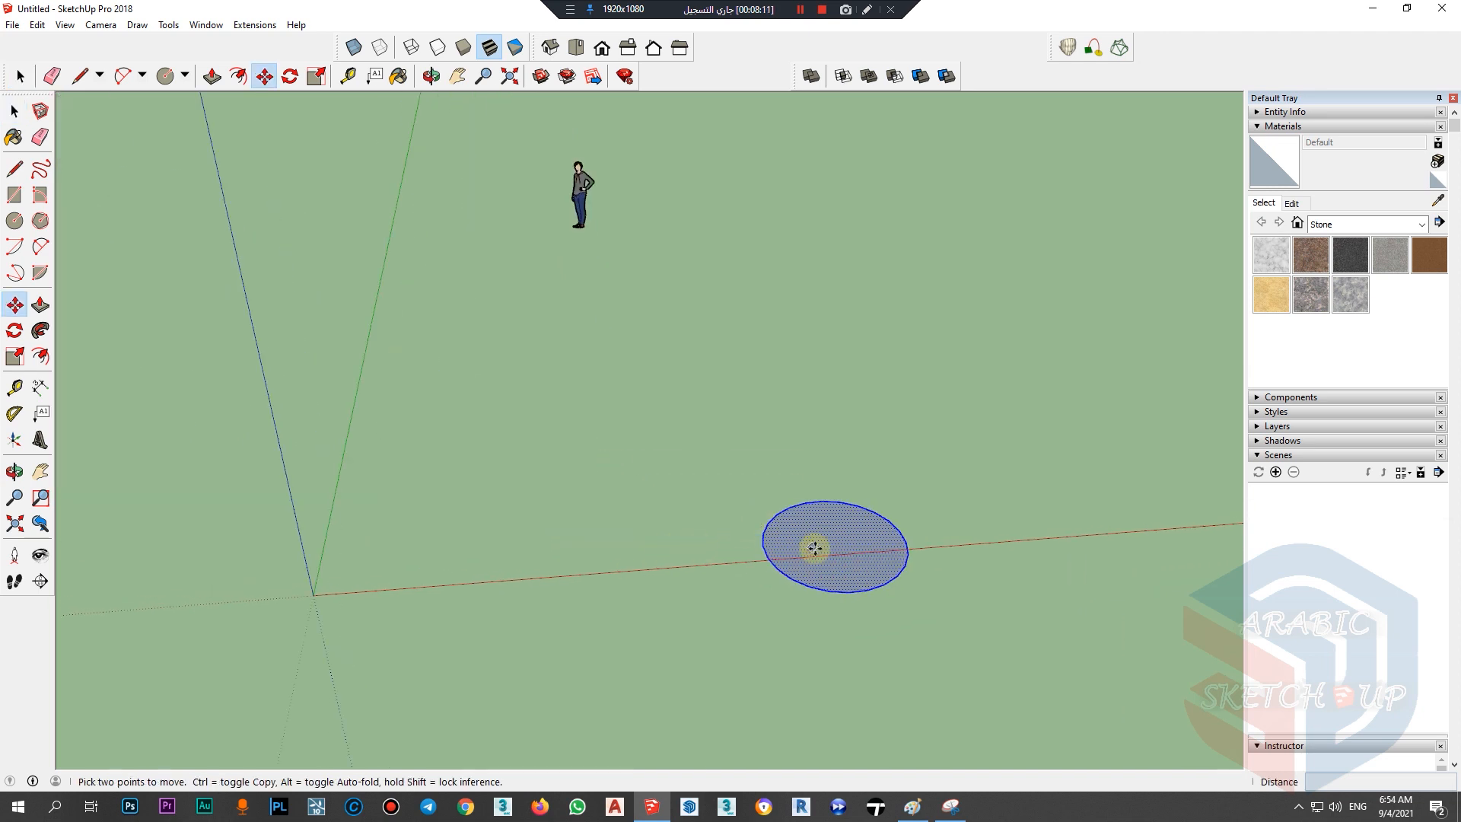
{"action": "left_click", "coordinate": [823, 590]}
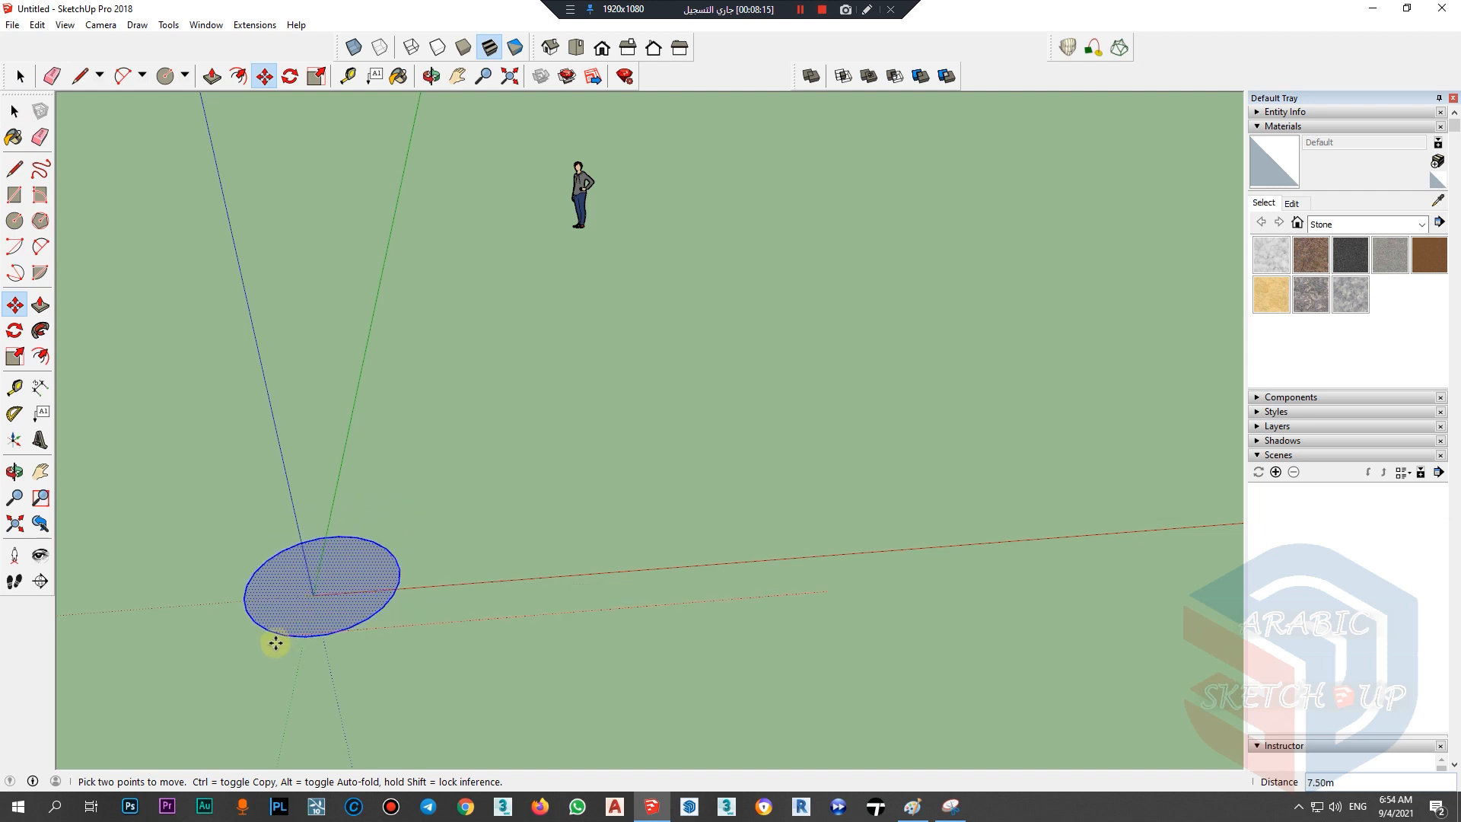
{"action": "left_click", "coordinate": [397, 665]}
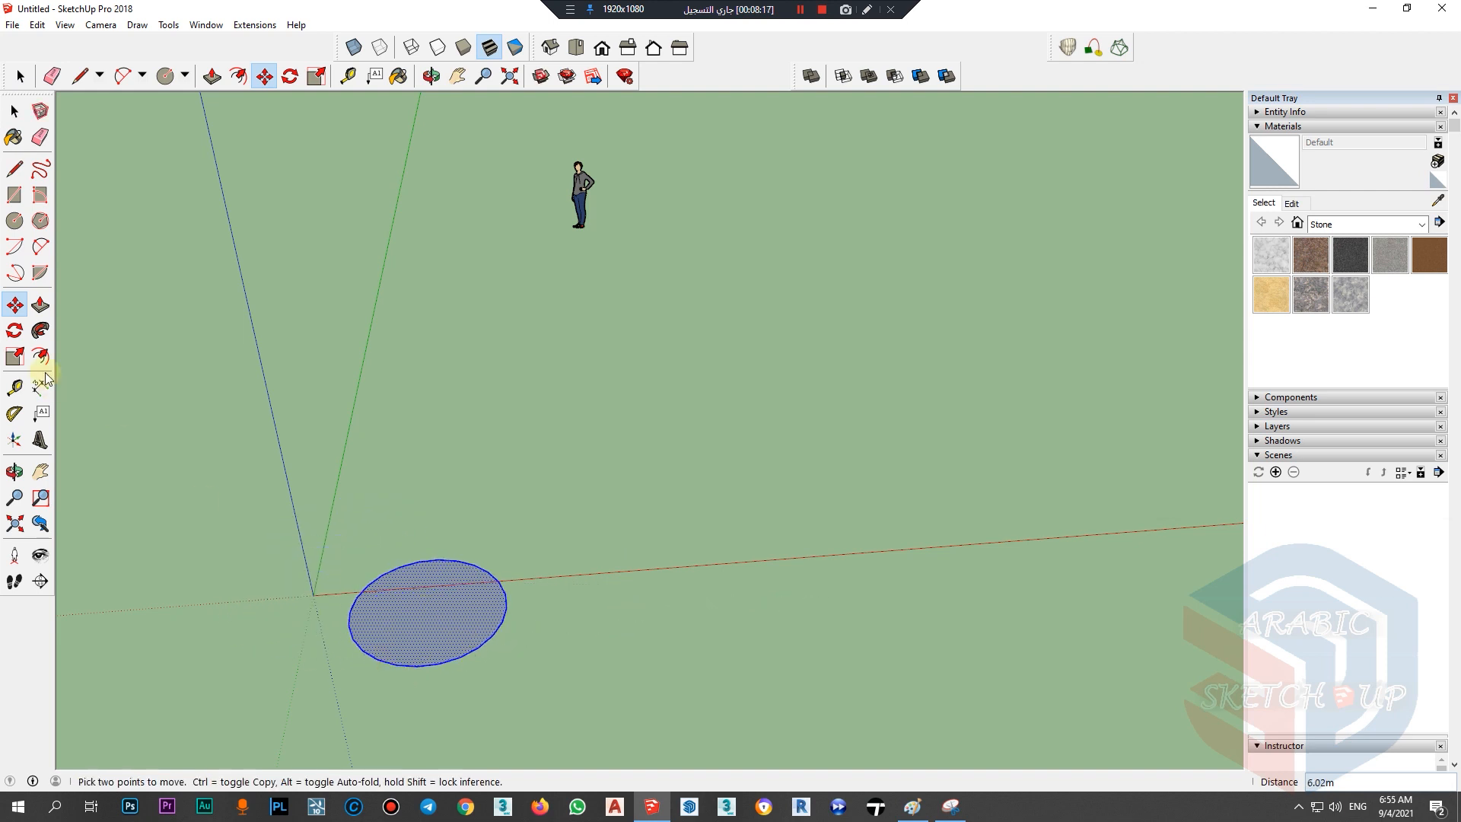
Step: Draw a radius line inside the circle and move the circle by its centre onto the origin
{"action": "left_click", "coordinate": [15, 168]}
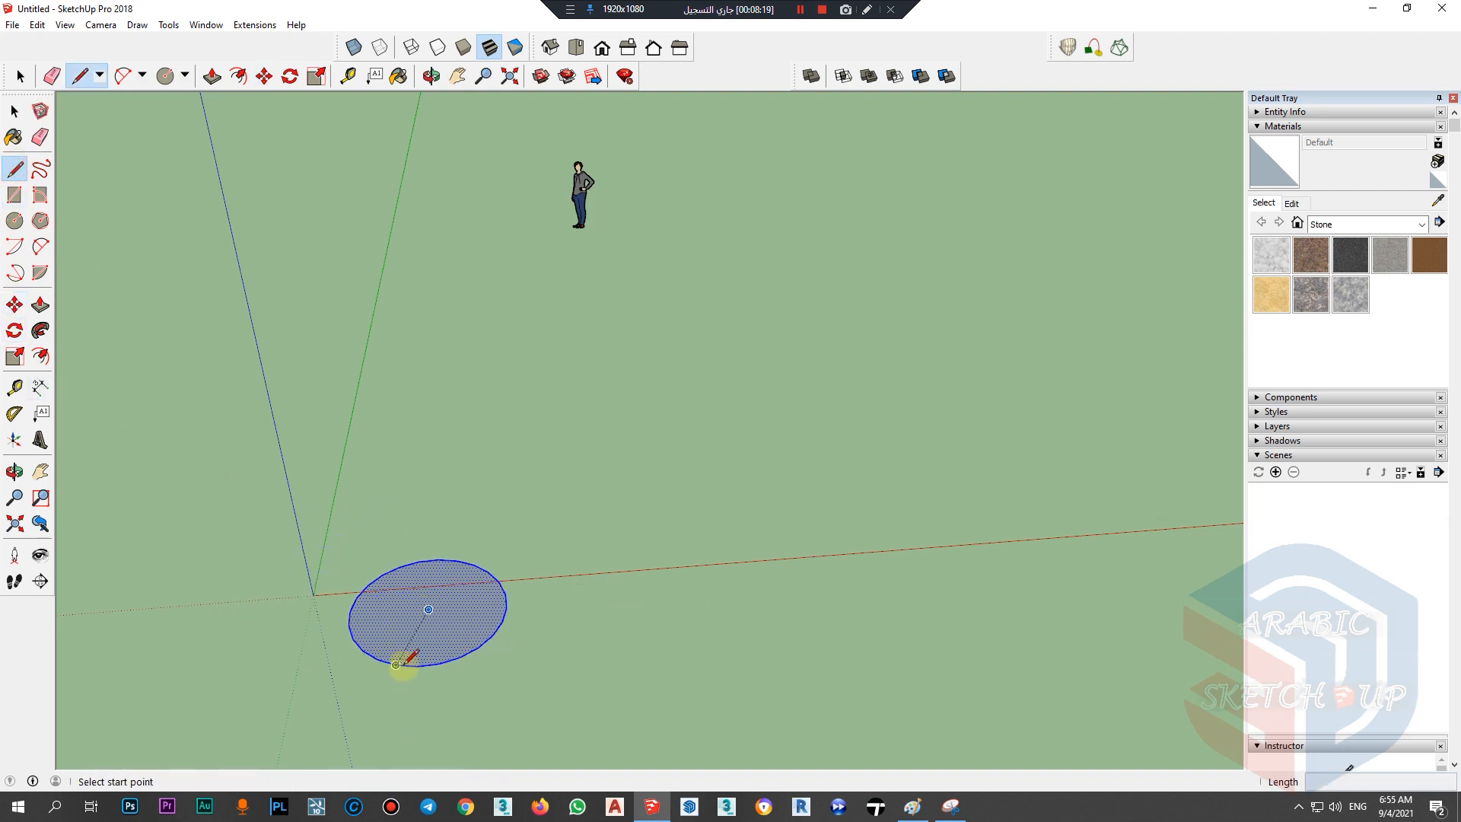
{"action": "left_click", "coordinate": [396, 664]}
{"action": "left_click", "coordinate": [428, 609]}
{"action": "key", "text": "space"}
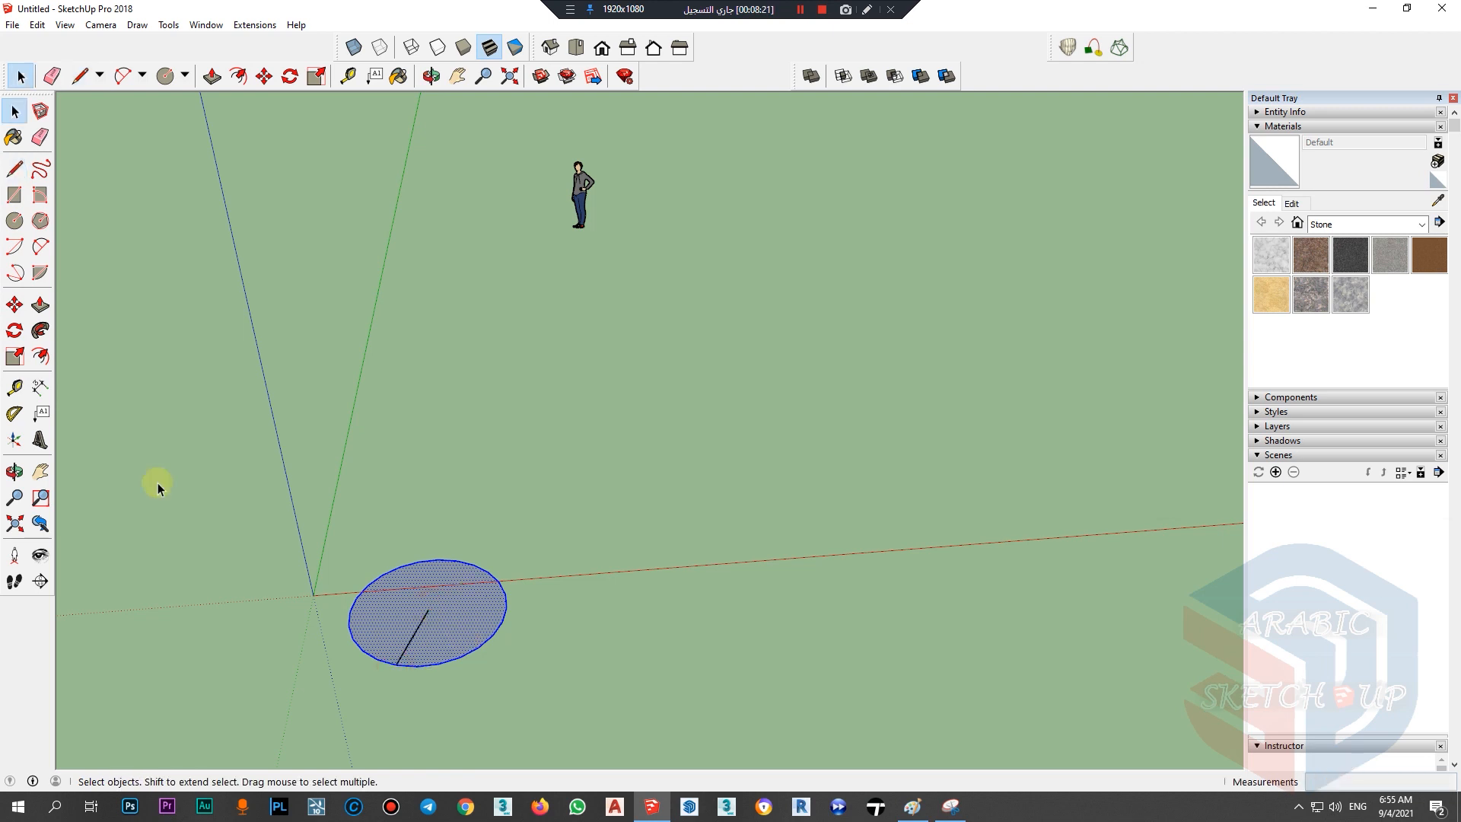
{"action": "key", "text": "m"}
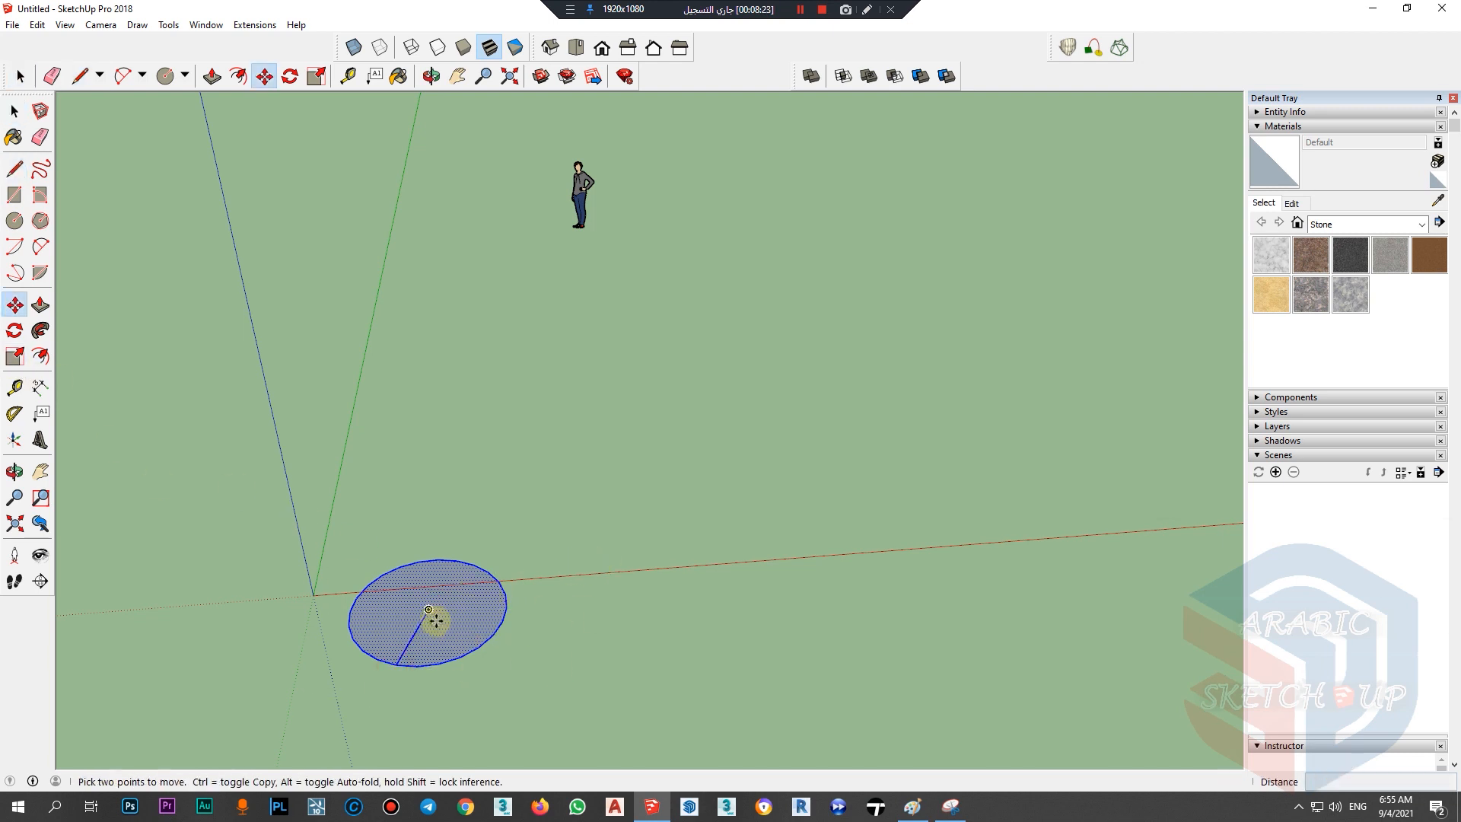
{"action": "left_click_drag", "start_coordinate": [430, 610], "coordinate": [312, 595]}
{"action": "key", "text": "space"}
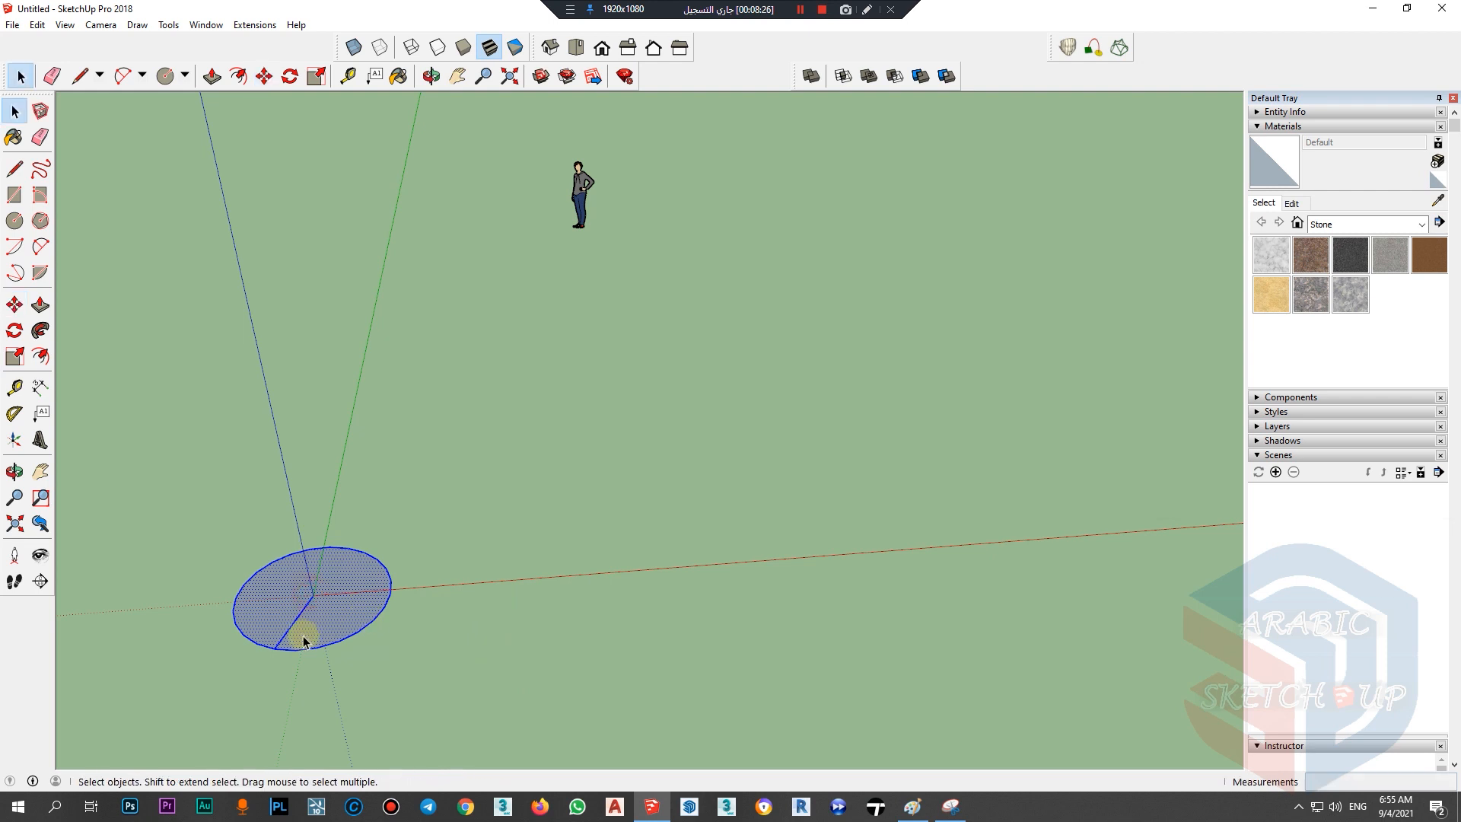
Step: Delete the helper radius line from the circle
{"action": "scroll", "coordinate": [293, 627], "scroll_direction": "up", "scroll_amount": 2}
{"action": "left_click", "coordinate": [286, 625]}
{"action": "key", "text": "Delete"}
Step: Draw a vertical line about 0.87 m up the blue axis from the circle's centre and extend it further upward
{"action": "middle_click_drag", "start_coordinate": [281, 579], "coordinate": [299, 487]}
{"action": "scroll", "coordinate": [496, 615], "scroll_direction": "down", "scroll_amount": 2}
{"action": "scroll", "coordinate": [332, 555], "scroll_direction": "up", "scroll_amount": 4}
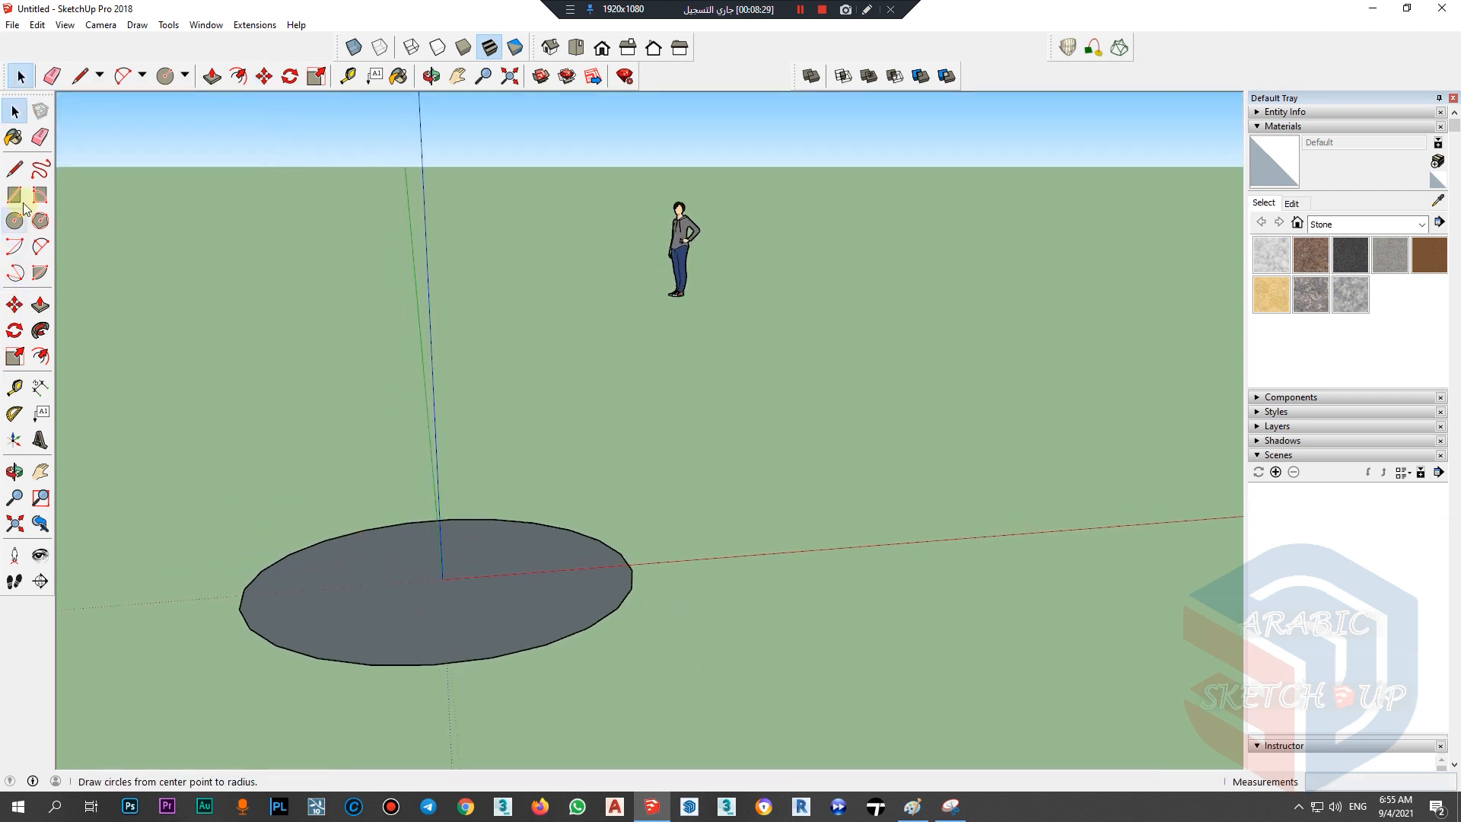
{"action": "left_click", "coordinate": [15, 168]}
{"action": "left_click", "coordinate": [442, 579]}
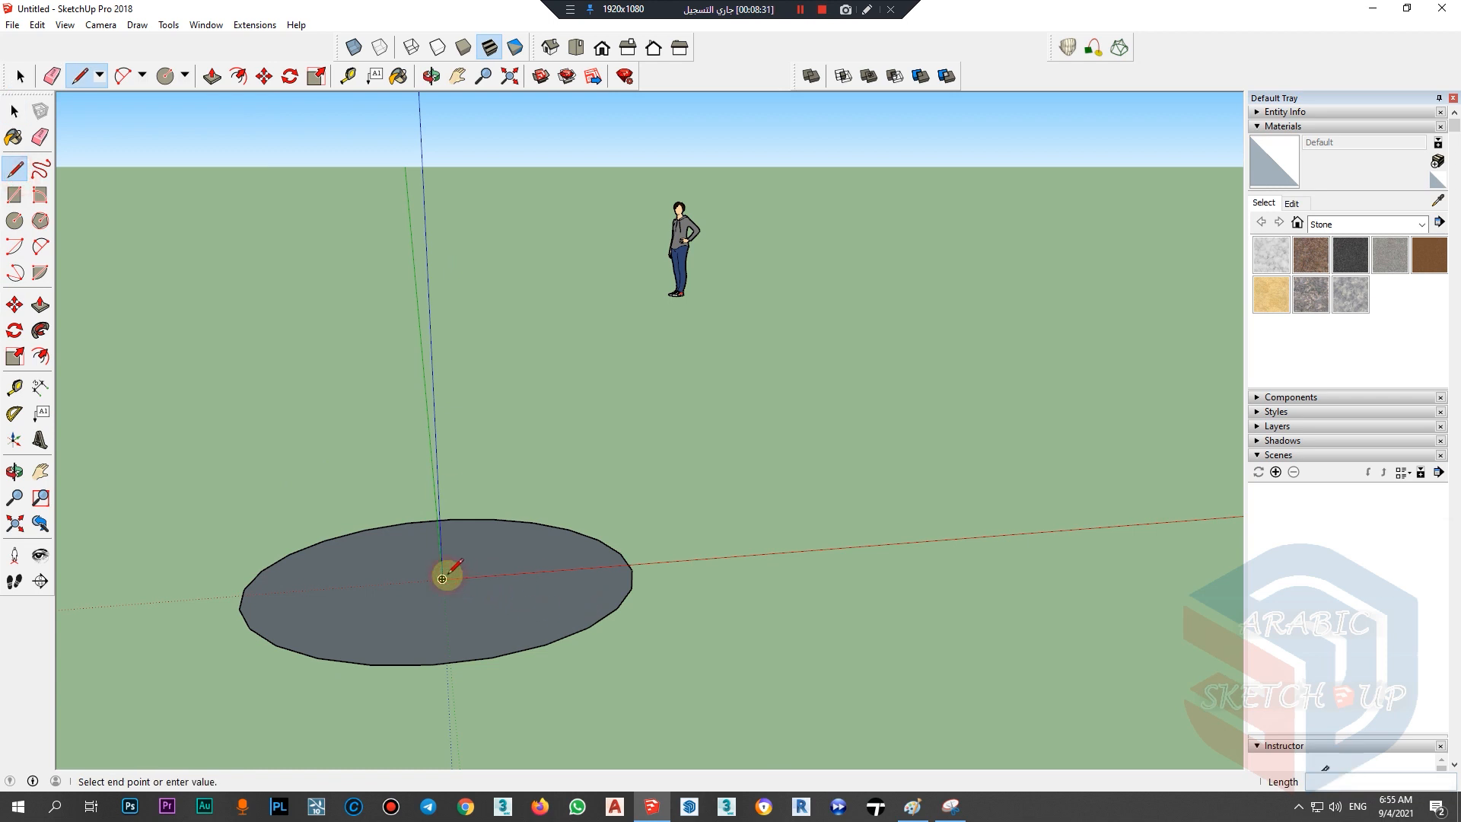
{"action": "left_click", "coordinate": [435, 428]}
{"action": "mouse_move", "coordinate": [436, 427]}
{"action": "middle_mouse_down"}
{"action": "mouse_move", "coordinate": [489, 493]}
{"action": "mouse_move", "coordinate": [433, 532]}
{"action": "mouse_move", "coordinate": [435, 427]}
{"action": "middle_mouse_up"}
{"action": "left_click", "coordinate": [441, 578]}
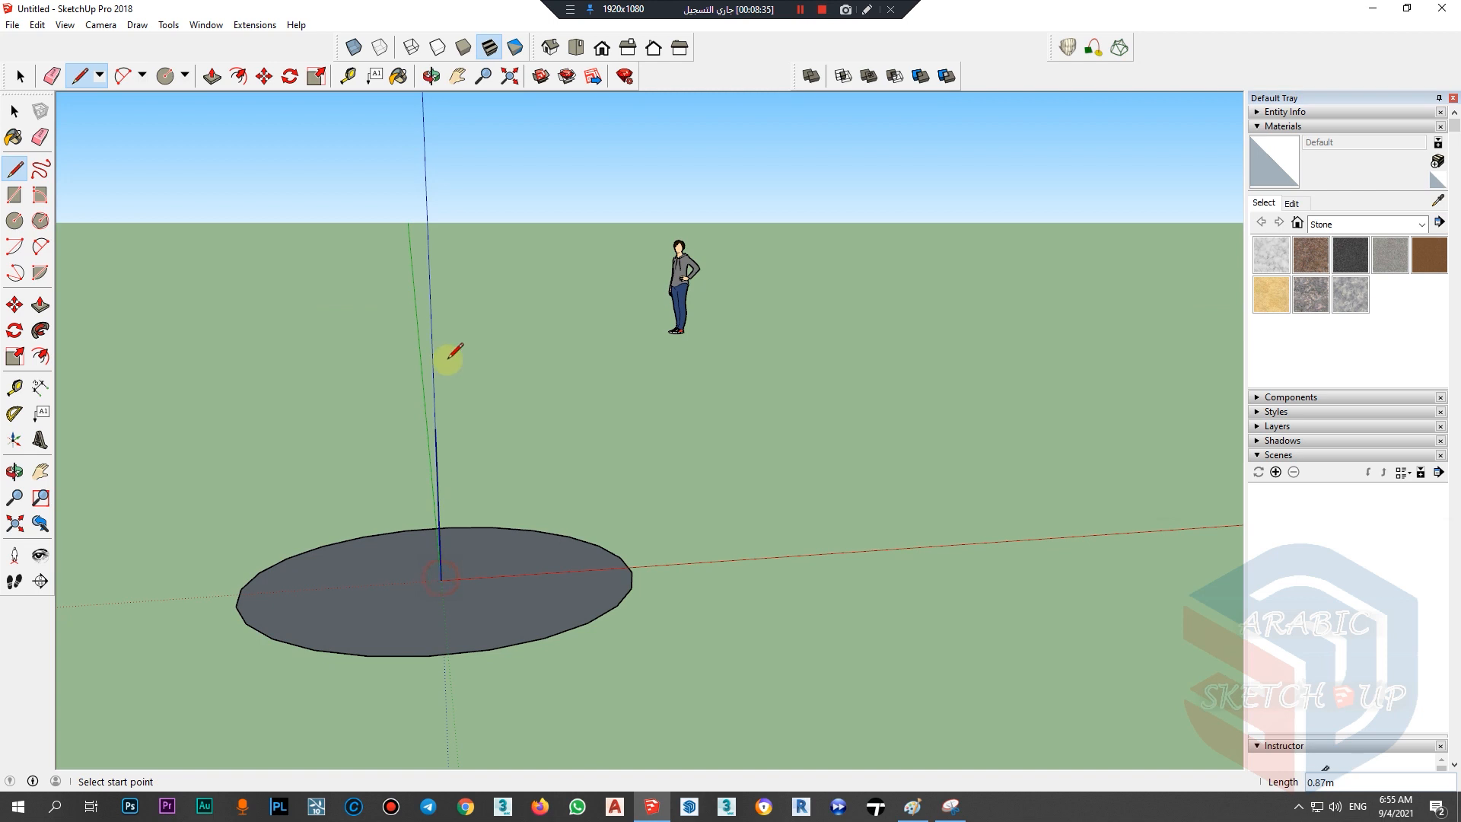
{"action": "left_click", "coordinate": [435, 427]}
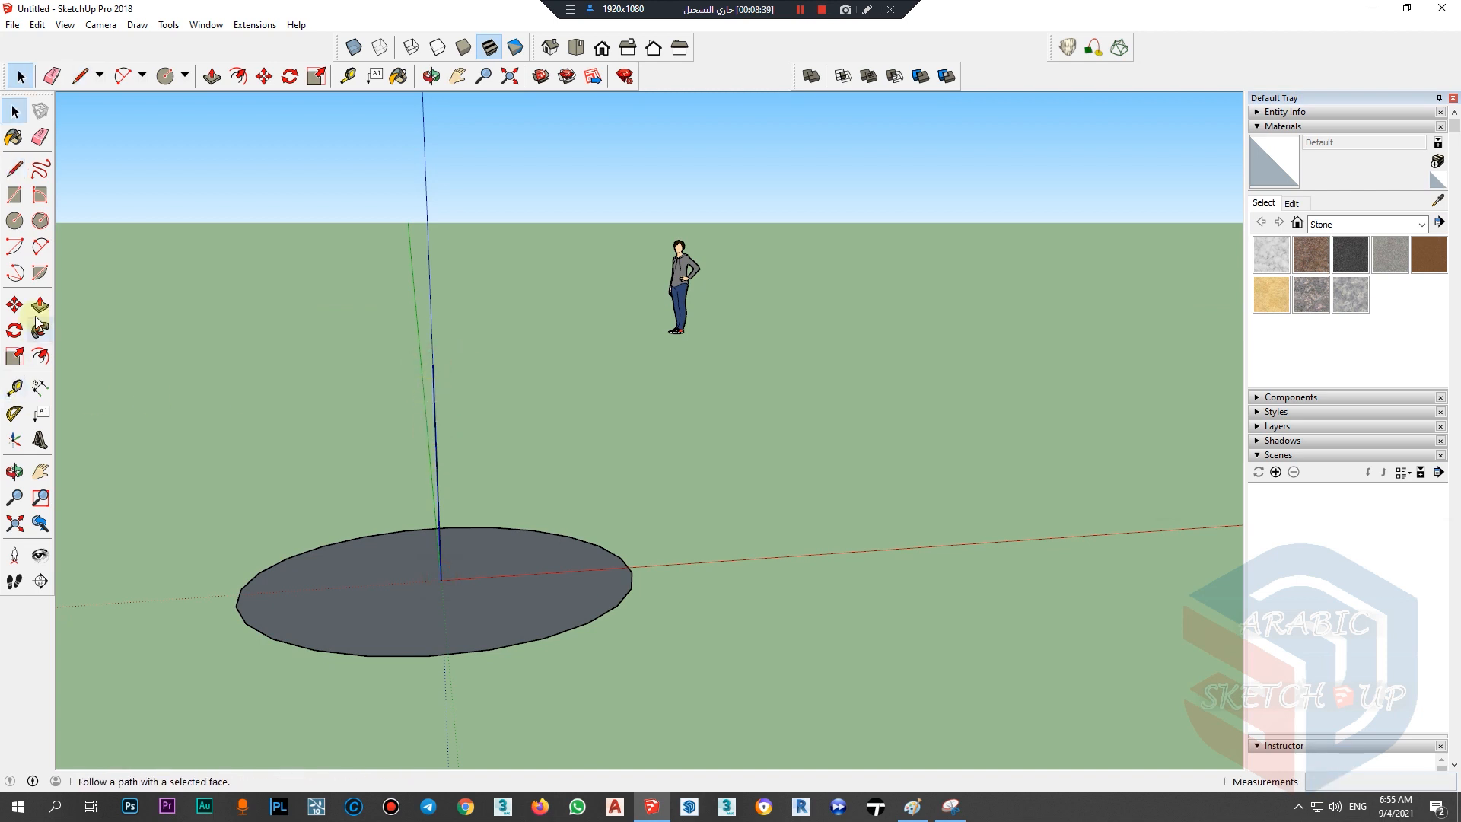
Step: Draw a line about 0.70 m along the red axis from the circle's centre to its edge
{"action": "left_click", "coordinate": [40, 246]}
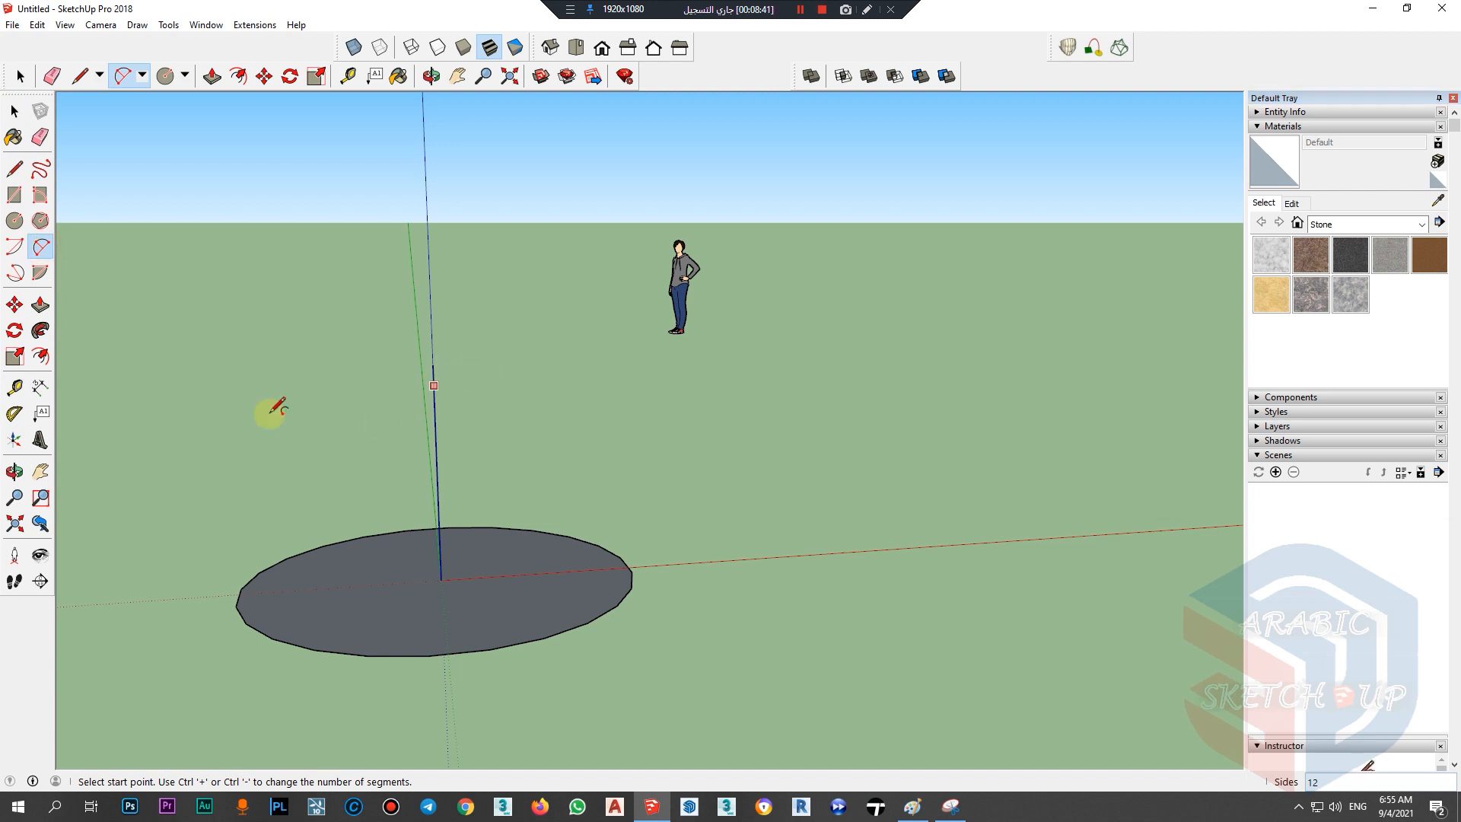
{"action": "left_click", "coordinate": [14, 168]}
{"action": "middle_click_drag", "start_coordinate": [563, 761], "coordinate": [461, 620]}
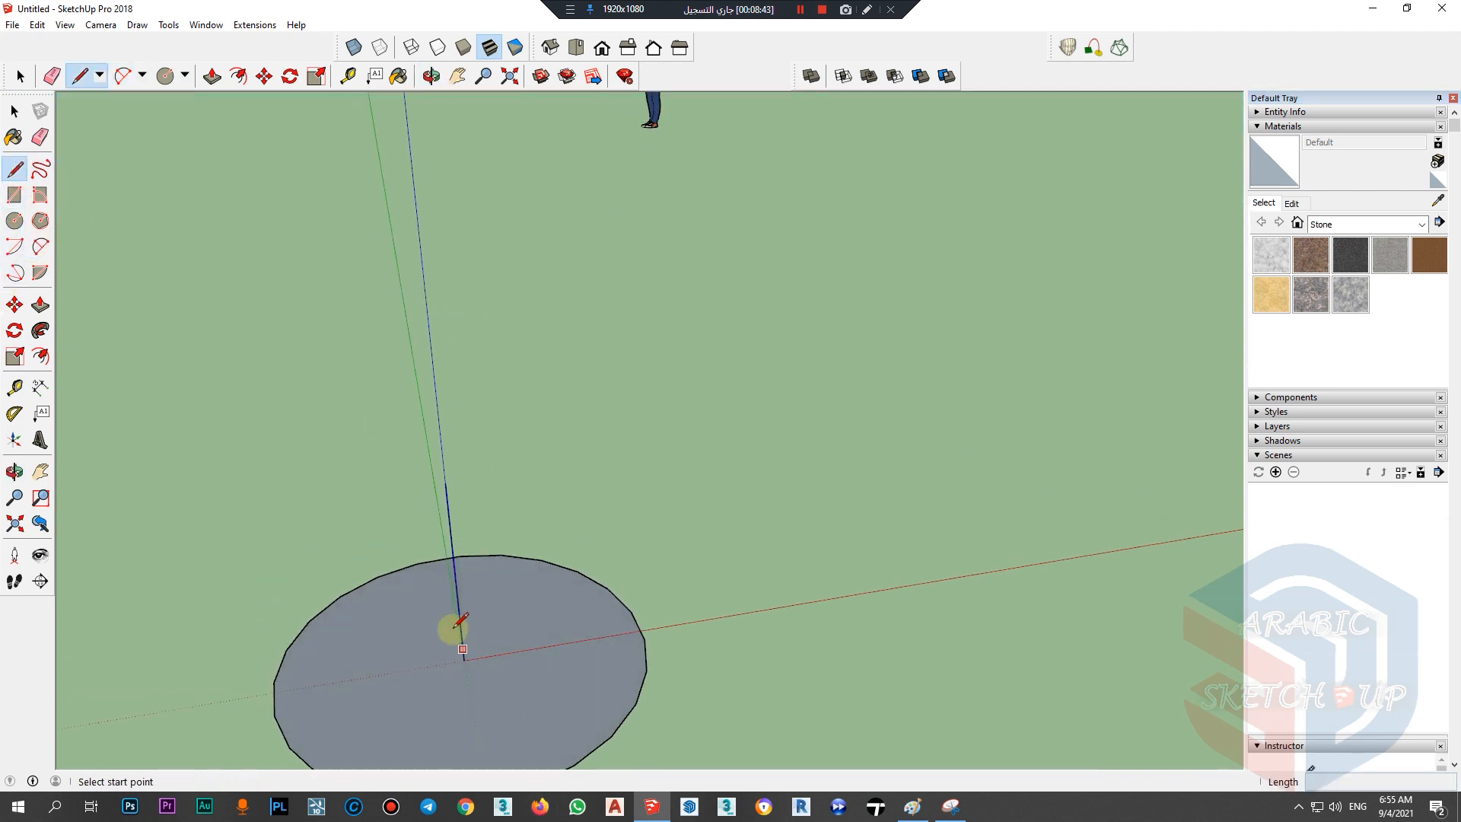
{"action": "left_click", "coordinate": [463, 659]}
{"action": "left_click", "coordinate": [640, 628]}
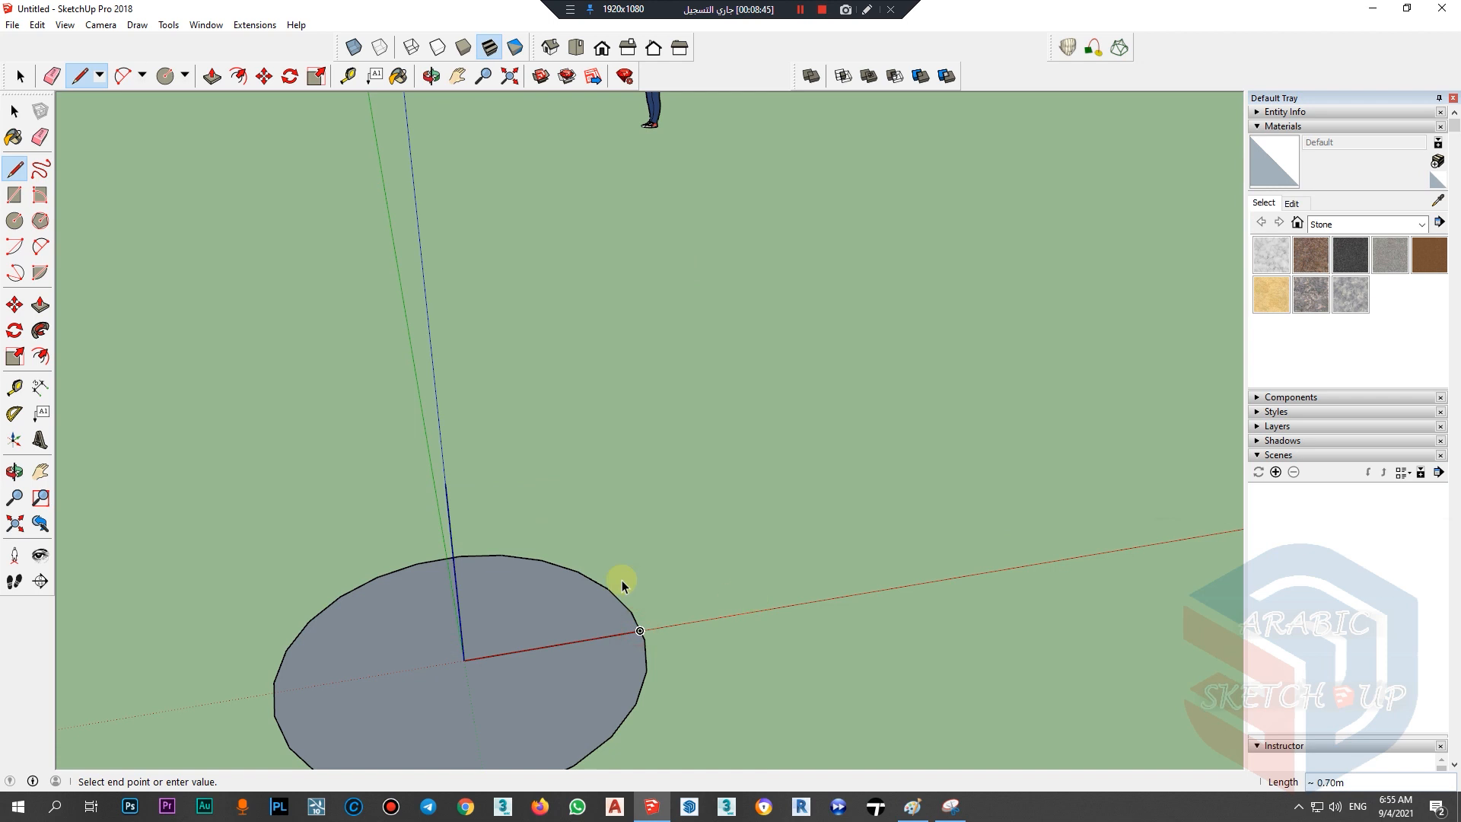
{"action": "key", "text": "space"}
Step: Draw a bulging two-point arc from the top of the vertical line to the circle's edge, closing the quarter-dome profile
{"action": "left_click", "coordinate": [46, 246]}
{"action": "left_click", "coordinate": [445, 483]}
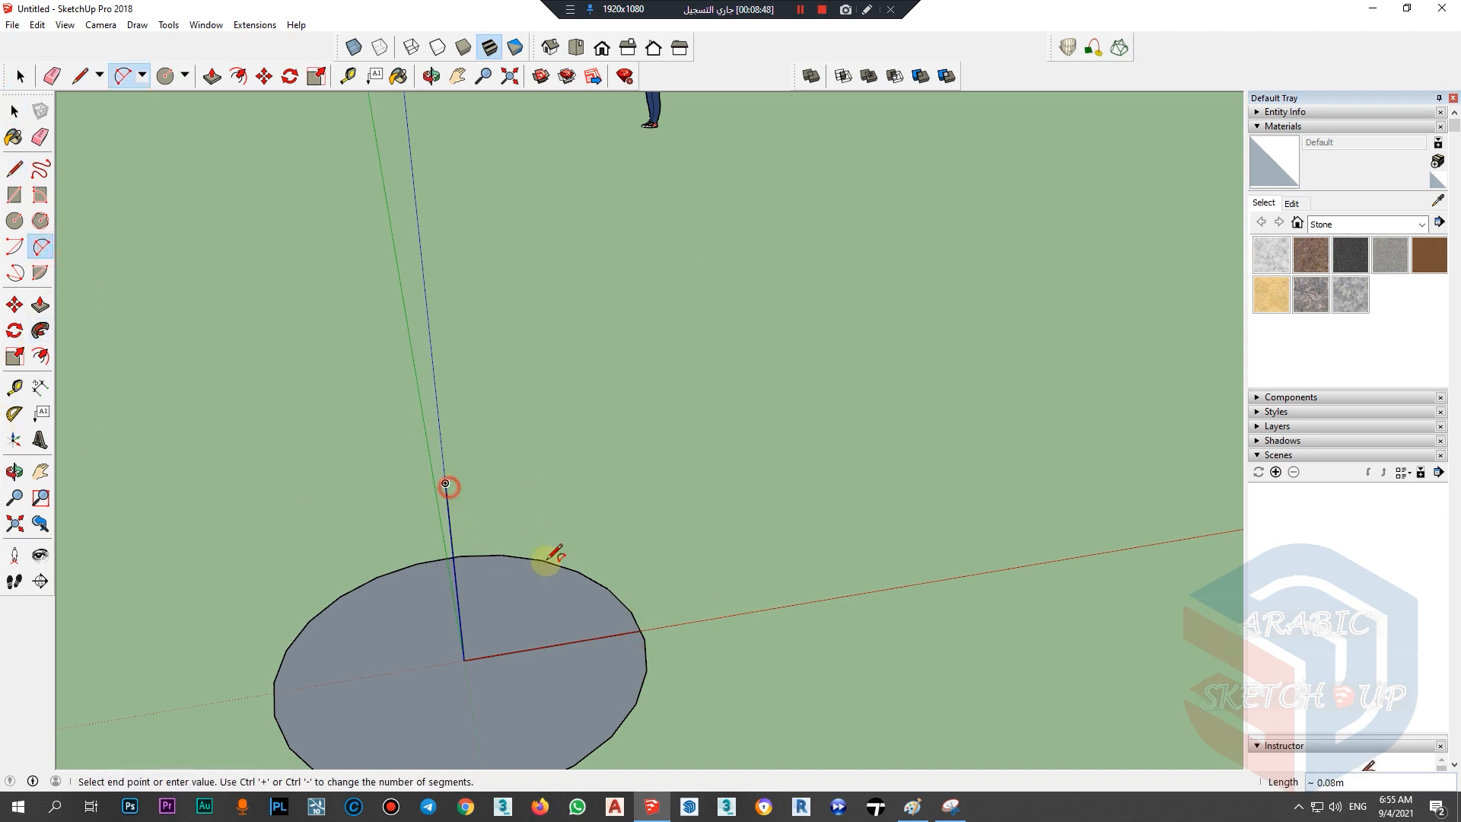
{"action": "left_click", "coordinate": [640, 630]}
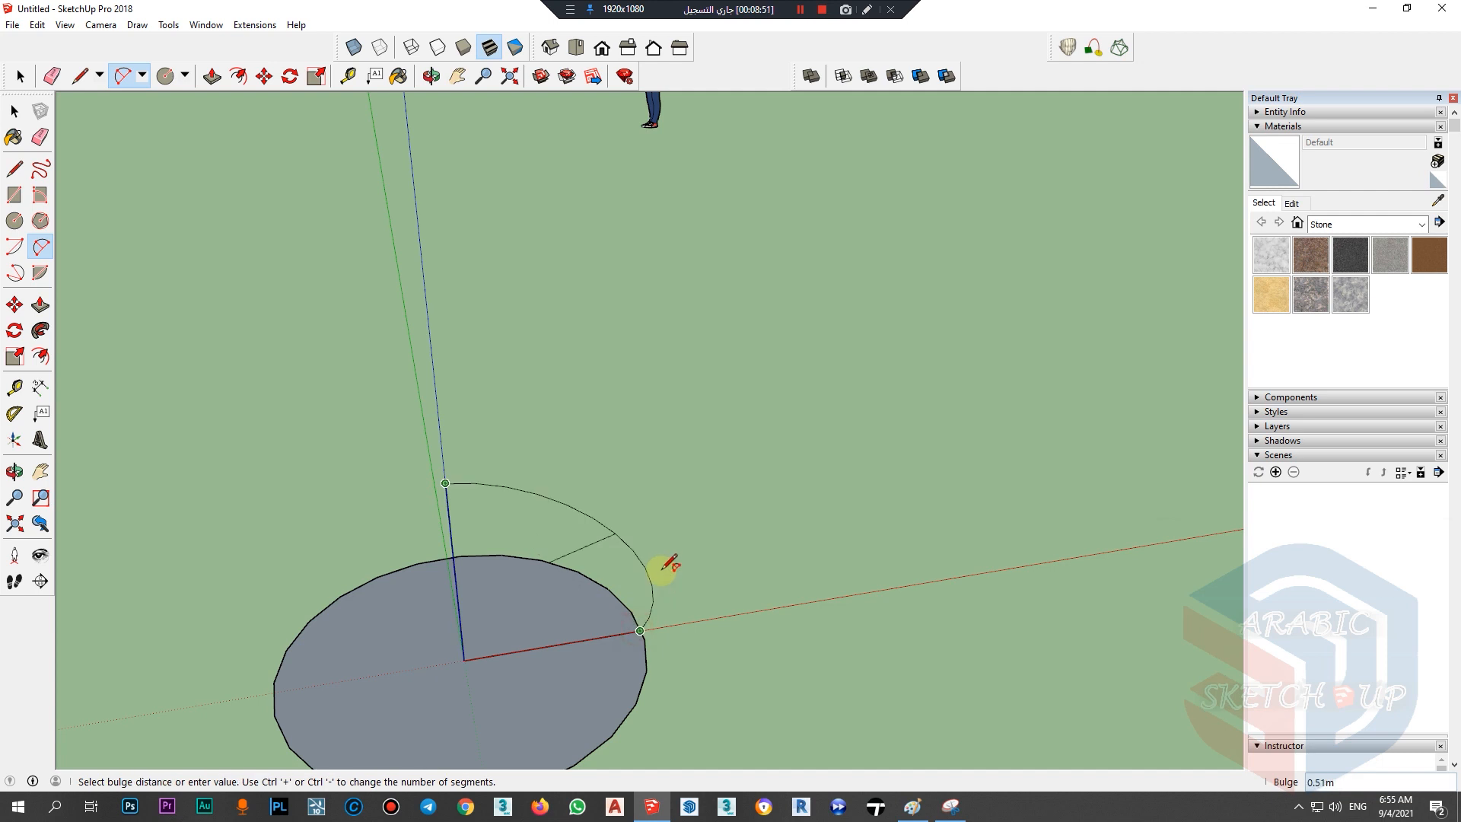
{"action": "left_click", "coordinate": [620, 542]}
{"action": "middle_click_drag", "start_coordinate": [613, 590], "coordinate": [563, 647]}
Step: Sweep the quarter-dome profile around the circle with Follow Me to form a dome
{"action": "key", "text": "space"}
{"action": "left_click", "coordinate": [529, 652]}
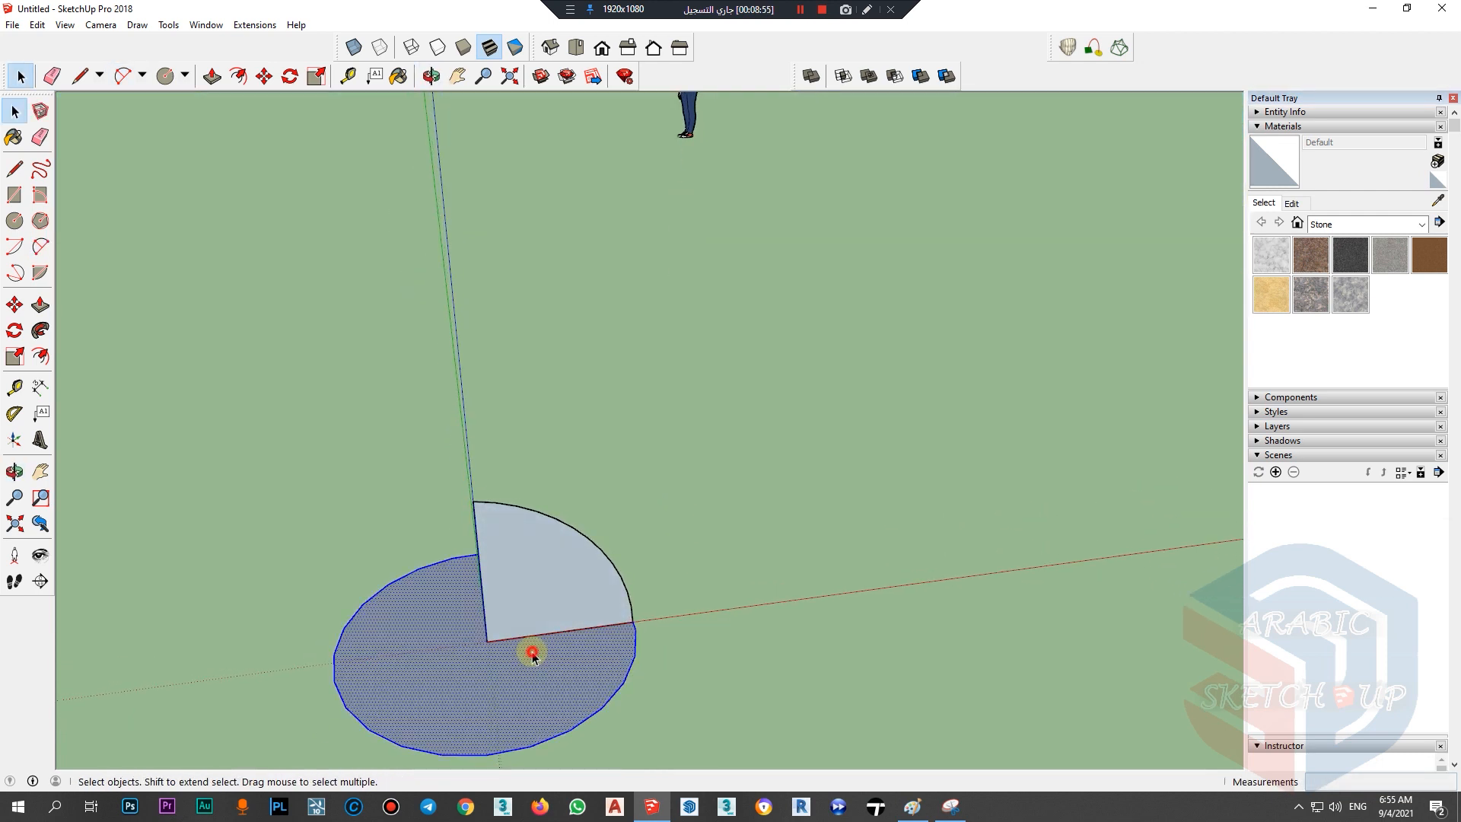
{"action": "left_click", "coordinate": [40, 329]}
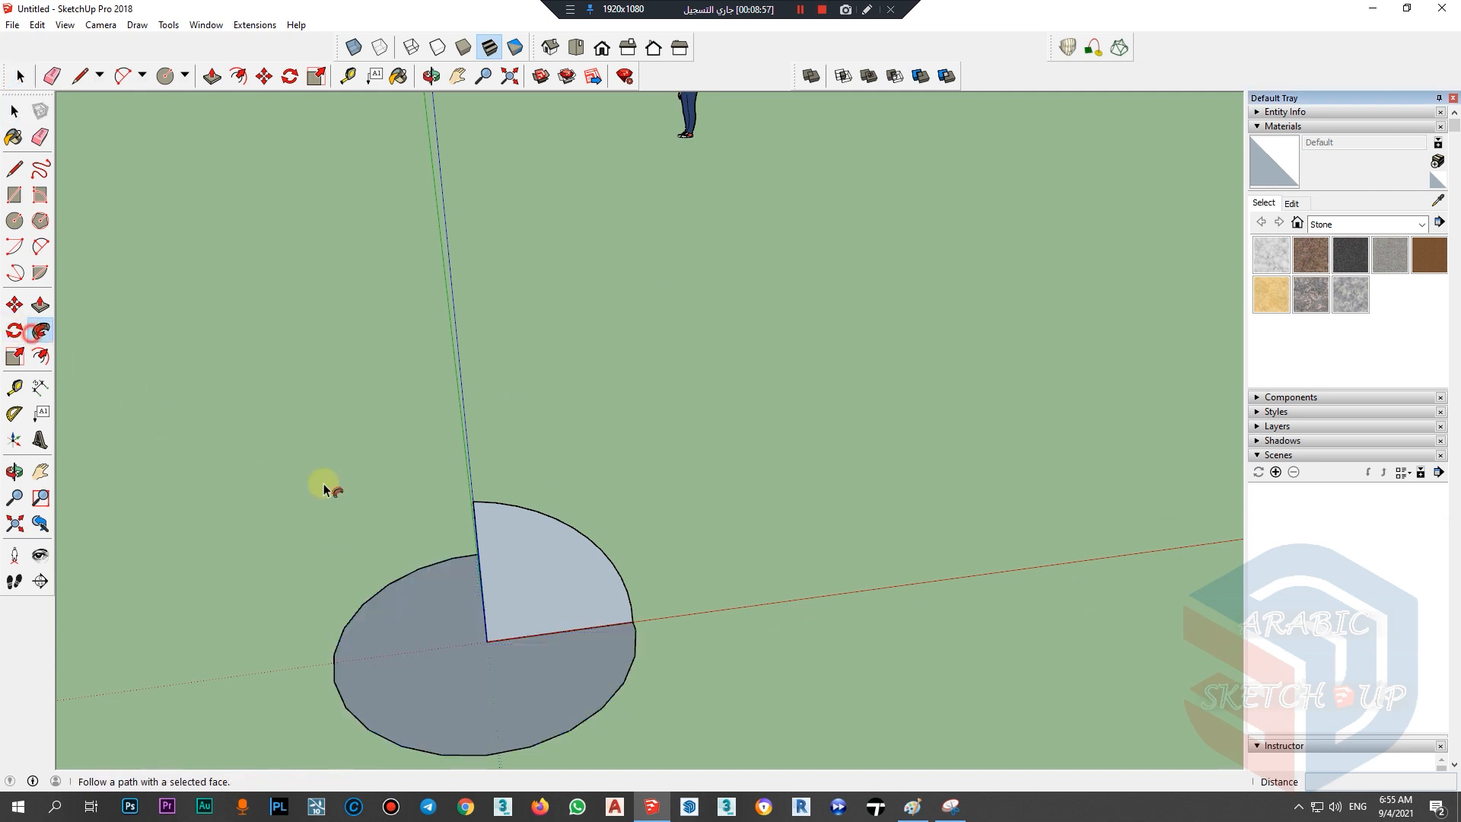
{"action": "left_click", "coordinate": [578, 620]}
{"action": "scroll", "coordinate": [792, 438], "scroll_direction": "down", "scroll_amount": 8}
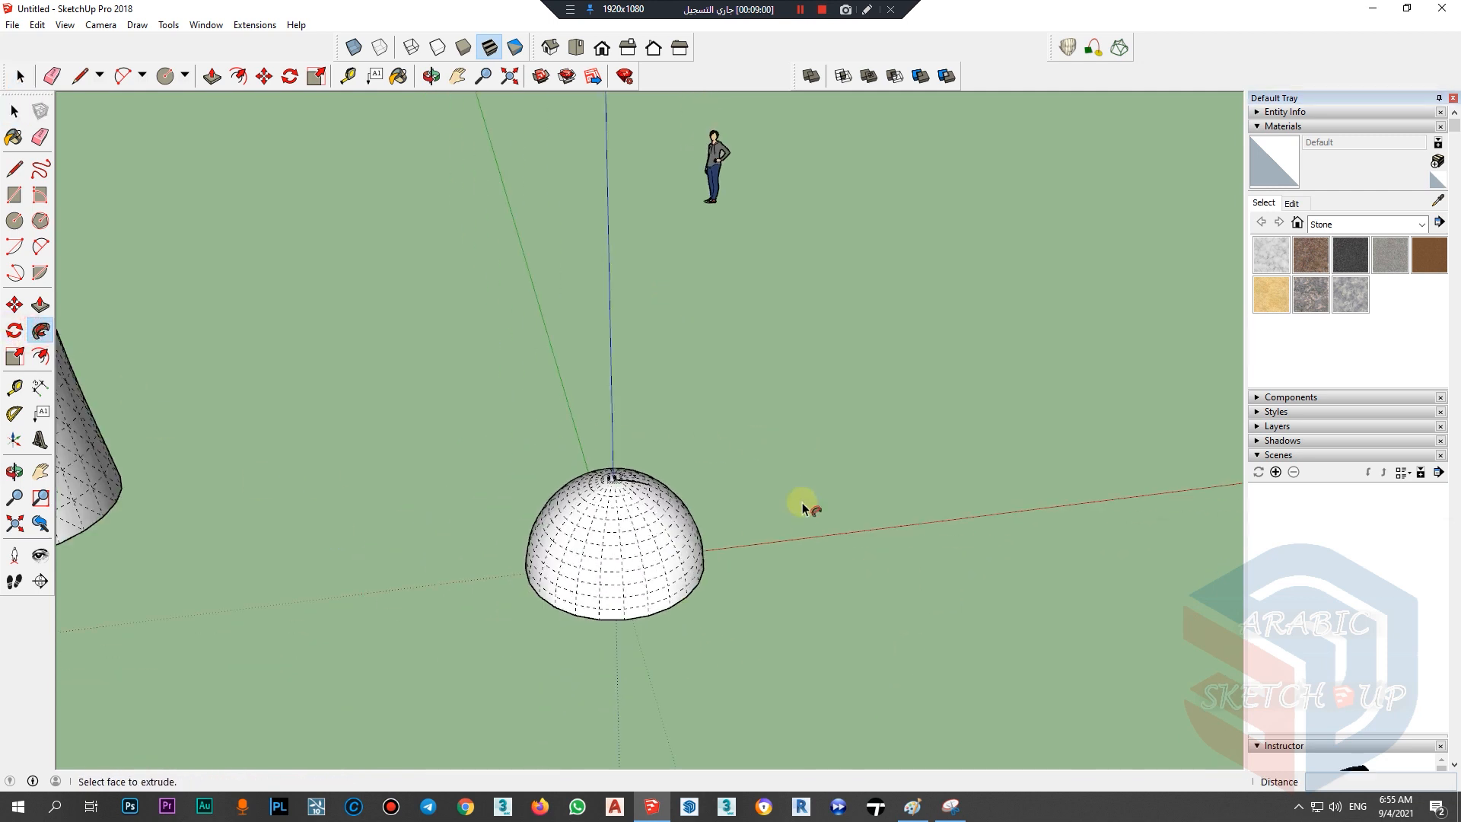
Step: Select the whole dome and scale it taller along the blue axis
{"action": "mouse_move", "coordinate": [757, 590]}
{"action": "middle_mouse_down"}
{"action": "mouse_move", "coordinate": [614, 316]}
{"action": "mouse_move", "coordinate": [609, 368]}
{"action": "mouse_move", "coordinate": [756, 561]}
{"action": "mouse_move", "coordinate": [757, 587]}
{"action": "middle_mouse_up"}
{"action": "key", "text": "space"}
{"action": "left_click_drag", "start_coordinate": [766, 597], "coordinate": [604, 468]}
{"action": "scroll", "coordinate": [774, 531], "scroll_direction": "up", "scroll_amount": 5}
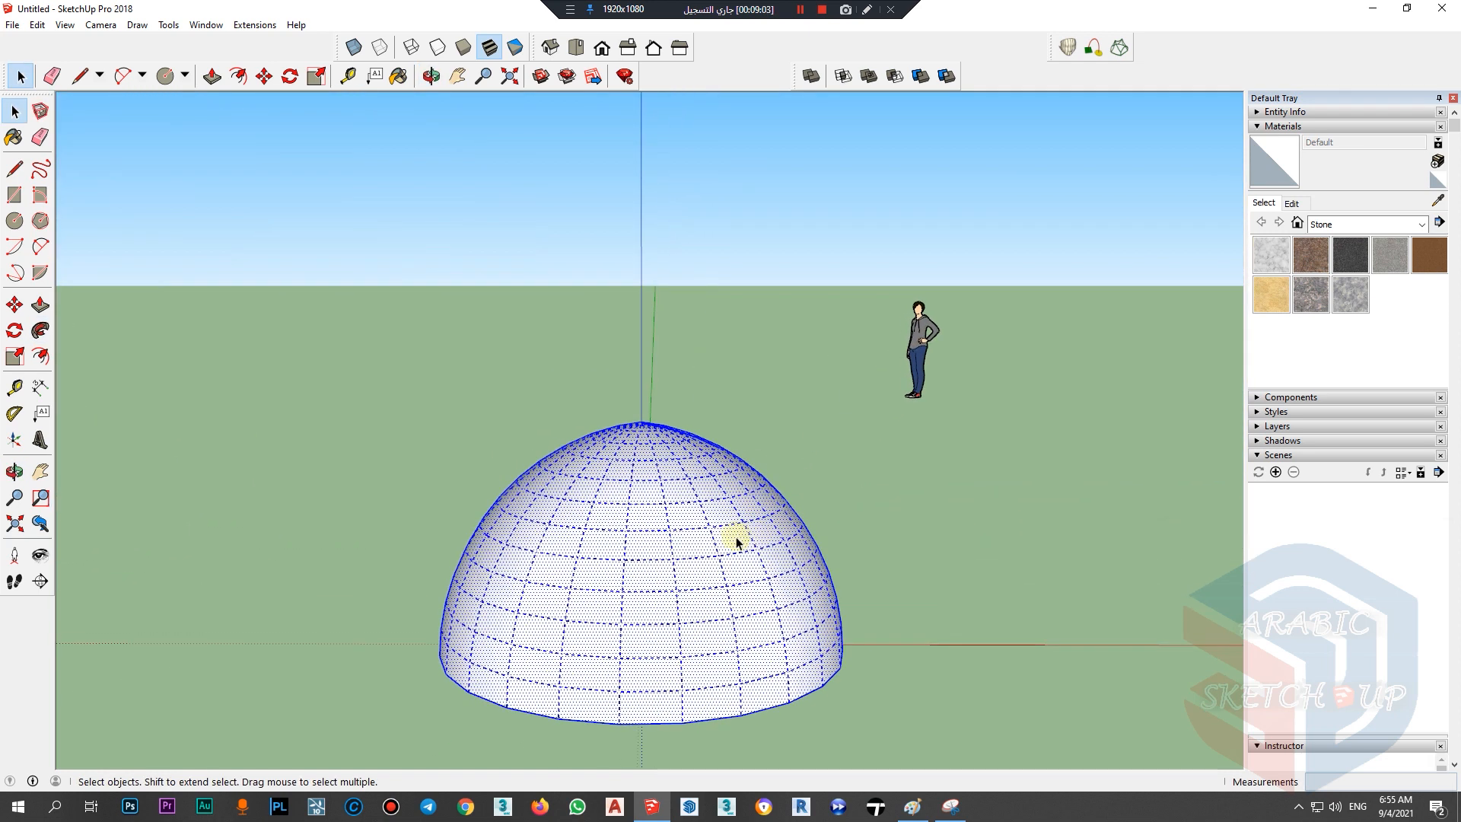
{"action": "key", "text": "s"}
{"action": "left_click_drag", "start_coordinate": [644, 423], "coordinate": [644, 333]}
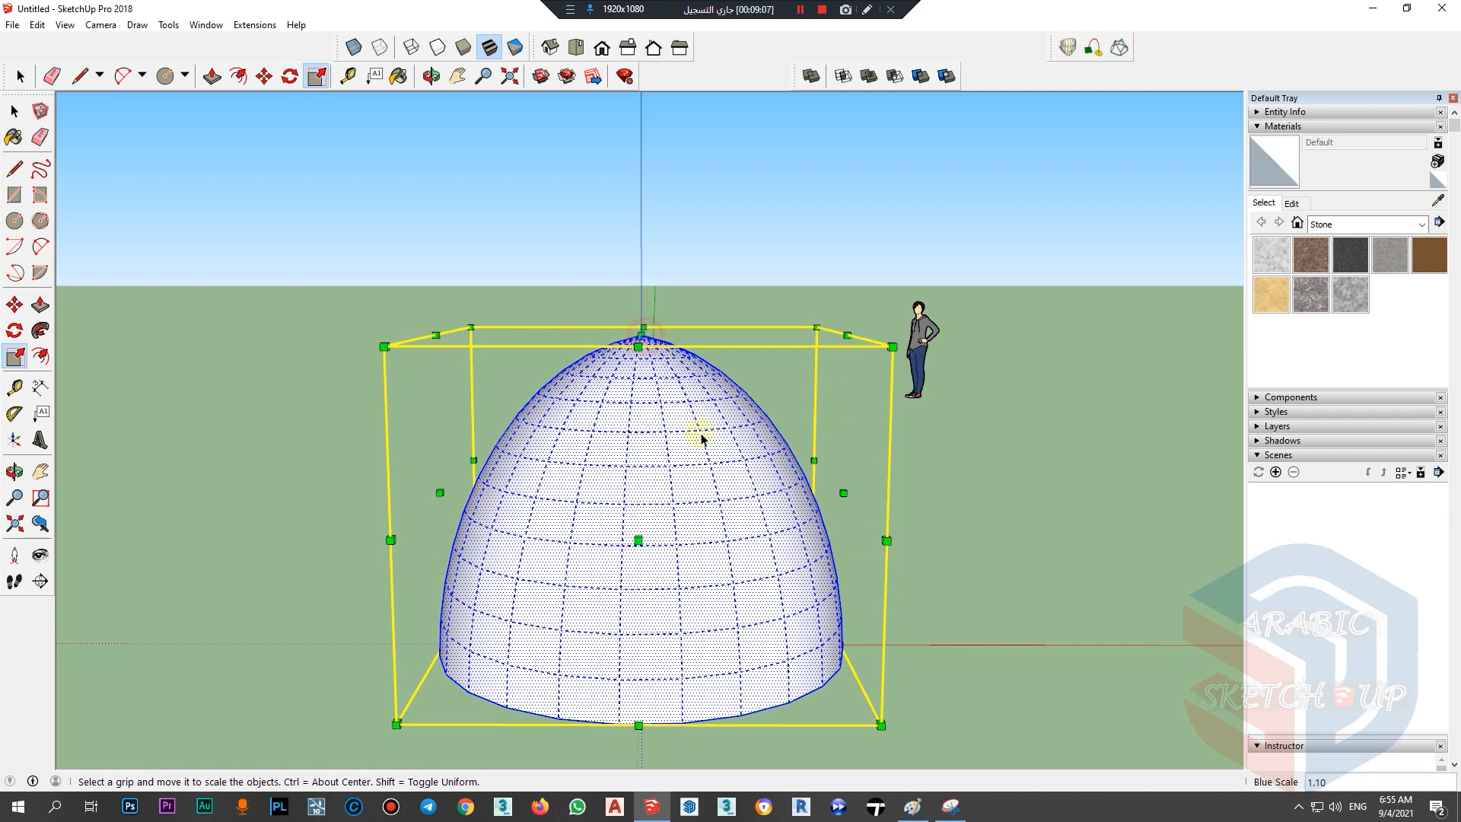
{"action": "key", "text": "space"}
Step: Move the dome from its base edge onto the matching point of the tower's top rim and clear the selection
{"action": "scroll", "coordinate": [741, 510], "scroll_direction": "down", "scroll_amount": 3}
{"action": "scroll", "coordinate": [721, 622], "scroll_direction": "down", "scroll_amount": 4}
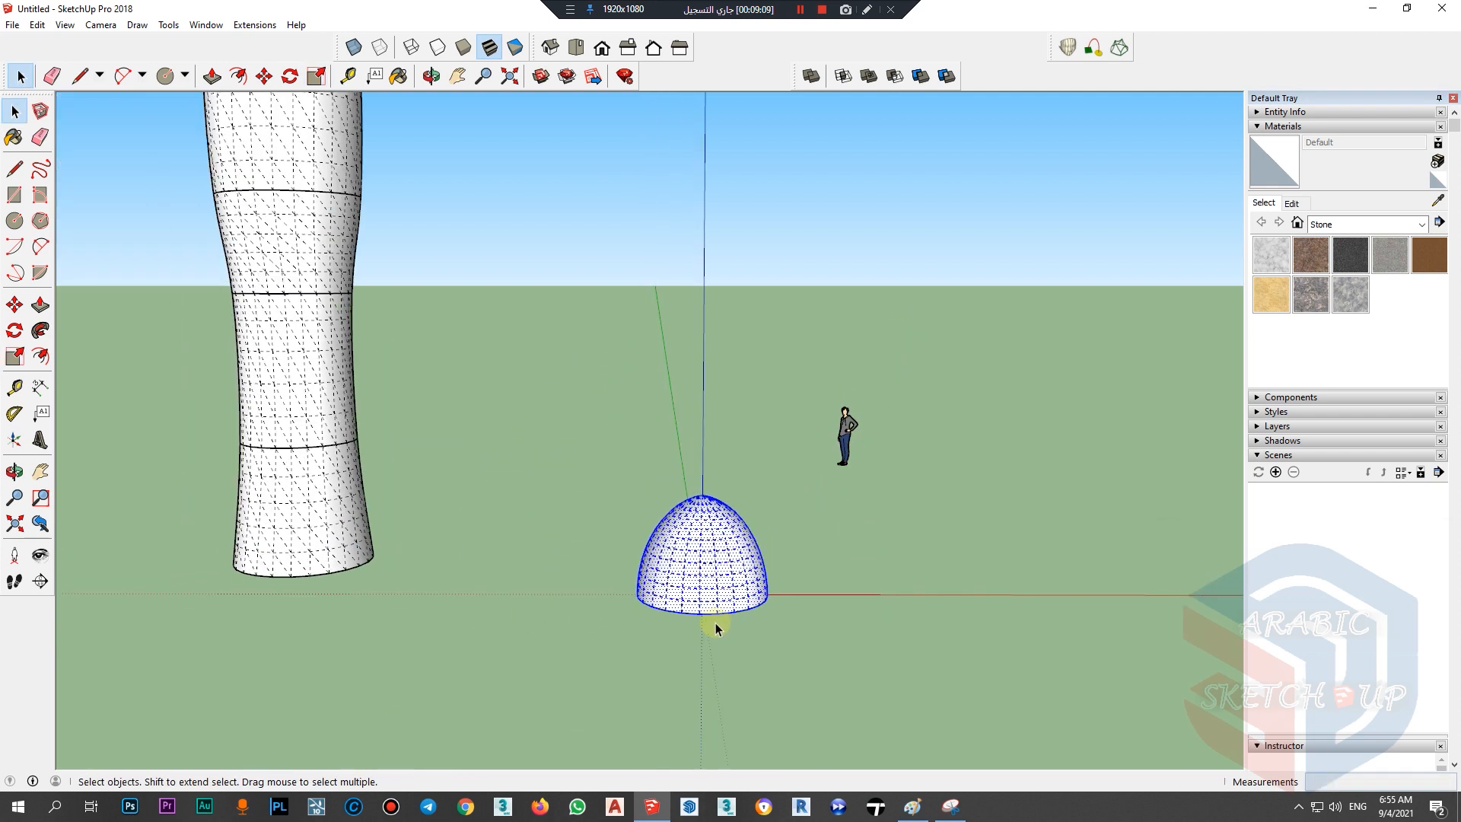
{"action": "scroll", "coordinate": [716, 621], "scroll_direction": "up", "scroll_amount": 2}
{"action": "key", "text": "m"}
{"action": "left_click", "coordinate": [719, 611]}
{"action": "scroll", "coordinate": [840, 638], "scroll_direction": "down", "scroll_amount": 4}
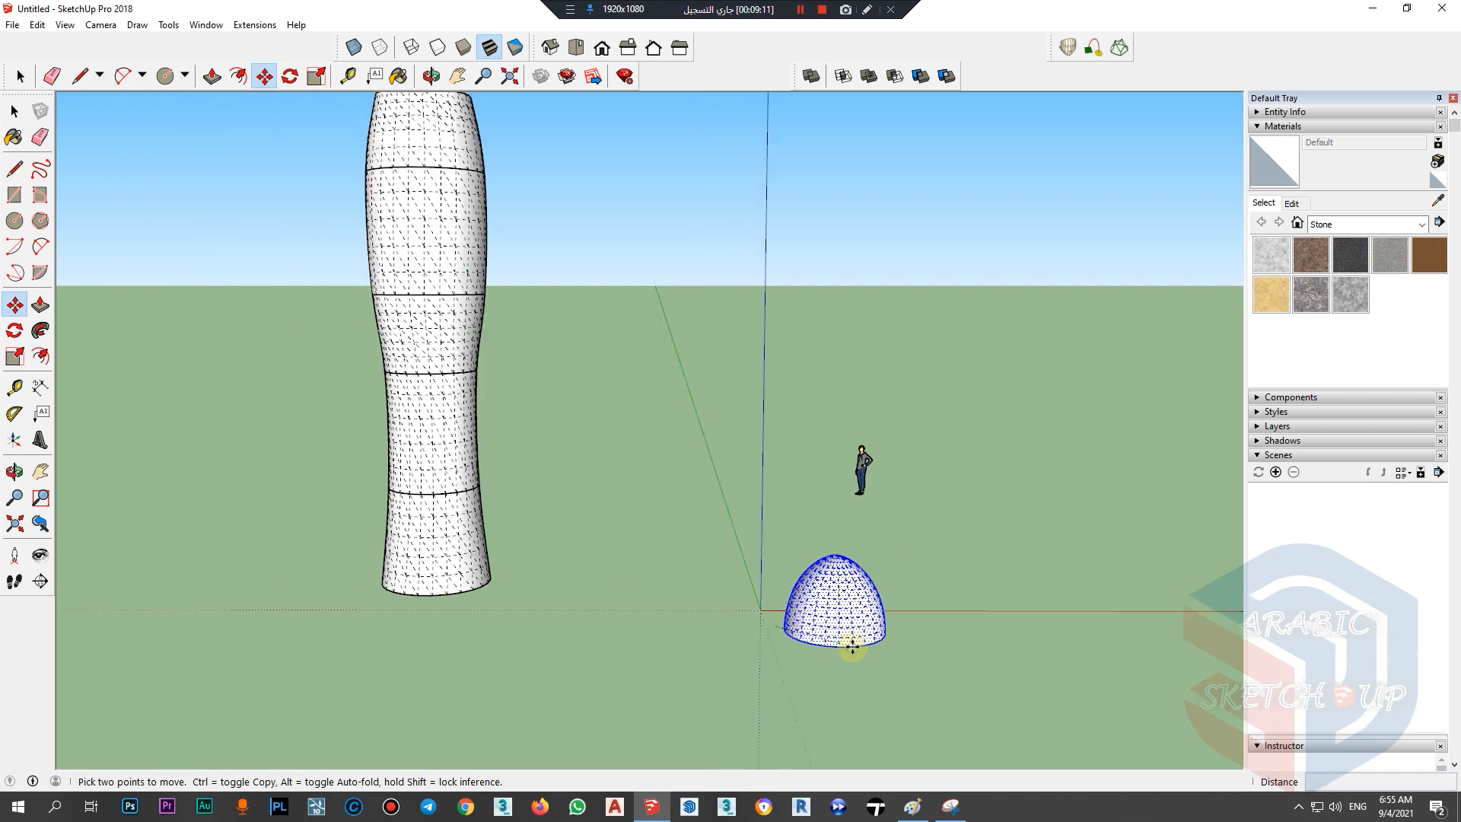
{"action": "middle_click_drag", "start_coordinate": [564, 287], "coordinate": [553, 238]}
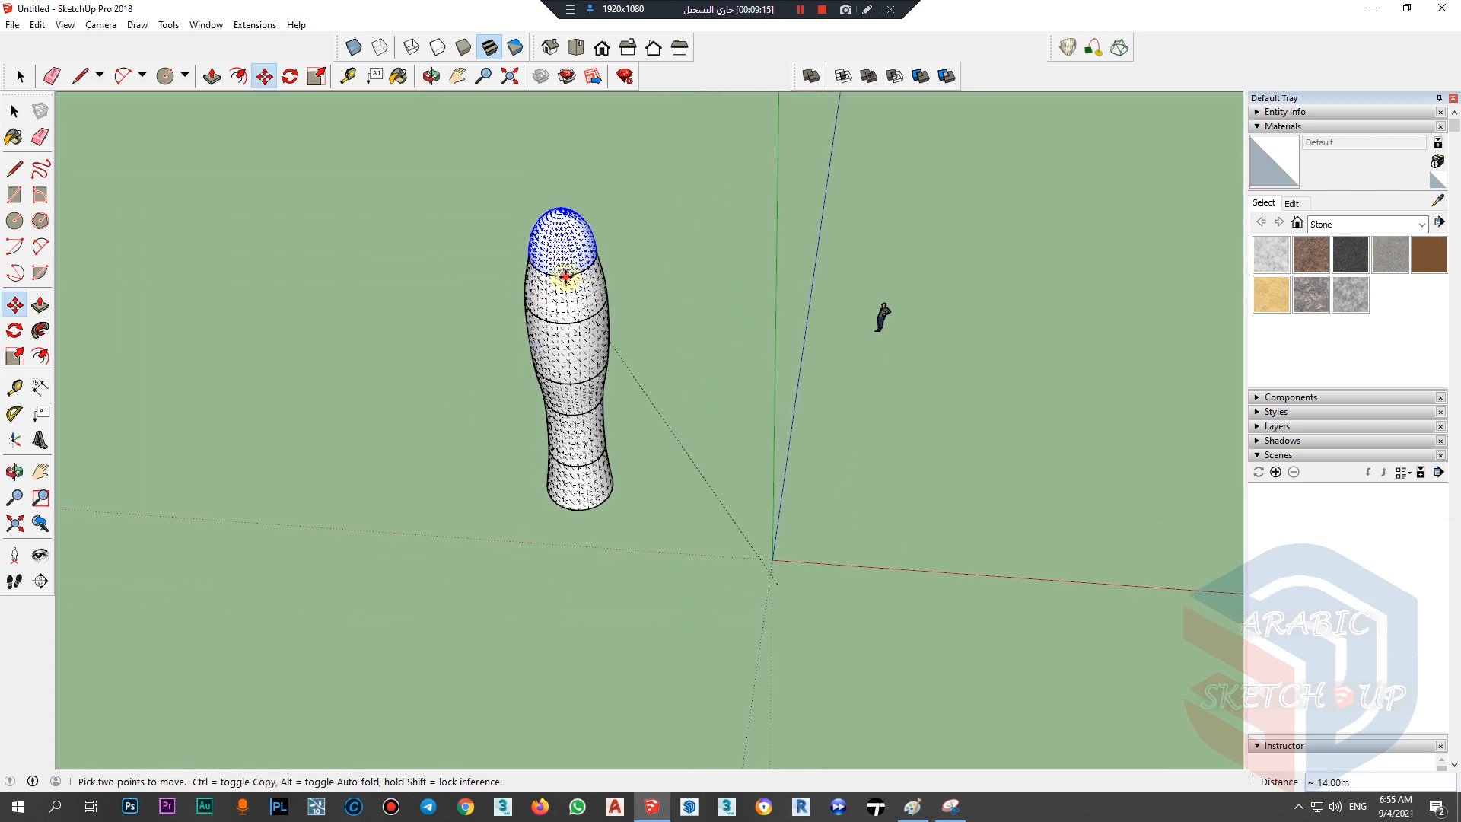
{"action": "left_click", "coordinate": [566, 278]}
{"action": "key", "text": "space"}
{"action": "left_click", "coordinate": [677, 573]}
Step: Select only the dome's faces and mesh edges above the tower's top rim, leaving the tower body unselected
{"action": "middle_click_drag", "start_coordinate": [609, 572], "coordinate": [662, 244]}
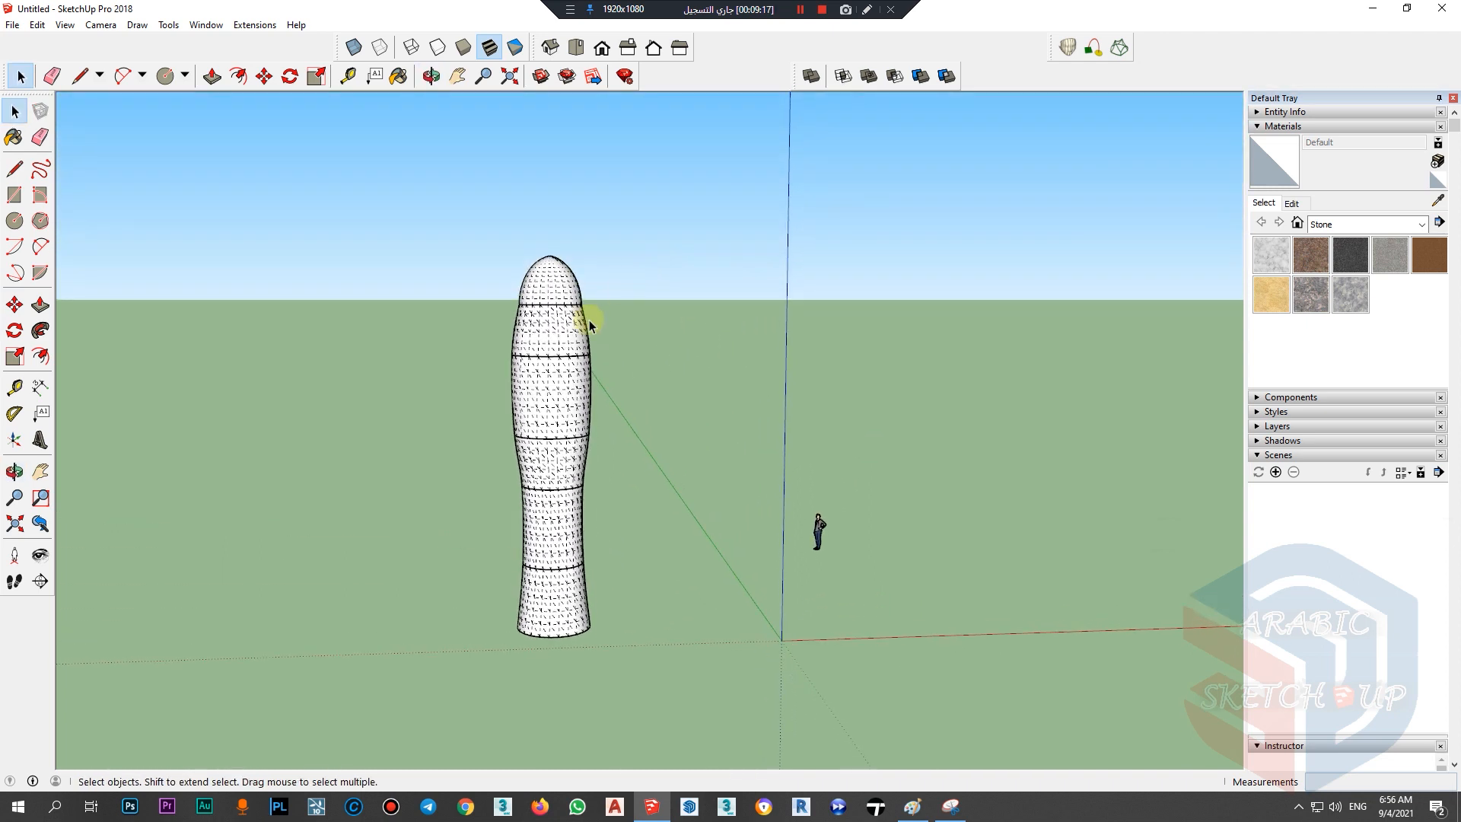
{"action": "scroll", "coordinate": [588, 319], "scroll_direction": "up", "scroll_amount": 5}
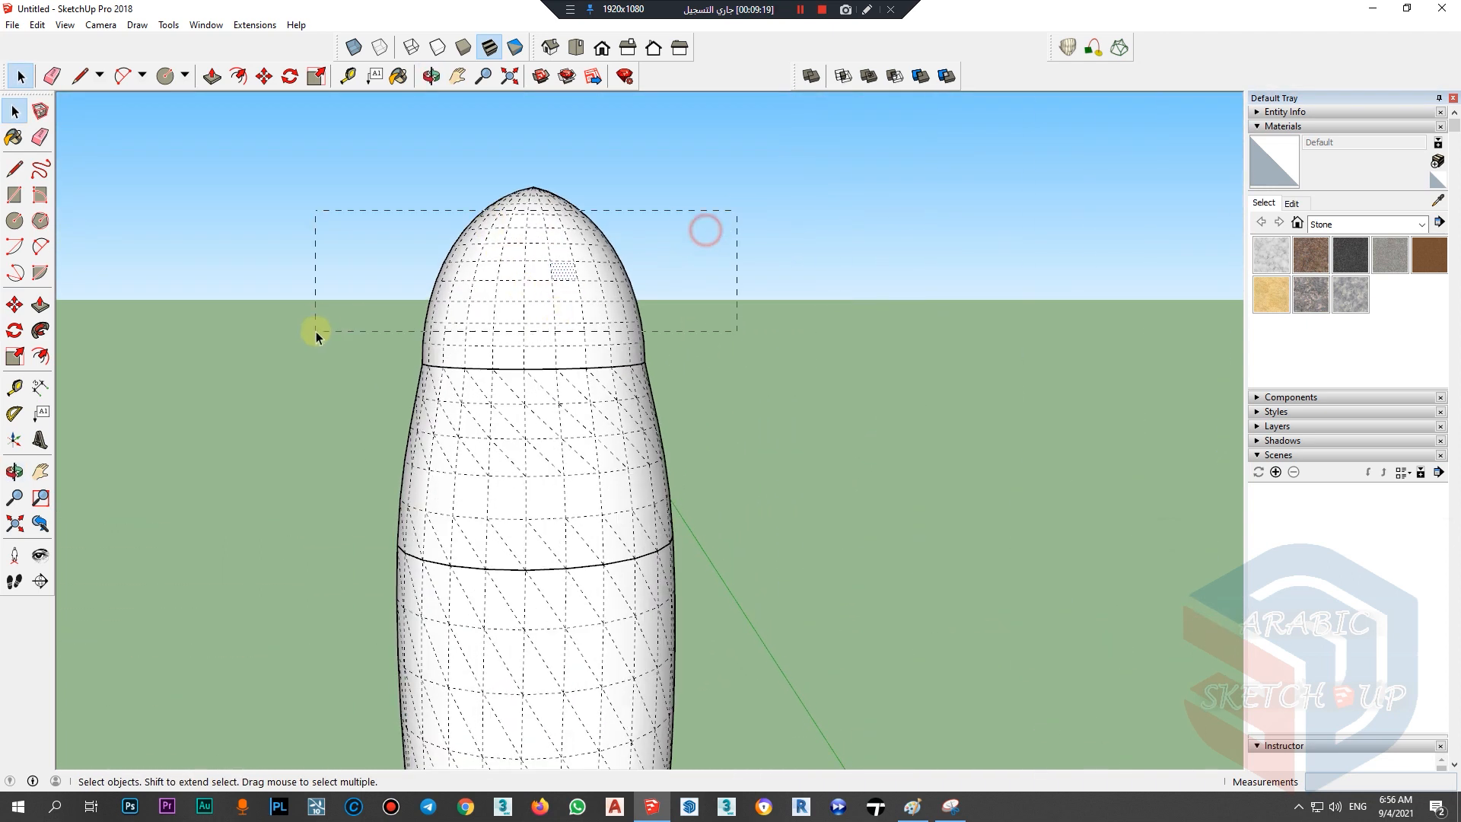
{"action": "left_click_drag", "start_coordinate": [317, 331], "coordinate": [316, 332]}
{"action": "middle_click_drag", "start_coordinate": [411, 345], "coordinate": [487, 251]}
{"action": "left_click_drag", "start_coordinate": [225, 174], "coordinate": [759, 351]}
{"action": "middle_click_drag", "start_coordinate": [589, 339], "coordinate": [549, 397]}
{"action": "left_click_drag", "start_coordinate": [771, 175], "coordinate": [470, 314]}
{"action": "left_click_drag", "start_coordinate": [342, 358], "coordinate": [342, 359]}
{"action": "middle_click_drag", "start_coordinate": [455, 419], "coordinate": [685, 395]}
{"action": "left_click", "coordinate": [884, 366]}
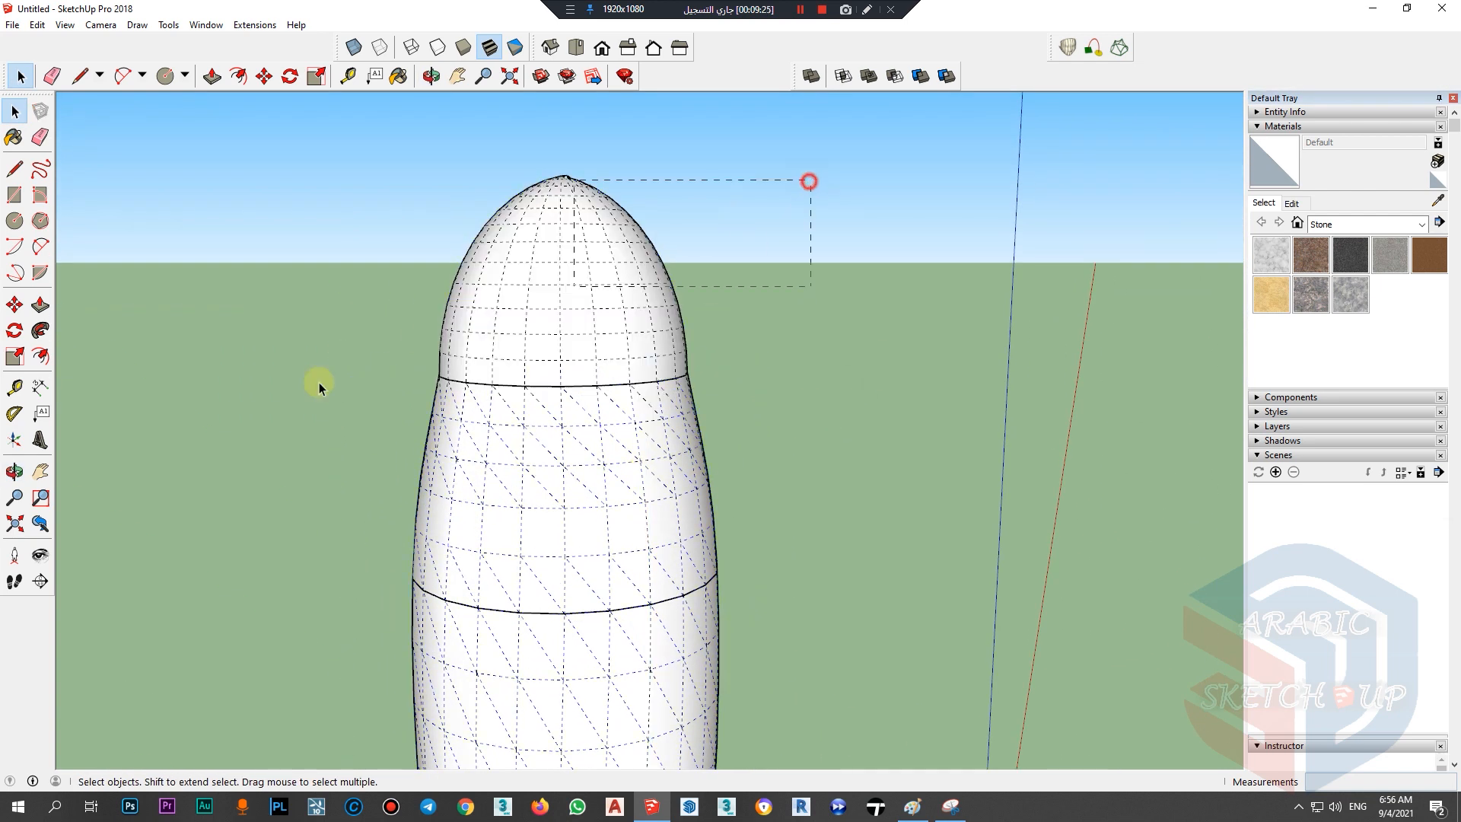
{"action": "left_click_drag", "start_coordinate": [318, 382], "coordinate": [517, 449]}
{"action": "left_click", "coordinate": [517, 449], "text": "shift"}
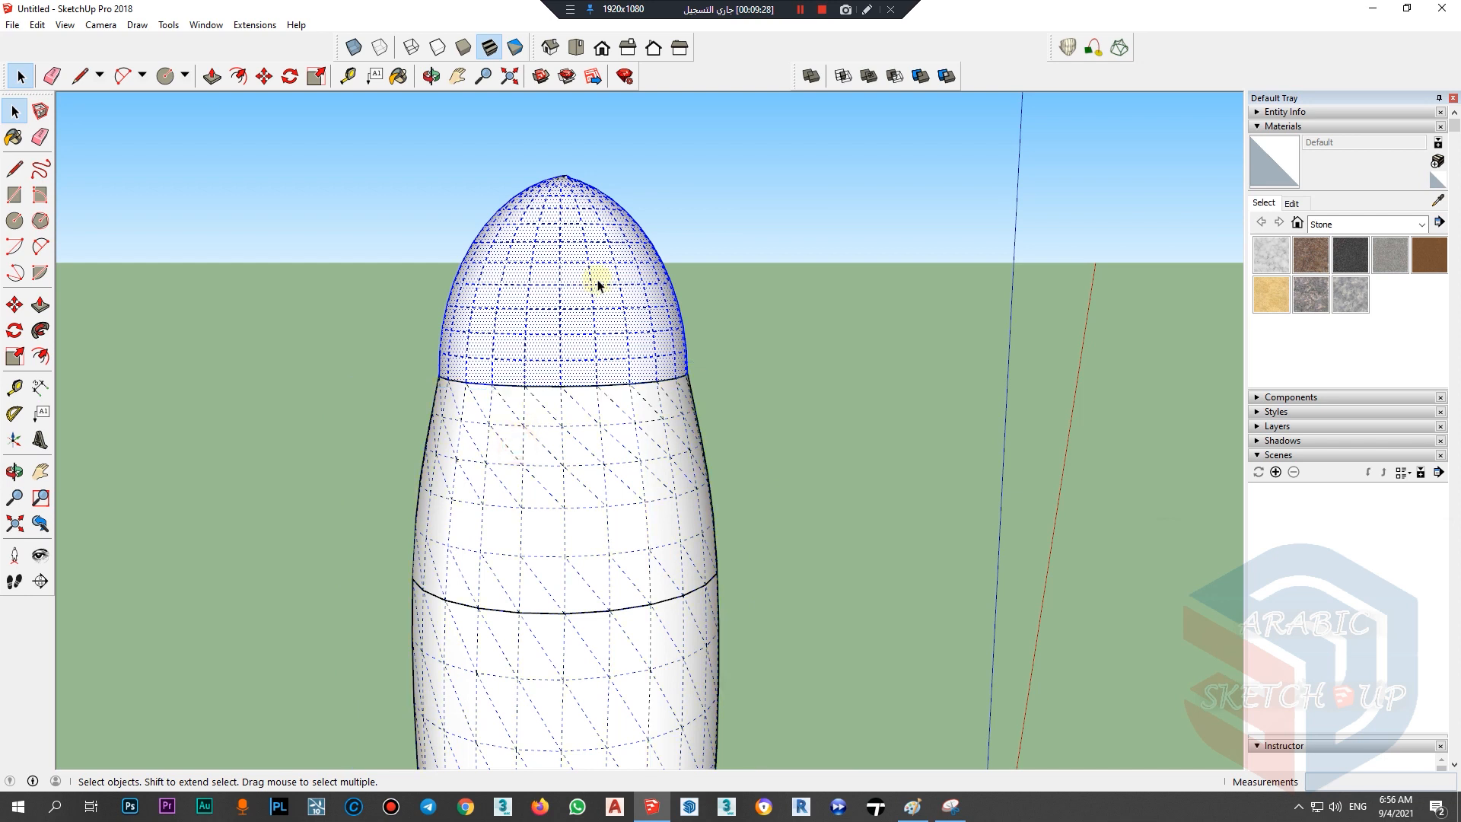
Step: Try flattening the dome to a blue scale of 0.78 and narrowing it sideways, and undo both scalings
{"action": "key", "text": "s"}
{"action": "middle_click_drag", "start_coordinate": [544, 427], "coordinate": [545, 276]}
{"action": "left_click_drag", "start_coordinate": [584, 180], "coordinate": [585, 223]}
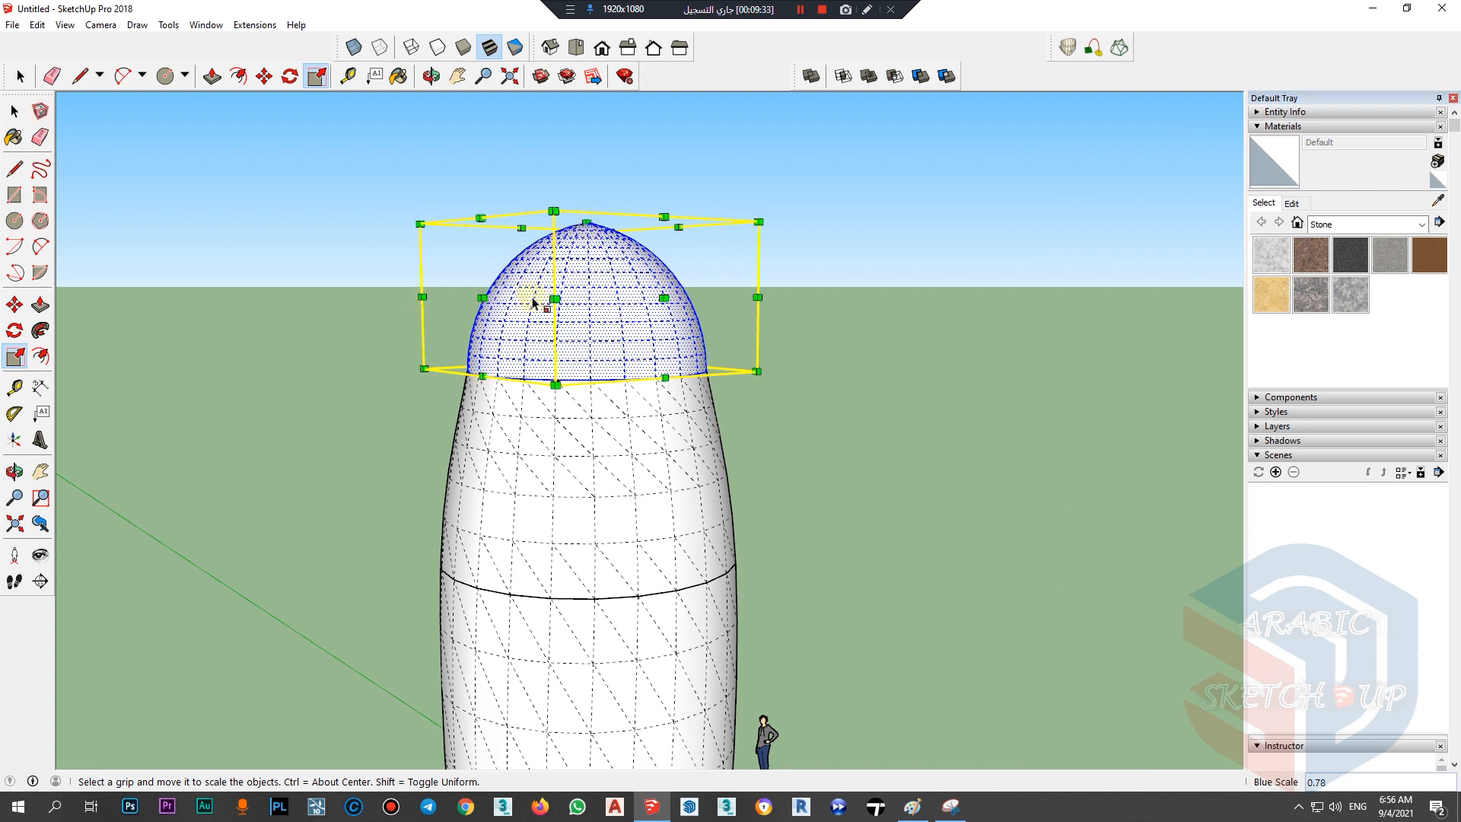
{"action": "left_click_drag", "start_coordinate": [484, 301], "coordinate": [507, 298]}
{"action": "key", "text": "ctrl+z"}
{"action": "key", "text": "ctrl+z"}
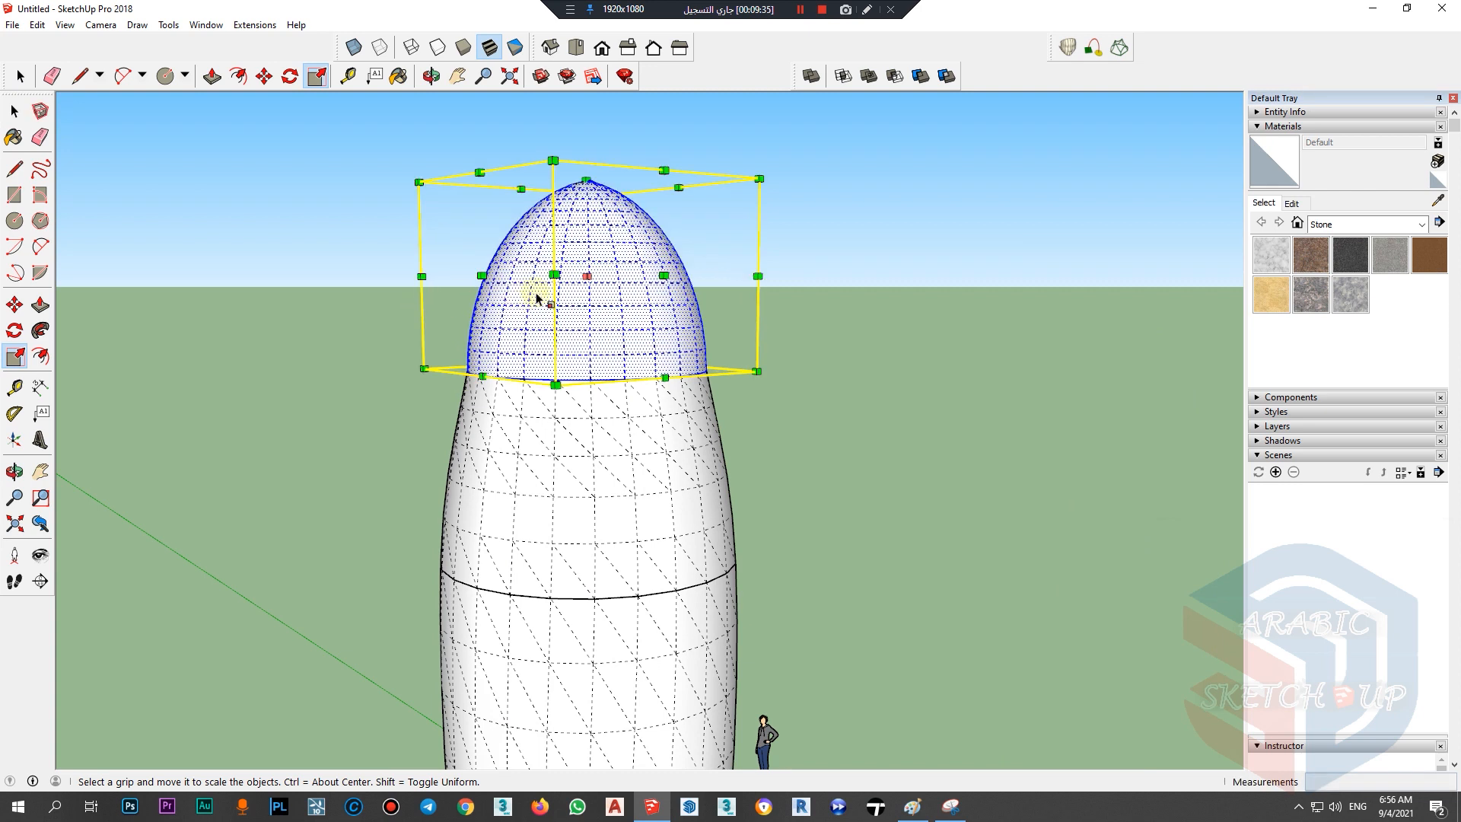
Step: Select the tower body below the dome, adjust its scale slightly from the top-centre grip, and clear the selection
{"action": "scroll", "coordinate": [540, 297], "scroll_direction": "down", "scroll_amount": 2}
{"action": "key", "text": "space"}
{"action": "left_click", "coordinate": [541, 487]}
{"action": "scroll", "coordinate": [541, 487], "scroll_direction": "down", "scroll_amount": 2}
{"action": "key", "text": "s"}
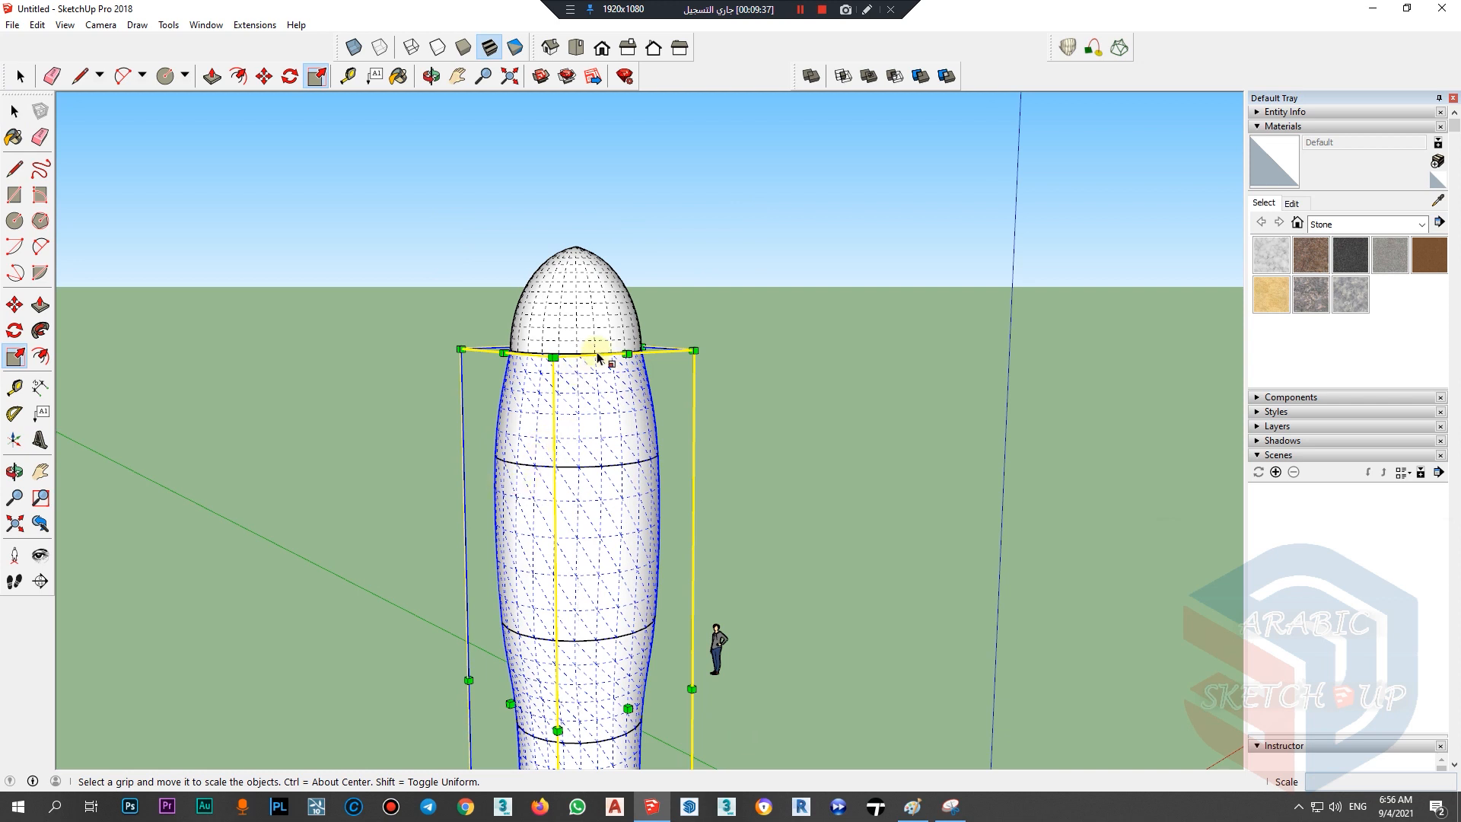
{"action": "mouse_move", "coordinate": [576, 351]}
{"action": "left_mouse_down"}
{"action": "mouse_move", "coordinate": [571, 408]}
{"action": "mouse_move", "coordinate": [577, 208]}
{"action": "mouse_move", "coordinate": [570, 352]}
{"action": "left_mouse_up"}
{"action": "scroll", "coordinate": [570, 319], "scroll_direction": "down", "scroll_amount": 2}
{"action": "scroll", "coordinate": [580, 251], "scroll_direction": "down", "scroll_amount": 1}
{"action": "left_click", "coordinate": [568, 353]}
{"action": "key", "text": "space"}
{"action": "left_click", "coordinate": [688, 395]}
Step: Examine the joint between the dome and the tower body from several angles and distances
{"action": "middle_click_drag", "start_coordinate": [581, 430], "coordinate": [421, 467]}
{"action": "scroll", "coordinate": [571, 336], "scroll_direction": "up", "scroll_amount": 4}
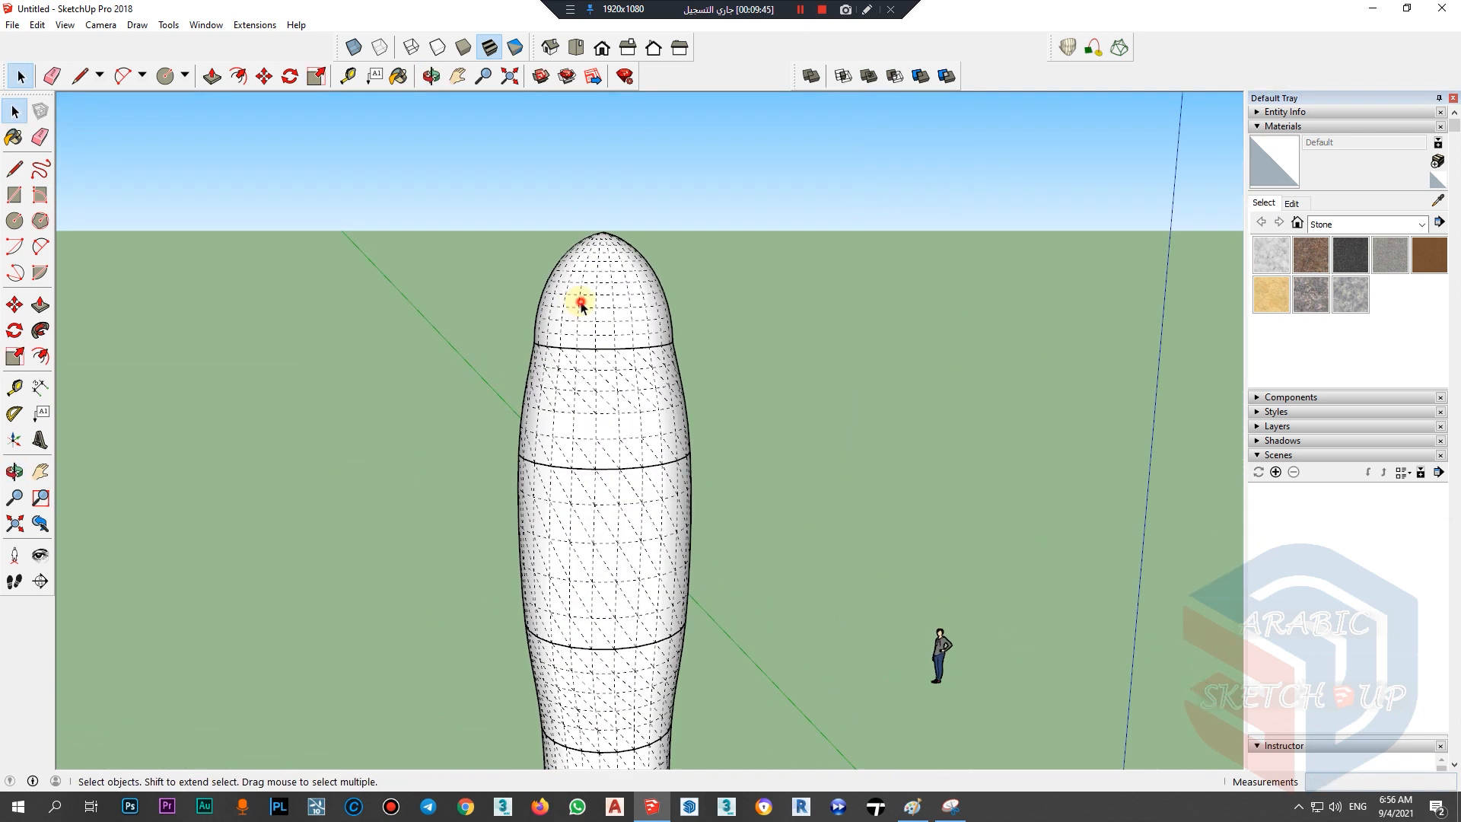
{"action": "scroll", "coordinate": [548, 418], "scroll_direction": "down", "scroll_amount": 4}
{"action": "mouse_move", "coordinate": [528, 437]}
{"action": "middle_mouse_down"}
{"action": "mouse_move", "coordinate": [613, 326]}
{"action": "mouse_move", "coordinate": [579, 406]}
{"action": "mouse_move", "coordinate": [515, 424]}
{"action": "middle_mouse_up"}
{"action": "scroll", "coordinate": [515, 423], "scroll_direction": "up", "scroll_amount": 2}
{"action": "scroll", "coordinate": [515, 385], "scroll_direction": "down", "scroll_amount": 2}
{"action": "scroll", "coordinate": [500, 535], "scroll_direction": "up", "scroll_amount": 2}
{"action": "scroll", "coordinate": [554, 331], "scroll_direction": "up", "scroll_amount": 2}
{"action": "scroll", "coordinate": [576, 177], "scroll_direction": "up", "scroll_amount": 2}
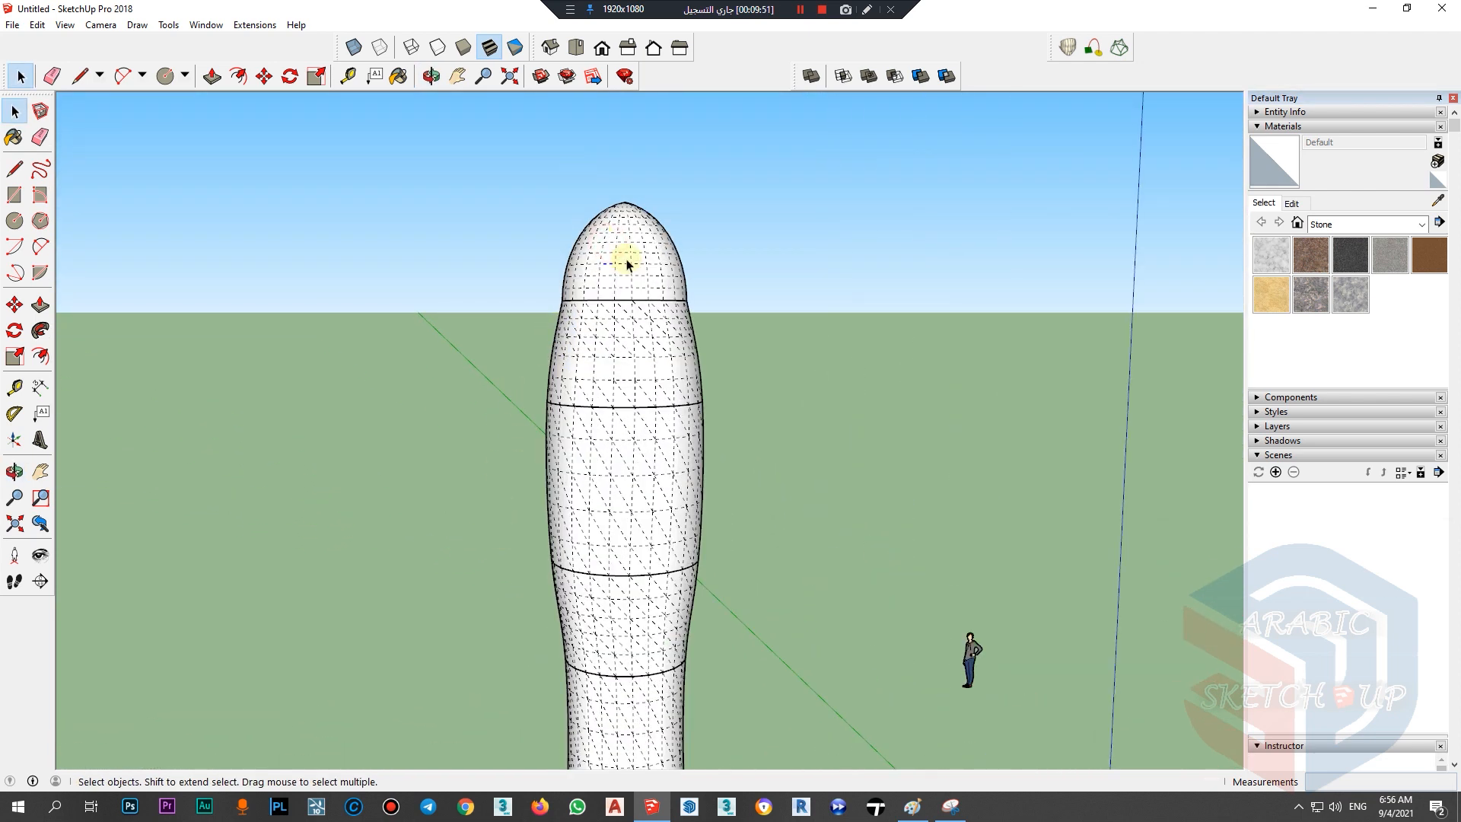
Step: Explode the tower body group and select all of its geometry together with the dome
{"action": "scroll", "coordinate": [599, 273], "scroll_direction": "down", "scroll_amount": 4}
{"action": "left_click", "coordinate": [599, 388]}
{"action": "right_click", "coordinate": [609, 380]}
{"action": "left_click", "coordinate": [642, 255]}
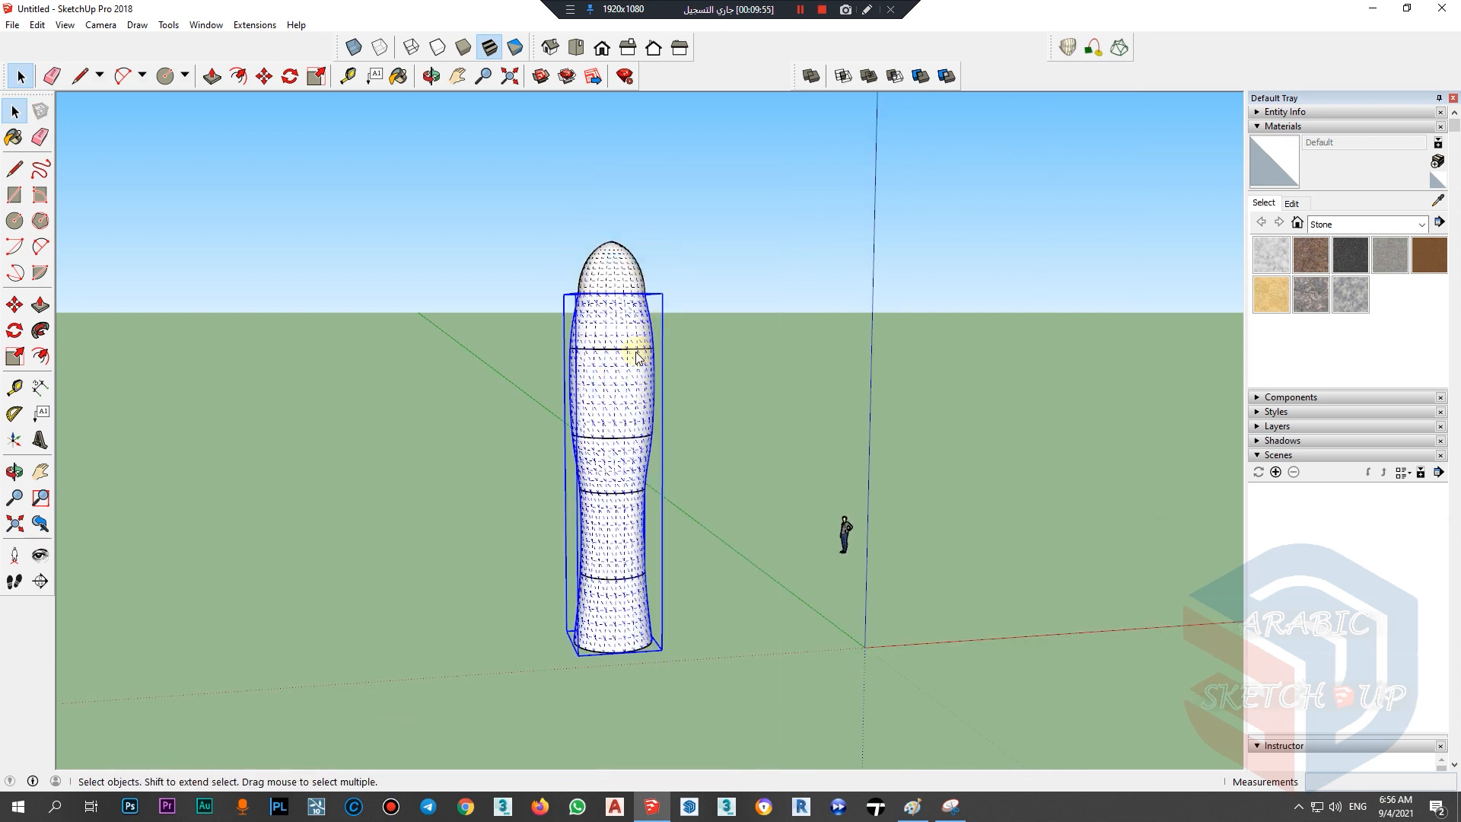
{"action": "triple_click", "coordinate": [625, 434]}
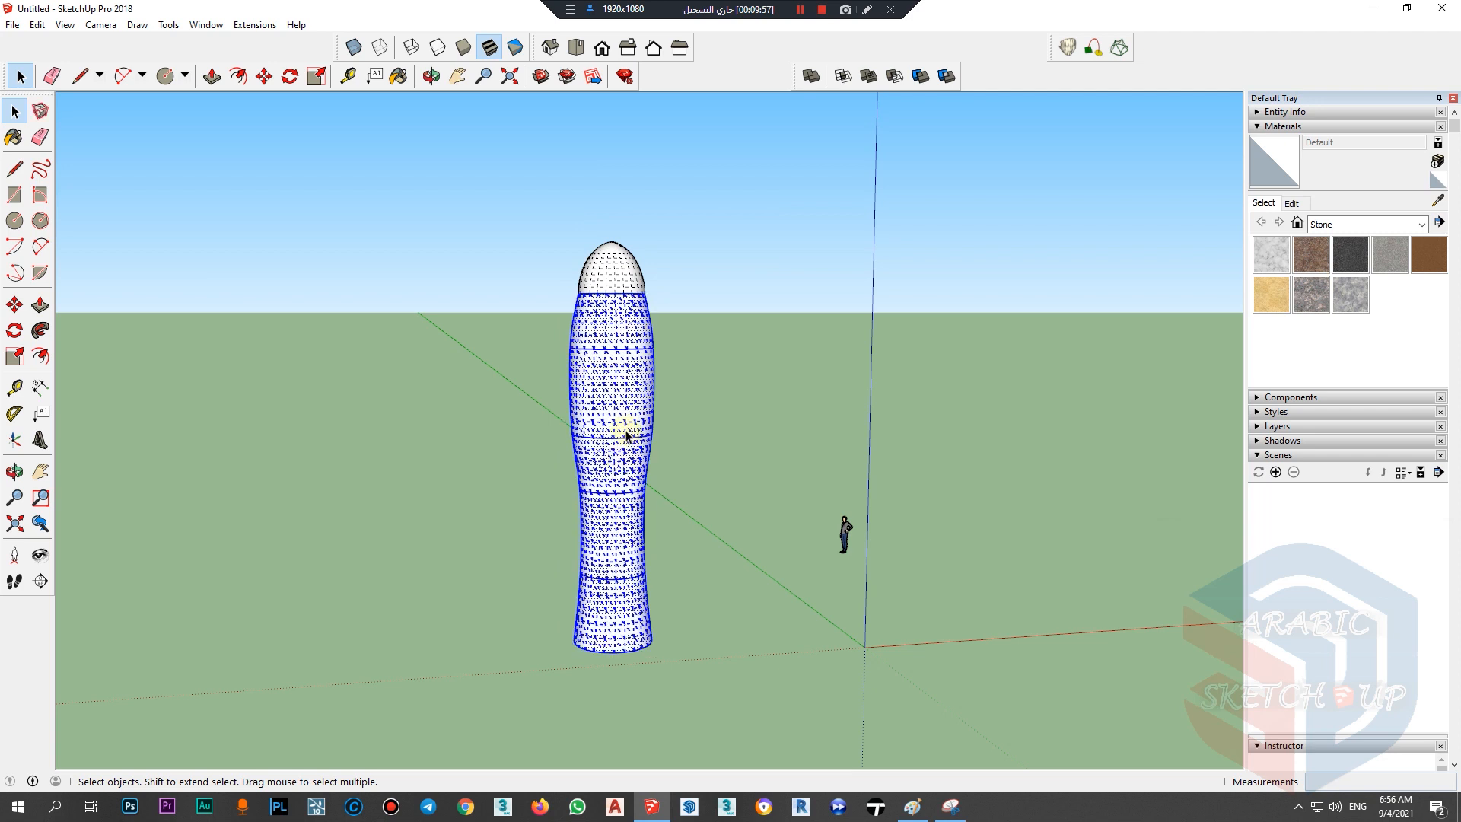
{"action": "left_click_drag", "start_coordinate": [432, 215], "coordinate": [431, 213]}
Step: Run Lattice-izer on the selected tower and dome with Yellow as the lattice material and Green as the pane material
{"action": "left_click", "coordinate": [255, 24]}
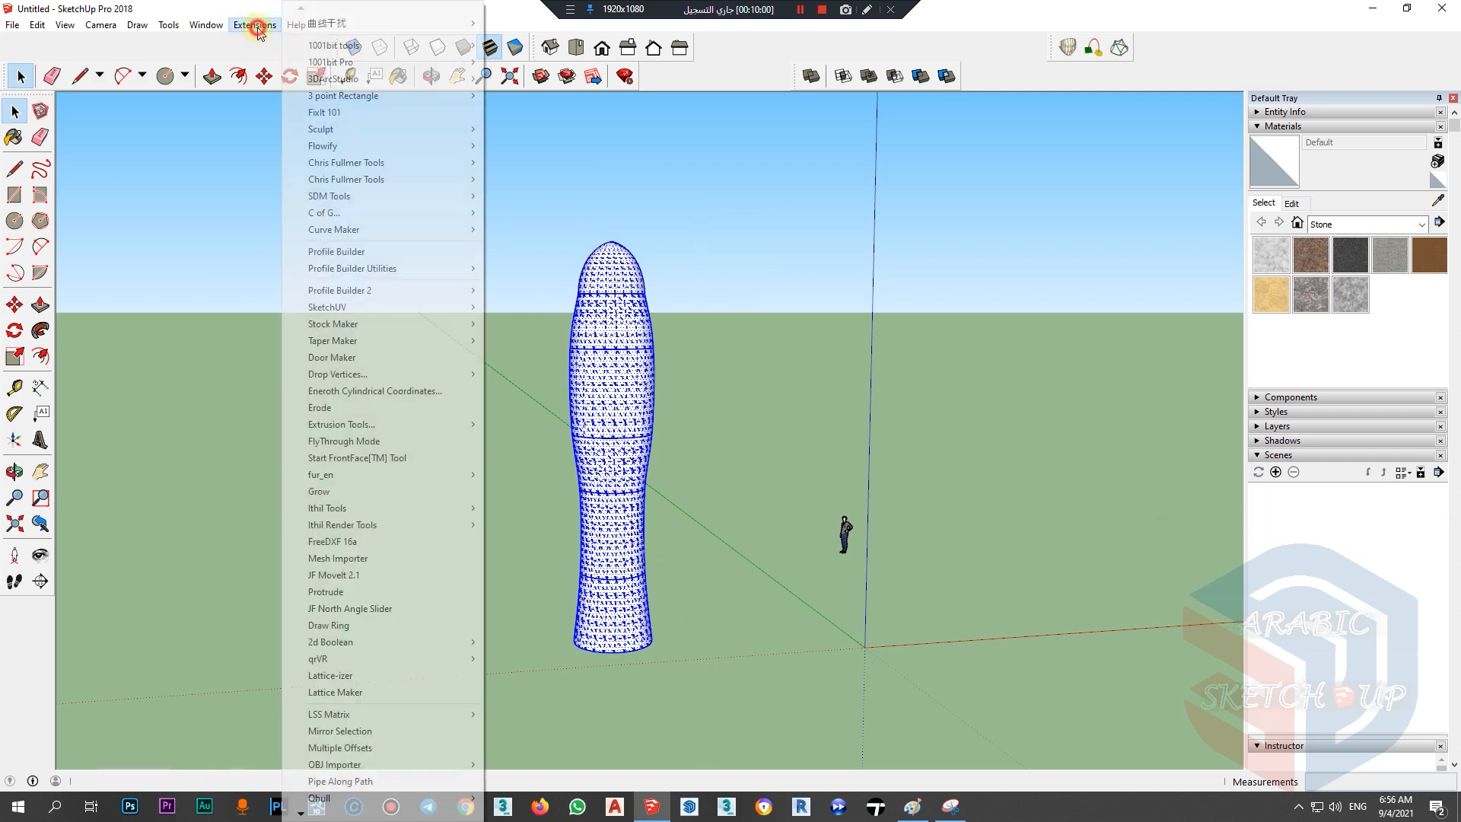
{"action": "left_click", "coordinate": [372, 681]}
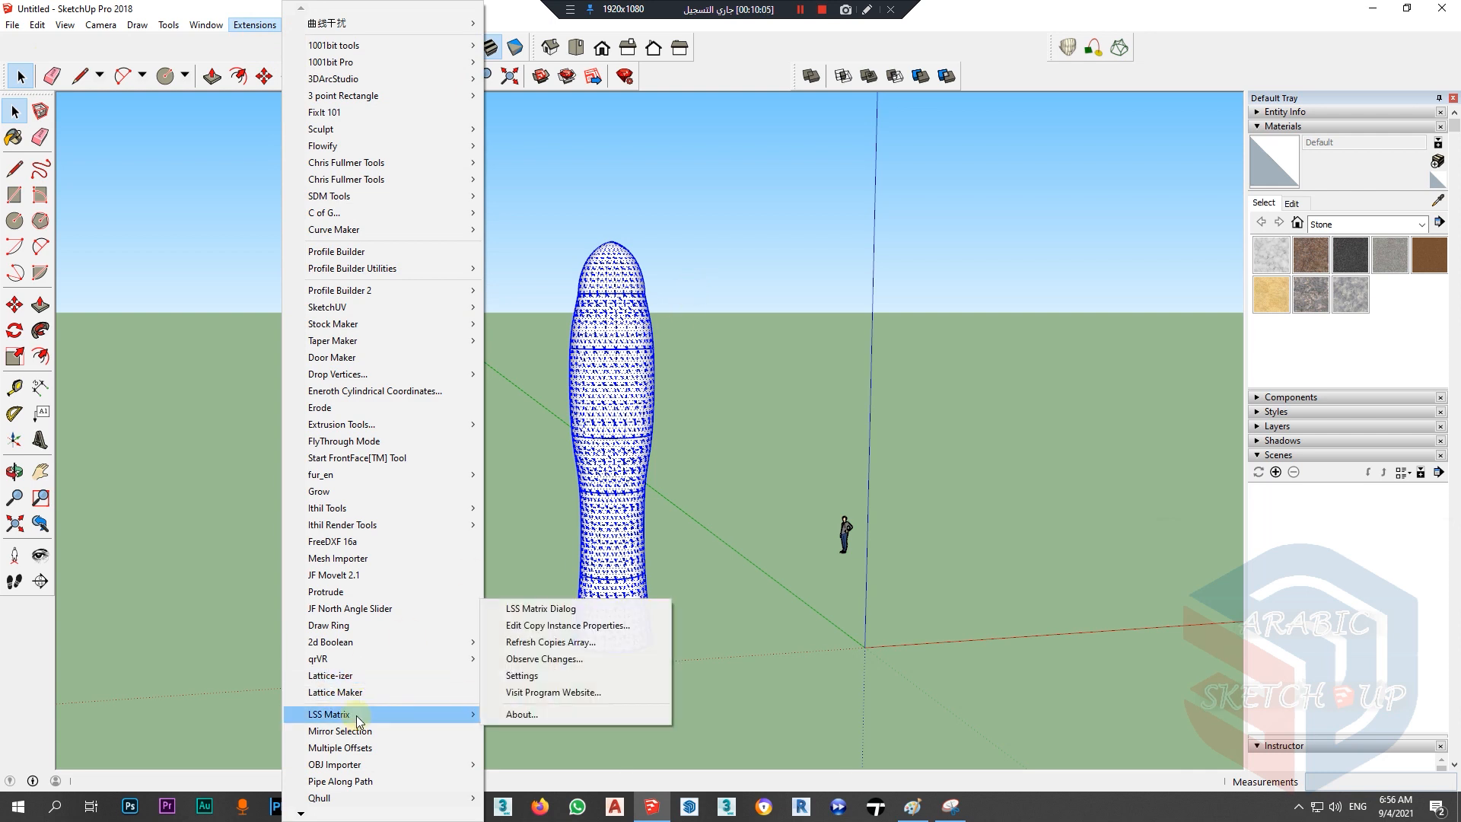
{"action": "left_click", "coordinate": [343, 677]}
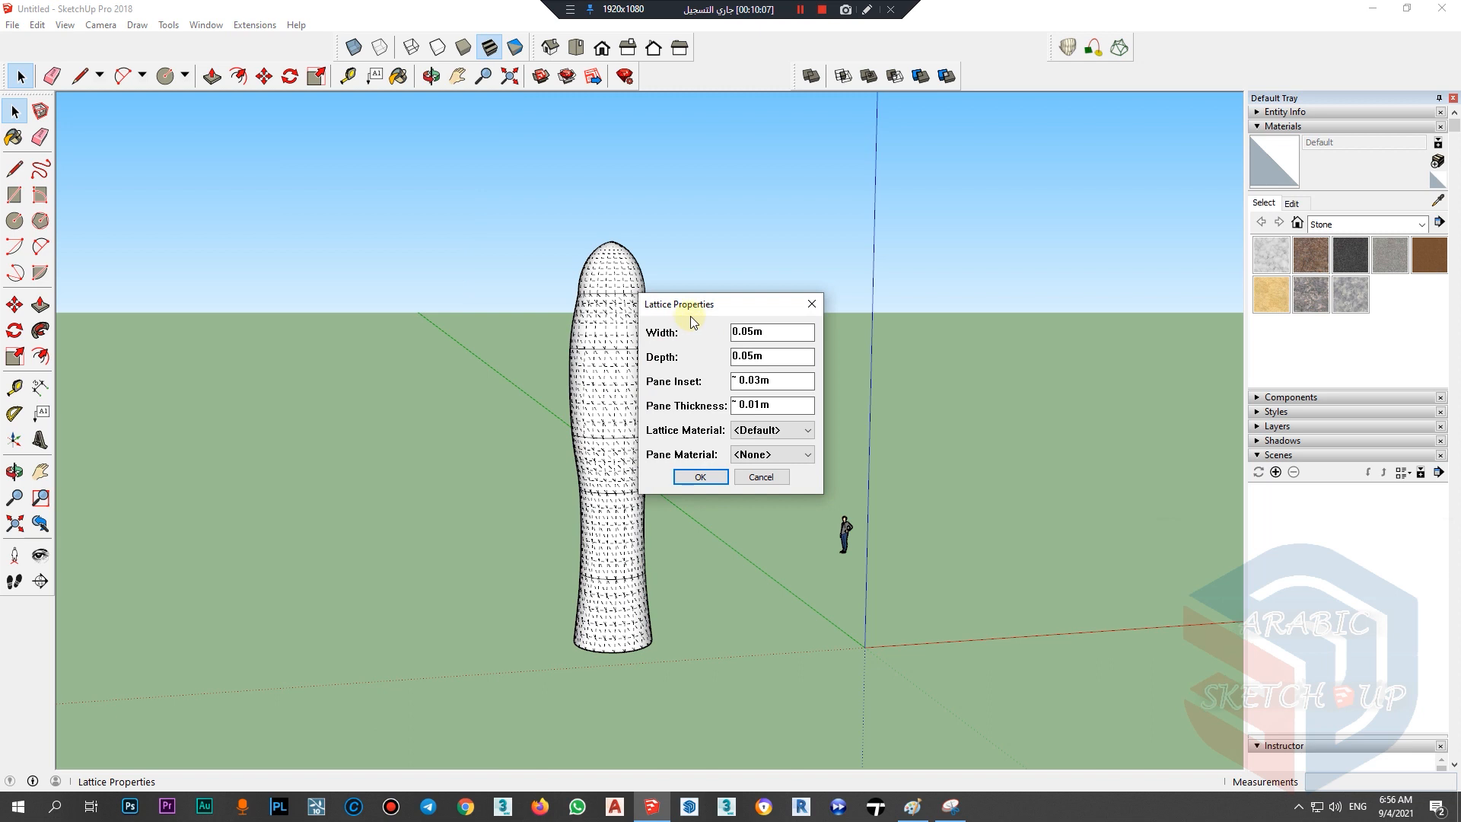
{"action": "left_click_drag", "start_coordinate": [691, 316], "coordinate": [781, 290]}
{"action": "left_click", "coordinate": [878, 411]}
{"action": "left_click", "coordinate": [867, 453]}
{"action": "left_click", "coordinate": [852, 426]}
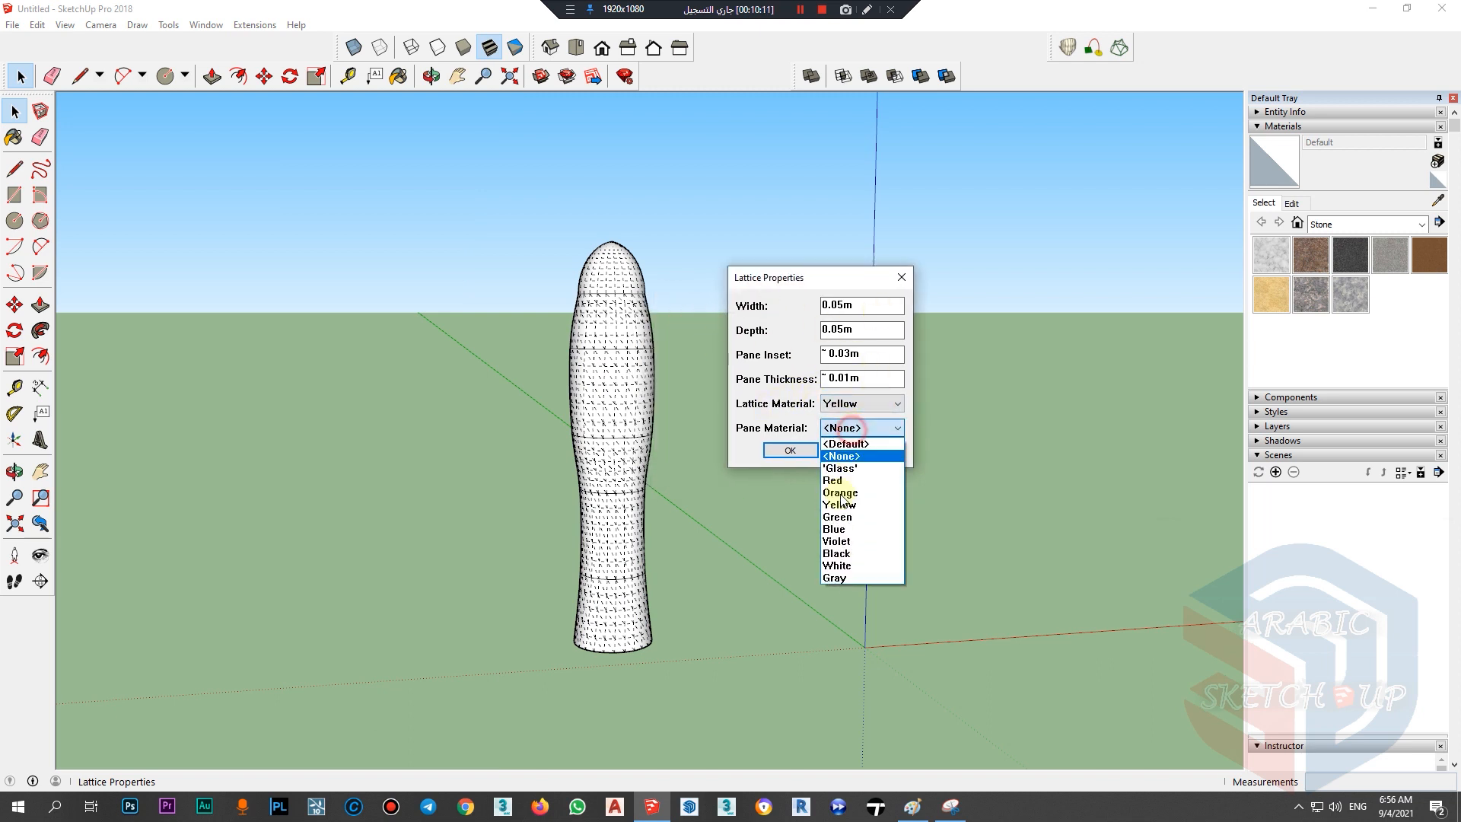
{"action": "left_click", "coordinate": [852, 518]}
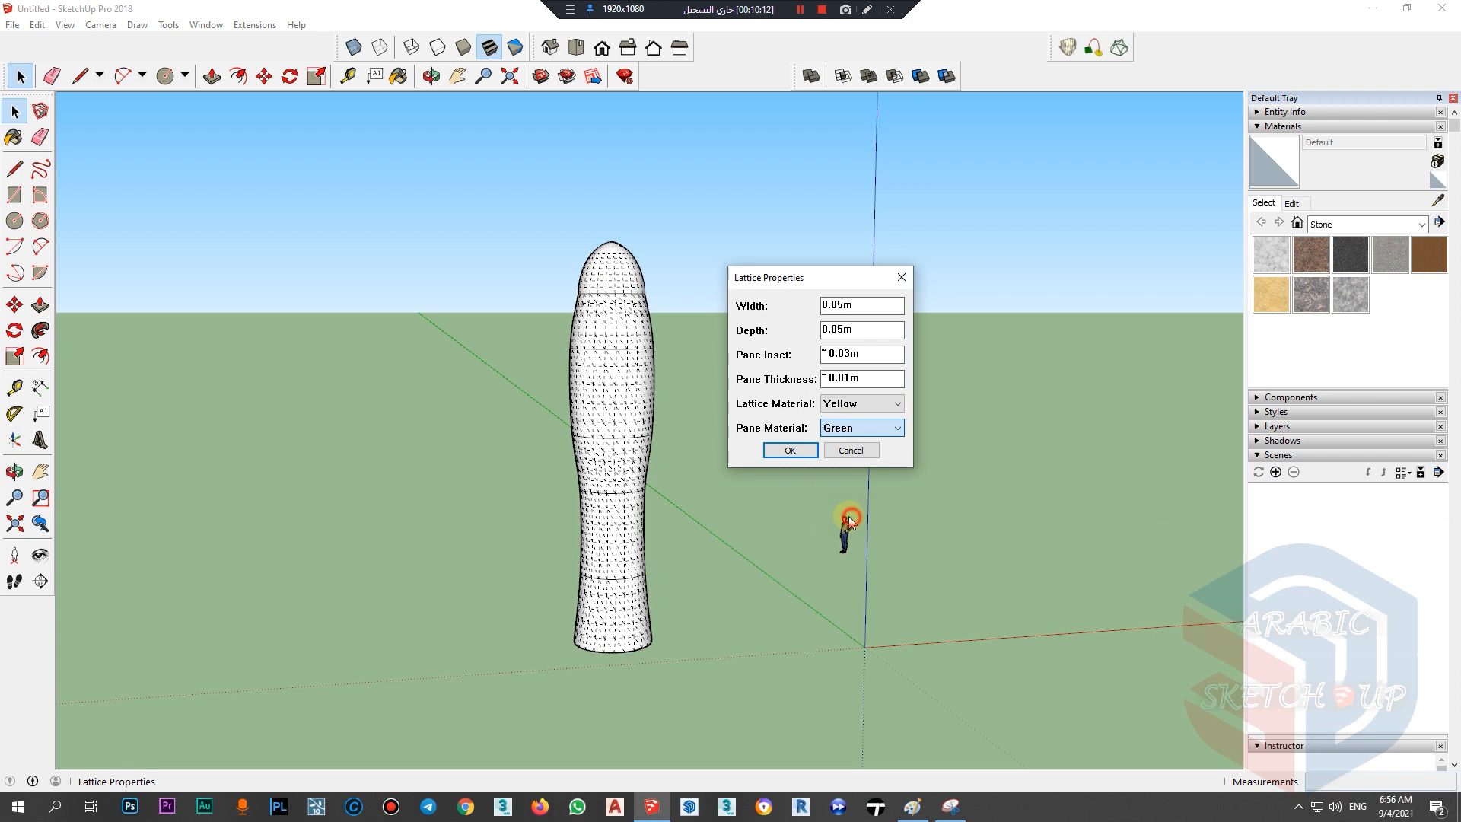
{"action": "left_click", "coordinate": [791, 451]}
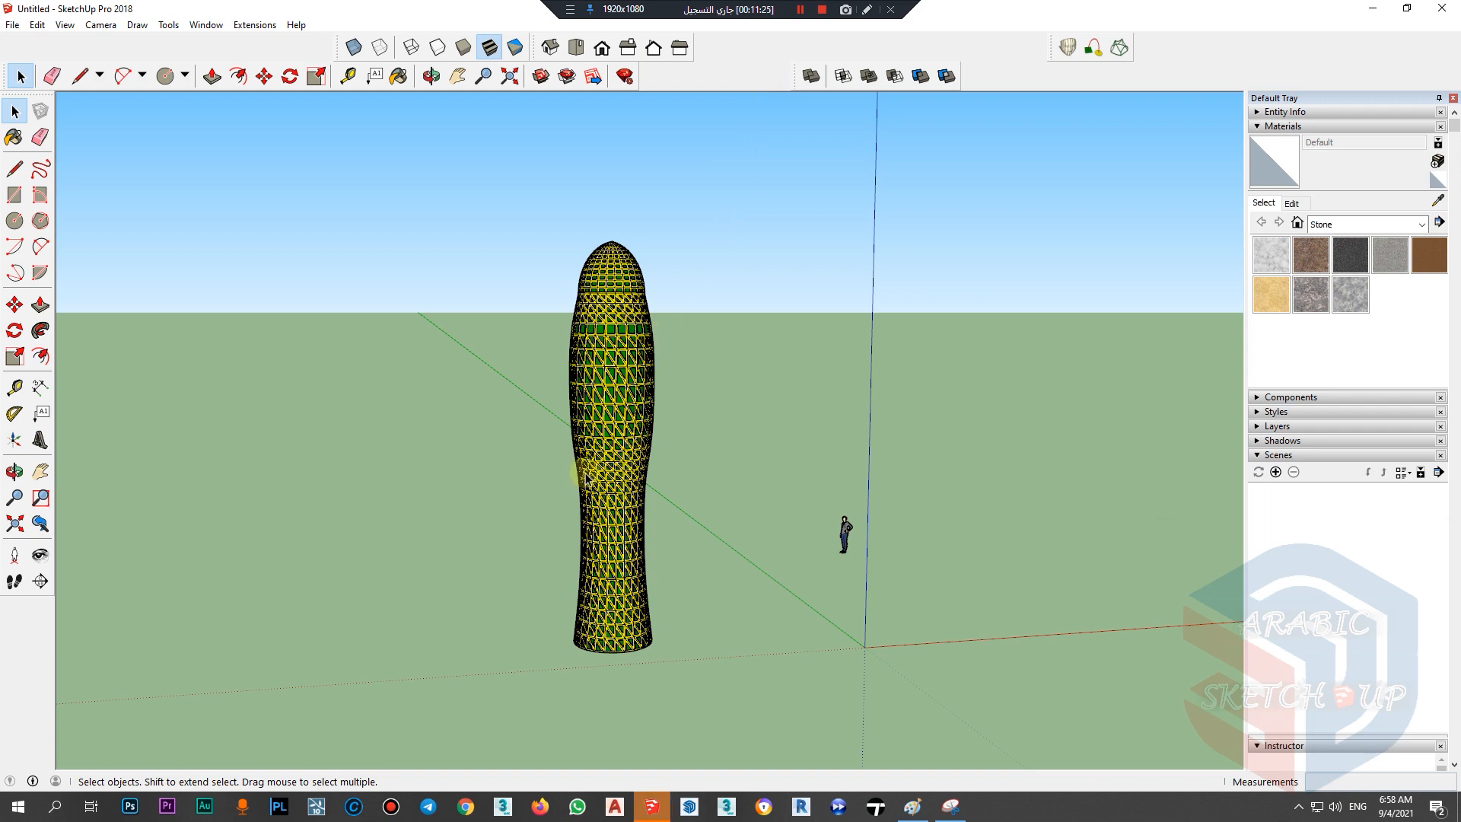
Step: Save the model as dsadasd in the SketchUp Version 2016 format in the Documents folder
{"action": "scroll", "coordinate": [554, 464], "scroll_direction": "up", "scroll_amount": 3}
{"action": "scroll", "coordinate": [577, 421], "scroll_direction": "down", "scroll_amount": 2}
{"action": "middle_click_drag", "start_coordinate": [576, 422], "coordinate": [645, 265]}
{"action": "scroll", "coordinate": [646, 265], "scroll_direction": "up", "scroll_amount": 6}
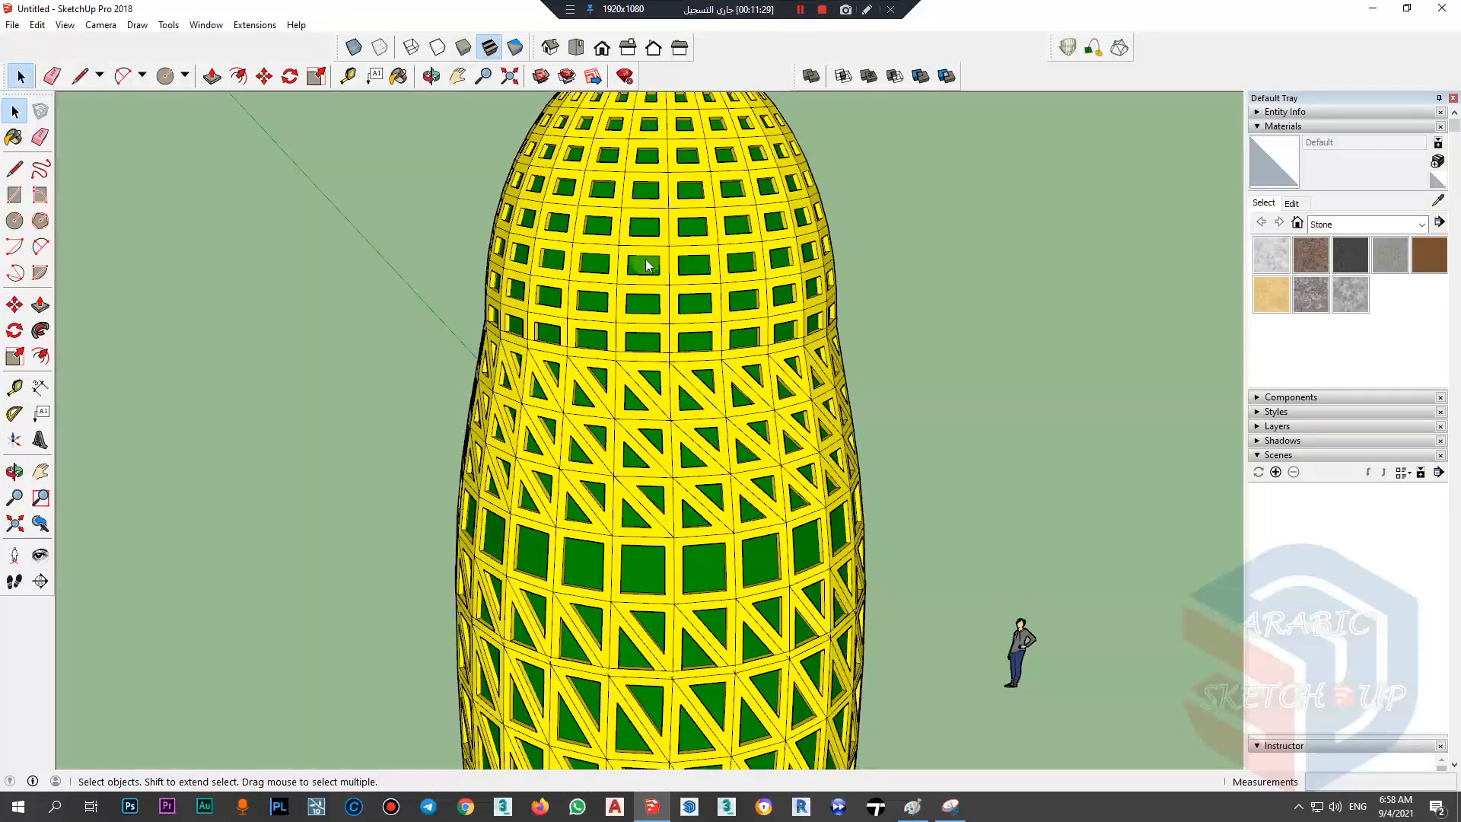
{"action": "key", "text": "ctrl+s"}
{"action": "type", "text": "dsadasd"}
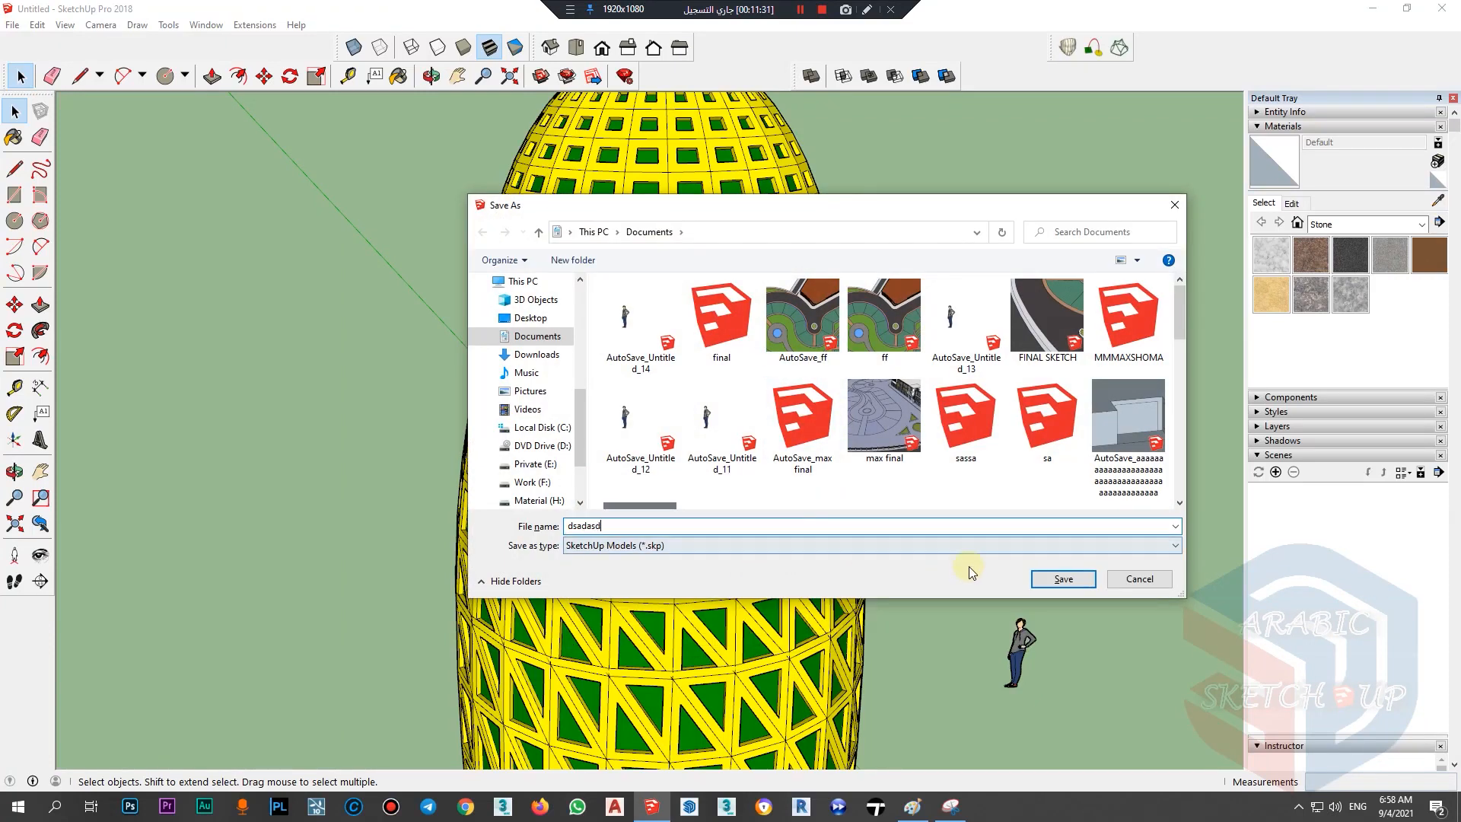
{"action": "left_click", "coordinate": [813, 546]}
{"action": "left_click", "coordinate": [769, 577]}
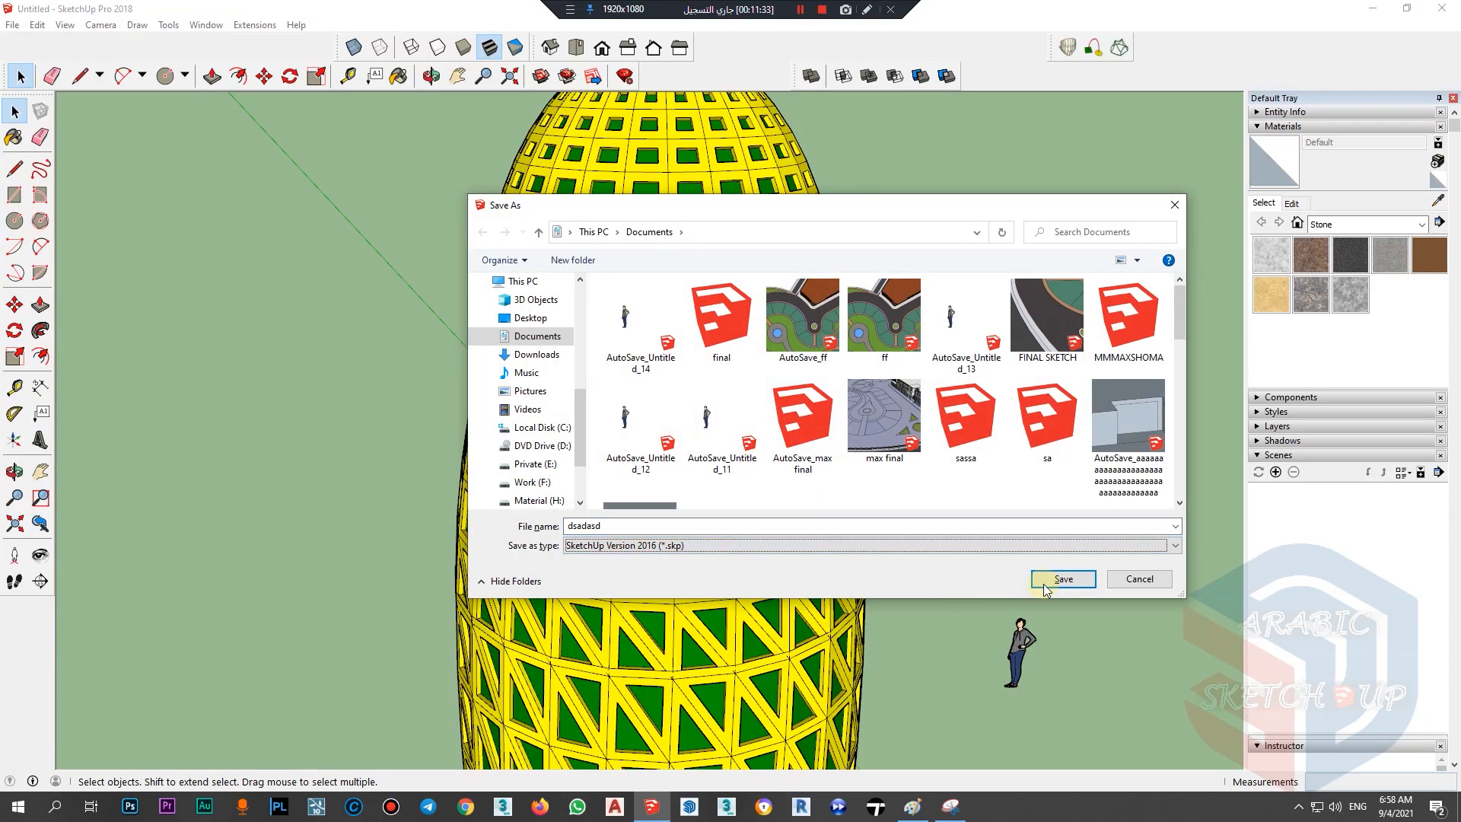
{"action": "left_click", "coordinate": [1045, 582]}
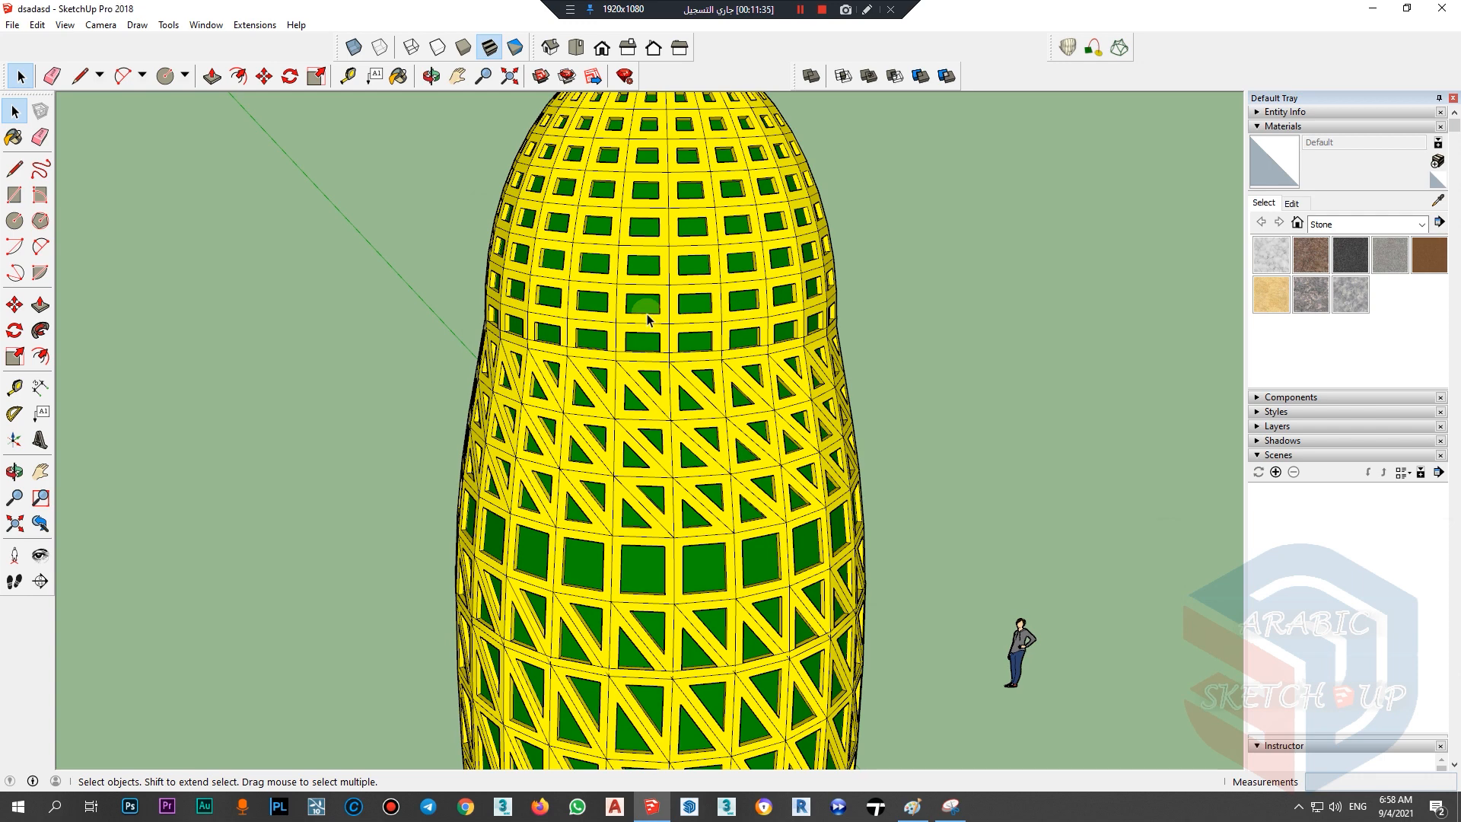
Step: Select the lattice tower group and examine its yellow bars and green panes up close around the tower
{"action": "scroll", "coordinate": [648, 318], "scroll_direction": "down", "scroll_amount": 4}
{"action": "middle_click_drag", "start_coordinate": [648, 320], "coordinate": [866, 358]}
{"action": "scroll", "coordinate": [674, 426], "scroll_direction": "up", "scroll_amount": 4}
{"action": "scroll", "coordinate": [666, 423], "scroll_direction": "up", "scroll_amount": 5}
{"action": "scroll", "coordinate": [708, 420], "scroll_direction": "up", "scroll_amount": 3}
{"action": "left_click", "coordinate": [683, 427]}
{"action": "scroll", "coordinate": [608, 411], "scroll_direction": "down", "scroll_amount": 5}
{"action": "scroll", "coordinate": [654, 313], "scroll_direction": "down", "scroll_amount": 2}
{"action": "middle_click_drag", "start_coordinate": [652, 304], "coordinate": [601, 383]}
{"action": "scroll", "coordinate": [608, 346], "scroll_direction": "up", "scroll_amount": 3}
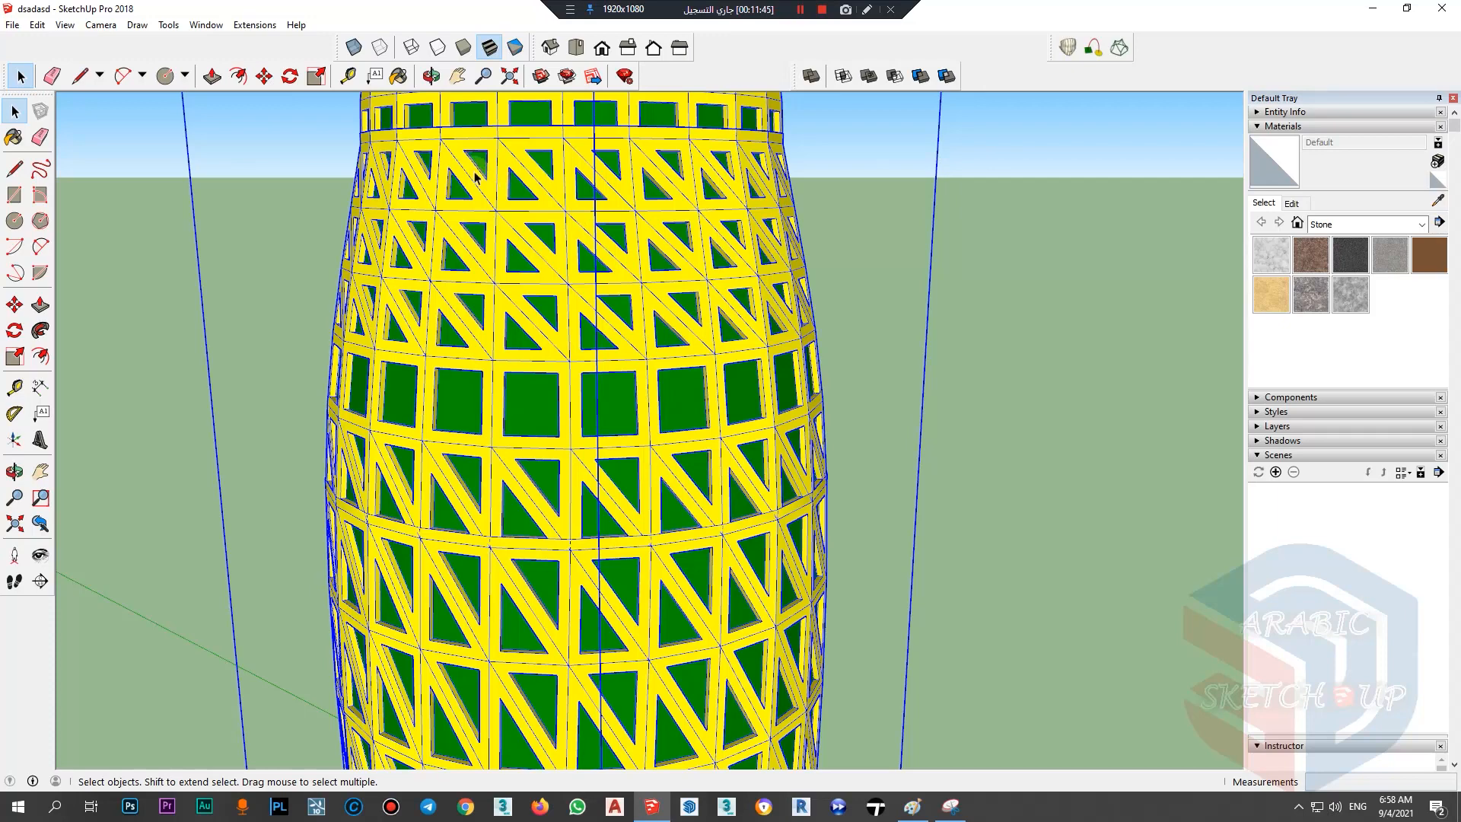
{"action": "scroll", "coordinate": [652, 363], "scroll_direction": "up", "scroll_amount": 1}
{"action": "scroll", "coordinate": [653, 364], "scroll_direction": "up", "scroll_amount": 1}
{"action": "scroll", "coordinate": [650, 357], "scroll_direction": "down", "scroll_amount": 4}
{"action": "scroll", "coordinate": [606, 331], "scroll_direction": "down", "scroll_amount": 4}
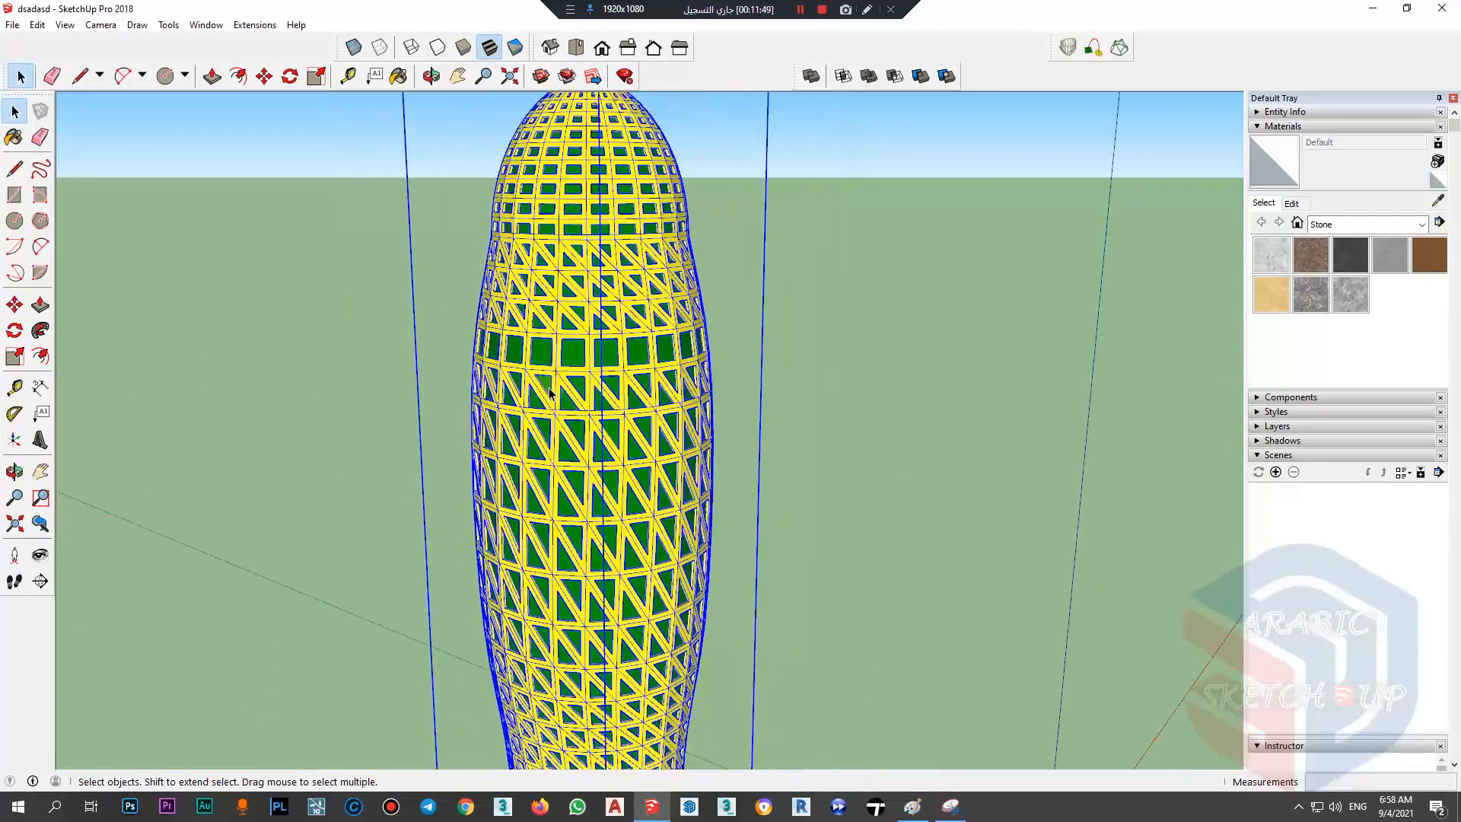
{"action": "middle_click_drag", "start_coordinate": [606, 335], "coordinate": [346, 445]}
{"action": "scroll", "coordinate": [614, 348], "scroll_direction": "up", "scroll_amount": 6}
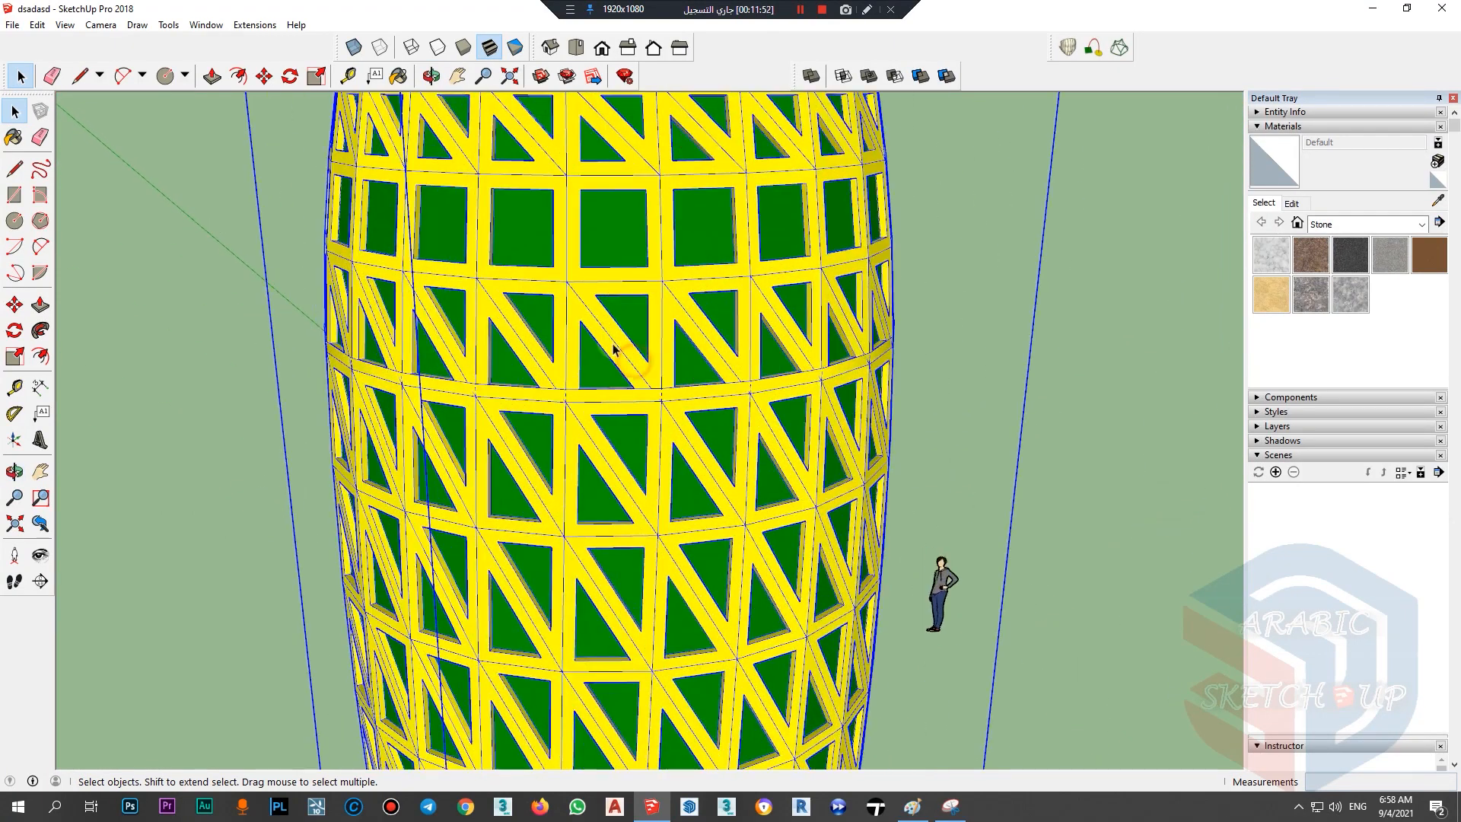
Step: Explode the lattice tower group and clear the selection
{"action": "right_click", "coordinate": [785, 216]}
{"action": "left_click", "coordinate": [698, 257]}
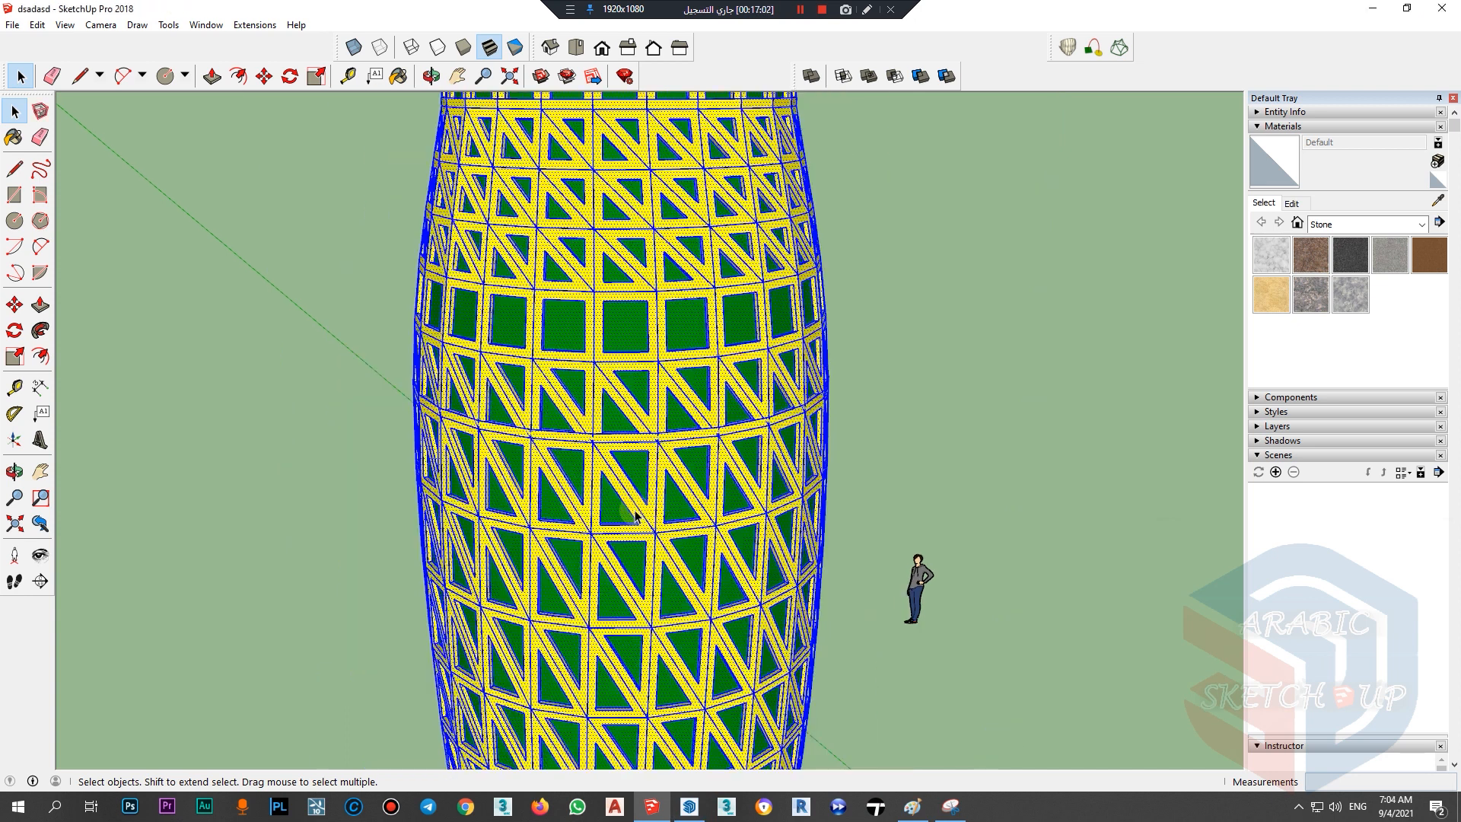
{"action": "scroll", "coordinate": [723, 339], "scroll_direction": "down", "scroll_amount": 6}
{"action": "left_click", "coordinate": [723, 340]}
{"action": "scroll", "coordinate": [542, 227], "scroll_direction": "up", "scroll_amount": 8}
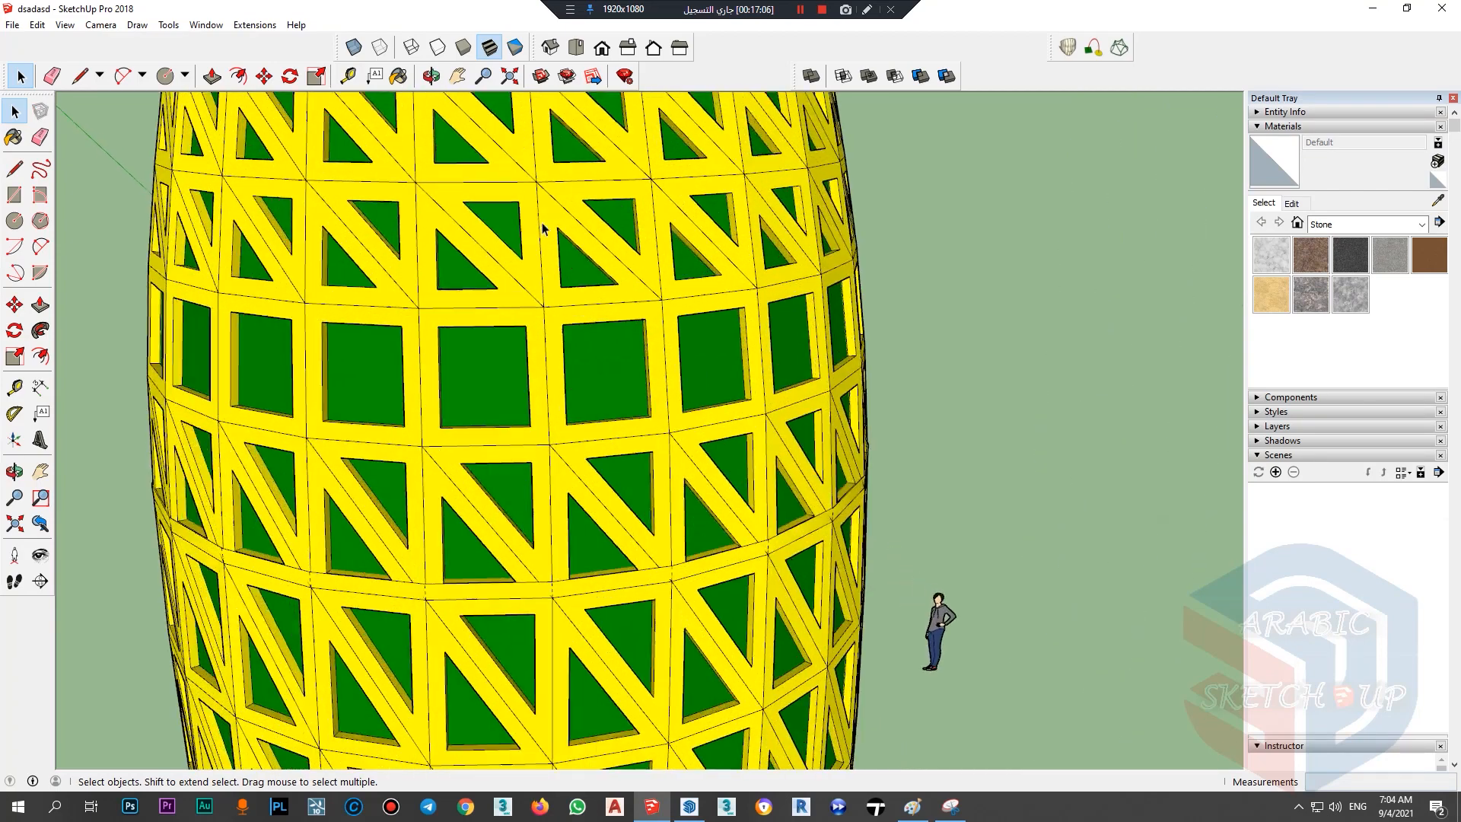
{"action": "scroll", "coordinate": [542, 228], "scroll_direction": "up", "scroll_amount": 2}
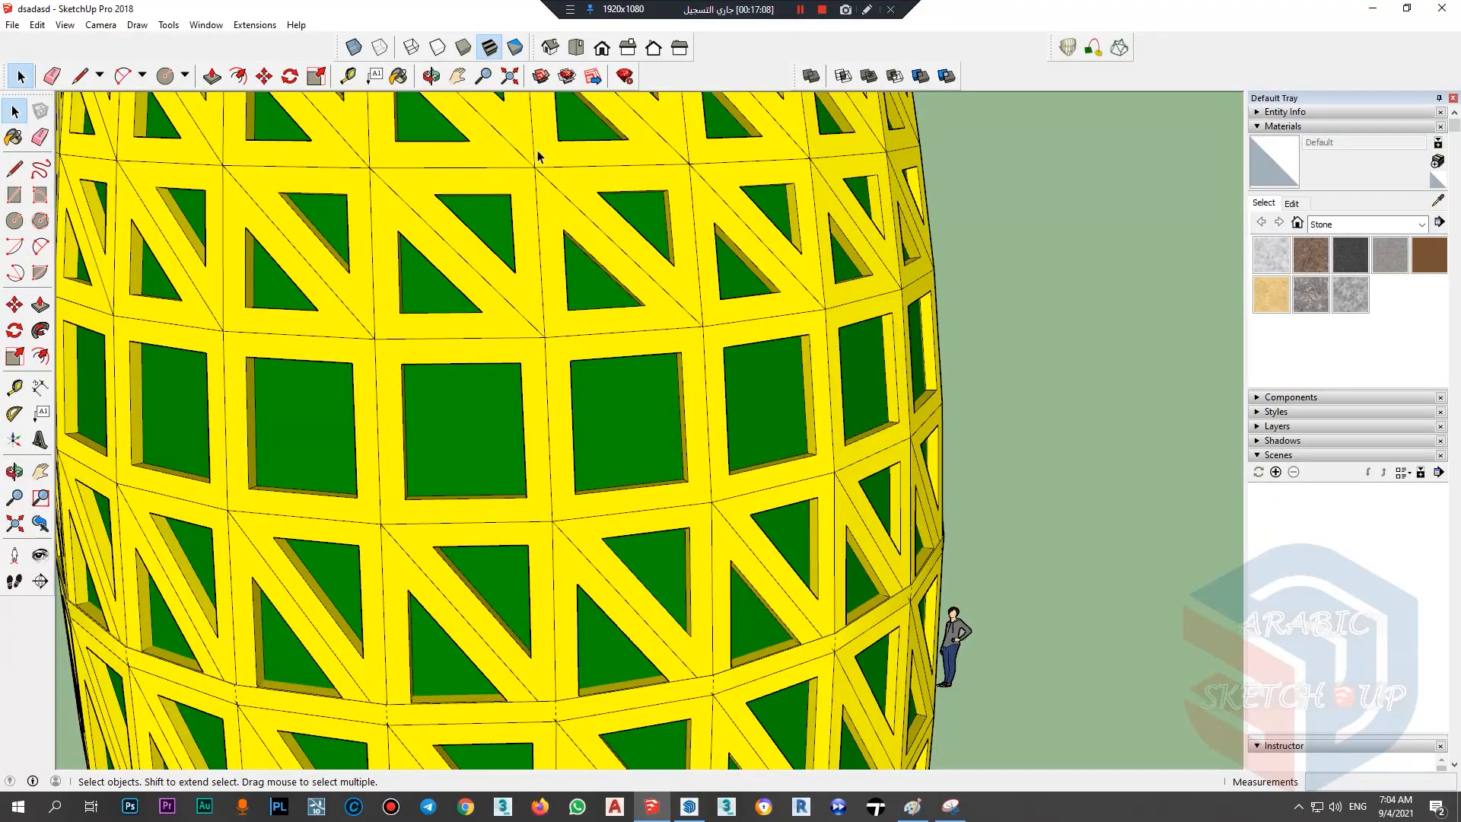
Step: Paint one lattice face and all matching yellow faces with Metal Steel Textured from the Metal materials
{"action": "scroll", "coordinate": [621, 269], "scroll_direction": "down", "scroll_amount": 7}
{"action": "scroll", "coordinate": [639, 288], "scroll_direction": "down", "scroll_amount": 1}
{"action": "scroll", "coordinate": [639, 288], "scroll_direction": "up", "scroll_amount": 3}
{"action": "left_click", "coordinate": [1382, 225]}
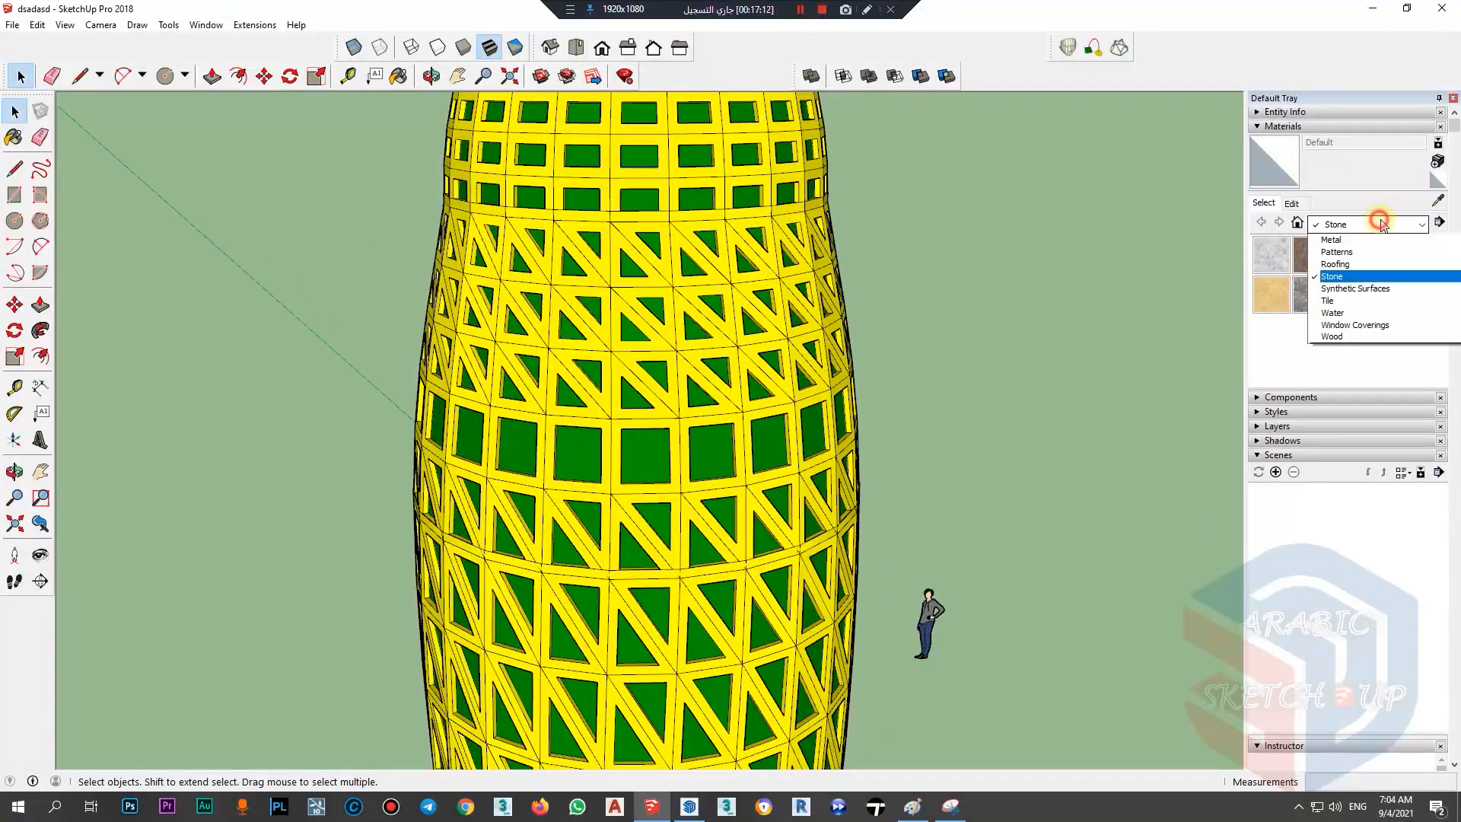
{"action": "left_click", "coordinate": [1372, 324]}
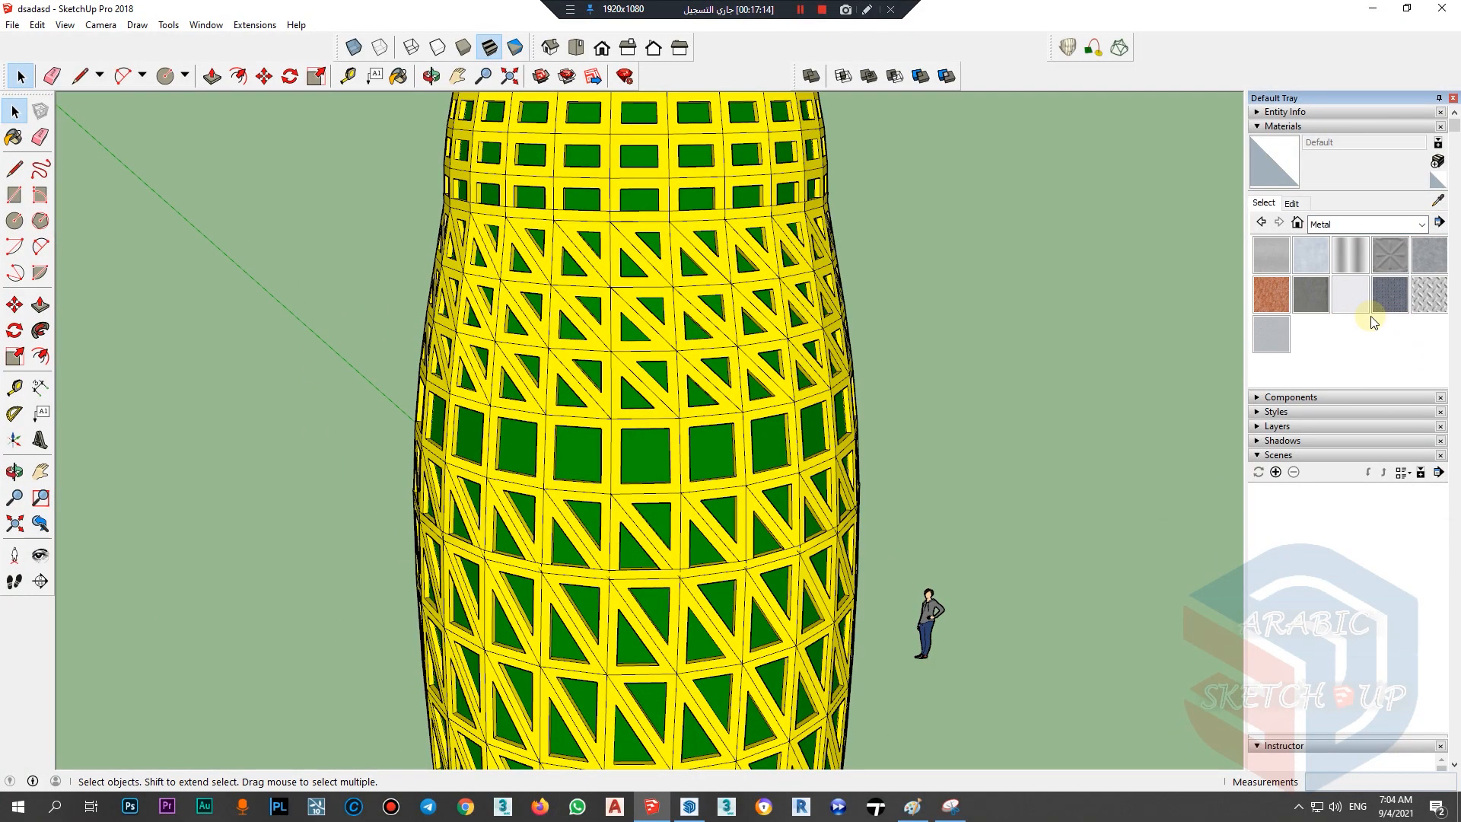
{"action": "left_click", "coordinate": [1389, 294]}
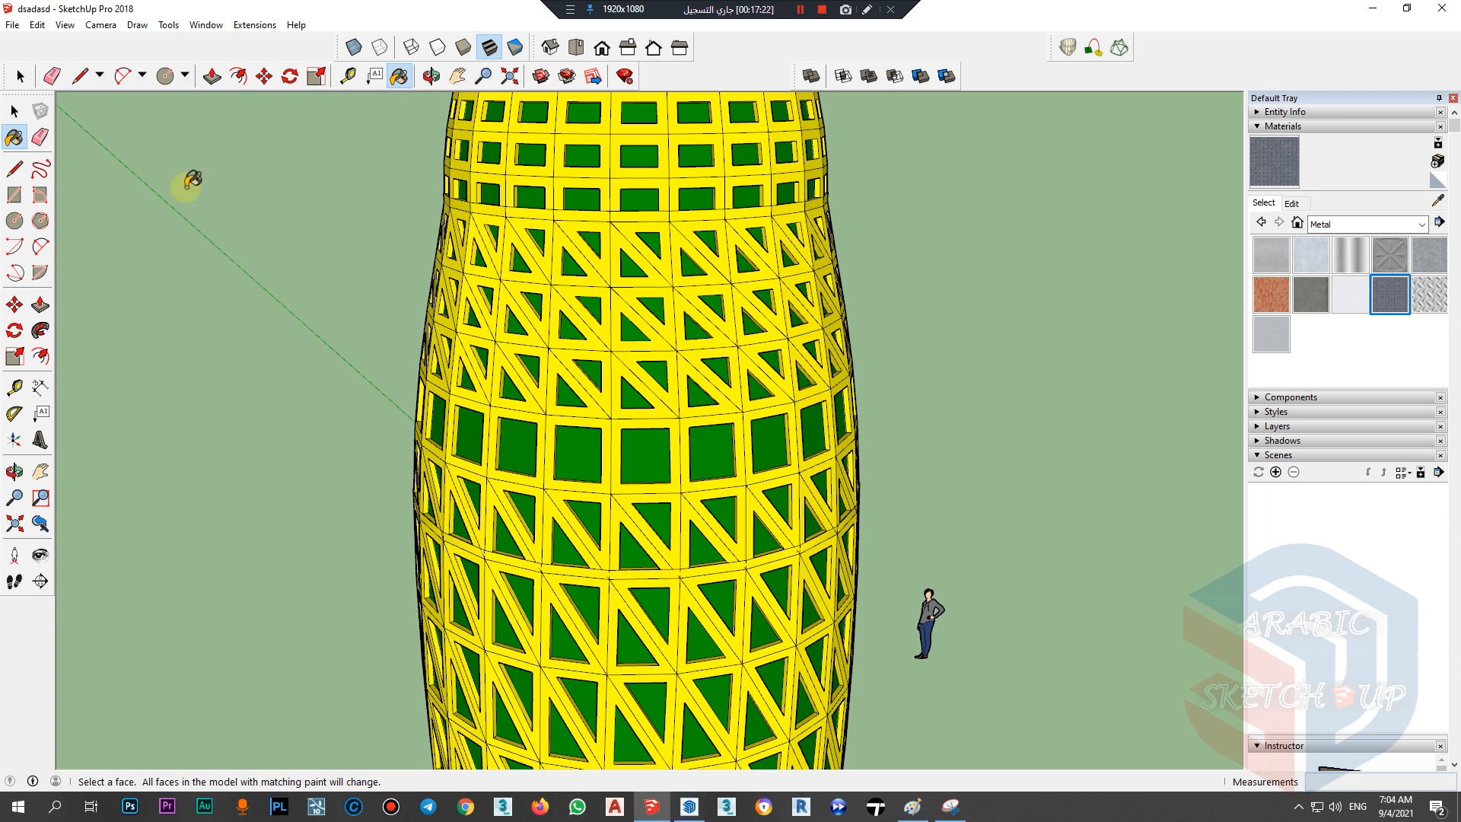
{"action": "scroll", "coordinate": [666, 297], "scroll_direction": "up", "scroll_amount": 5}
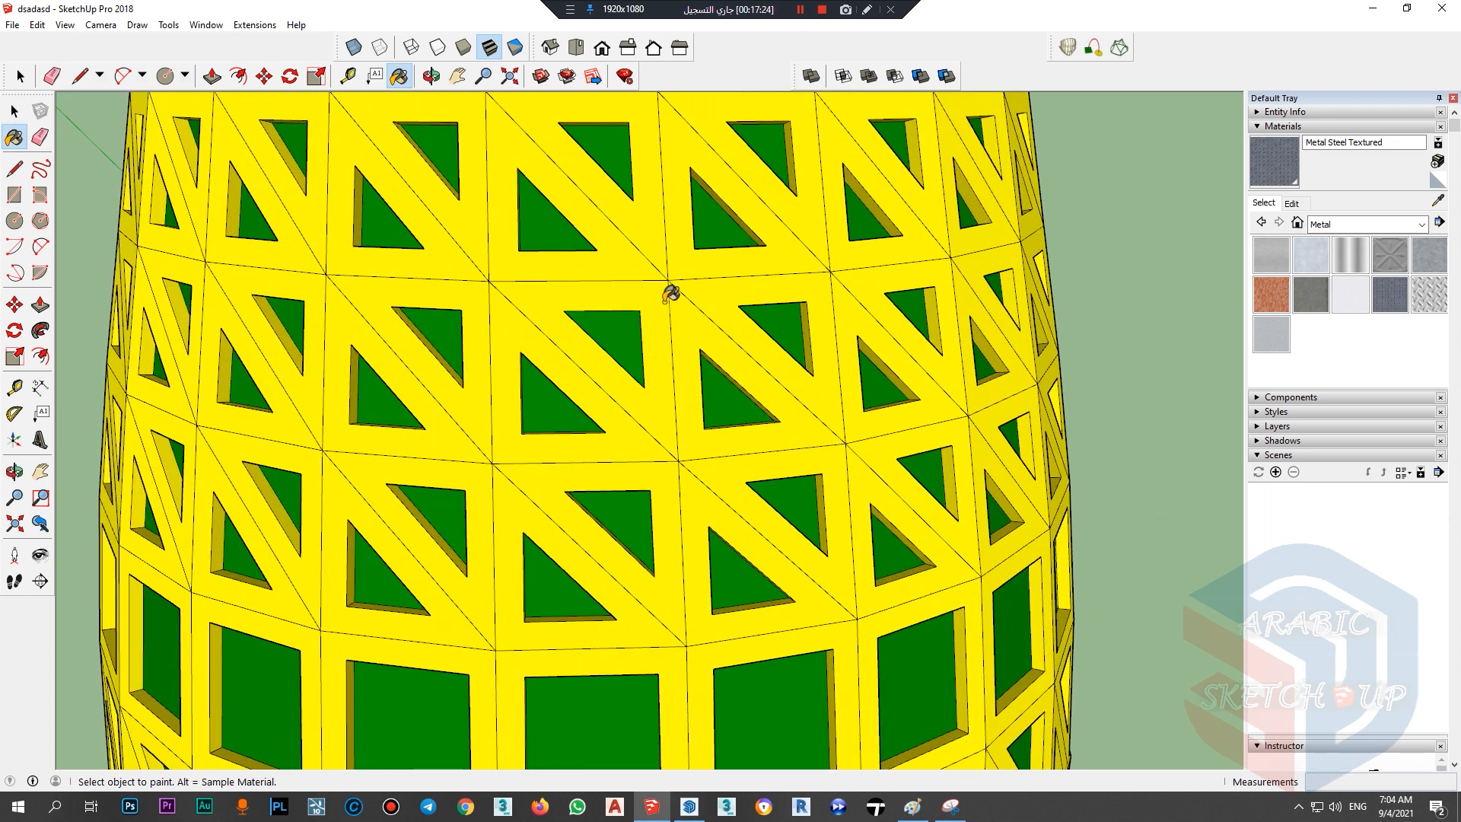
{"action": "left_click", "coordinate": [687, 318]}
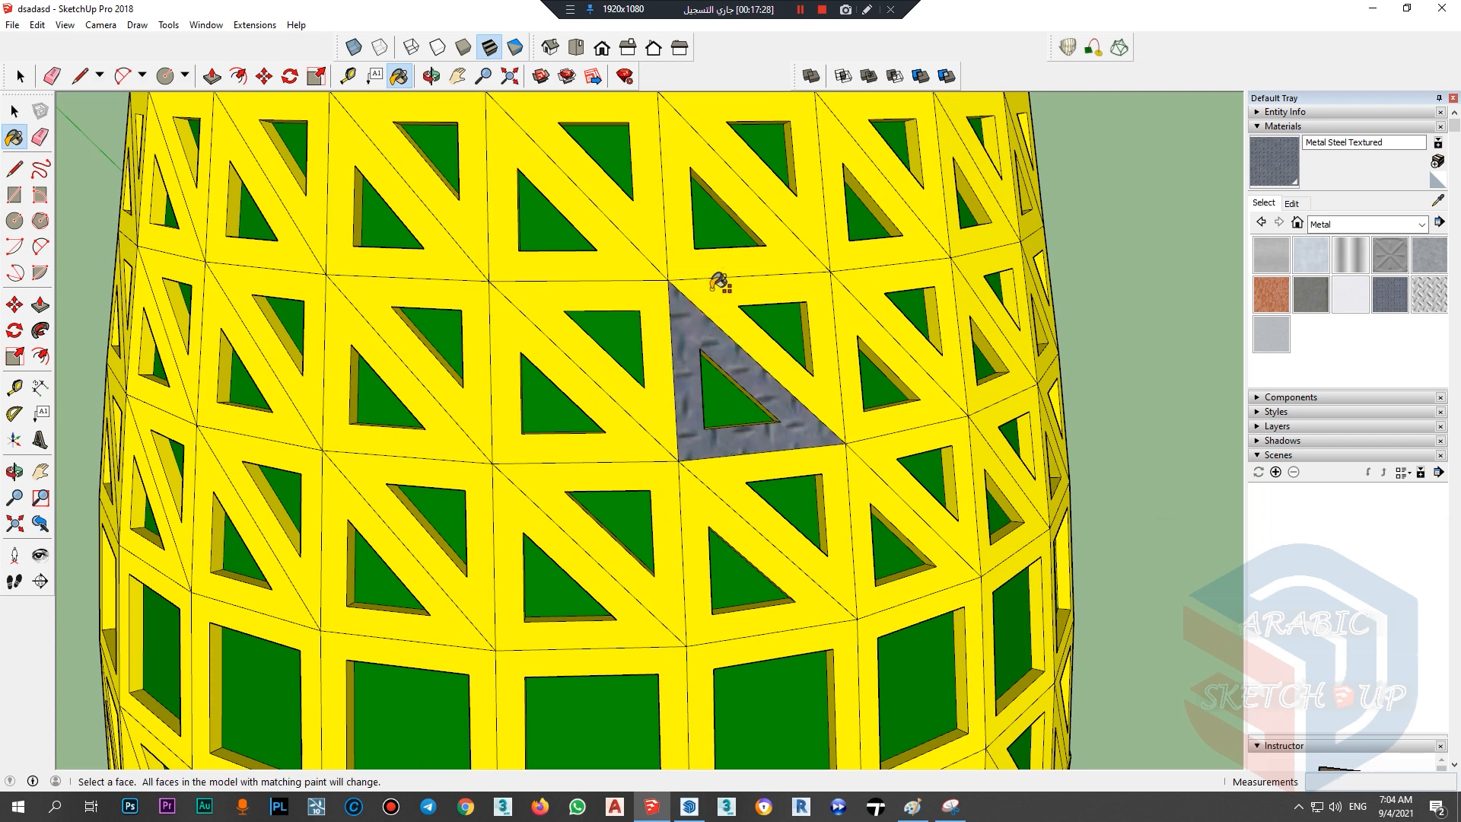
{"action": "left_click", "coordinate": [709, 293], "text": "shift"}
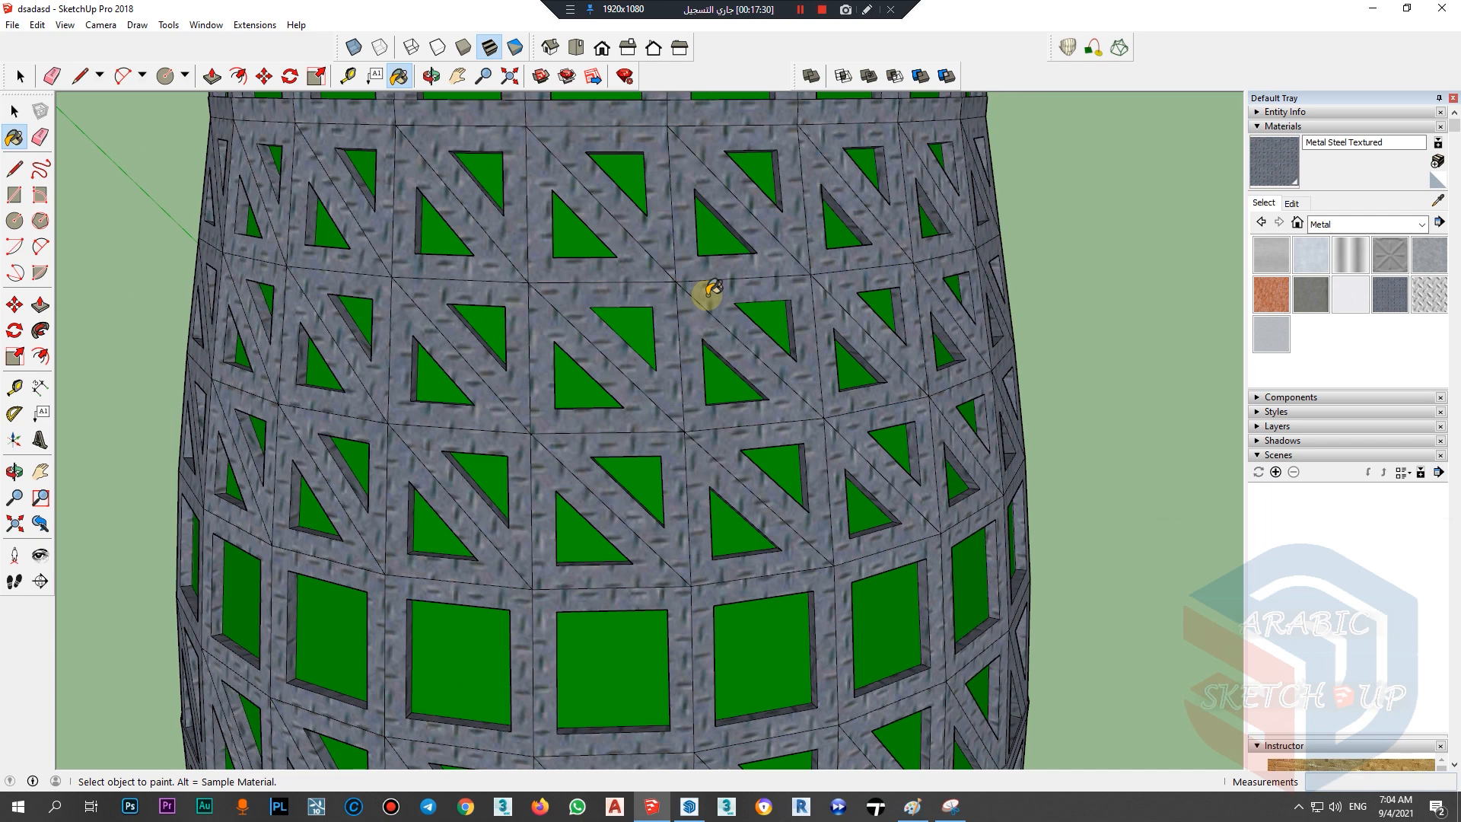
Step: Repaint all matching lattice faces of the tower with the Steel Brushed Stainless material
{"action": "scroll", "coordinate": [711, 290], "scroll_direction": "down", "scroll_amount": 10}
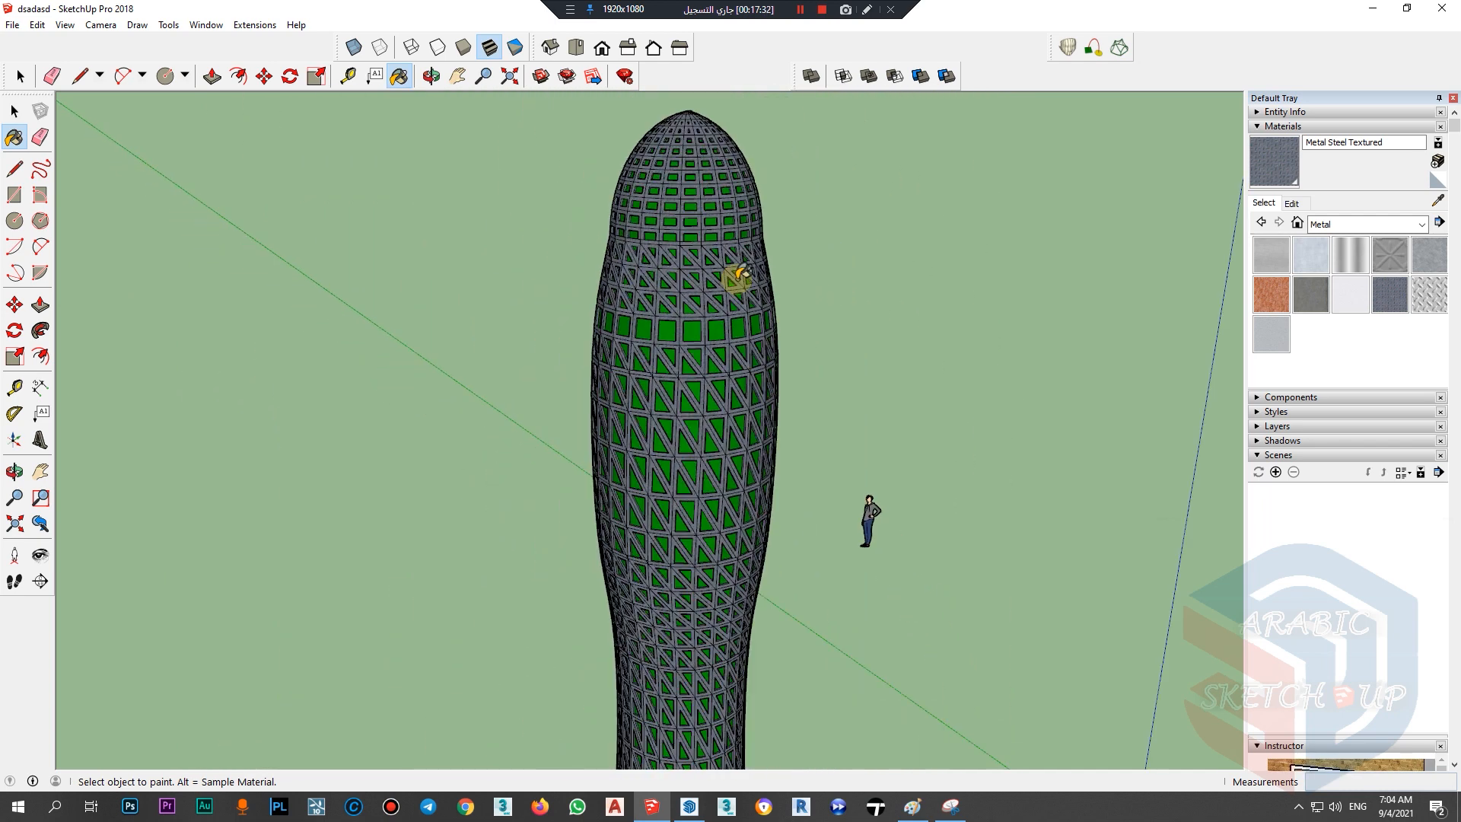
{"action": "left_click", "coordinate": [1270, 332]}
{"action": "scroll", "coordinate": [711, 293], "scroll_direction": "up", "scroll_amount": 3}
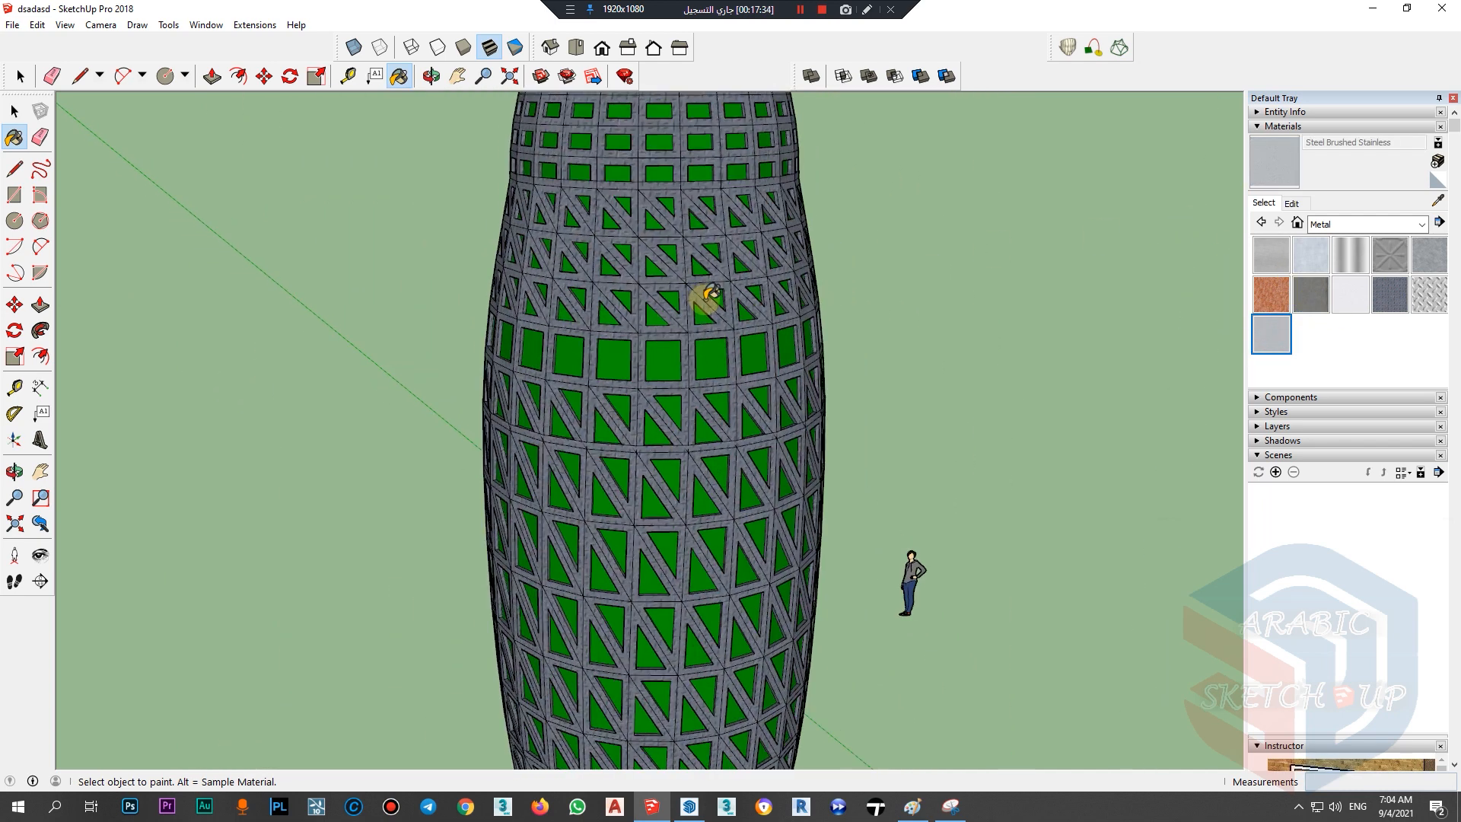
{"action": "scroll", "coordinate": [709, 293], "scroll_direction": "up", "scroll_amount": 5}
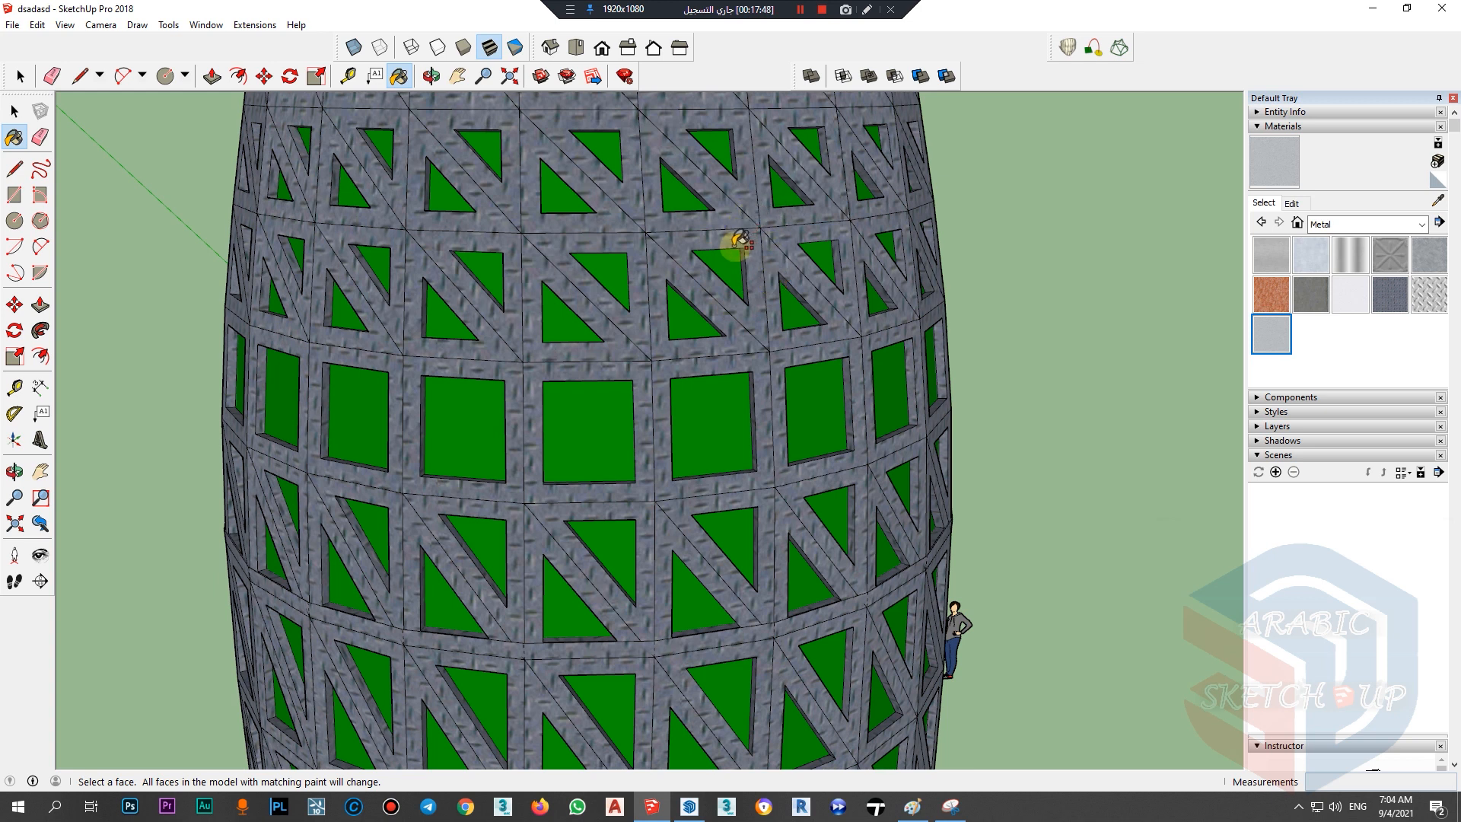
{"action": "left_click", "coordinate": [729, 228], "text": "shift"}
{"action": "scroll", "coordinate": [734, 308], "scroll_direction": "down", "scroll_amount": 2}
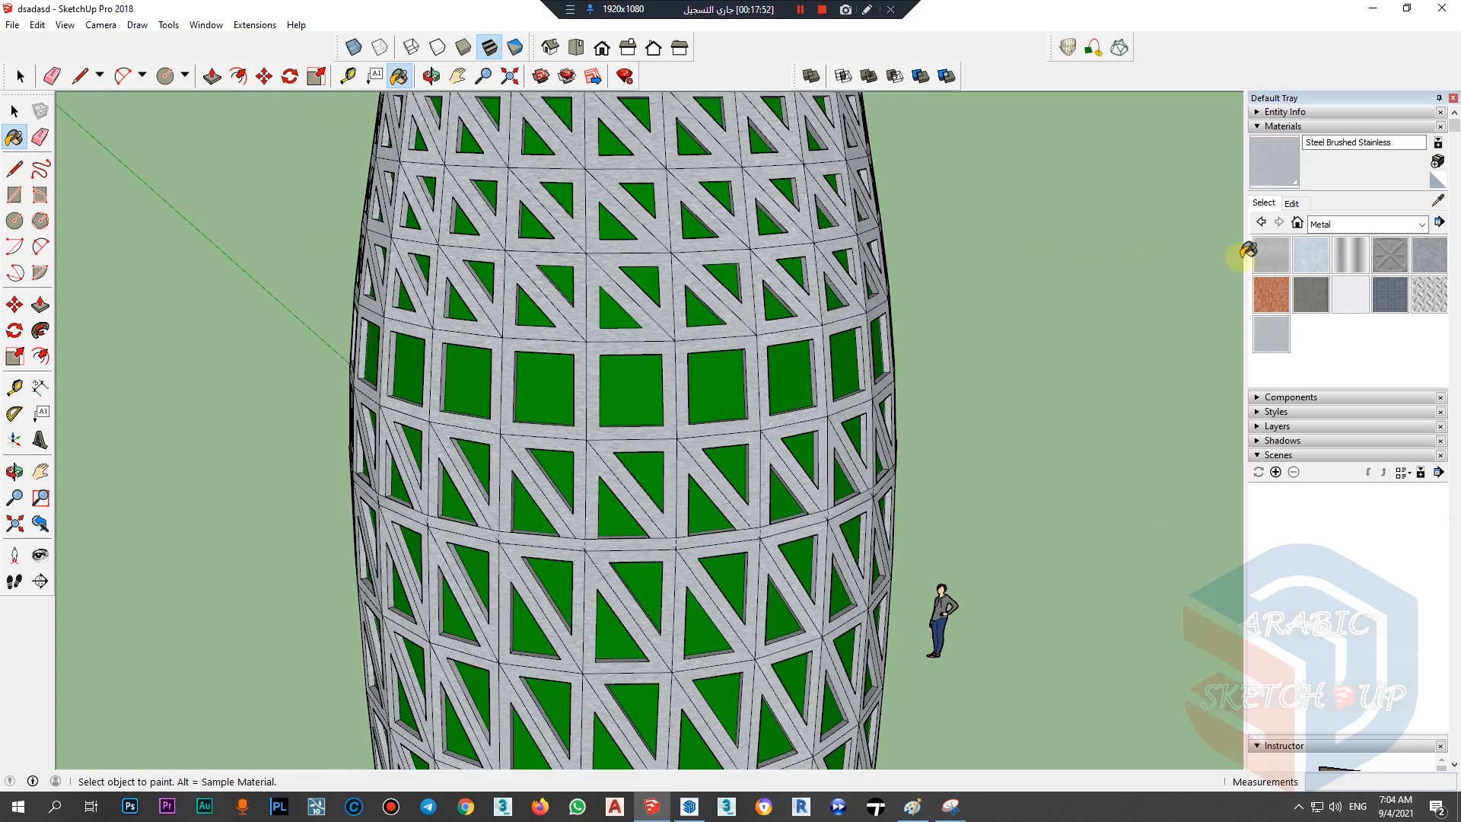
Step: Paint one square green pane of the tower's middle band with Mirror 01 from the Glass and Mirrors materials
{"action": "left_click", "coordinate": [1331, 225]}
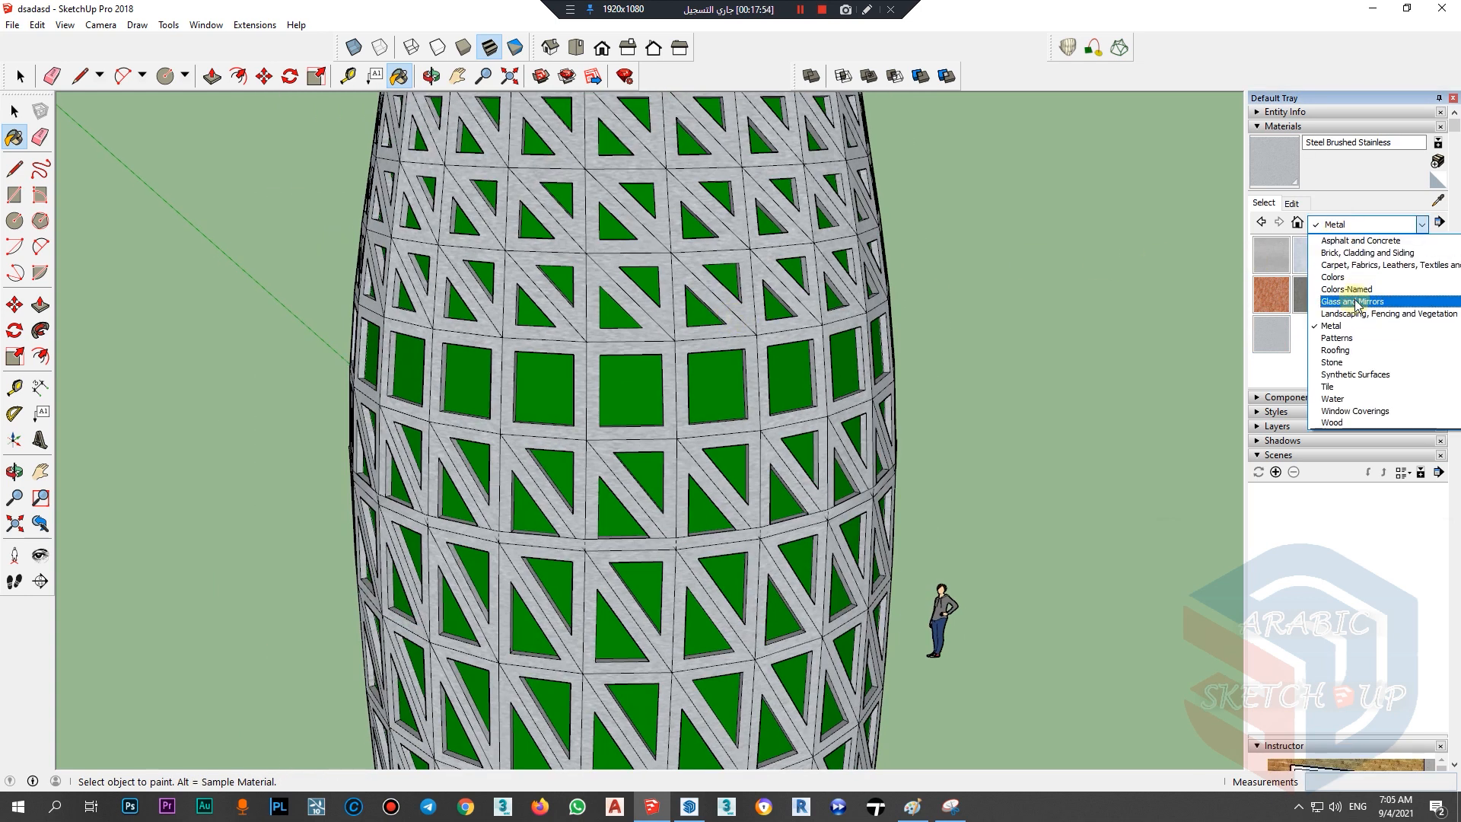
{"action": "left_click", "coordinate": [1338, 295]}
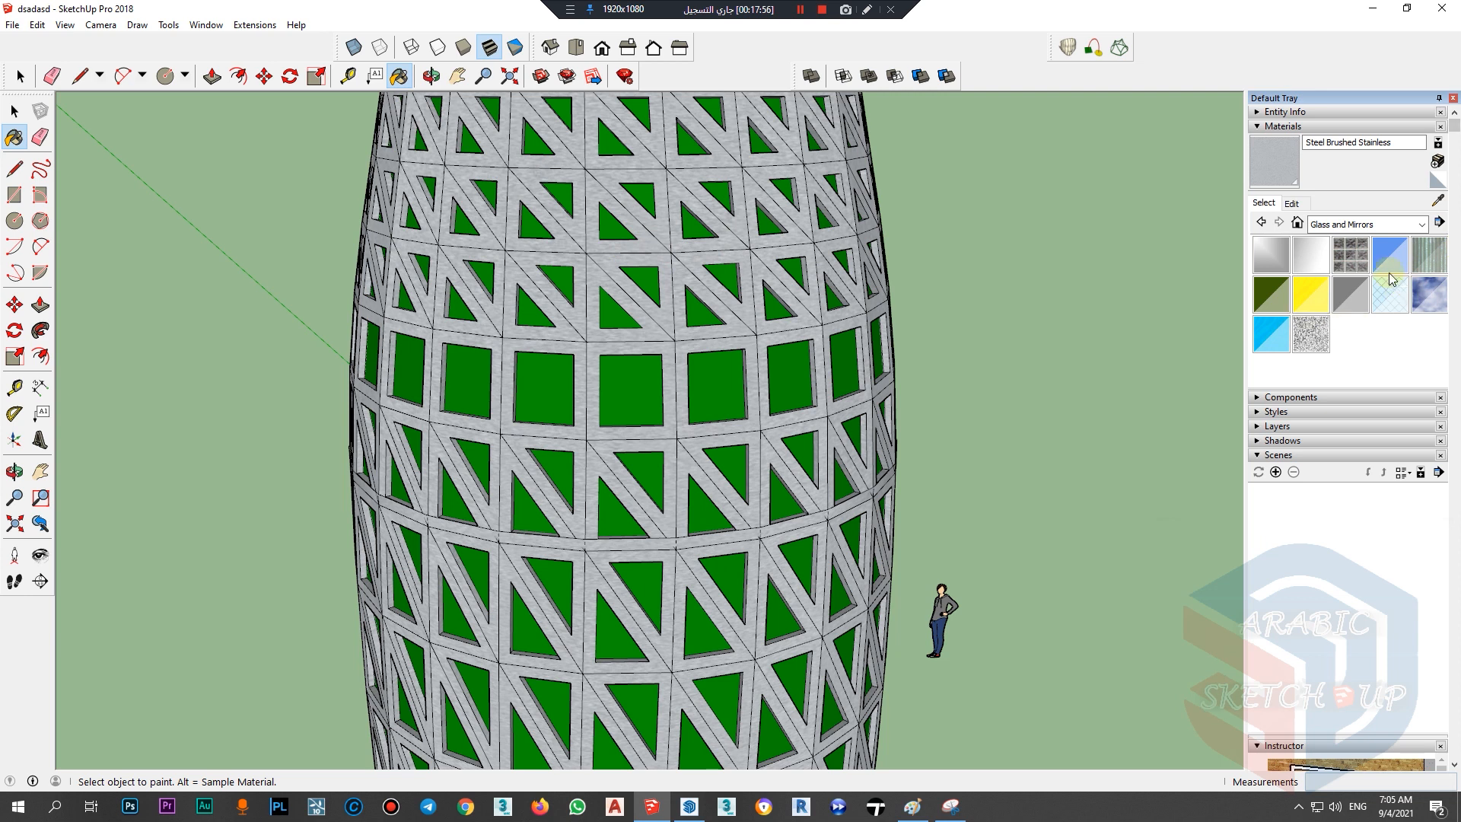
{"action": "left_click", "coordinate": [1270, 256]}
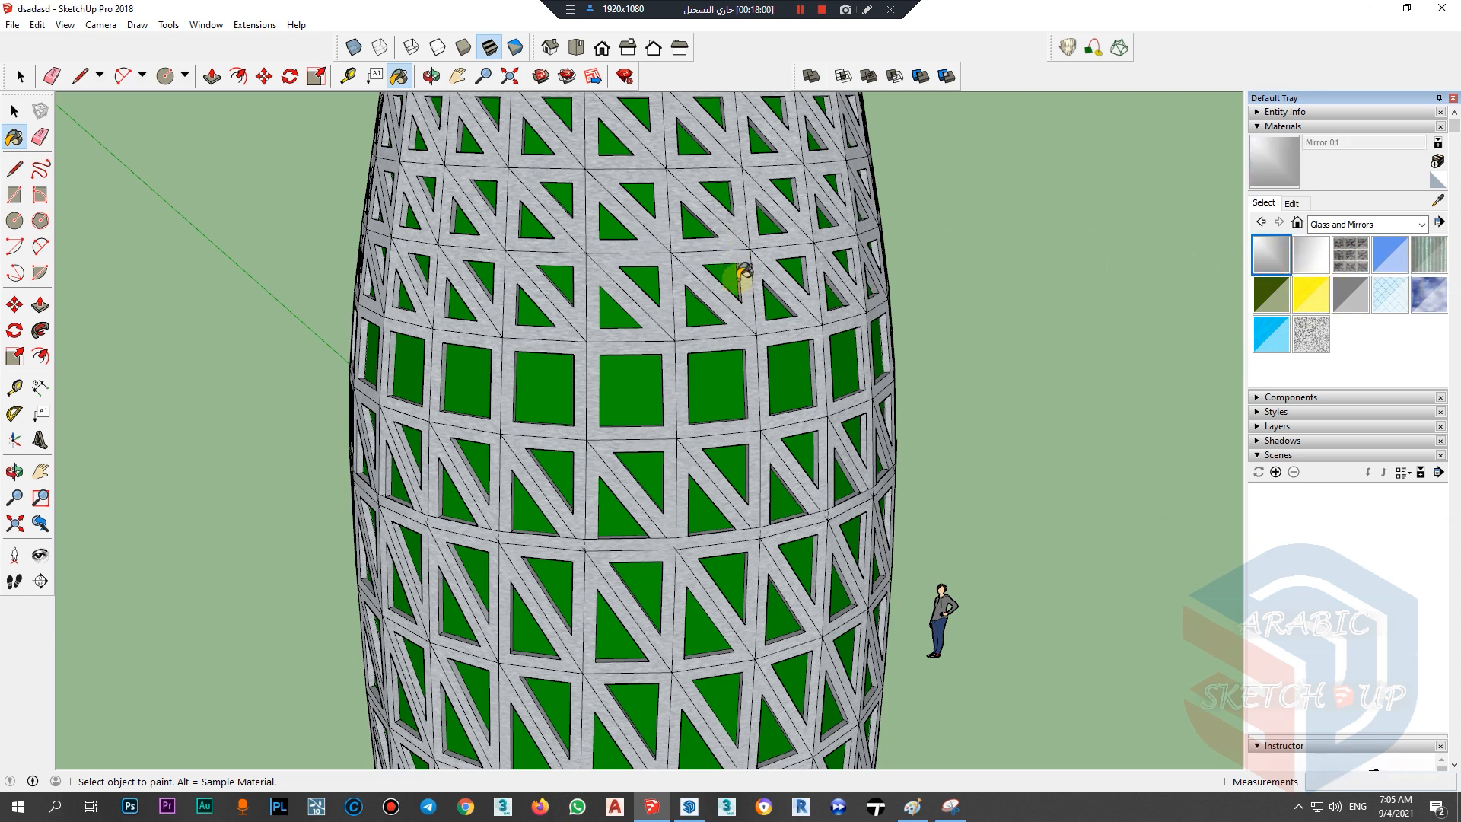
{"action": "scroll", "coordinate": [715, 392], "scroll_direction": "up", "scroll_amount": 5}
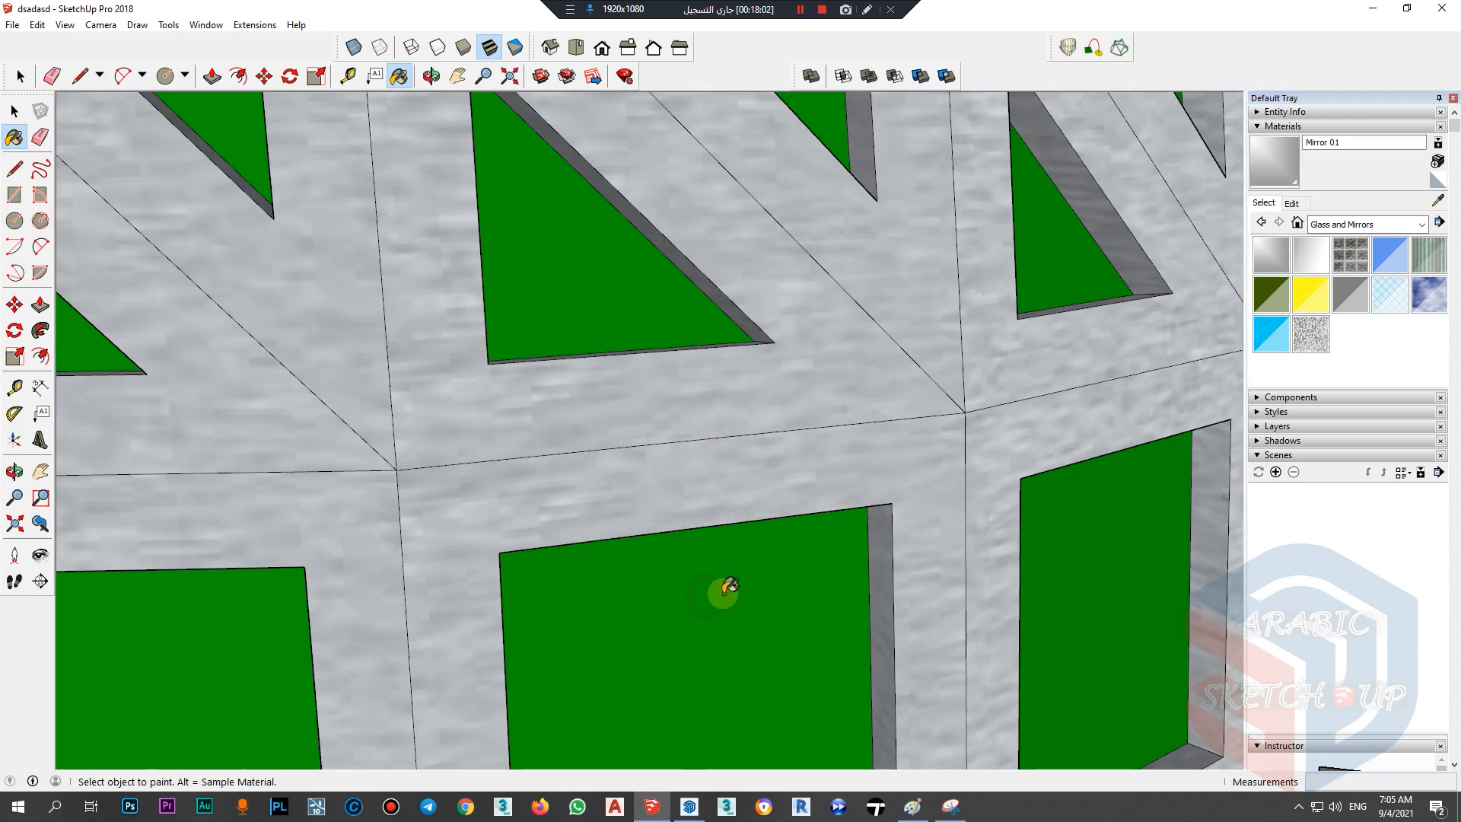
{"action": "left_click", "coordinate": [820, 572]}
{"action": "scroll", "coordinate": [783, 586], "scroll_direction": "down", "scroll_amount": 3}
Step: Try the Translucent Glass Safety material on the same square pane of the middle band
{"action": "left_click", "coordinate": [1389, 300]}
{"action": "left_click", "coordinate": [799, 624]}
{"action": "scroll", "coordinate": [918, 328], "scroll_direction": "up", "scroll_amount": 2}
{"action": "scroll", "coordinate": [921, 325], "scroll_direction": "down", "scroll_amount": 2}
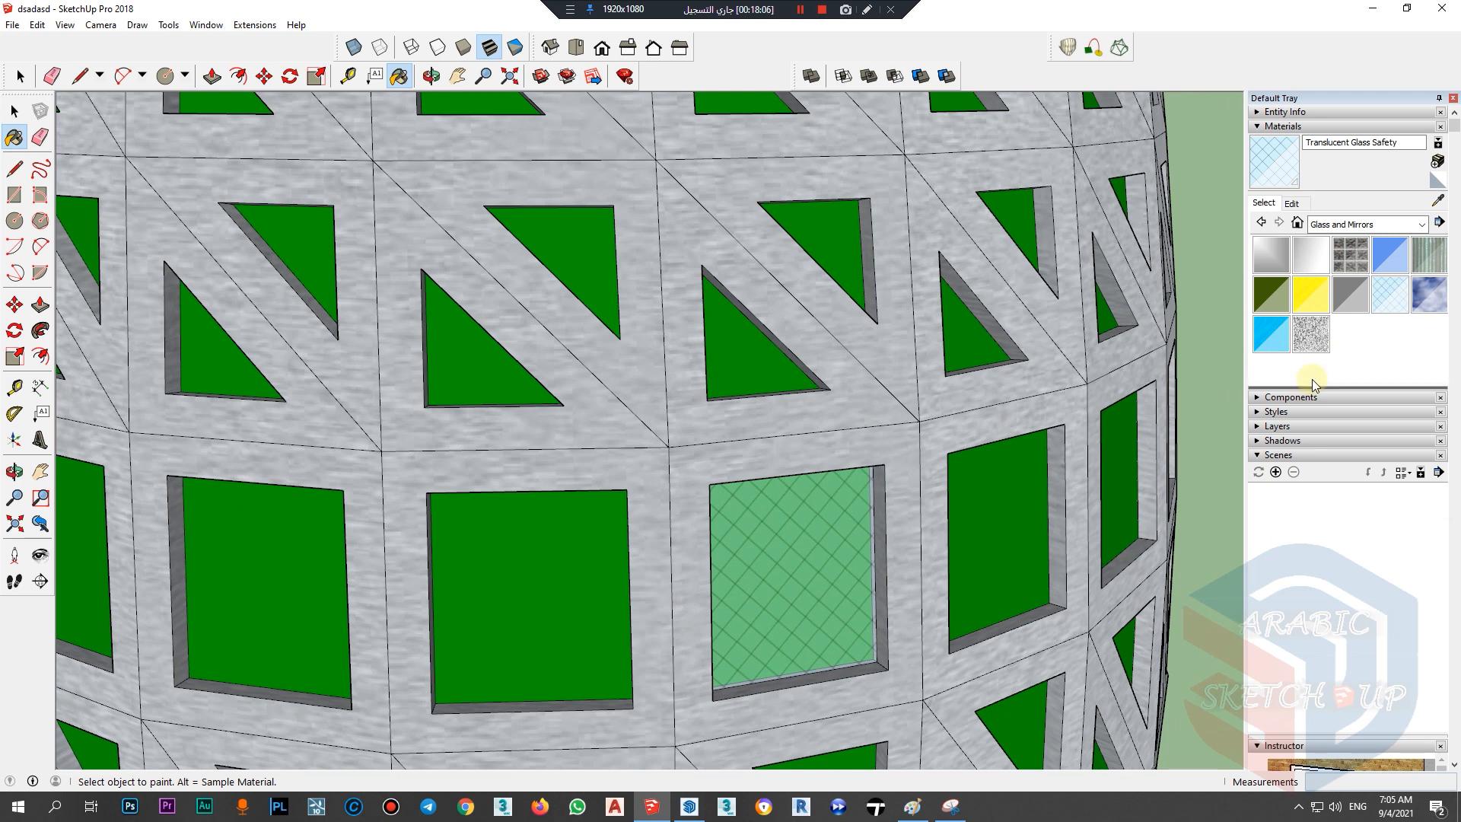
Step: Try the Translucent Glass Gray material on that square pane and view it from a slightly different angle
{"action": "left_click", "coordinate": [1349, 294]}
{"action": "left_click", "coordinate": [798, 617]}
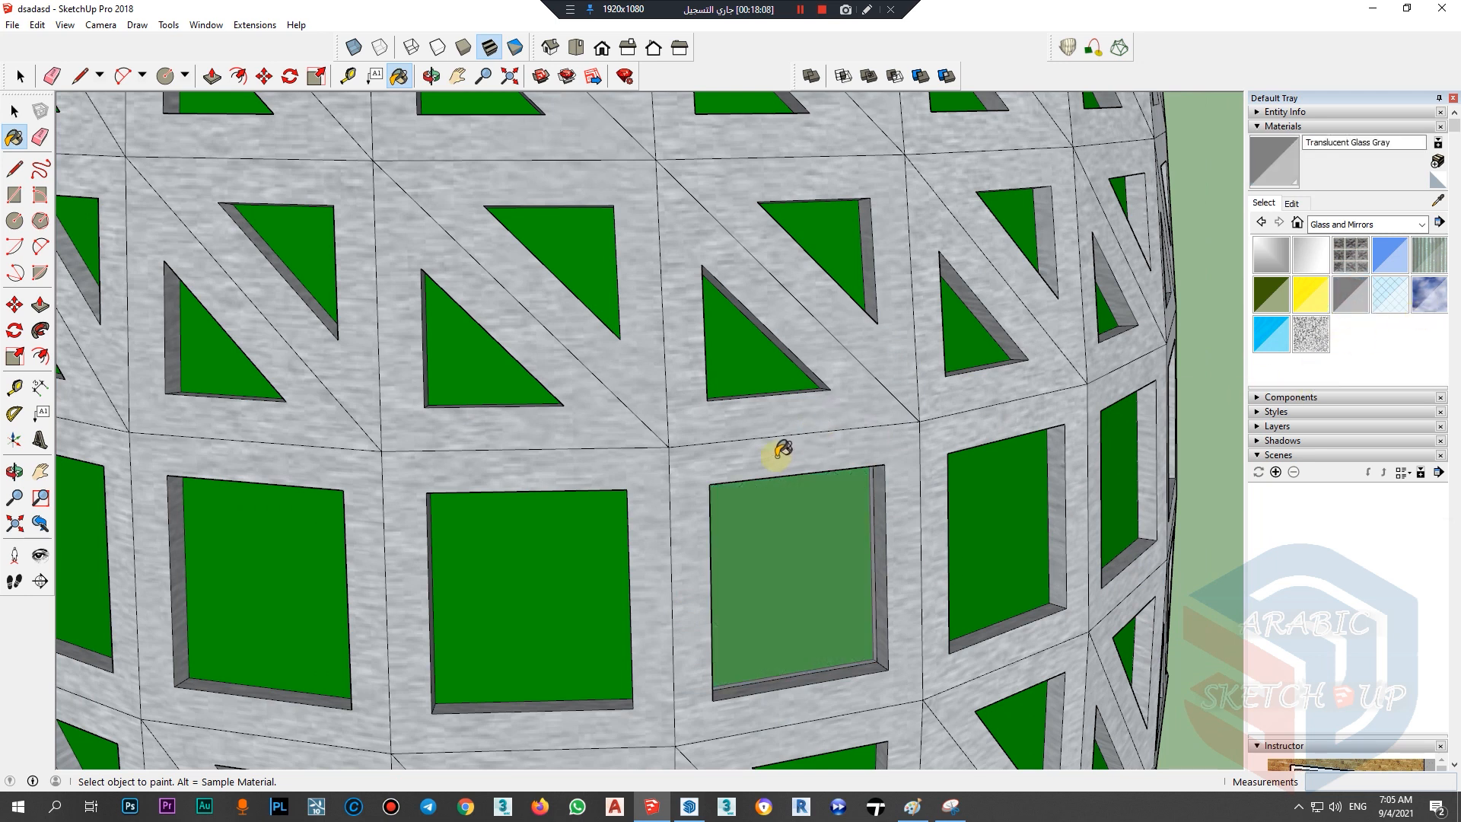
{"action": "scroll", "coordinate": [772, 455], "scroll_direction": "down", "scroll_amount": 3}
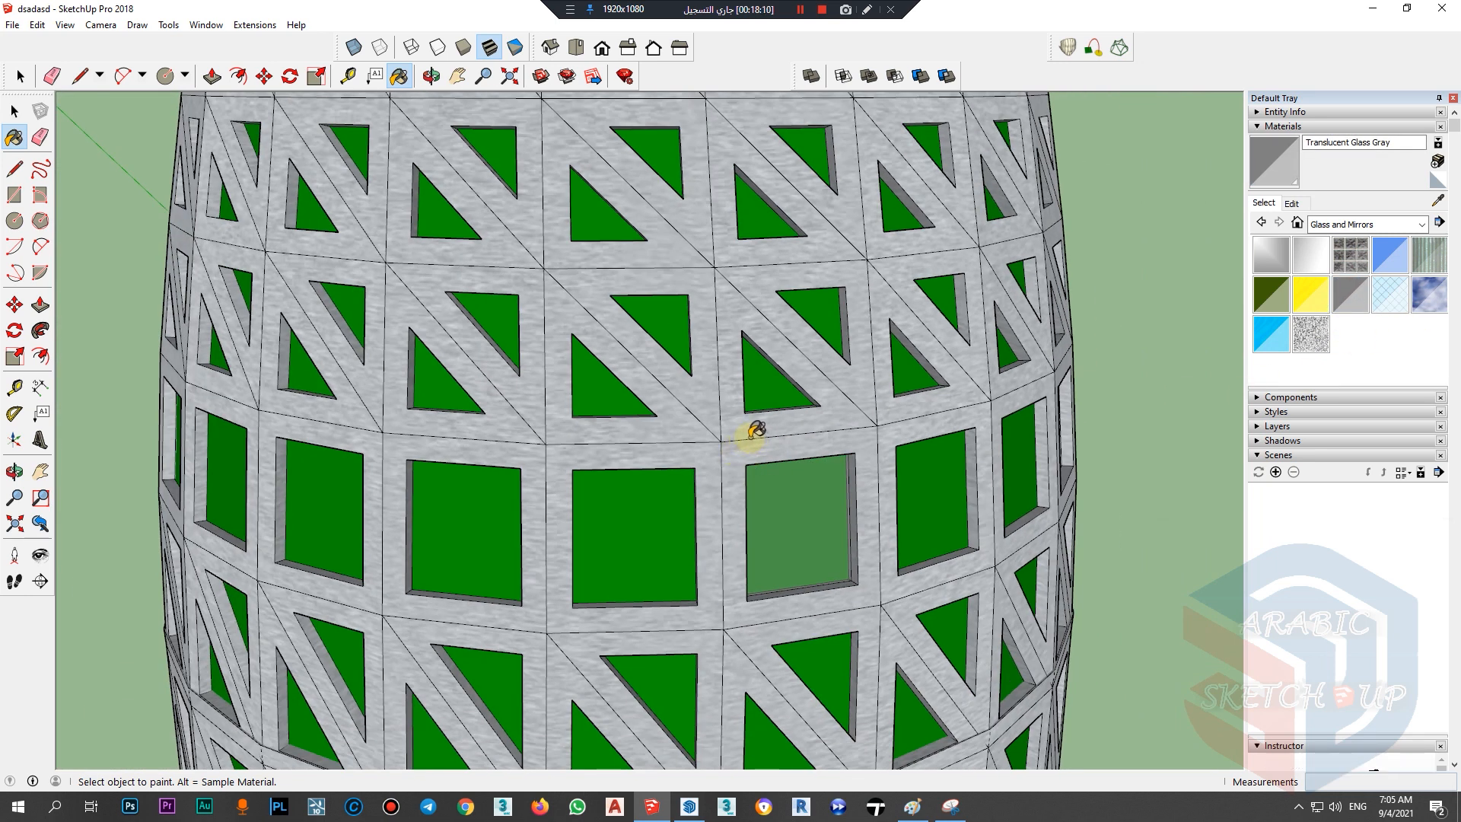
{"action": "mouse_move", "coordinate": [780, 460]}
{"action": "middle_mouse_down"}
{"action": "mouse_move", "coordinate": [757, 456]}
{"action": "mouse_move", "coordinate": [764, 491]}
{"action": "middle_mouse_up"}
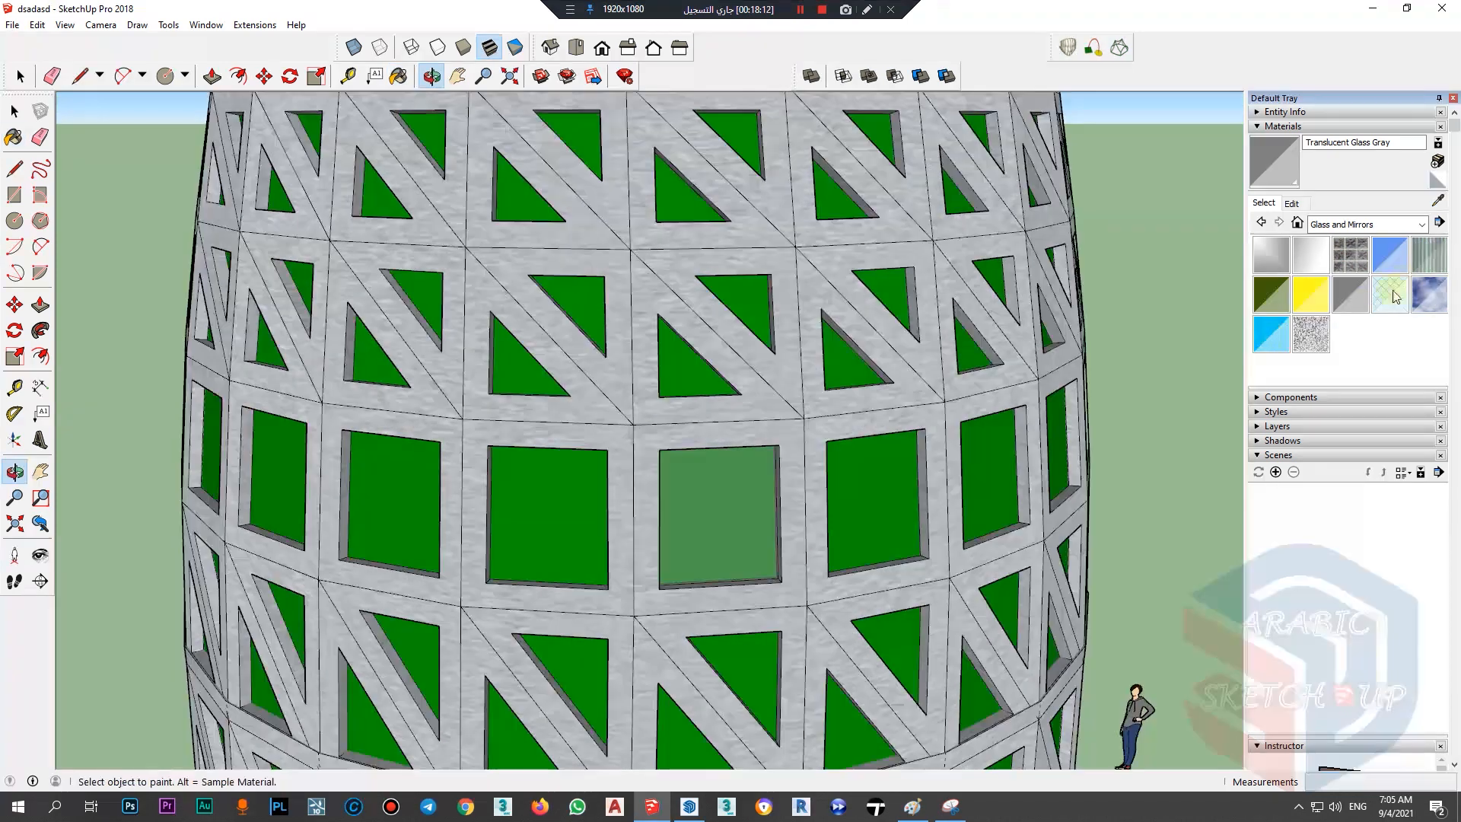
Step: Repaint the single test pane with Translucent Glass Tinted and view it from another side
{"action": "left_click", "coordinate": [1272, 341]}
{"action": "left_click", "coordinate": [712, 525]}
{"action": "mouse_move", "coordinate": [675, 495]}
{"action": "middle_mouse_down"}
{"action": "mouse_move", "coordinate": [733, 522]}
{"action": "mouse_move", "coordinate": [936, 525]}
{"action": "middle_mouse_up"}
Step: Paint all matching green panes and the test pane with Translucent Resin Crush Gray
{"action": "left_click", "coordinate": [1310, 333]}
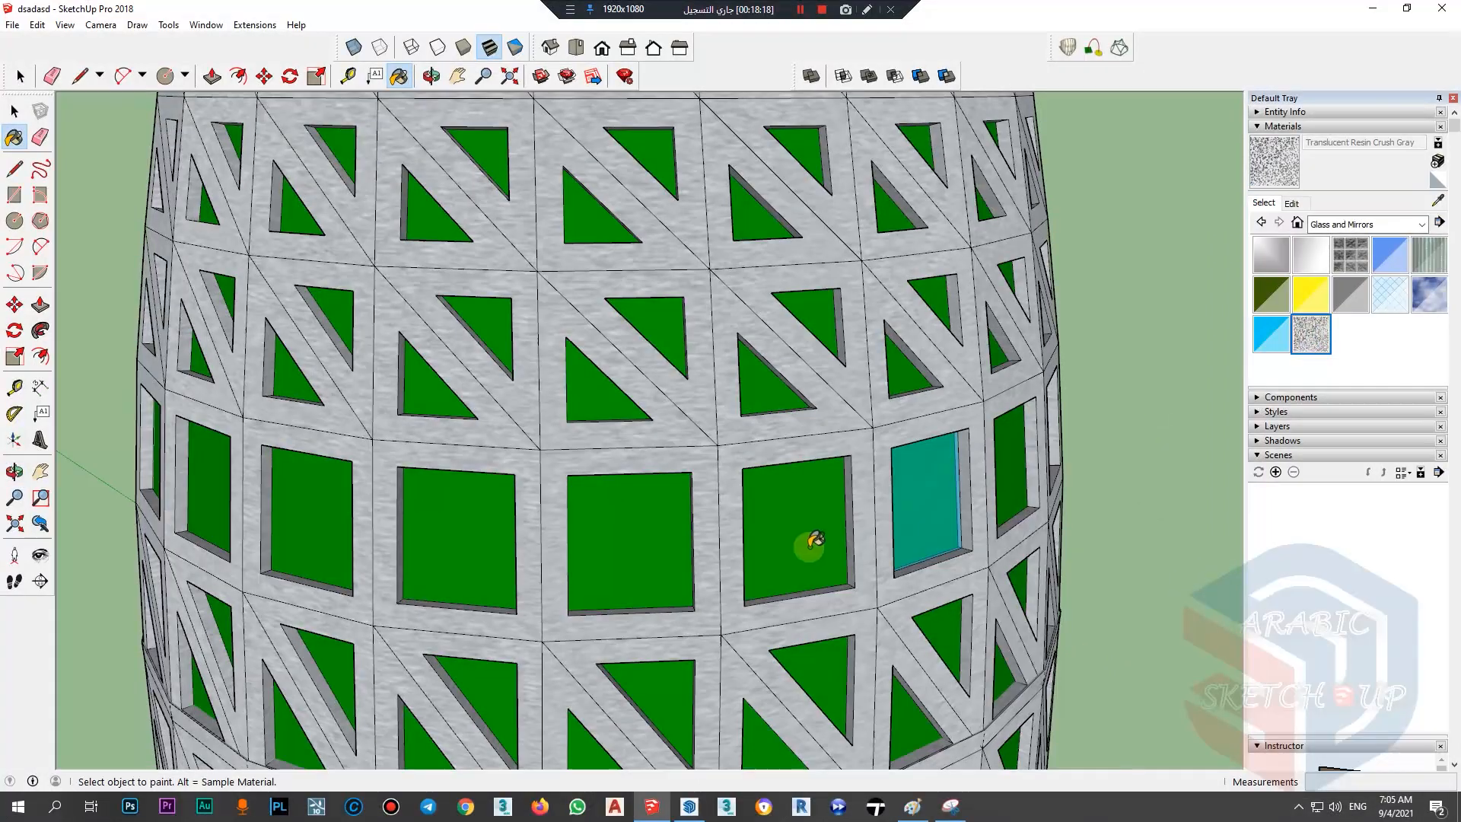
{"action": "left_click", "coordinate": [885, 474], "text": "shift"}
{"action": "left_click", "coordinate": [923, 498]}
{"action": "scroll", "coordinate": [839, 416], "scroll_direction": "down", "scroll_amount": 10}
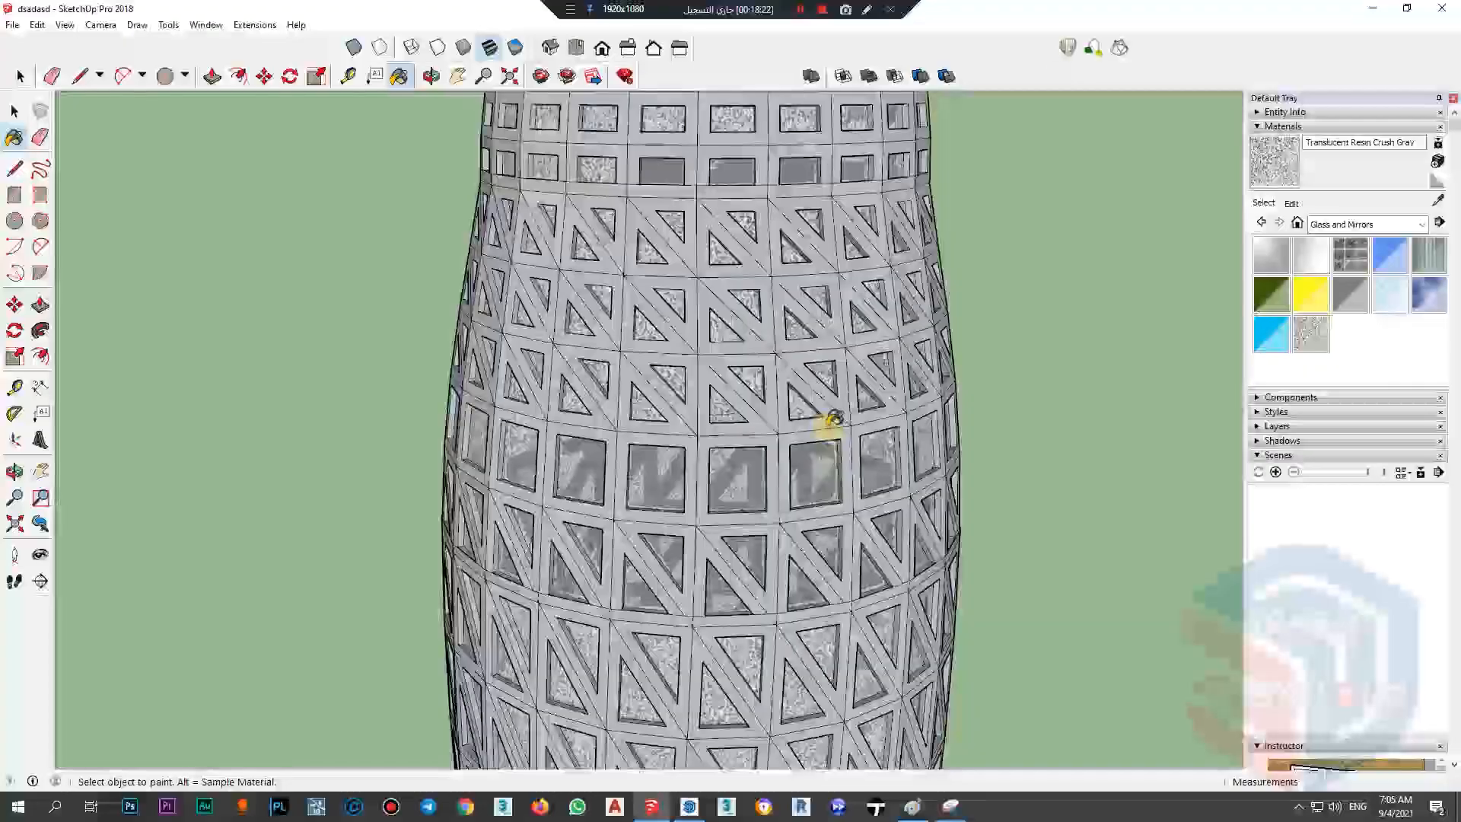
{"action": "middle_click_drag", "start_coordinate": [782, 475], "coordinate": [842, 414]}
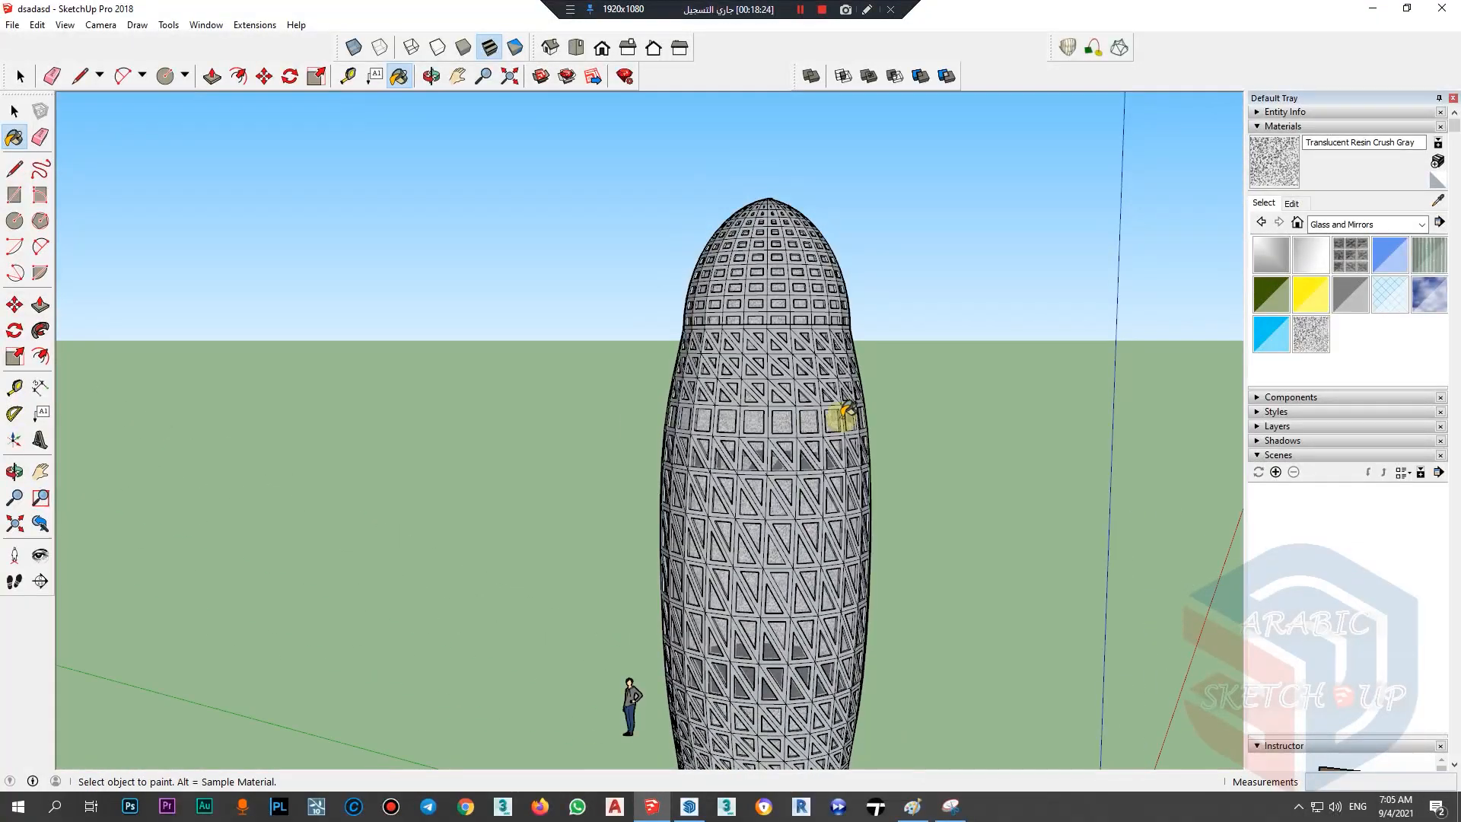
Step: Repaint all matching panes of the tower with the Translucent Glass Tinted material
{"action": "scroll", "coordinate": [842, 414], "scroll_direction": "up", "scroll_amount": 5}
{"action": "left_click", "coordinate": [1270, 333]}
{"action": "scroll", "coordinate": [788, 456], "scroll_direction": "up", "scroll_amount": 5}
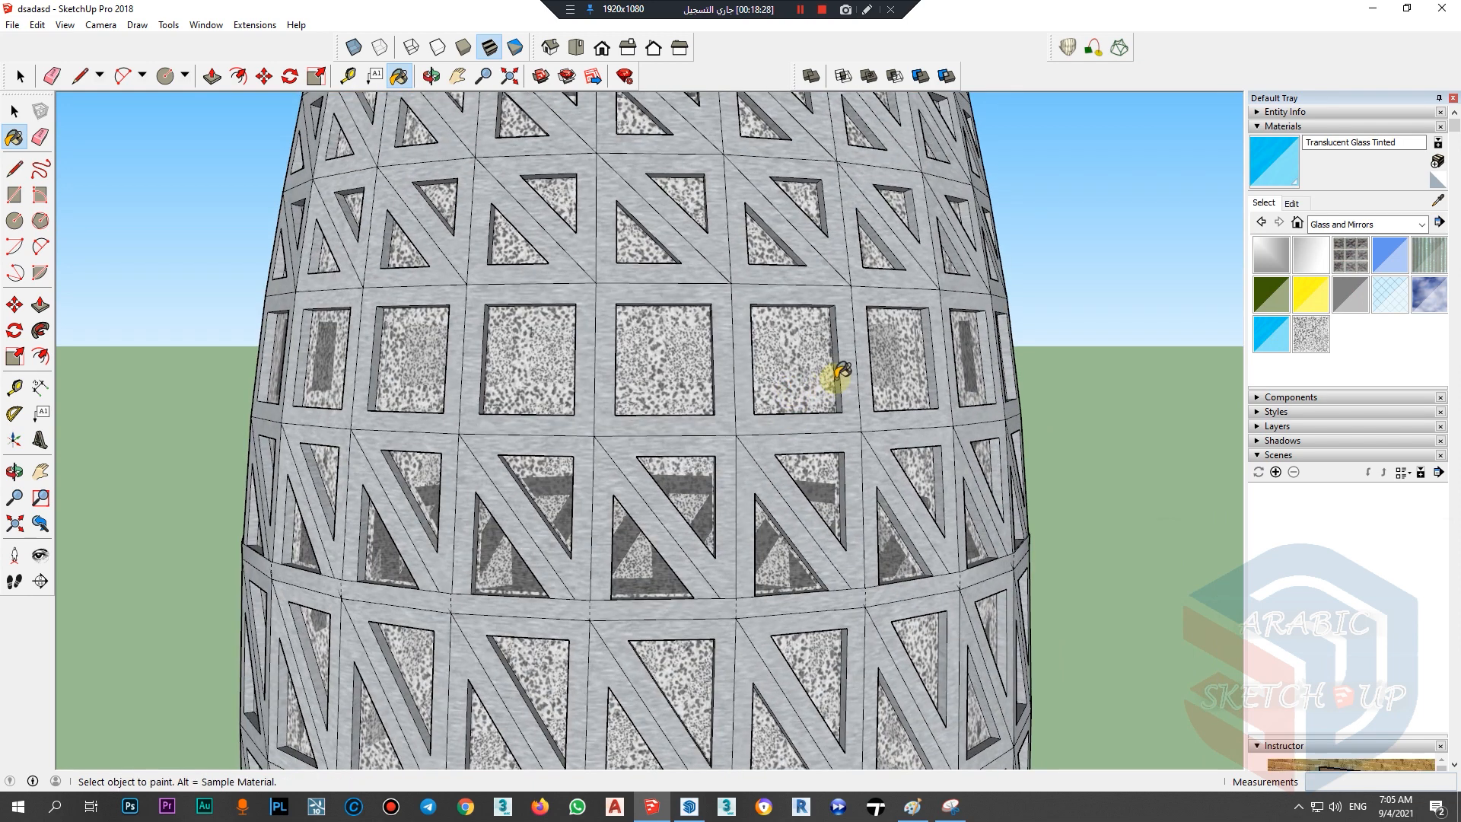
{"action": "left_click", "coordinate": [826, 376], "text": "shift"}
{"action": "scroll", "coordinate": [761, 350], "scroll_direction": "down", "scroll_amount": 4}
{"action": "scroll", "coordinate": [761, 353], "scroll_direction": "down", "scroll_amount": 6}
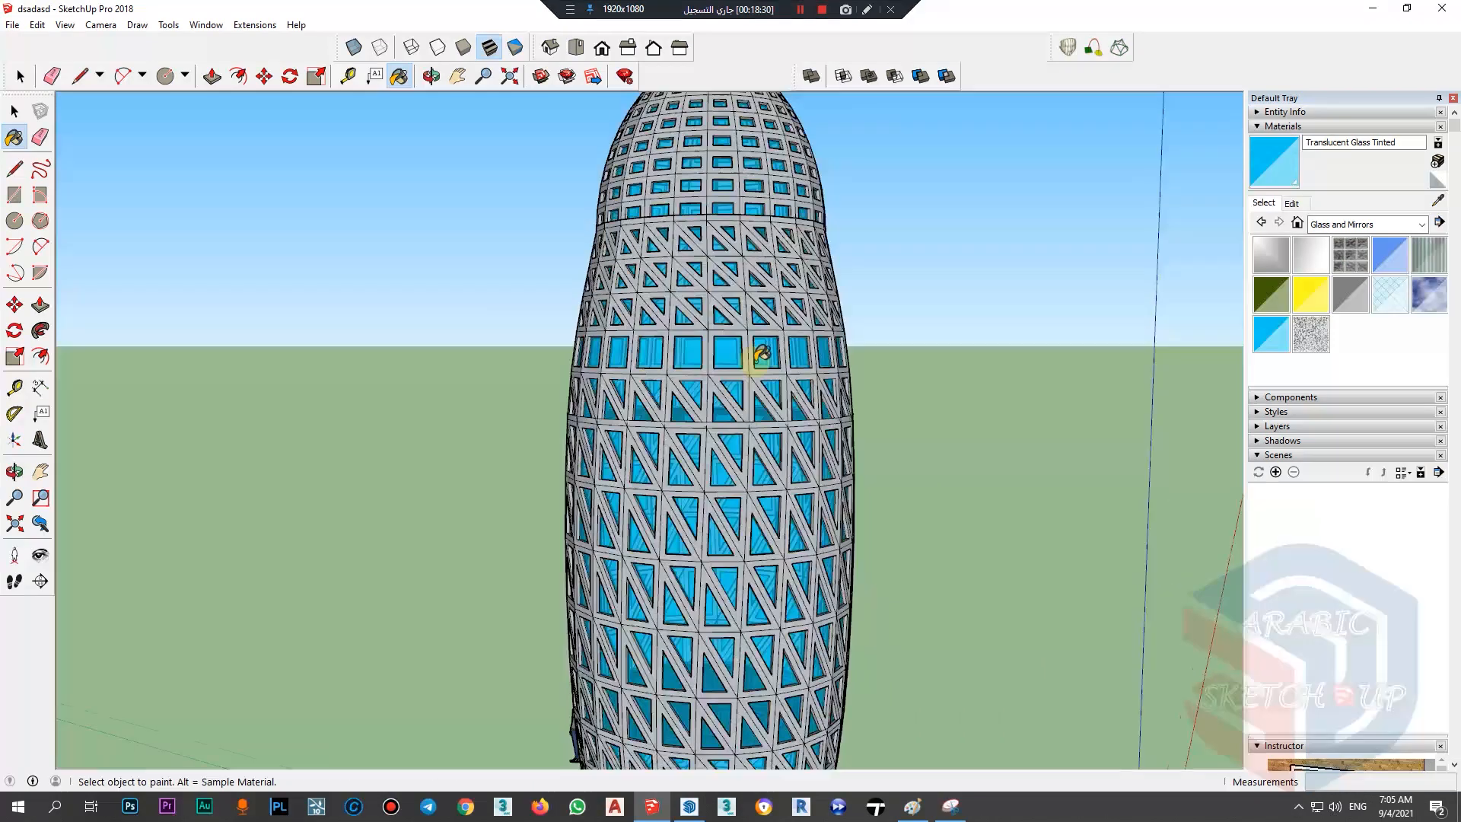
Step: Leave the painting tool and examine the finished steel-and-glass tower up close and as a whole from several angles
{"action": "key", "text": "space"}
{"action": "middle_click_drag", "start_coordinate": [783, 441], "coordinate": [876, 527]}
{"action": "scroll", "coordinate": [767, 305], "scroll_direction": "up", "scroll_amount": 3}
{"action": "scroll", "coordinate": [761, 308], "scroll_direction": "up", "scroll_amount": 4}
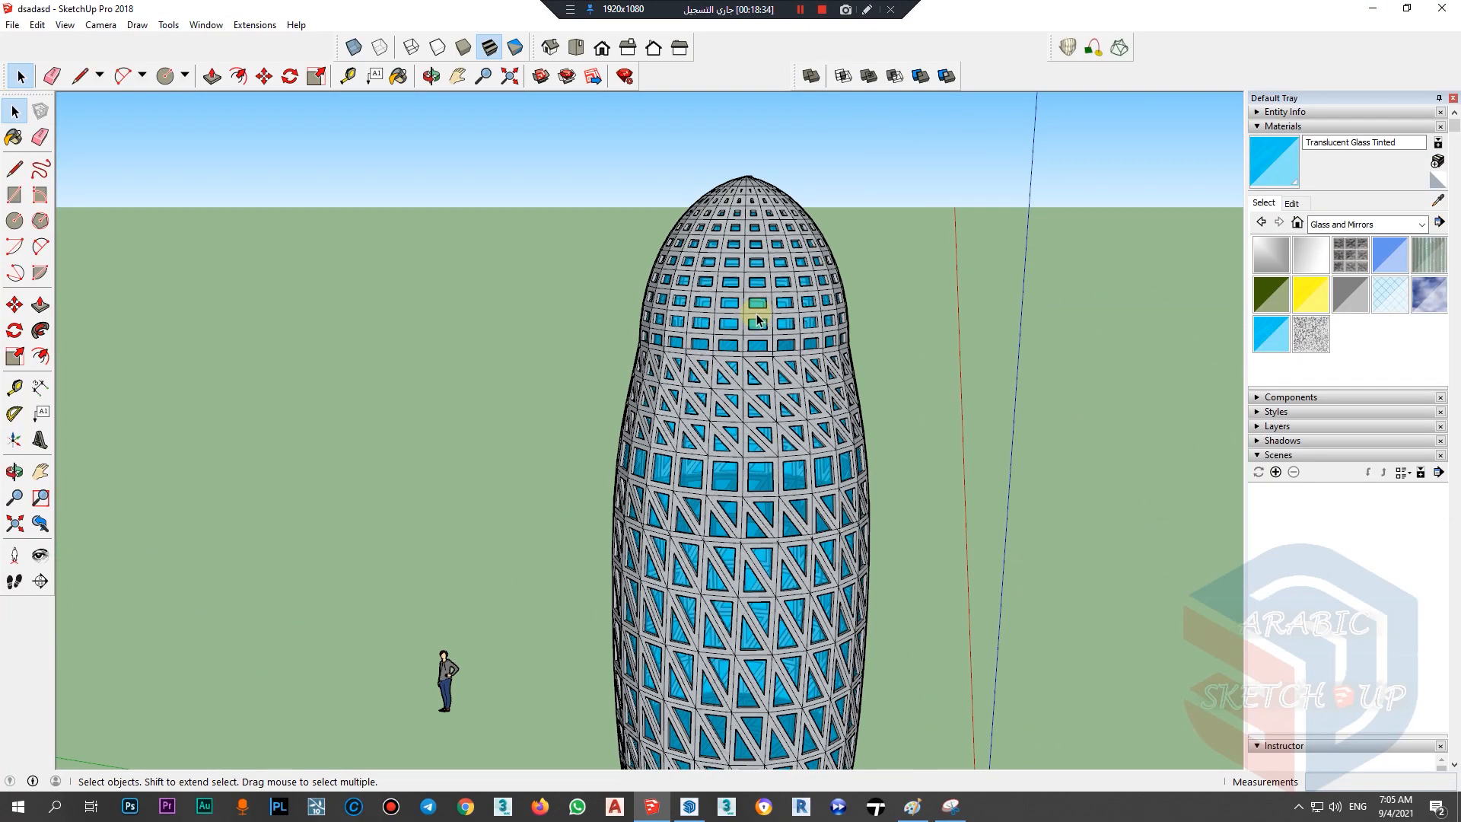
{"action": "scroll", "coordinate": [694, 313], "scroll_direction": "down", "scroll_amount": 4}
{"action": "middle_click_drag", "start_coordinate": [695, 313], "coordinate": [582, 404]}
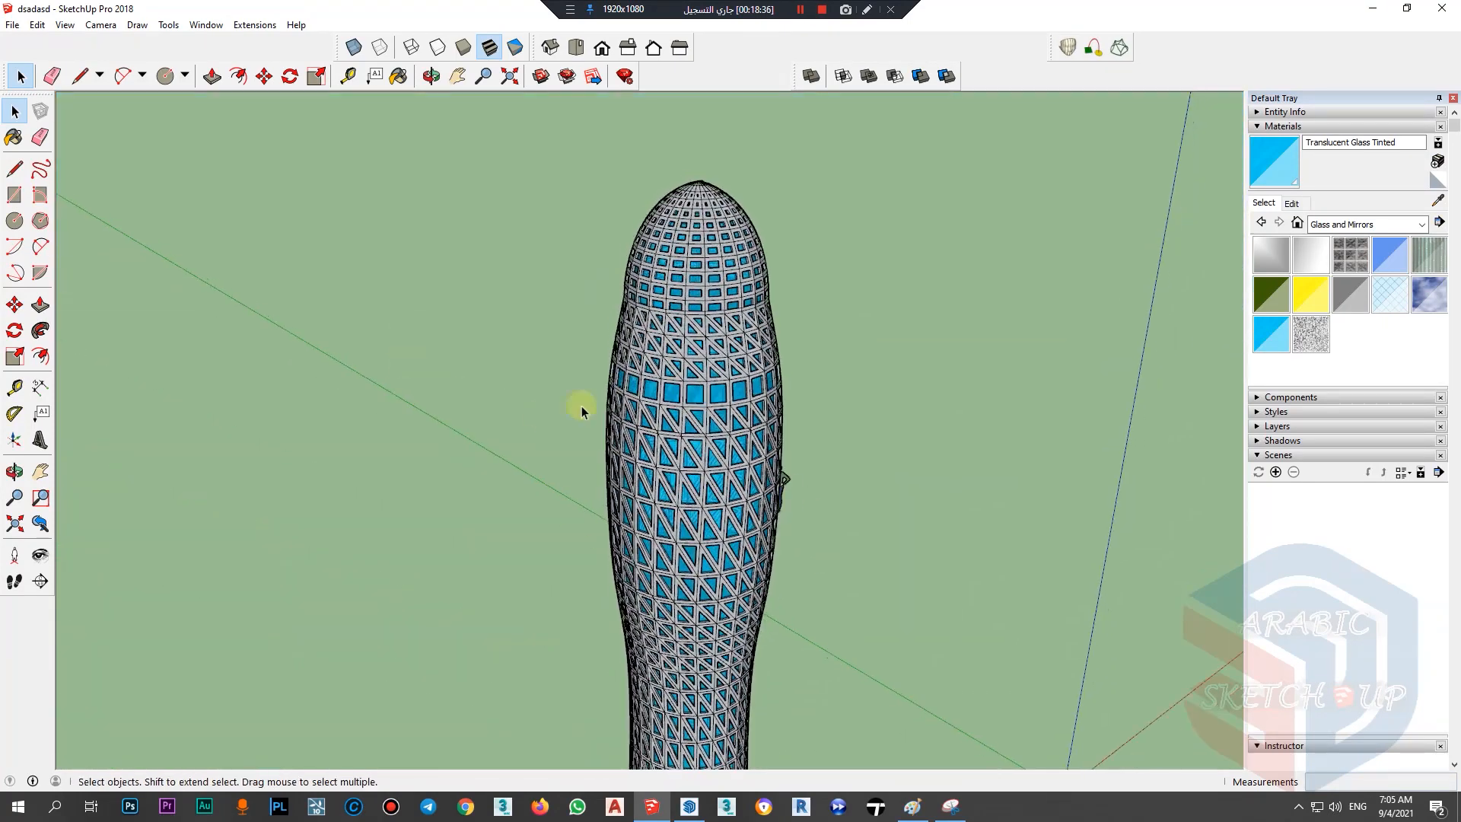
{"action": "scroll", "coordinate": [763, 228], "scroll_direction": "up", "scroll_amount": 3}
{"action": "scroll", "coordinate": [753, 236], "scroll_direction": "down", "scroll_amount": 4}
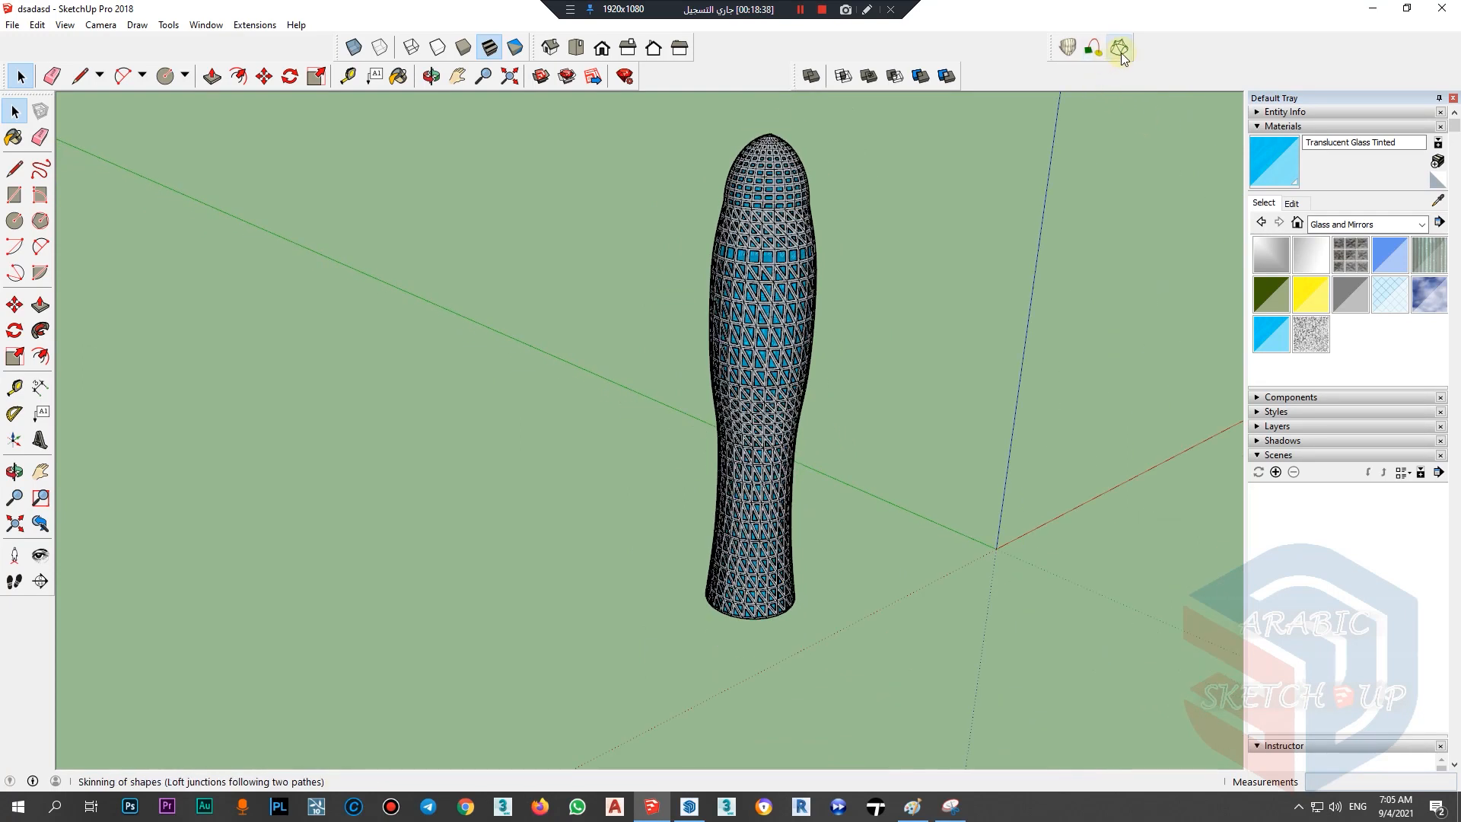
{"action": "middle_click_drag", "start_coordinate": [914, 477], "coordinate": [657, 392]}
{"action": "scroll", "coordinate": [658, 391], "scroll_direction": "down", "scroll_amount": 1}
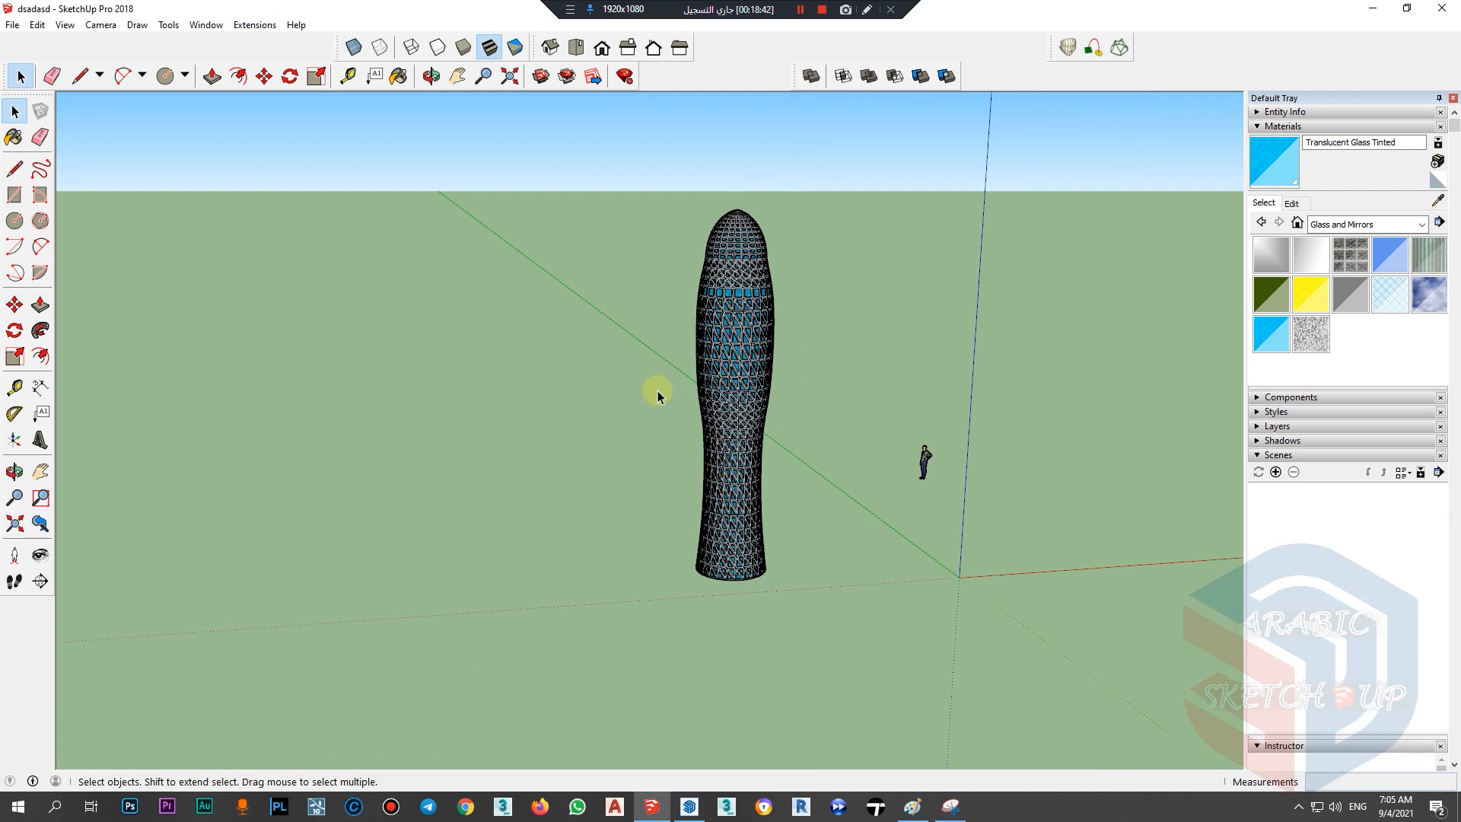